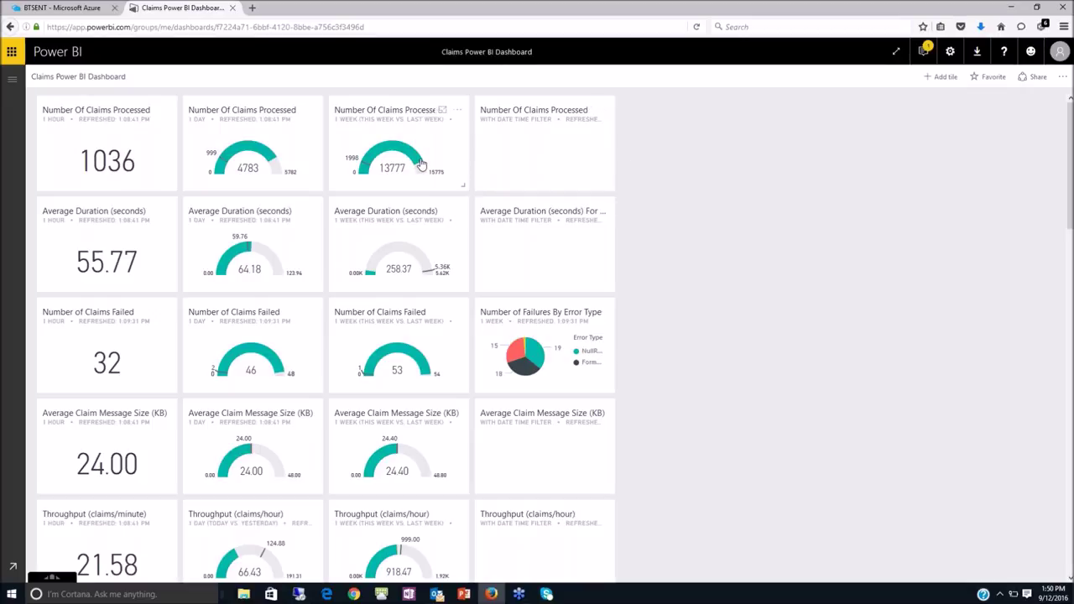
Review the claims dashboard from the KPI tiles through the maps and current-versus-previous charts to the BAM transactional data table.
mouse_move(421, 164)
scroll(144, 468, "down", 1)
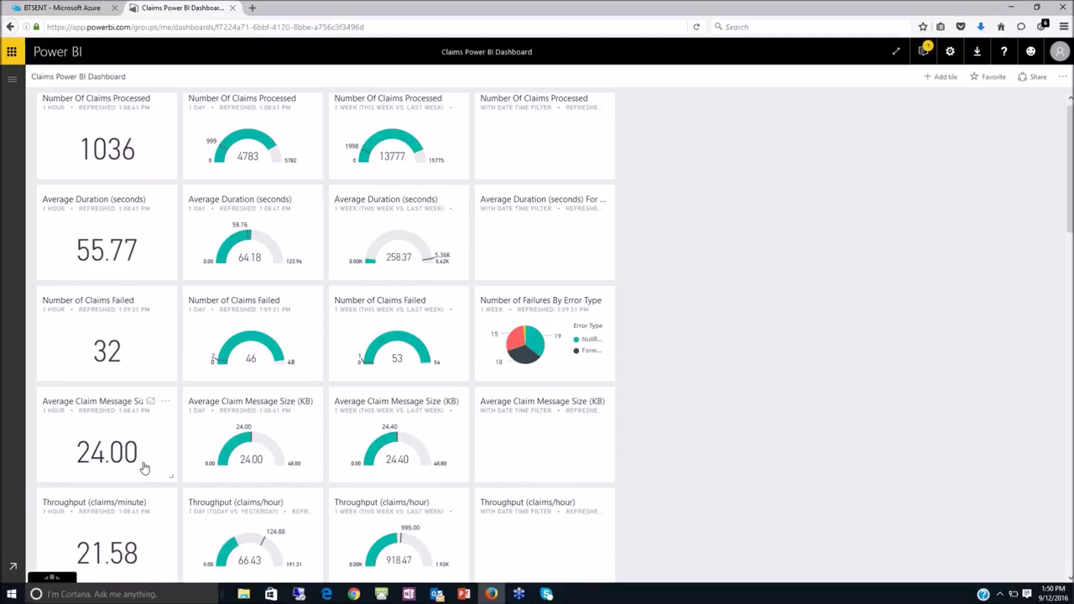
scroll(144, 467, "down", 3)
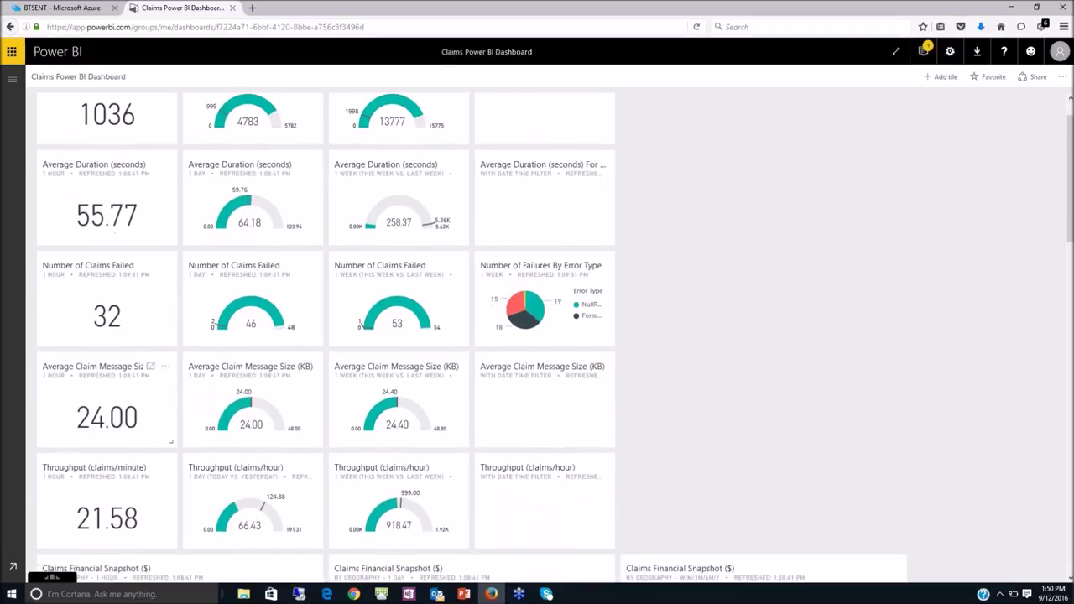
scroll(360, 438, "down", 6)
scroll(360, 439, "down", 5)
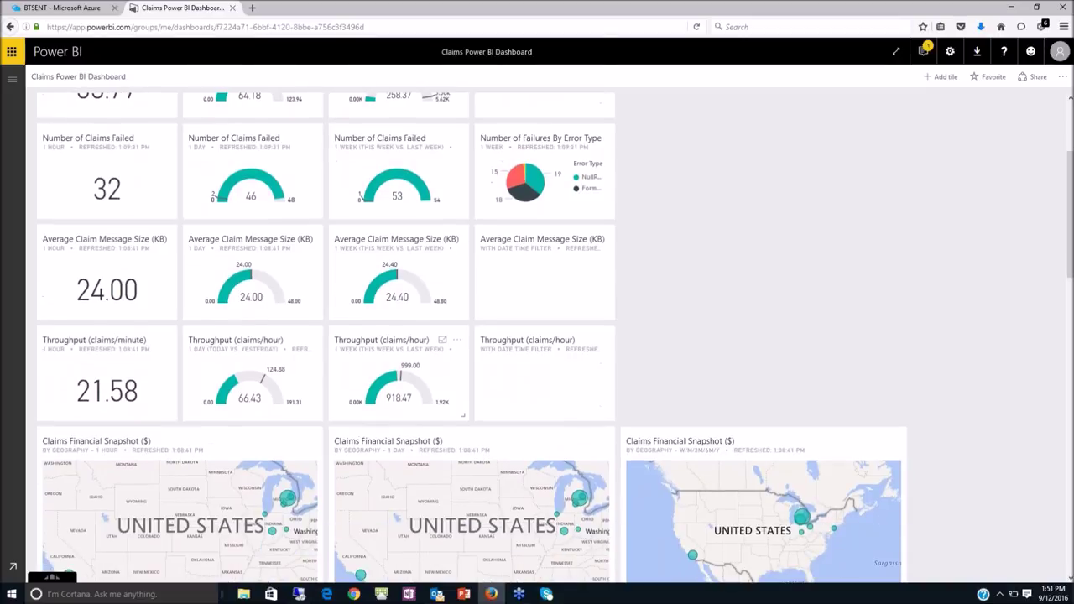
scroll(290, 462, "down", 15)
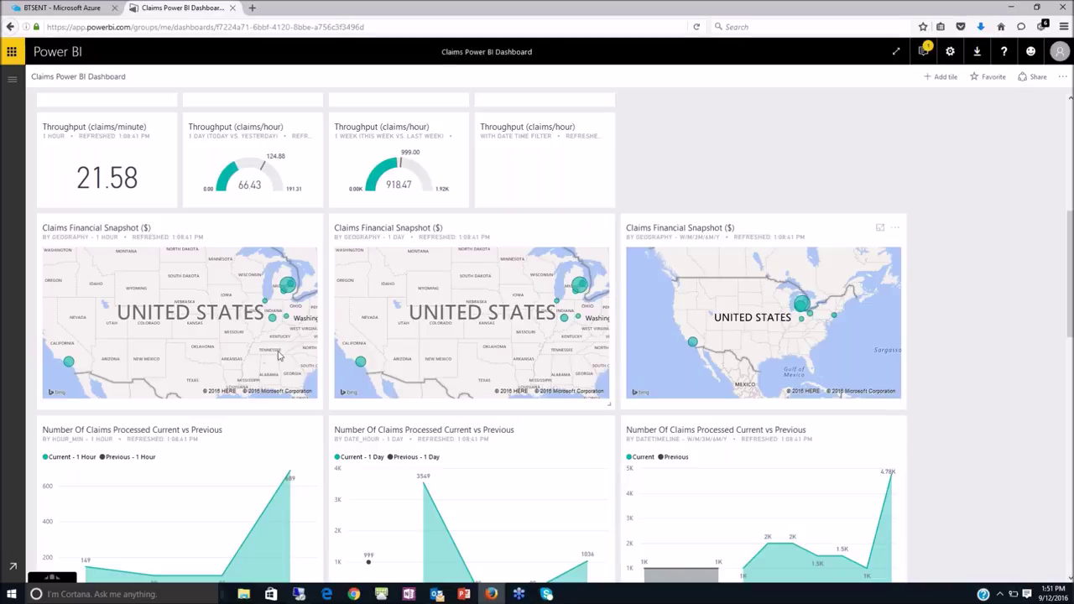
scroll(253, 363, "down", 1)
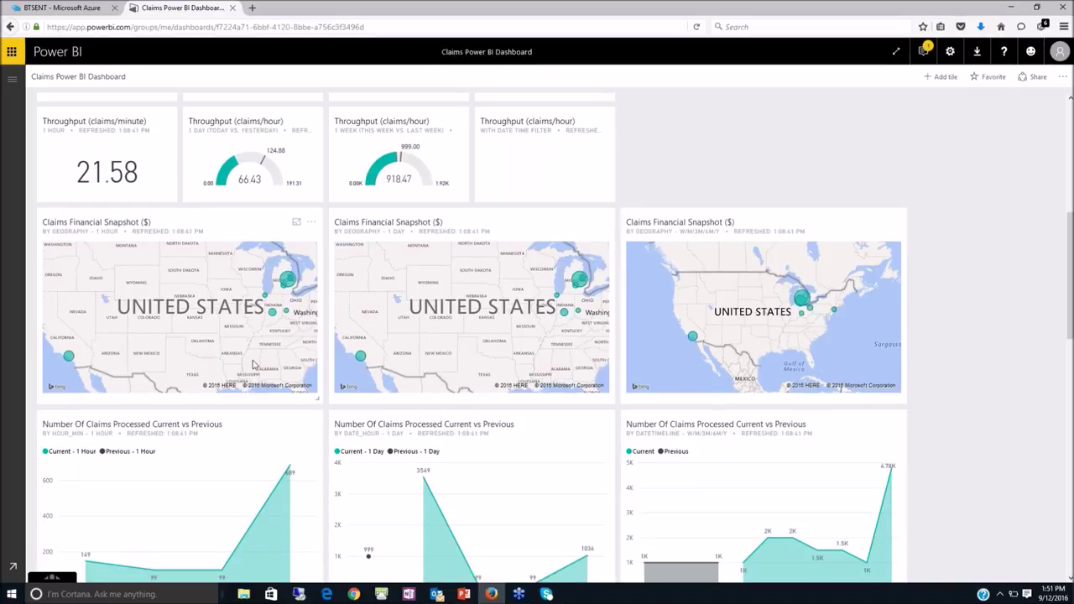
scroll(253, 363, "down", 2)
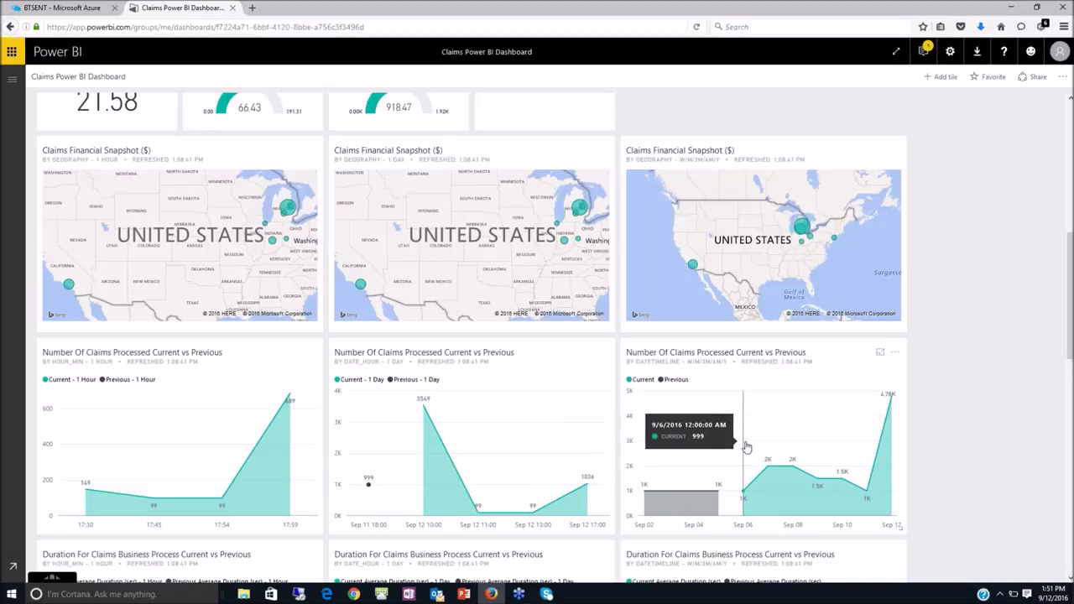
scroll(746, 449, "down", 3)
scroll(746, 448, "down", 3)
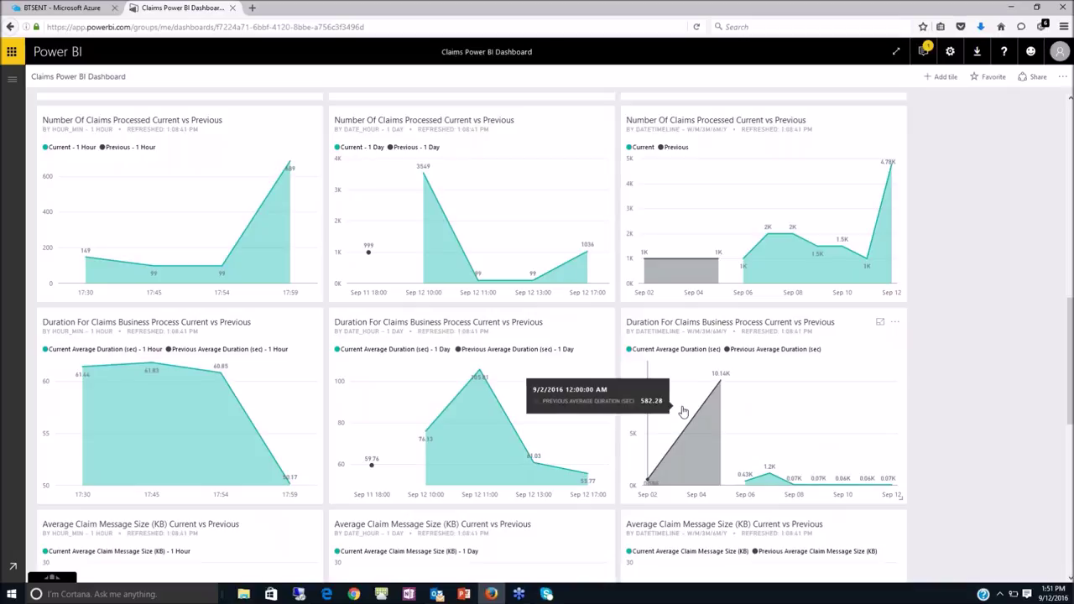
scroll(682, 411, "down", 3)
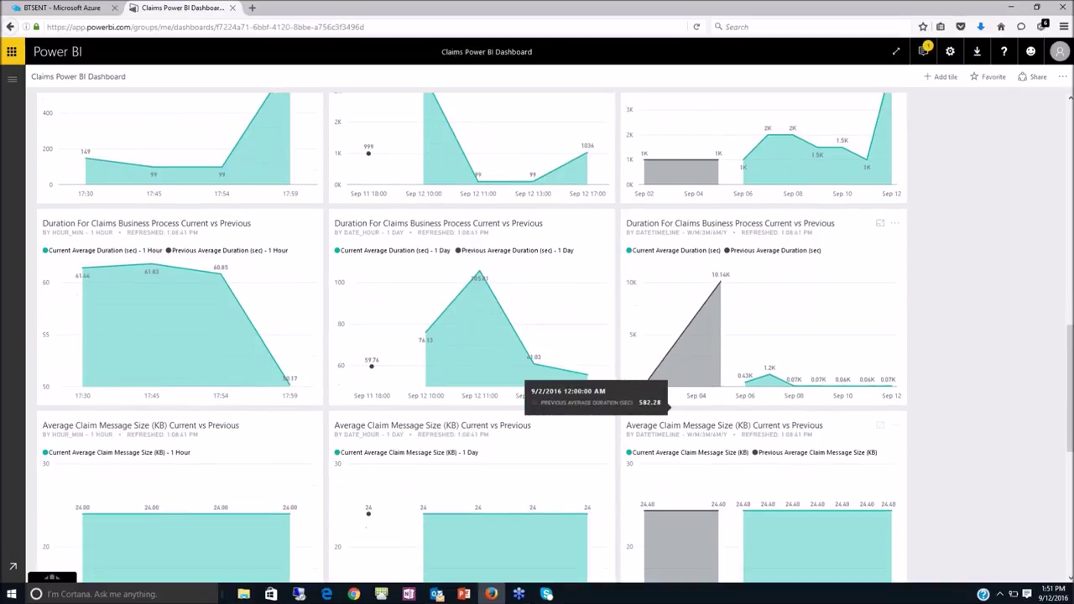
scroll(682, 416, "down", 3)
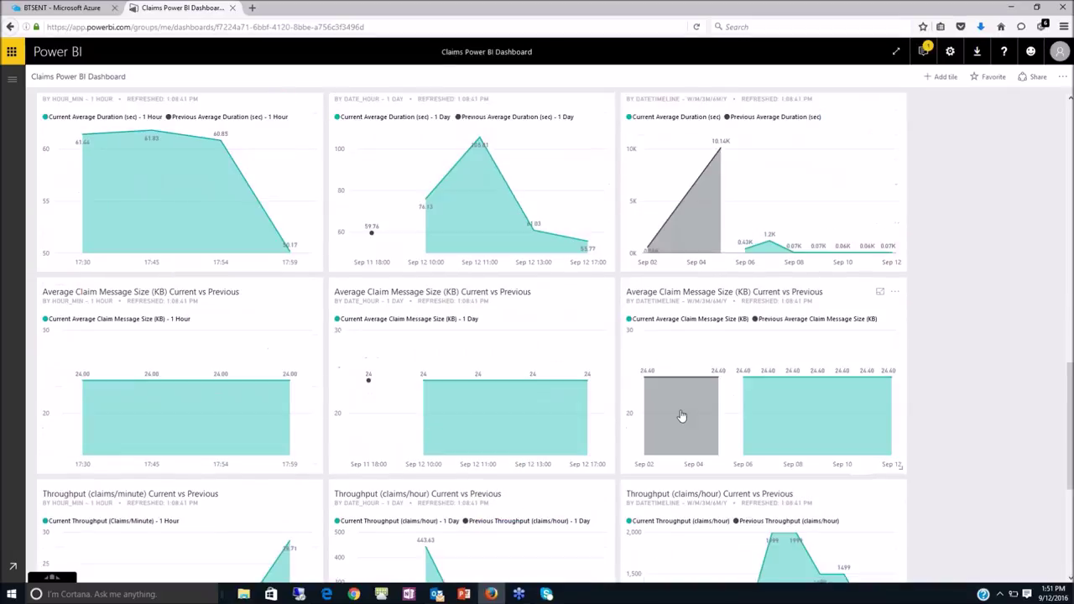
scroll(682, 416, "down", 4)
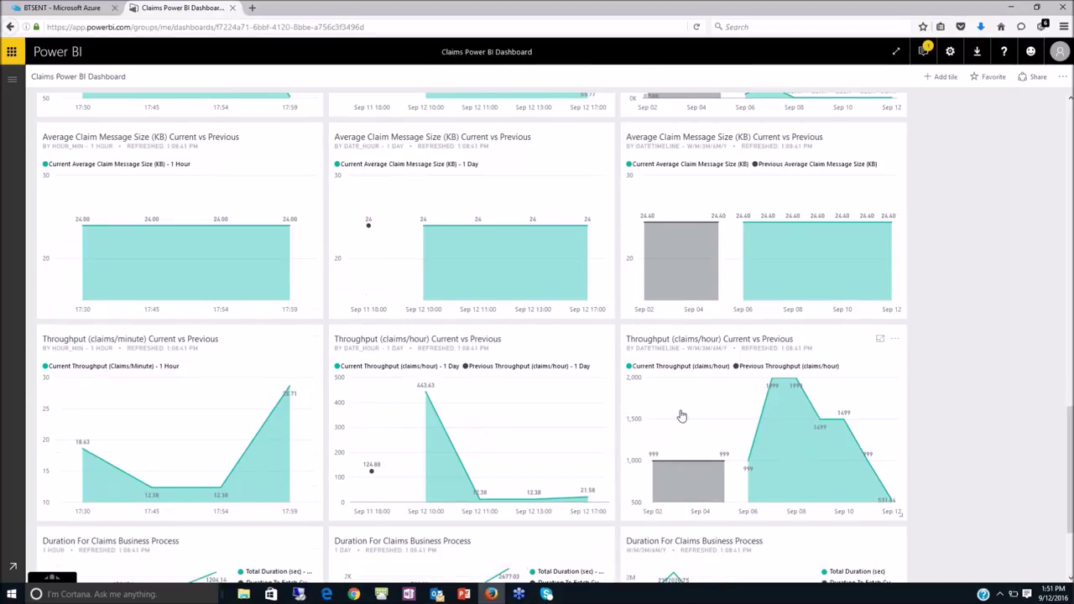
scroll(682, 416, "down", 3)
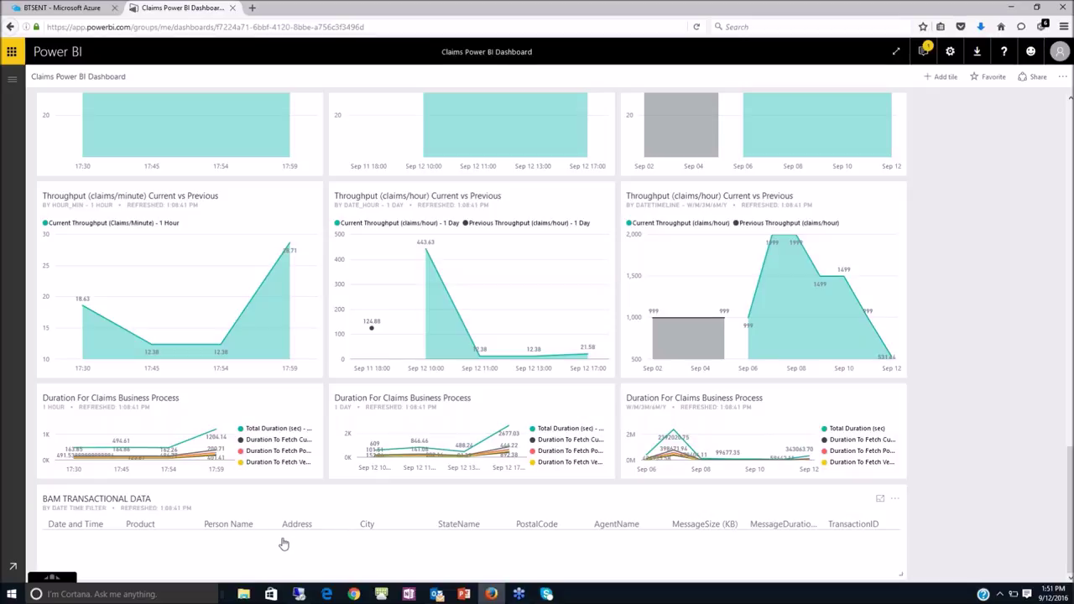
Open the report behind the 1-hour Number Of Claims Processed tile and inspect its line chart and the Lansing Michigan map bubble.
scroll(281, 546, "up", 1)
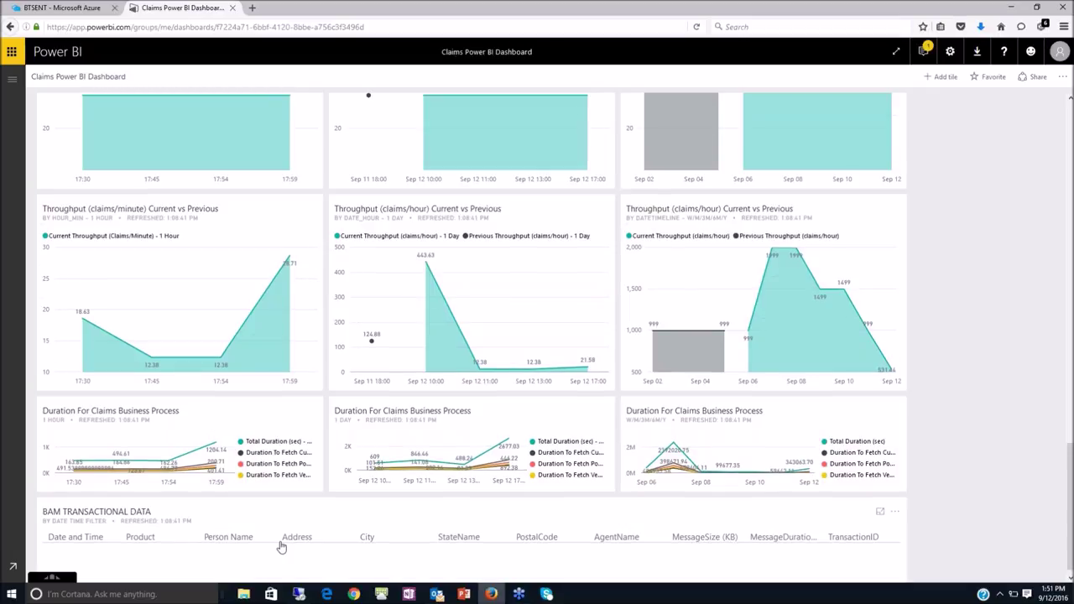
scroll(281, 547, "up", 2)
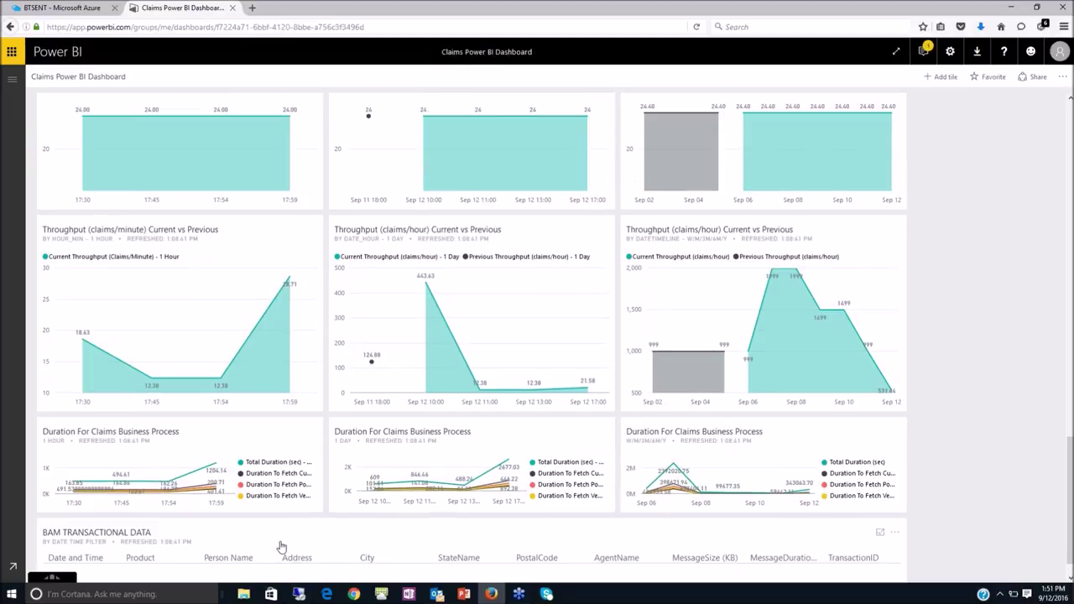
scroll(278, 547, "up", 15)
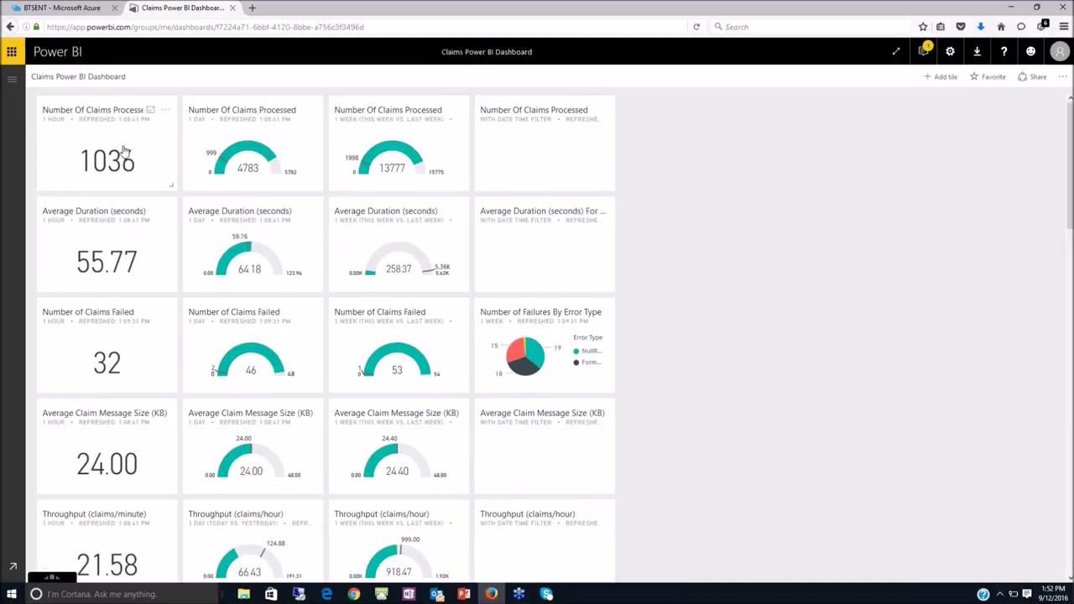
left_click(123, 151)
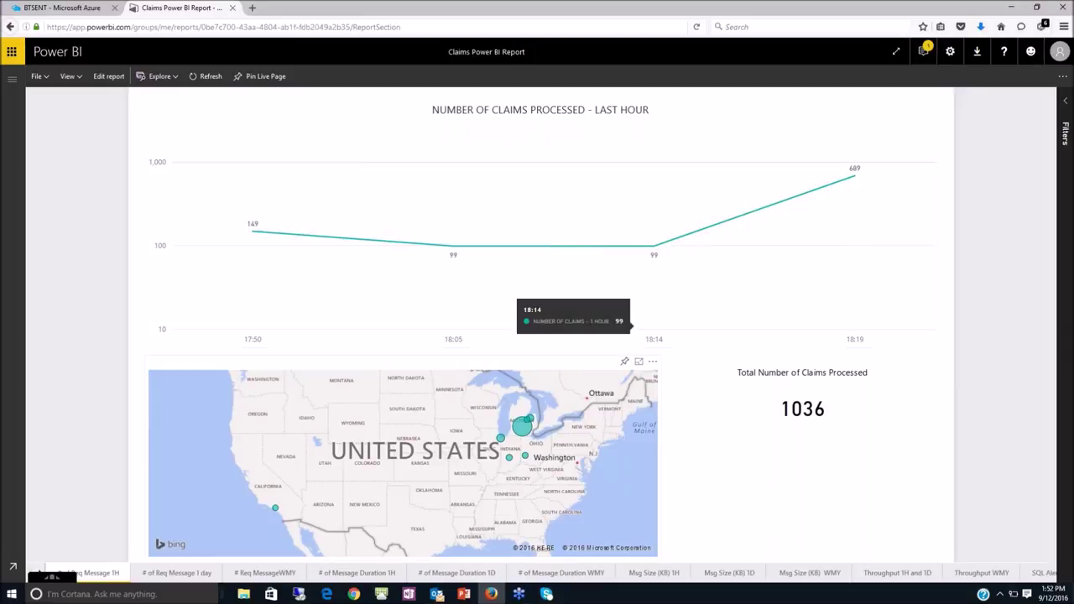
mouse_move(449, 265)
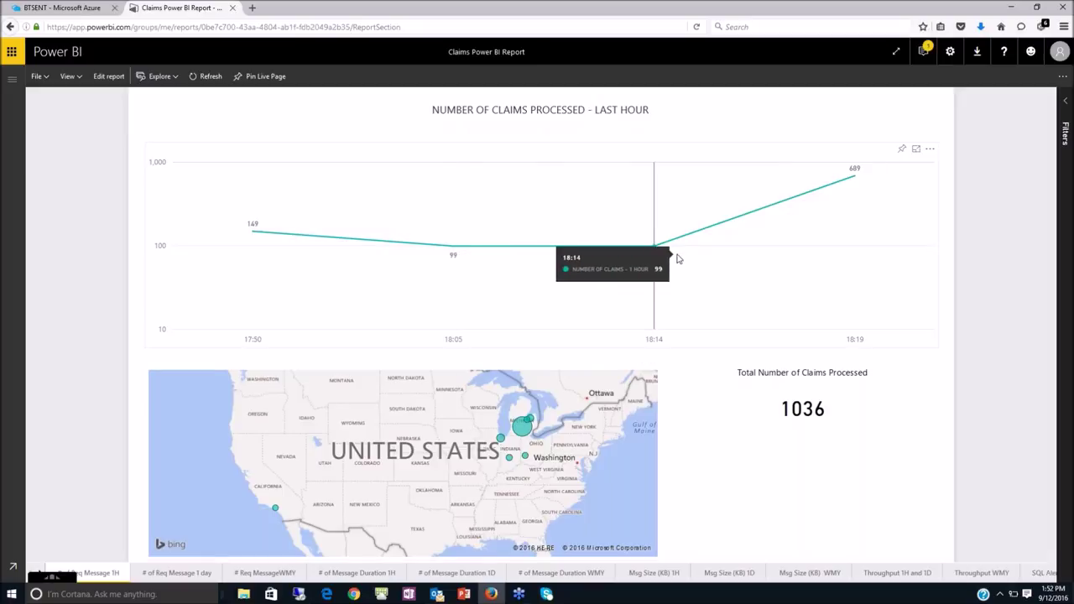
mouse_move(828, 199)
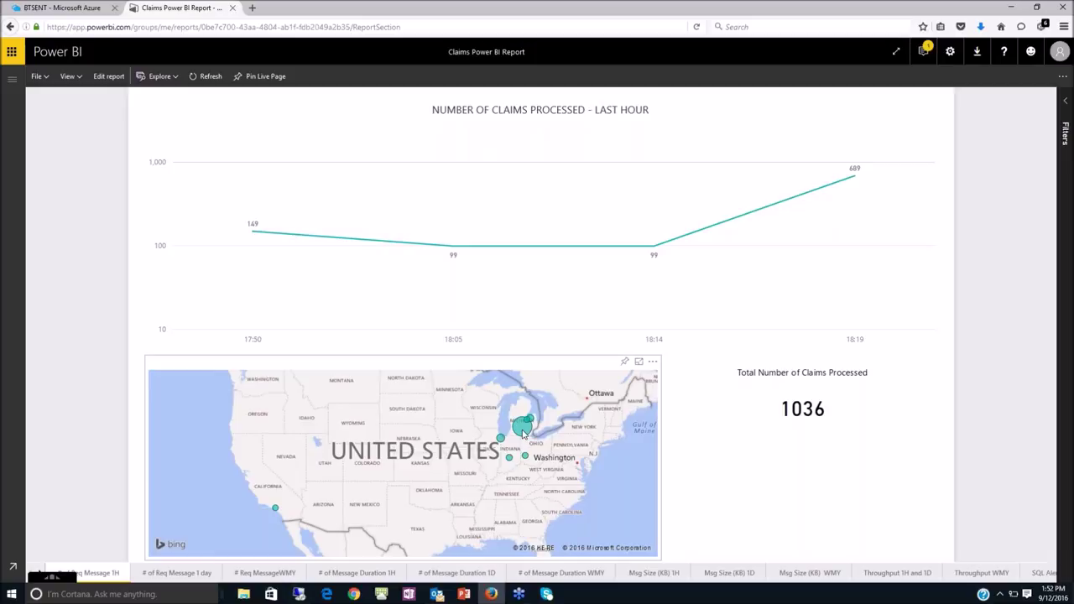
mouse_move(523, 432)
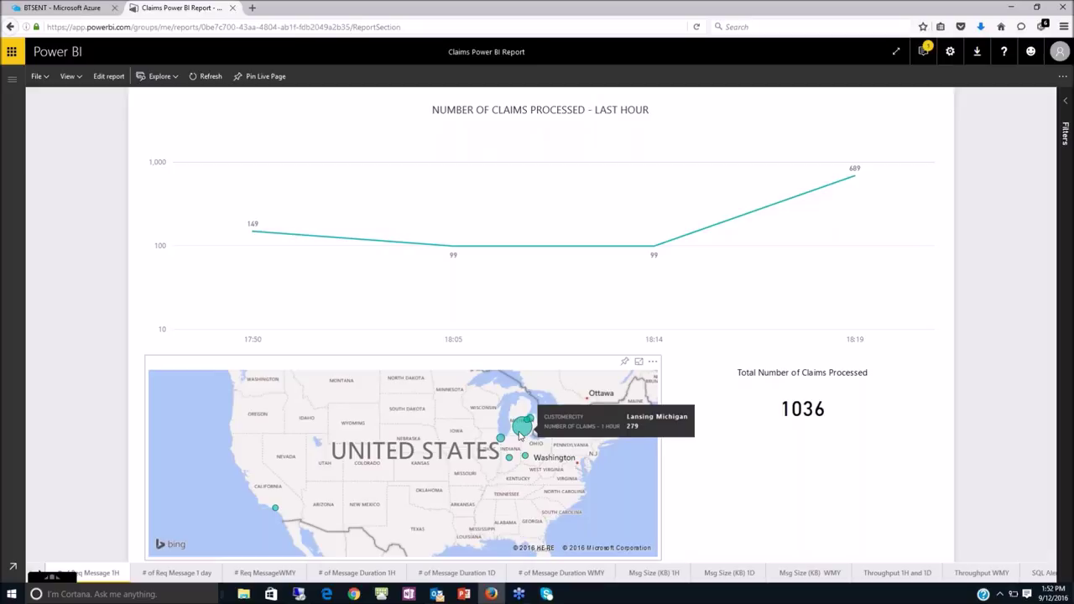
Filter the last-hour claims report to Lansing Illinois using its map bubble and inspect the filtered line chart.
mouse_move(501, 440)
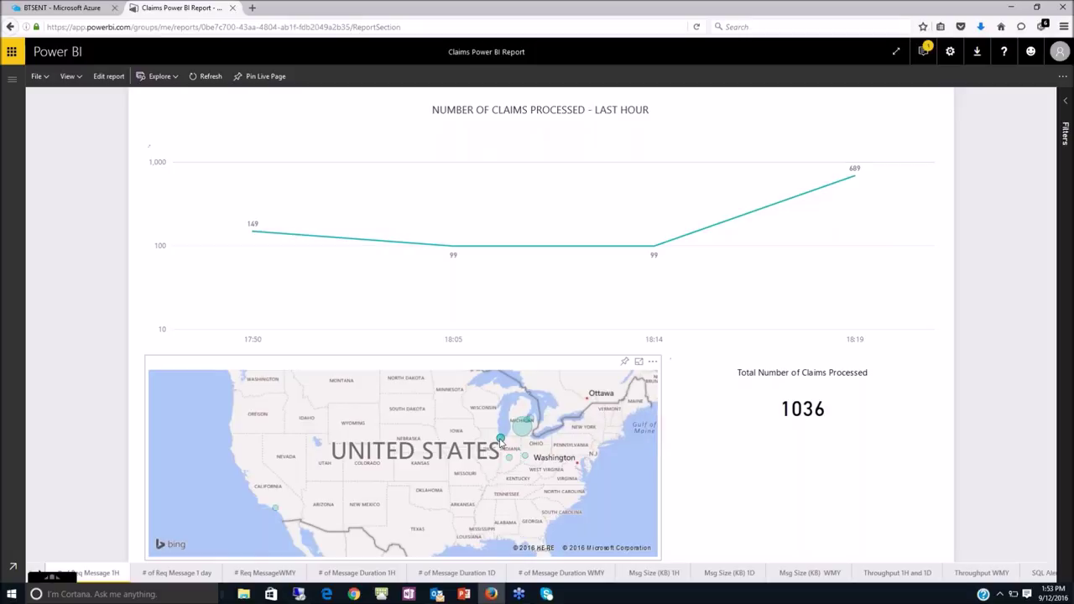
left_click(500, 441)
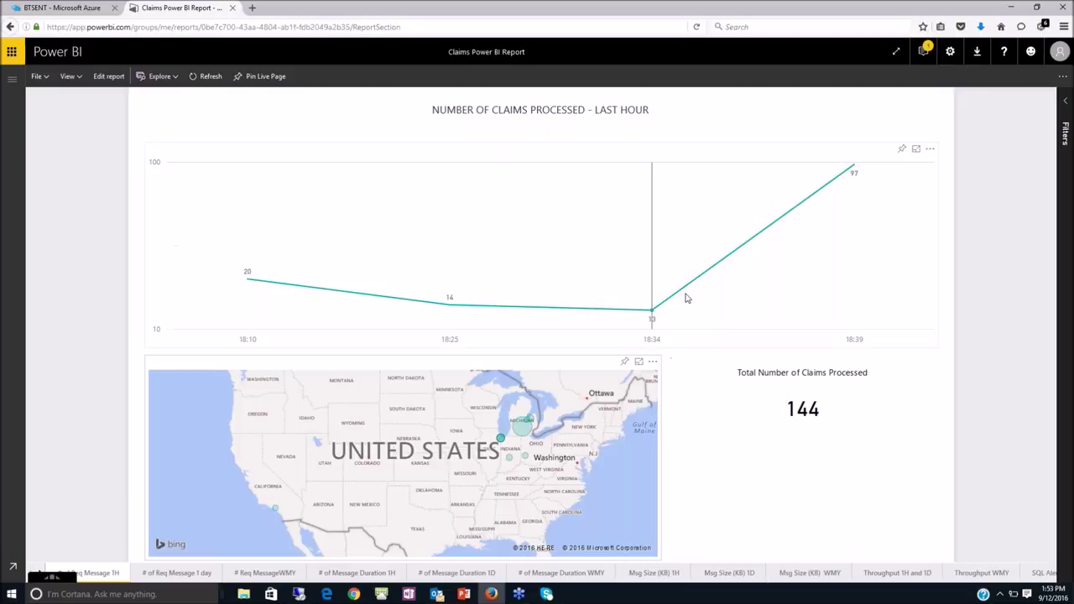
mouse_move(679, 298)
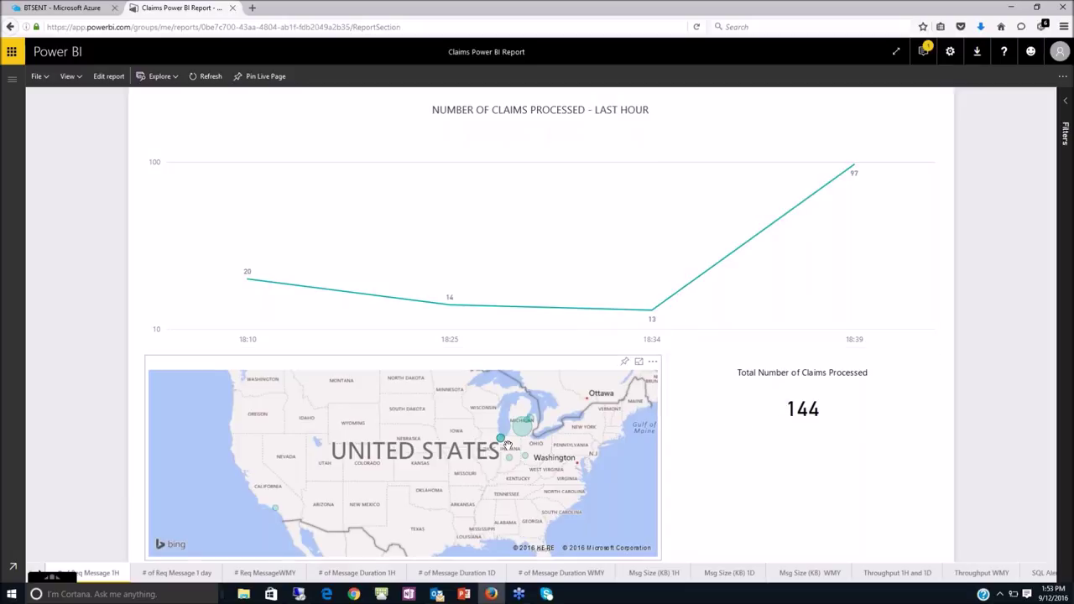
mouse_move(504, 443)
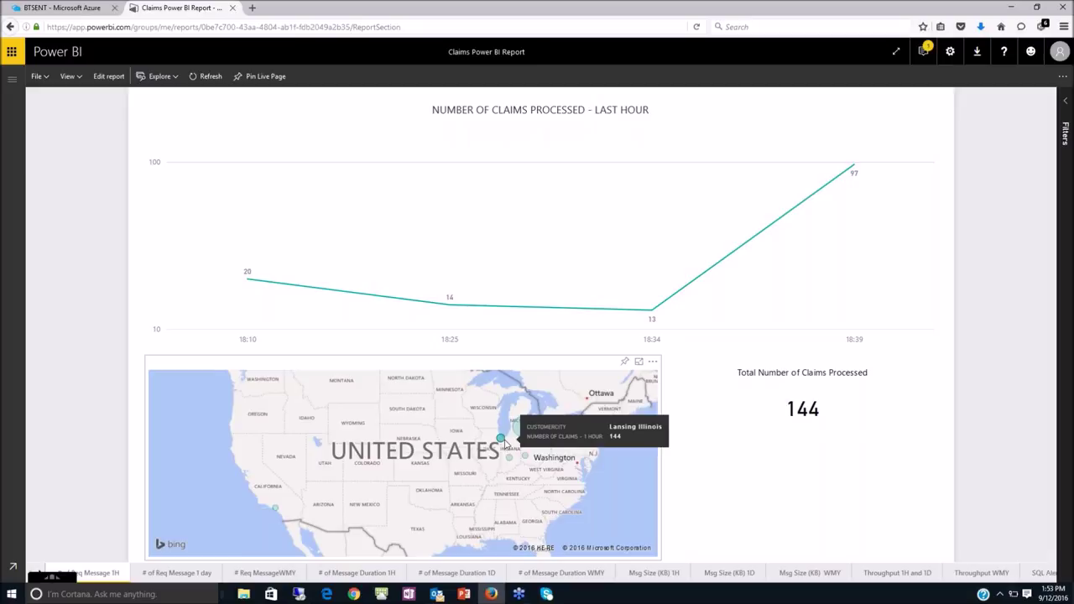
View the data behind the map with claims per customer city, and return to the report.
left_click(157, 76)
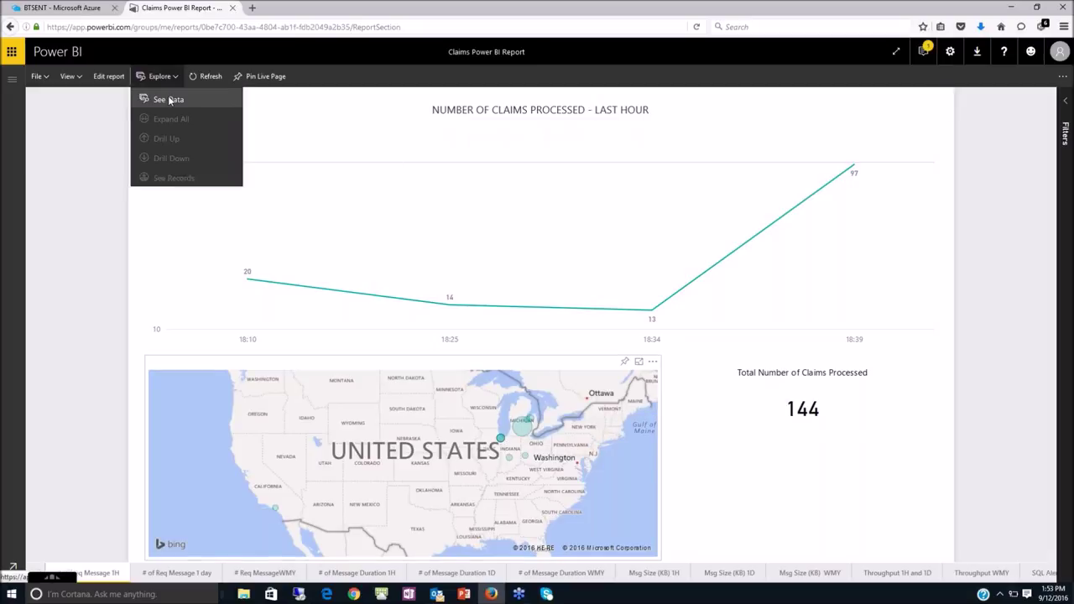
left_click(169, 99)
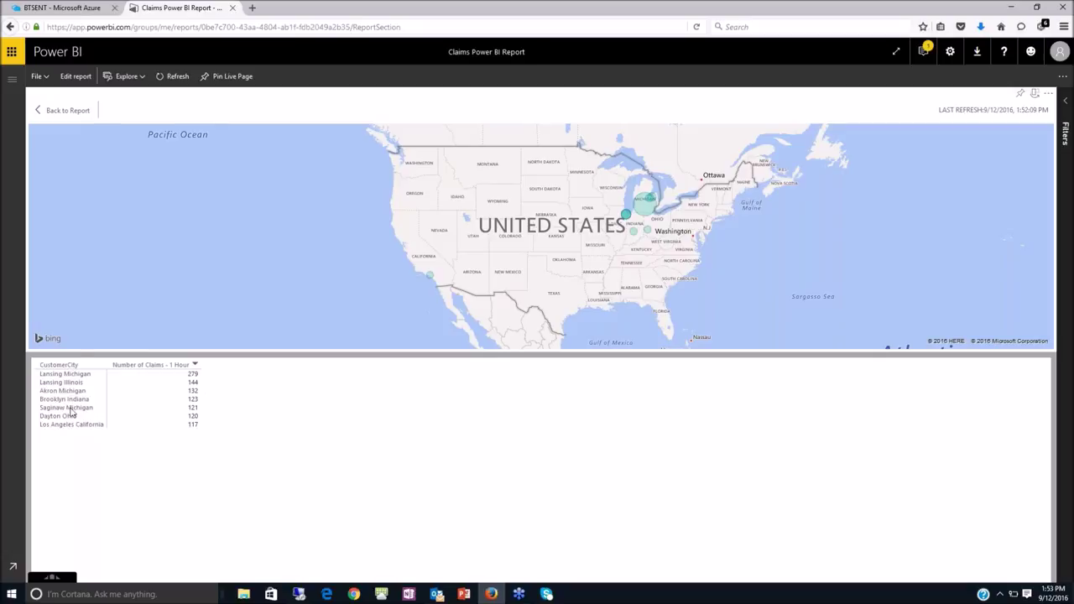
left_click(56, 112)
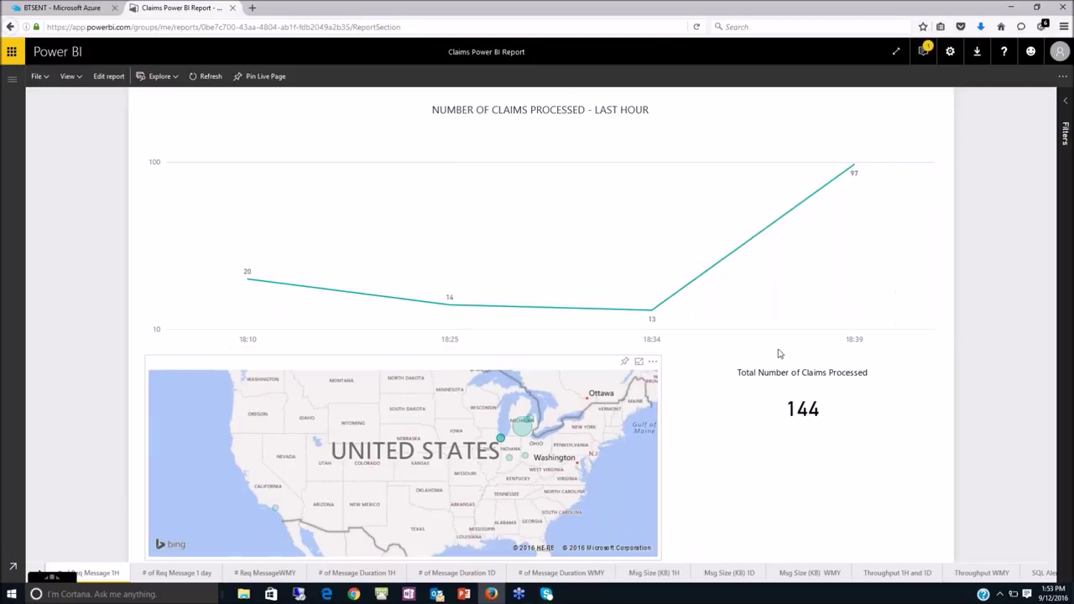
Show the report in full screen and advance to the last-day page to examine its trend, gauge and Lansing Michigan bubble.
left_click(895, 56)
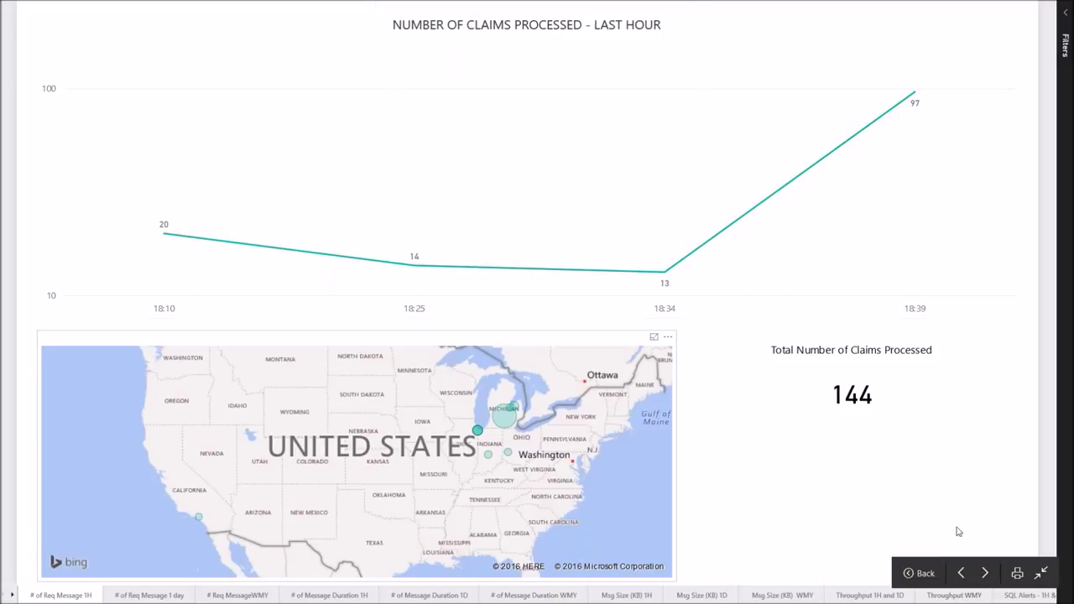
mouse_move(733, 273)
left_click(986, 572)
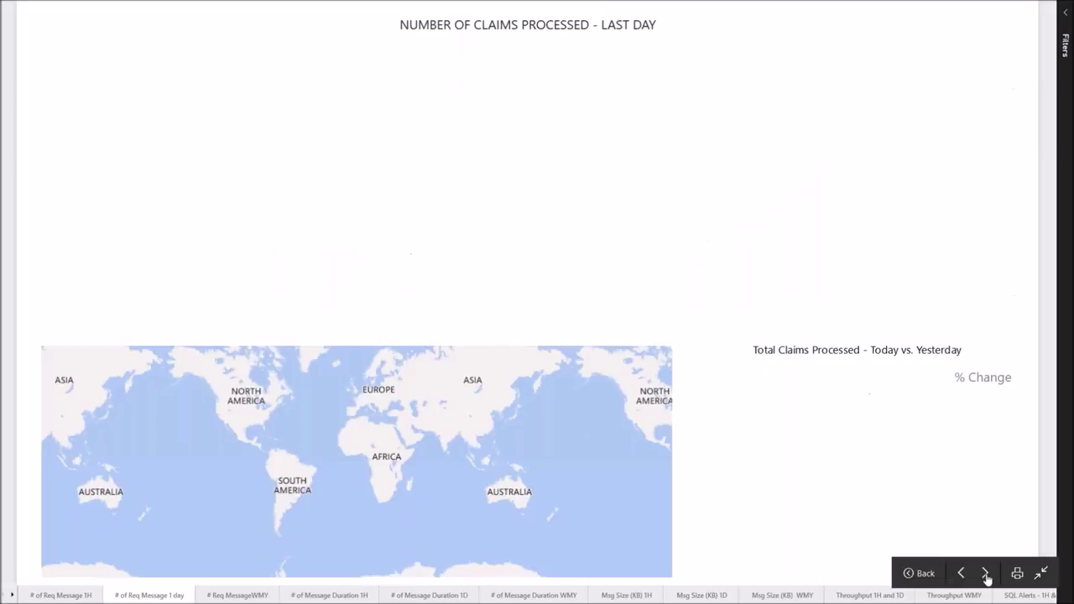
mouse_move(484, 298)
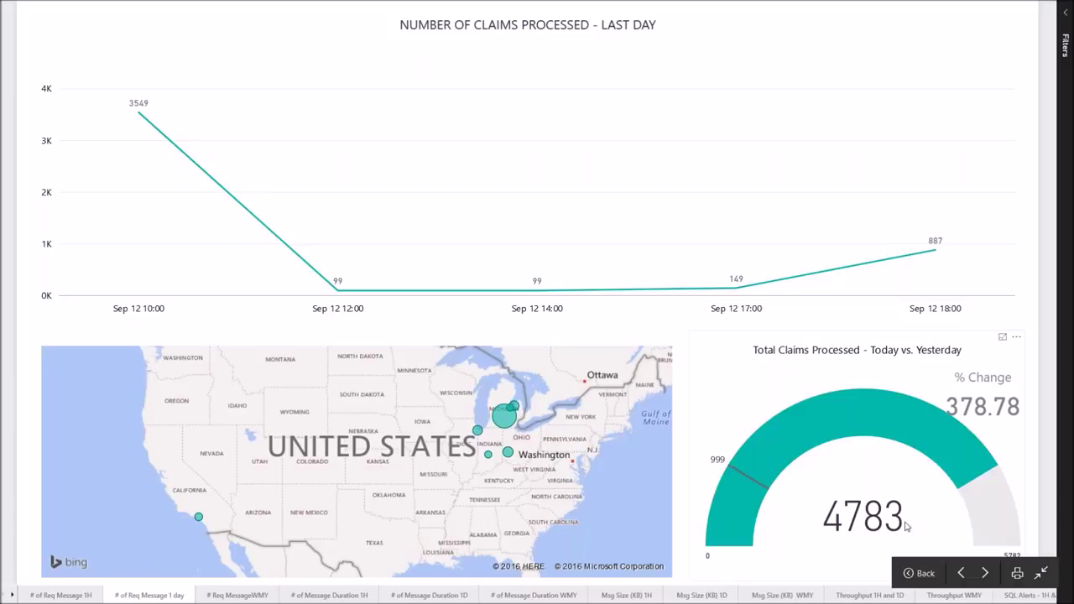
mouse_move(726, 473)
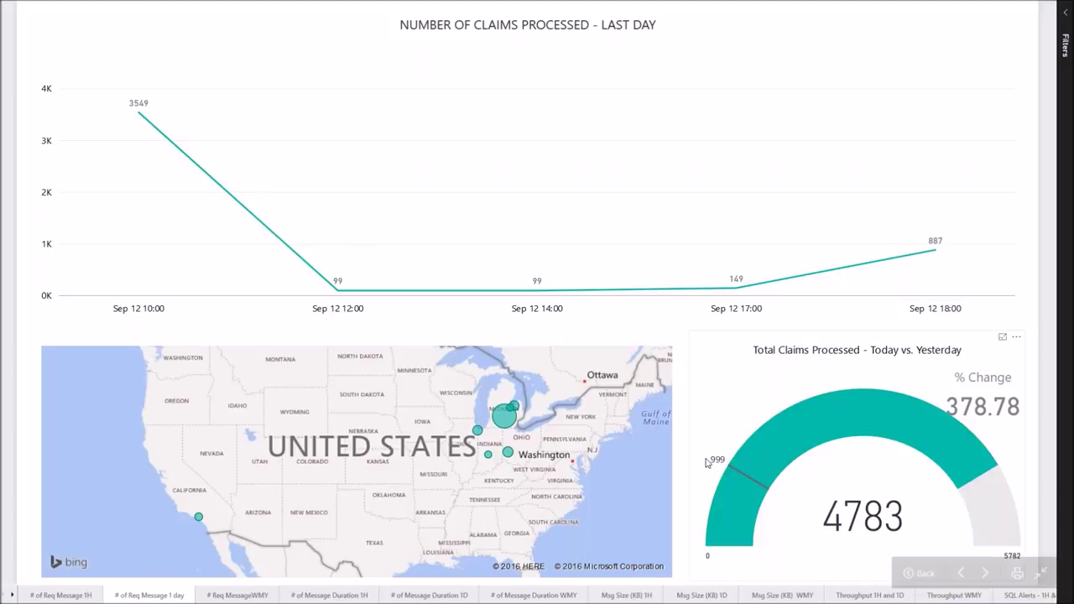
mouse_move(510, 424)
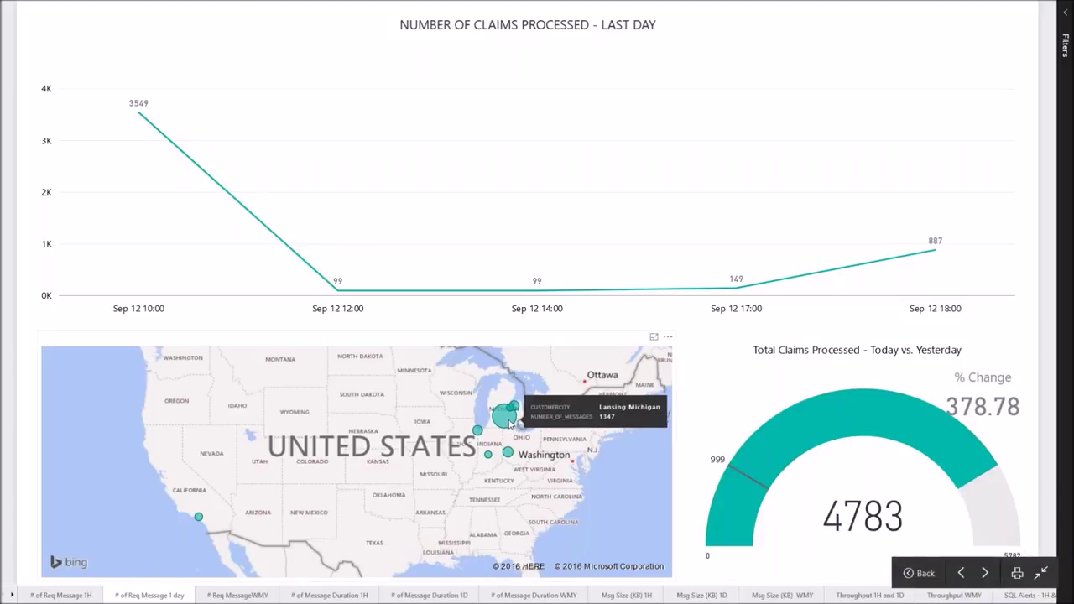
Advance to the # Req MessageWMY page and switch its period filter to Month.
left_click(984, 573)
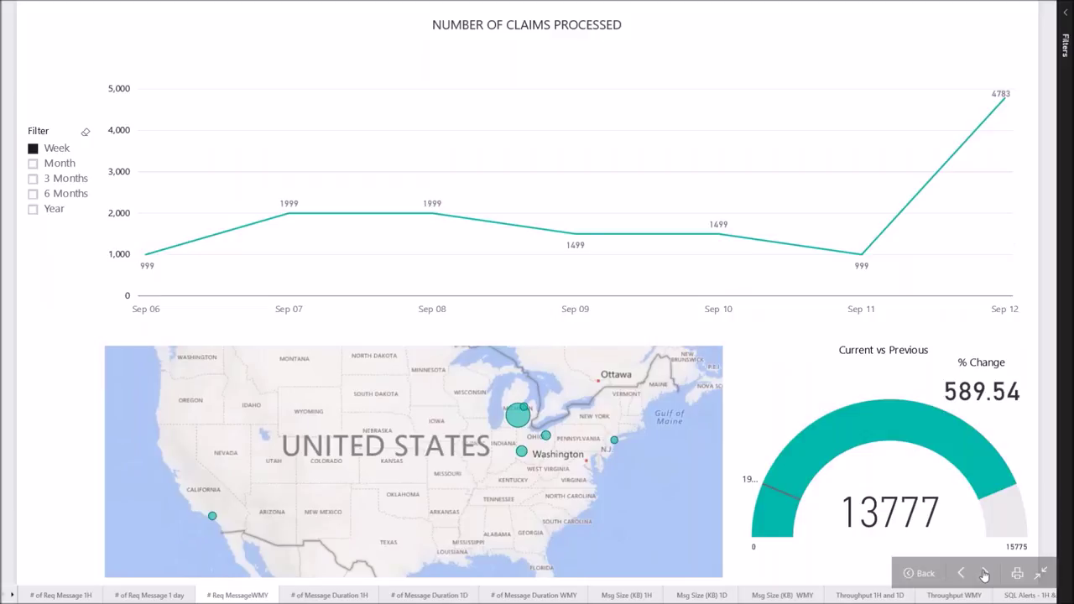
mouse_move(292, 204)
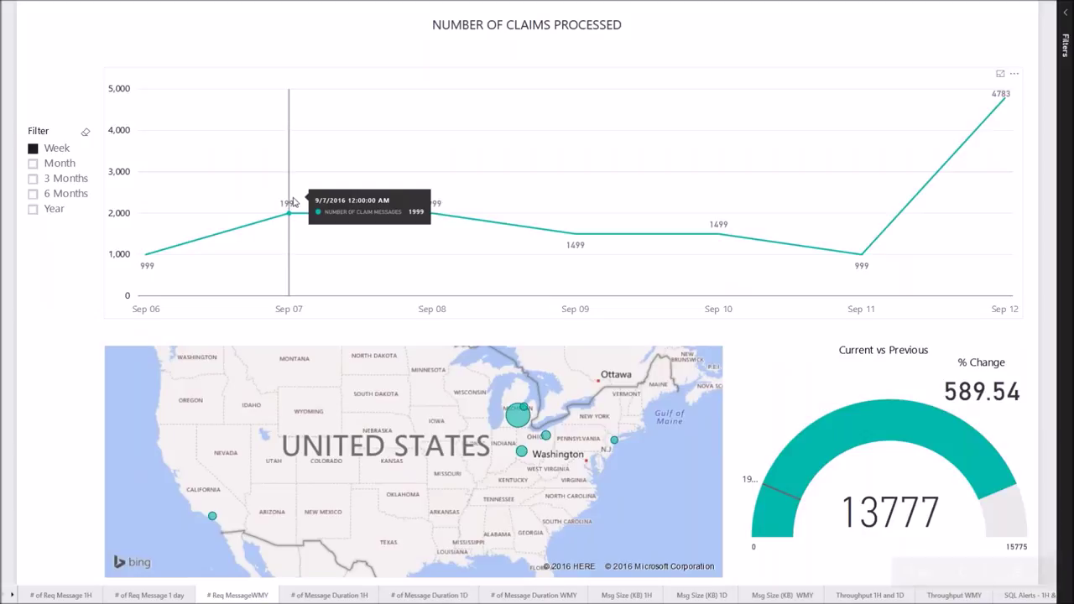
mouse_move(433, 214)
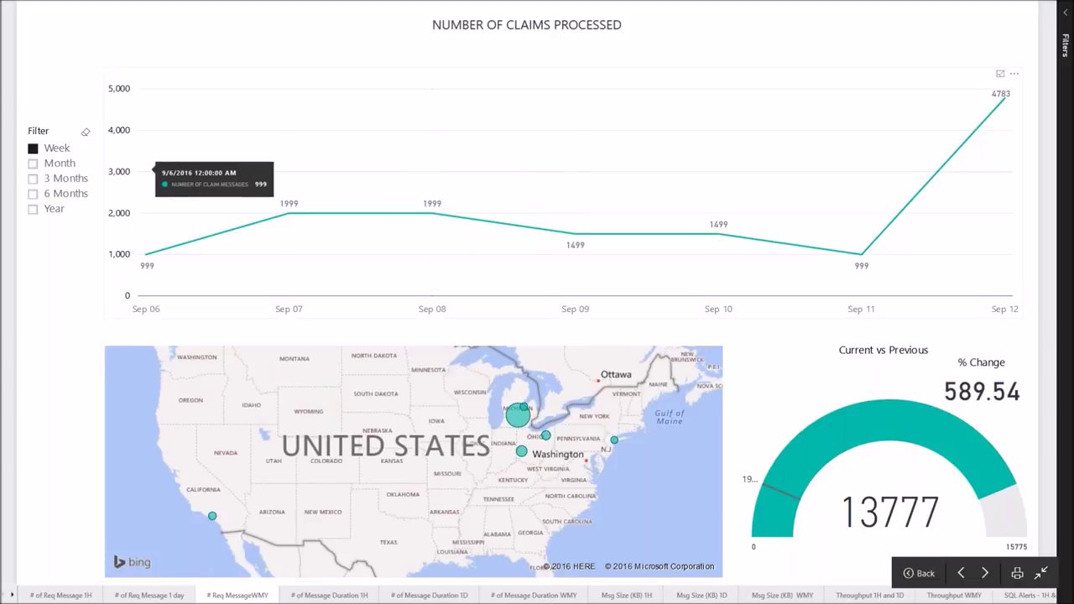
left_click(33, 164)
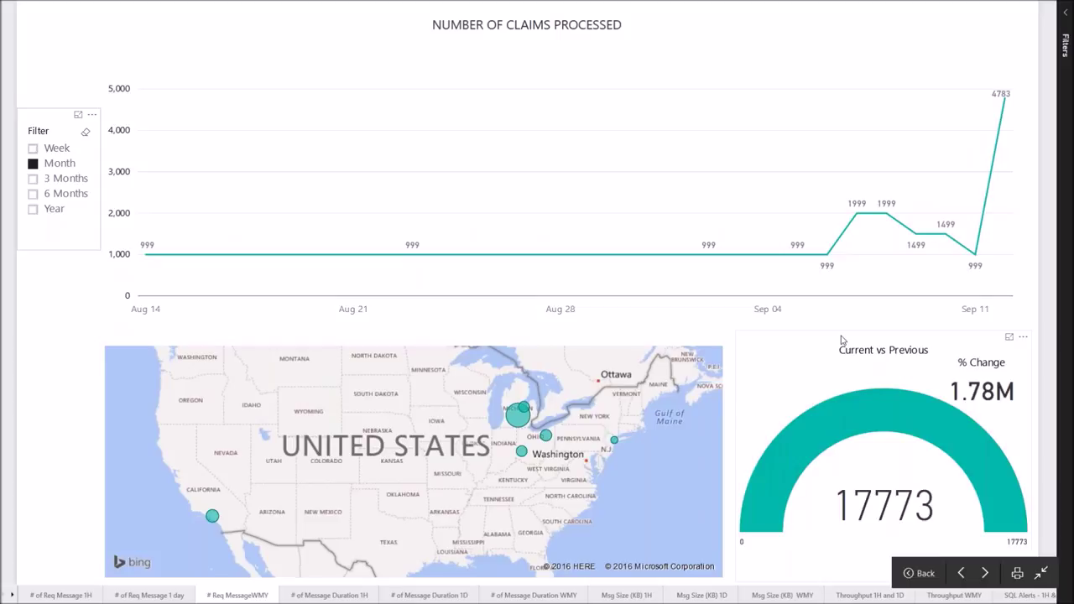
mouse_move(909, 264)
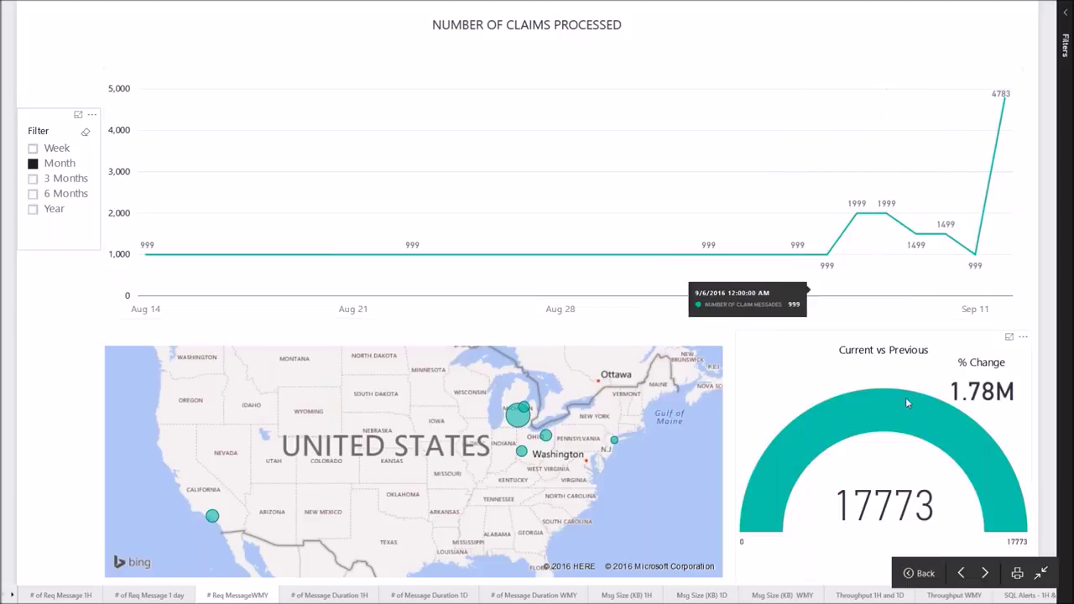
Step the claims-processed period filter through 3 Months and 6 Months to Year.
mouse_move(875, 443)
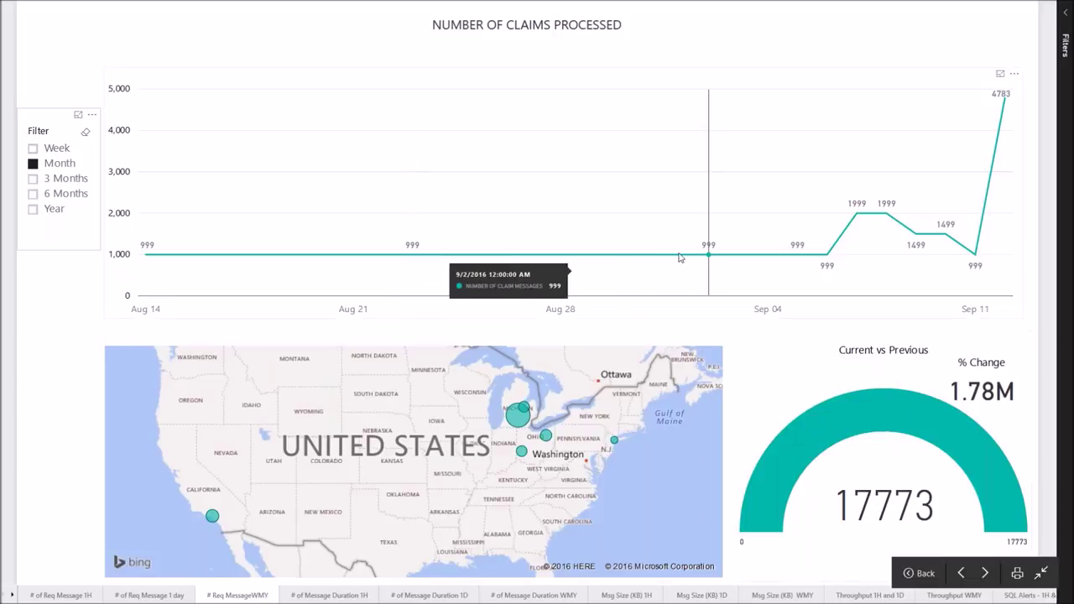
left_click(34, 179)
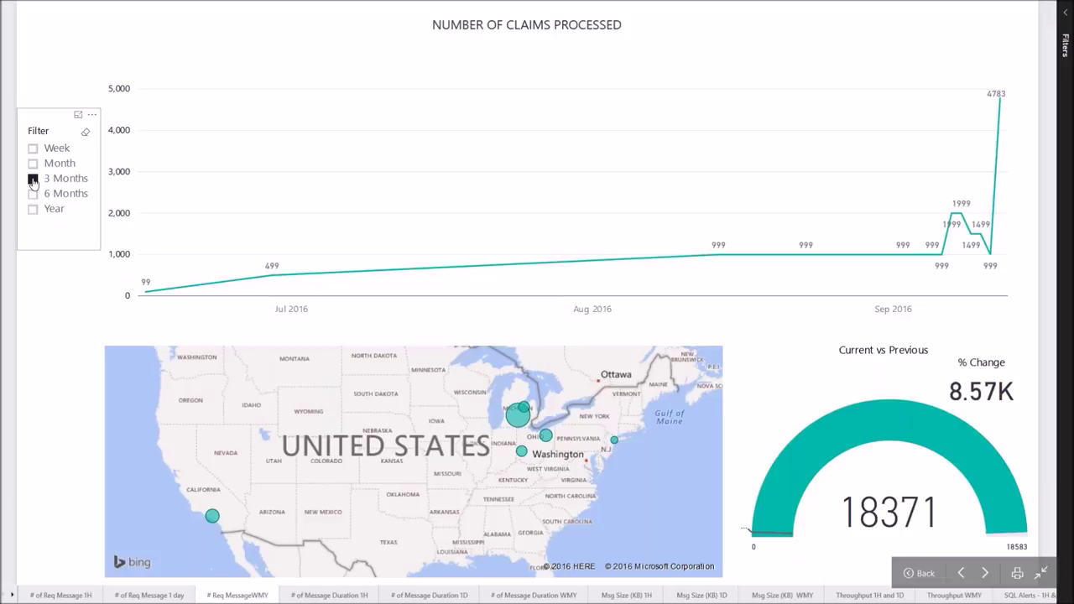
left_click(33, 193)
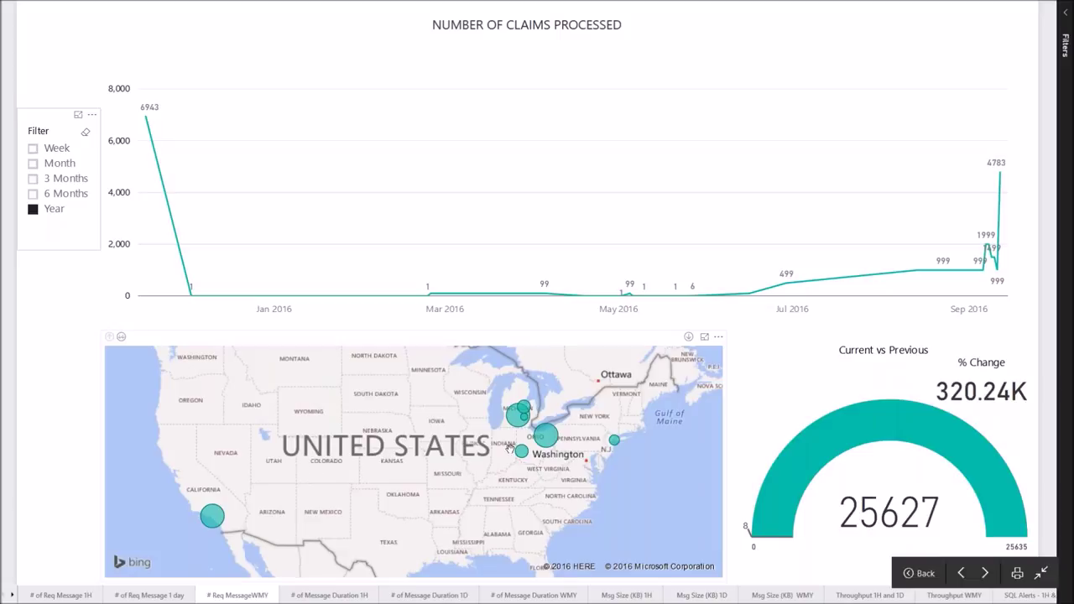
Filter the yearly claims report by the Lansing bubble on the map, and clear the selection.
mouse_move(515, 424)
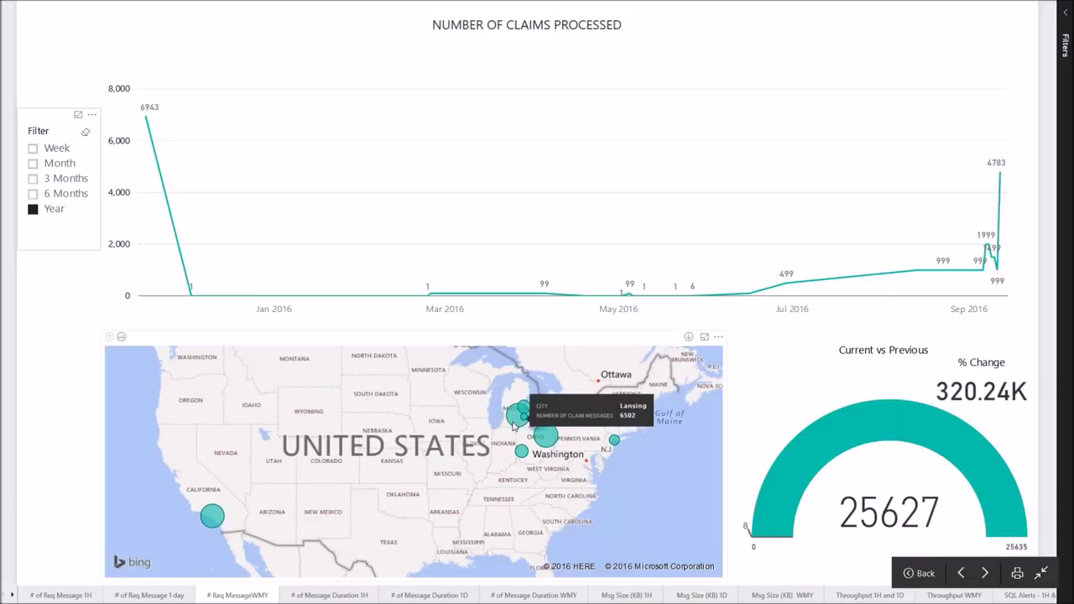
left_click(515, 425)
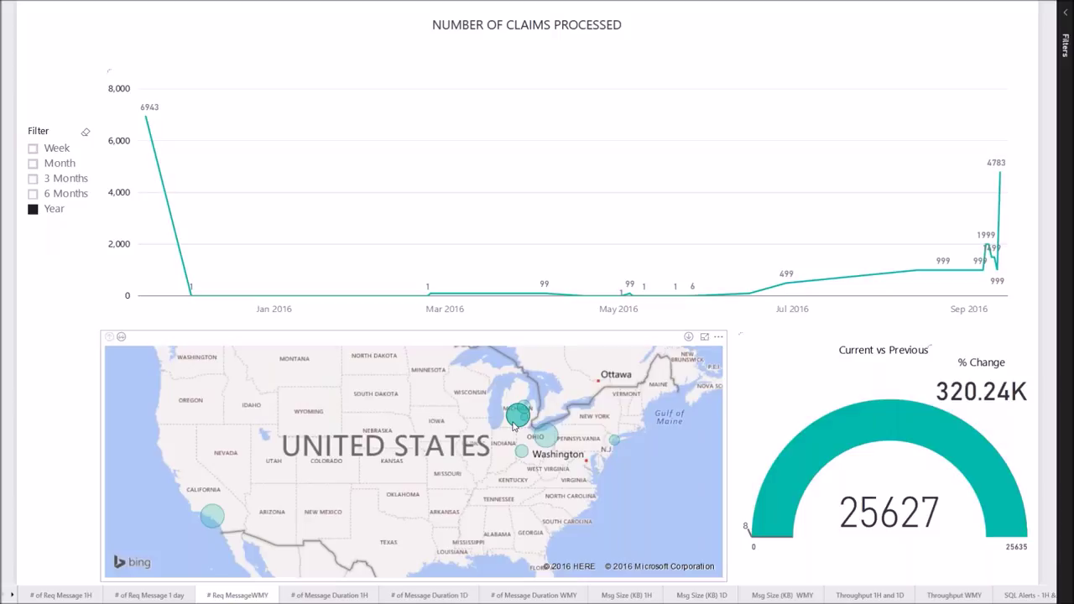
left_click(515, 424)
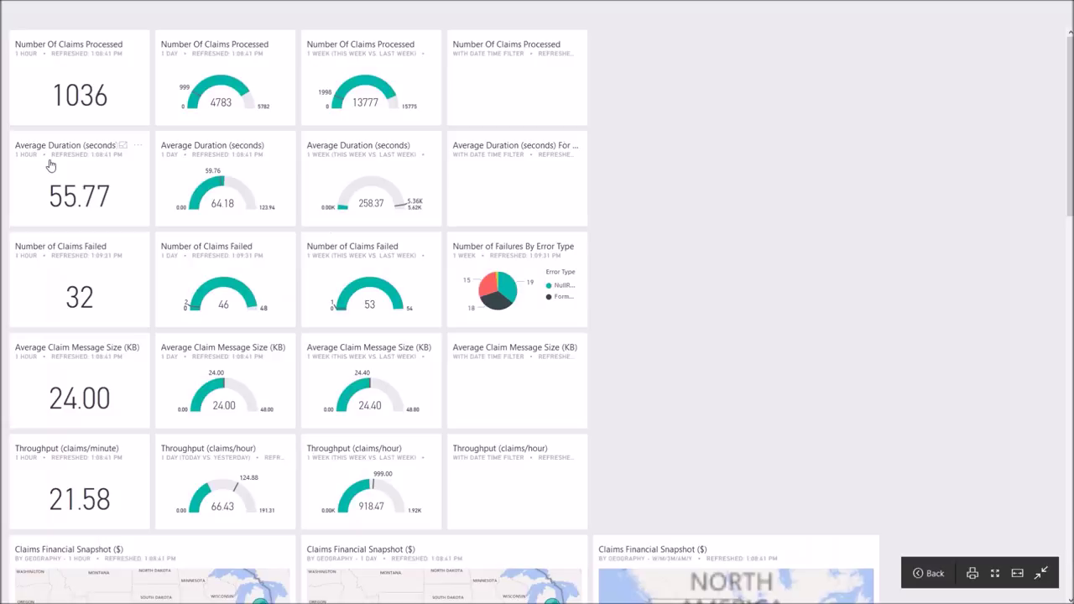
Open the 1-hour Average Duration report from the dashboard and inspect the average, maximum and minimum claim durations on its line chart.
left_click(86, 188)
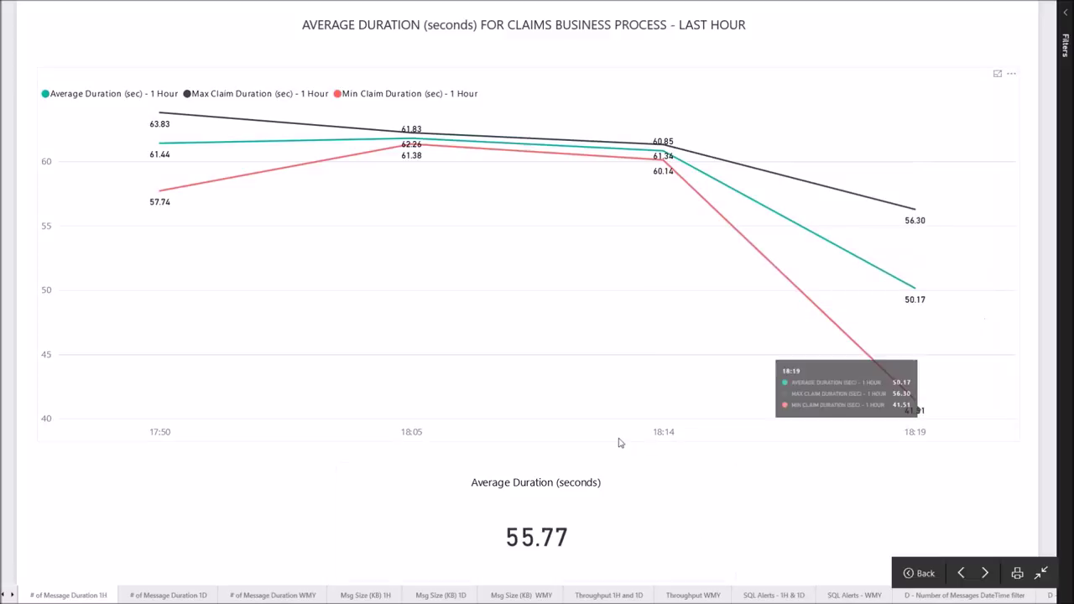
mouse_move(245, 172)
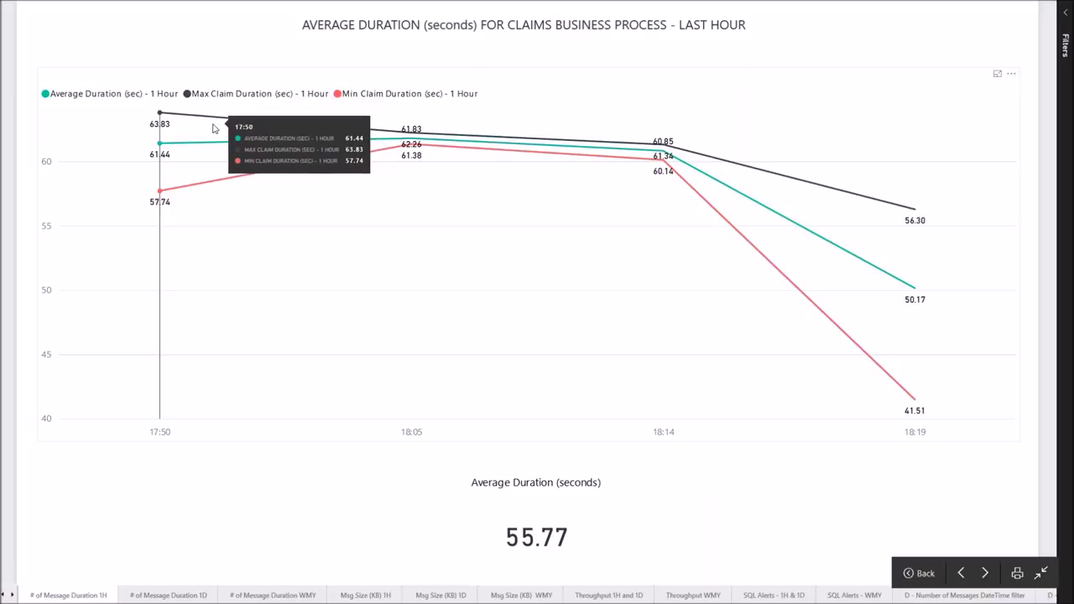
mouse_move(374, 177)
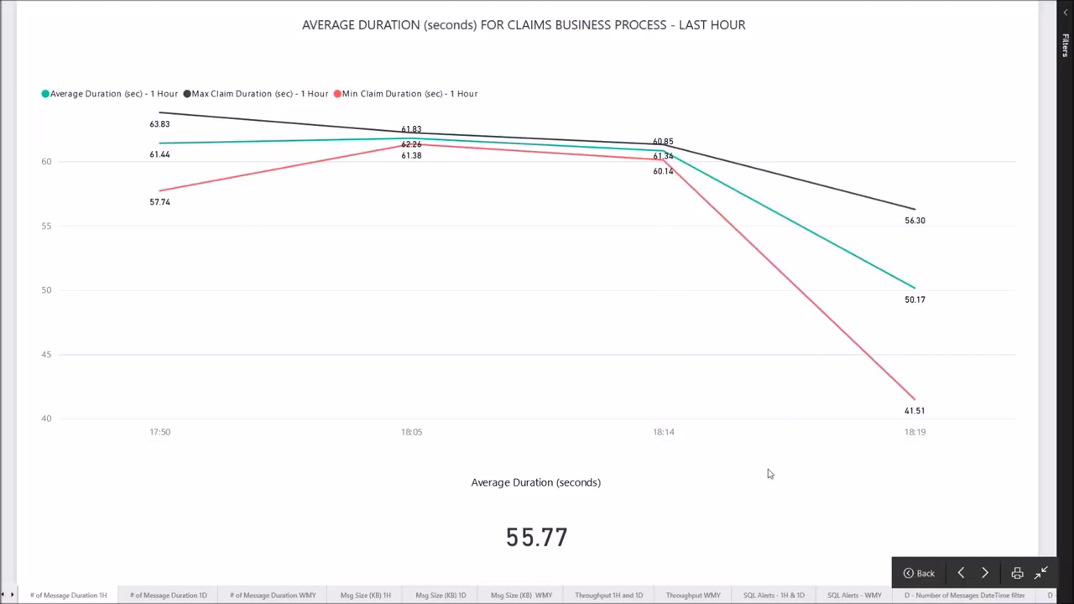
Advance to the last-day average duration page and examine its trend points and the Today vs Yesterday gauge.
left_click(985, 574)
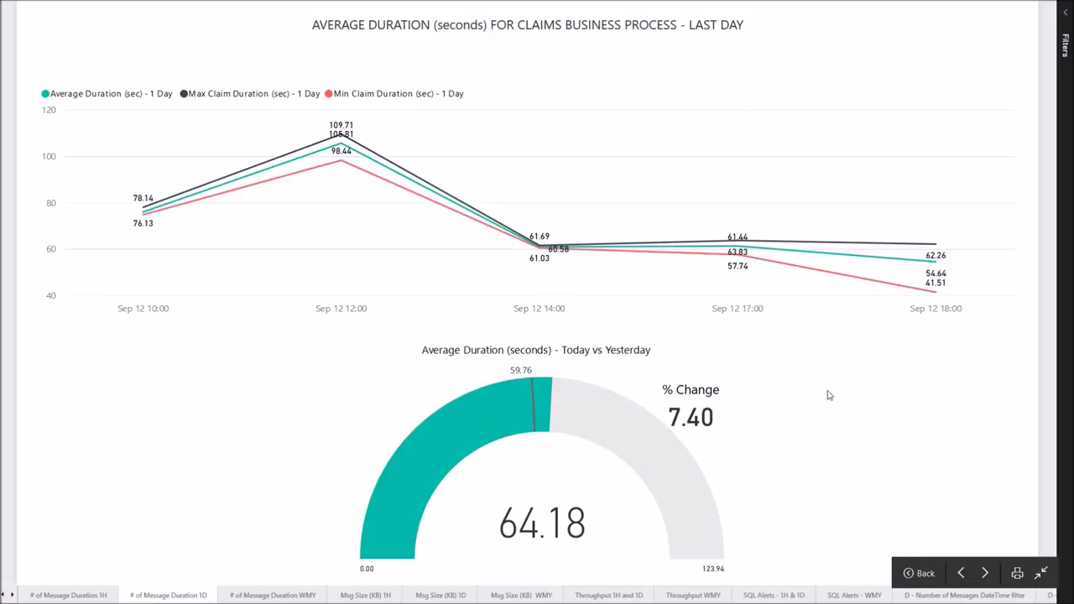
mouse_move(340, 307)
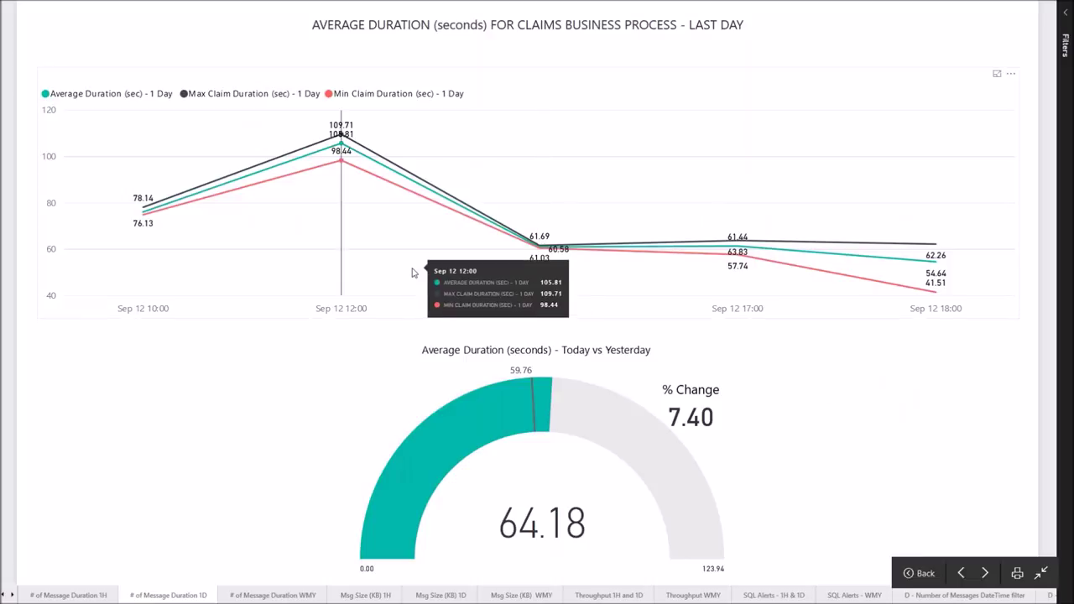
mouse_move(193, 210)
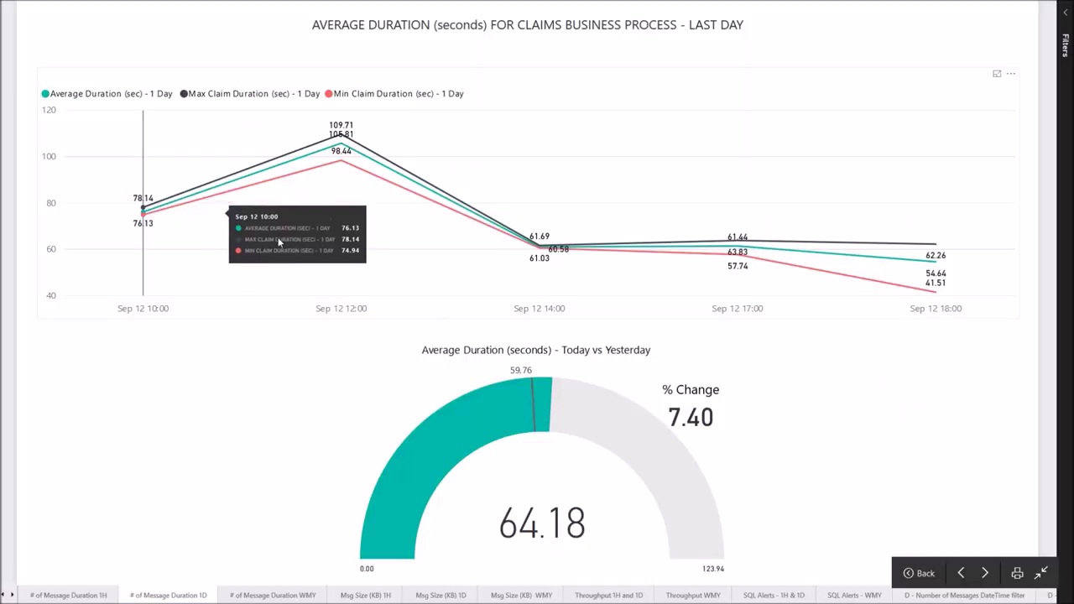
mouse_move(288, 240)
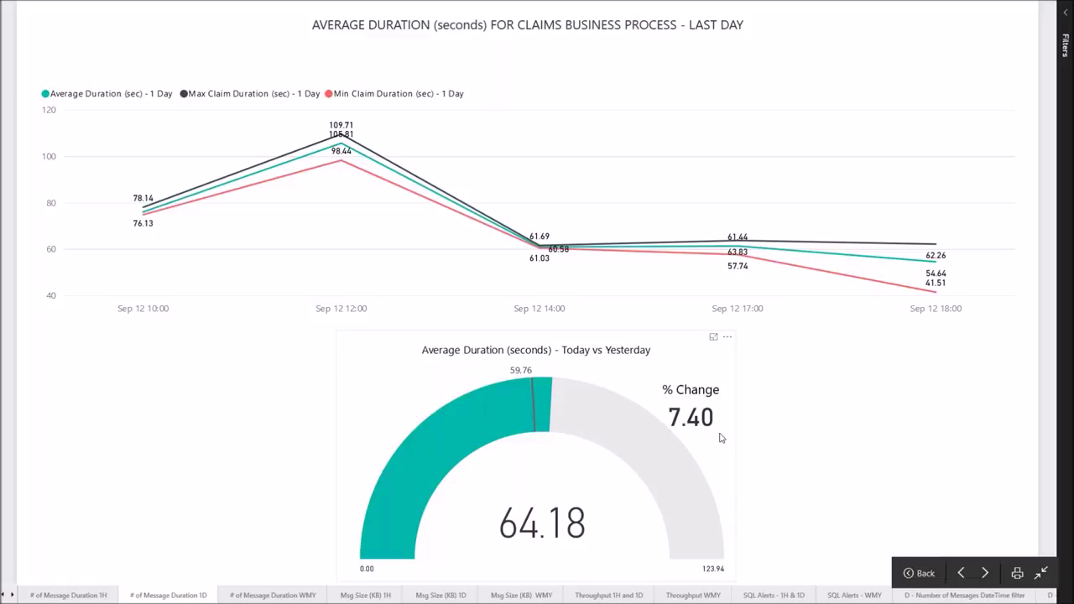
mouse_move(671, 488)
Advance to the # of Message Duration WMY page and switch its period filter to Month.
left_click(985, 574)
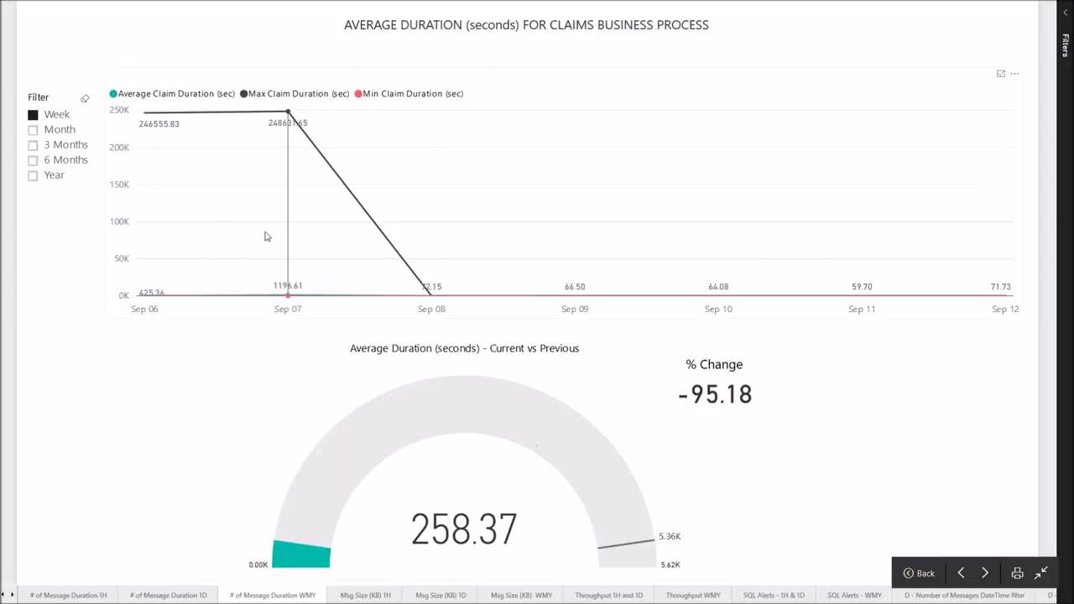
left_click(32, 132)
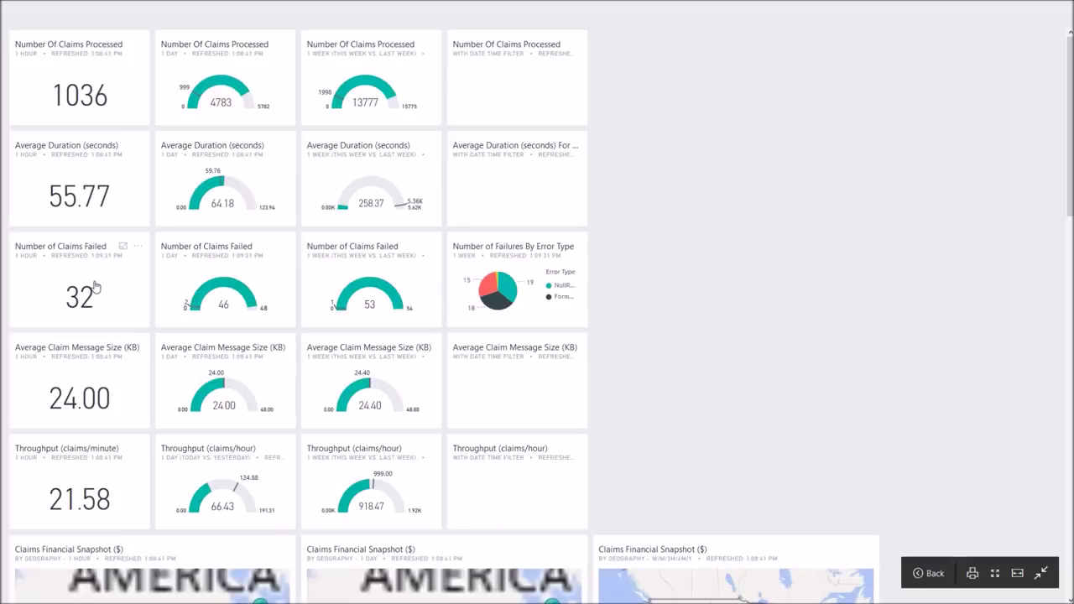
Open the 1-hour Number of Claims Failed report from the dashboard, examine its fault charts, and advance to the 1 Day page.
left_click(95, 288)
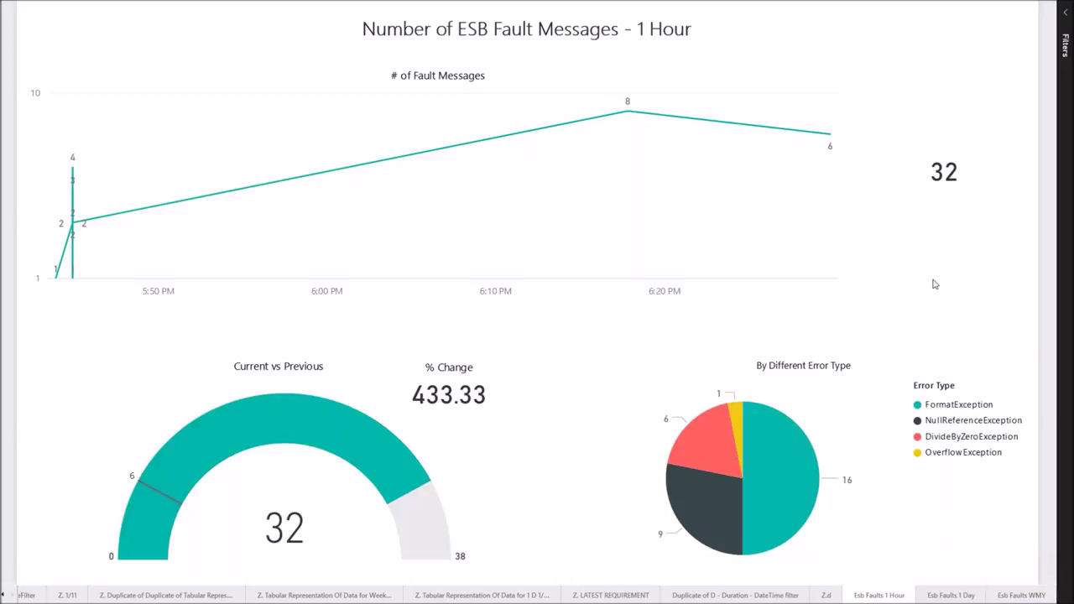
mouse_move(930, 283)
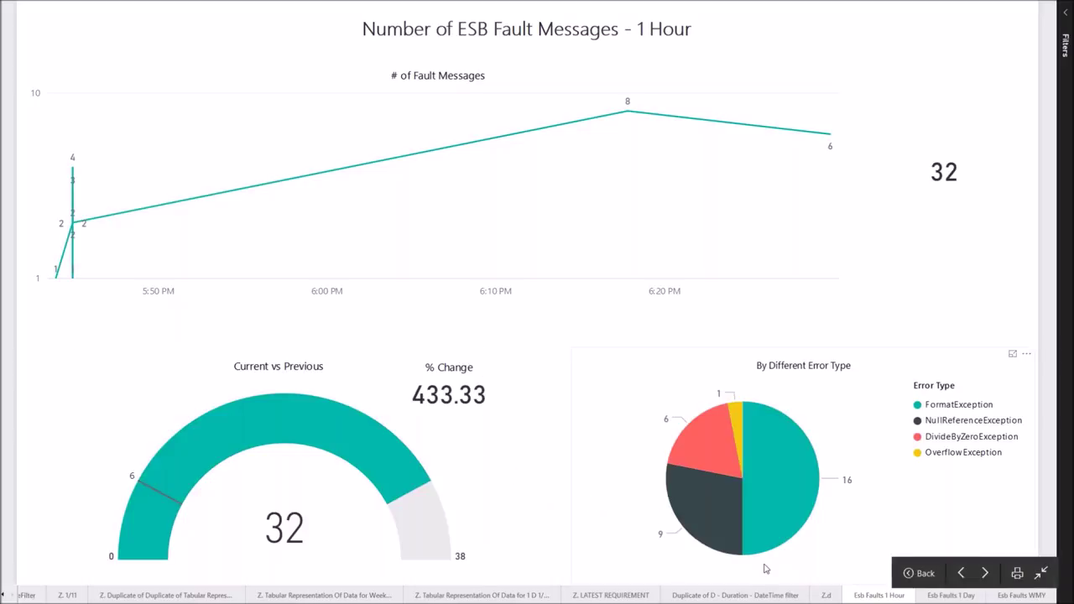
left_click(985, 574)
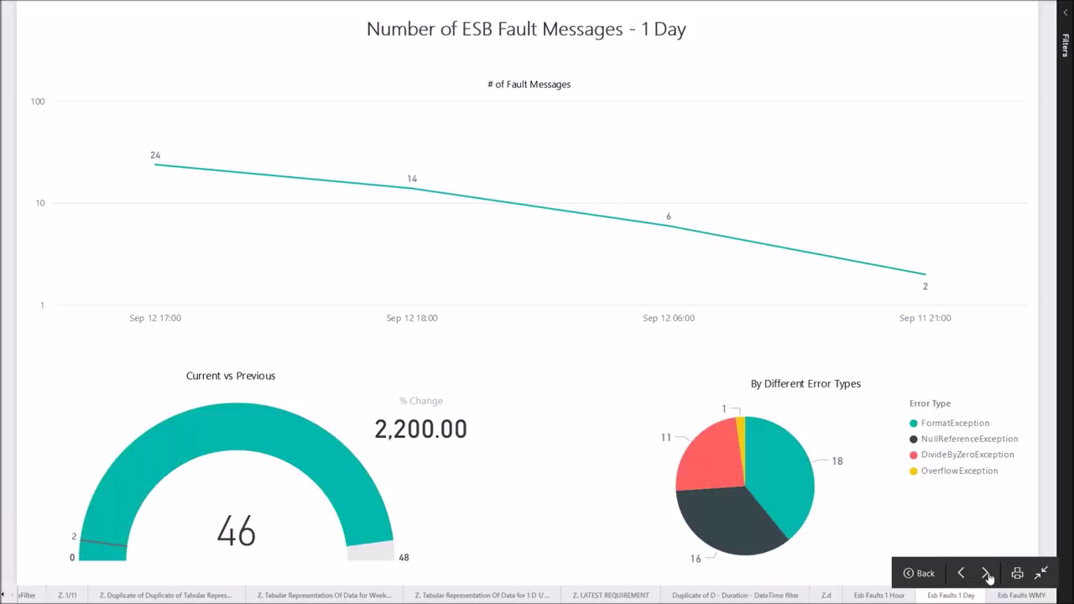
Advance to the Esb Faults WMY page, switch its period filter to Month, and return to the dashboard.
left_click(986, 574)
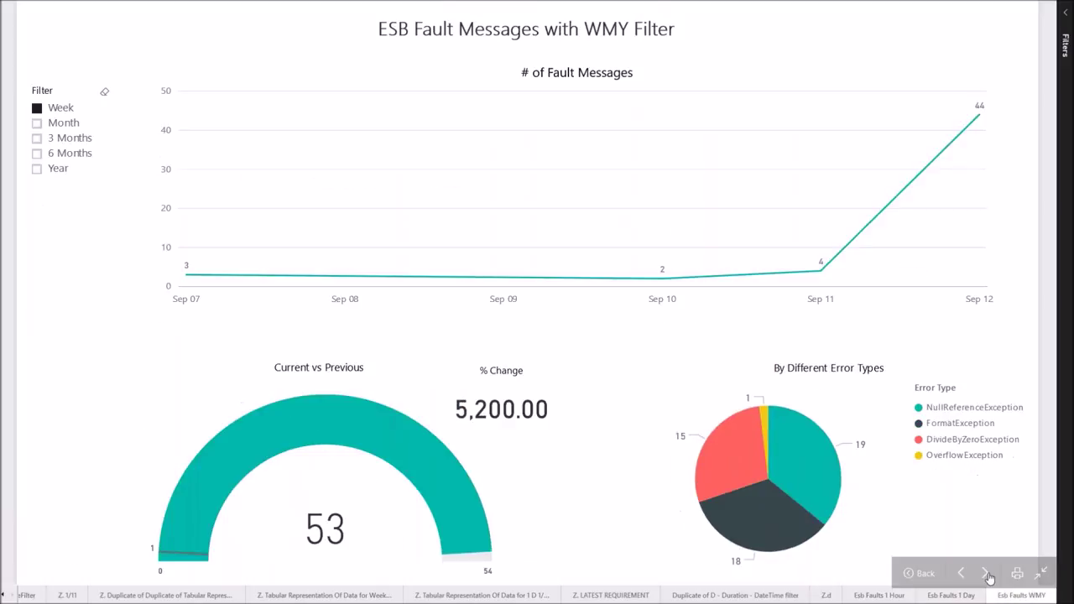
left_click(36, 124)
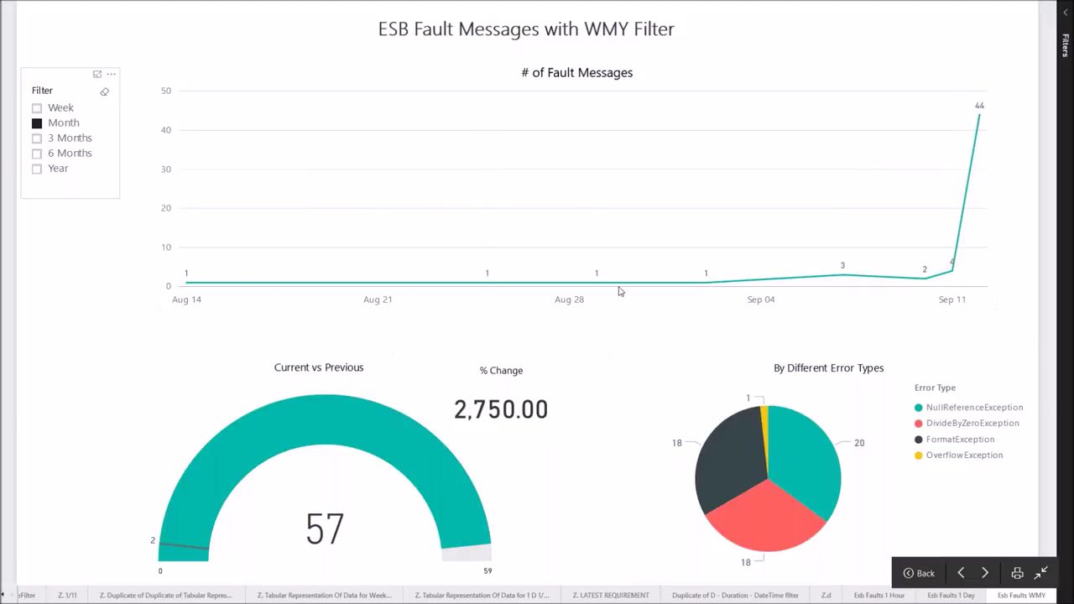
left_click(923, 574)
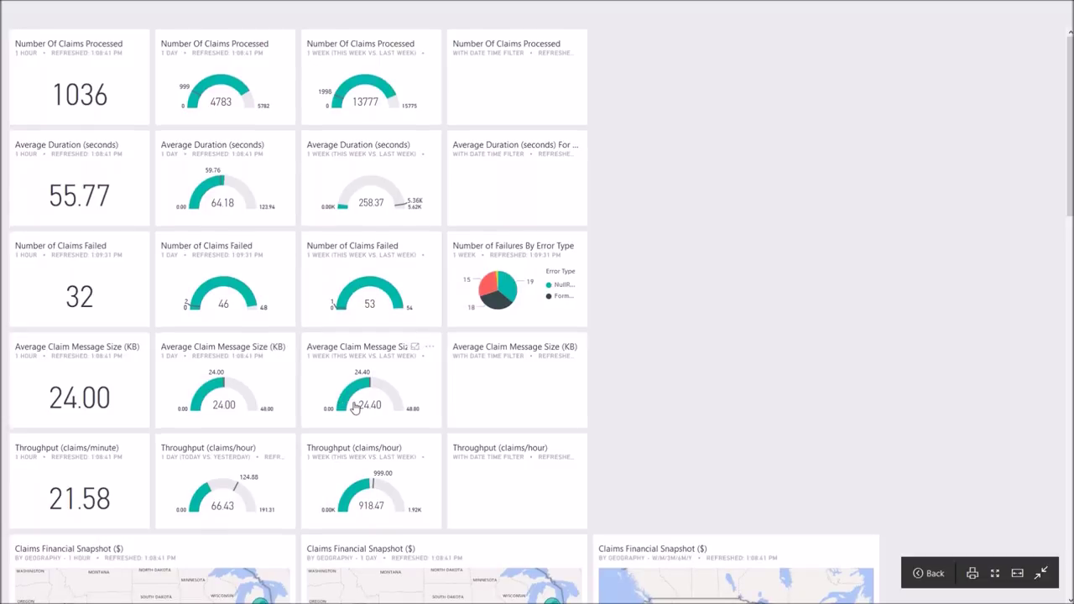
Open the 1-hour Throughput (claims/minute) report, let the unresponsive script continue, and examine the throughput charts and gauge.
scroll(354, 407, "down", 1)
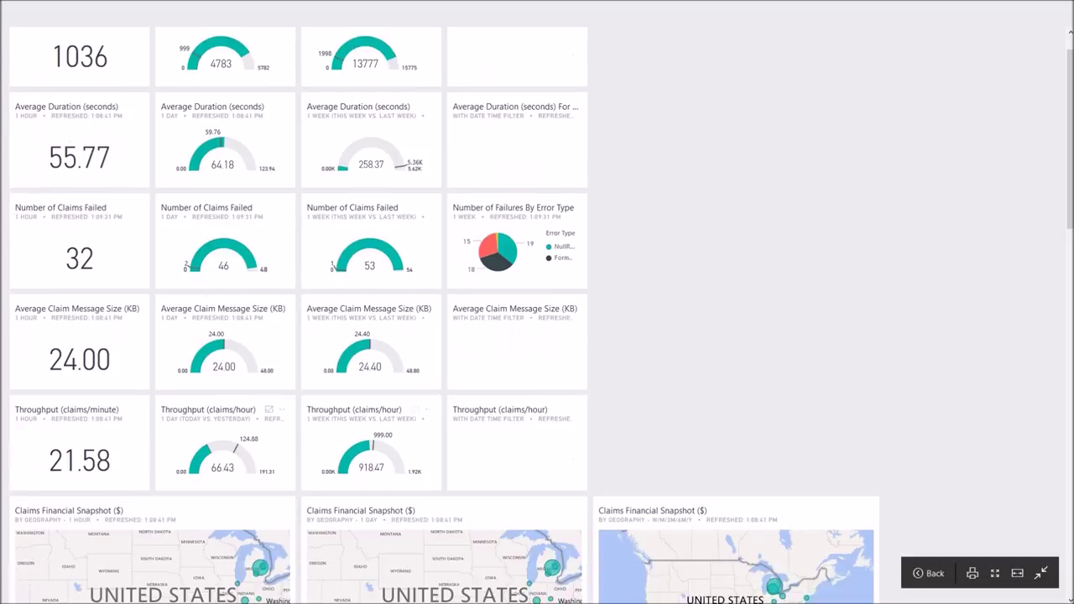
left_click(83, 452)
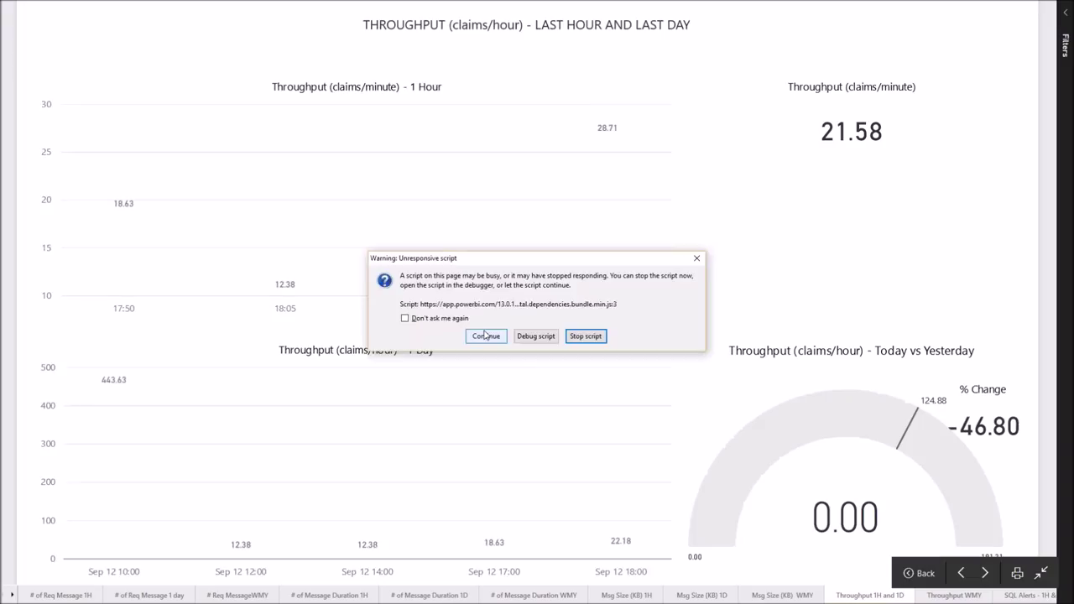
left_click(484, 334)
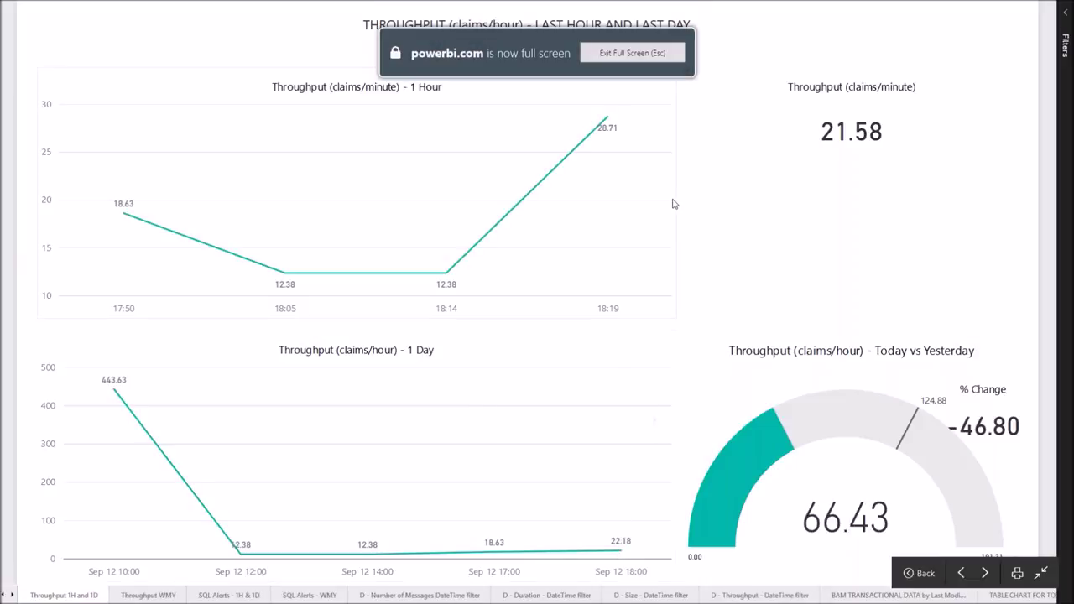
mouse_move(626, 201)
mouse_move(894, 508)
Advance to the Throughput WMY page, switch its period filter to Month, and return to the dashboard.
left_click(985, 573)
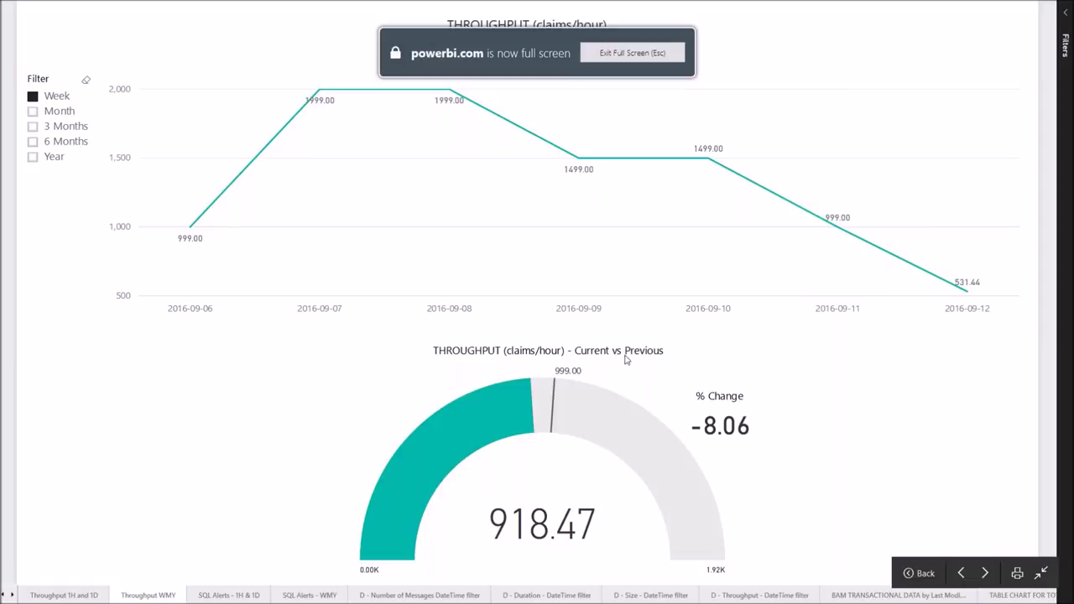
mouse_move(201, 144)
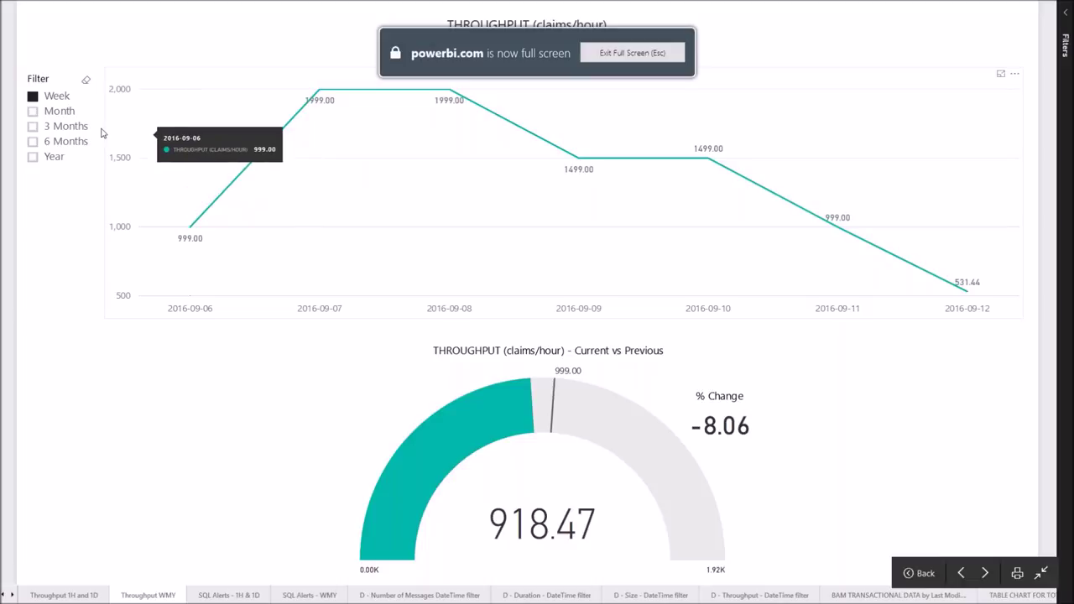
left_click(33, 112)
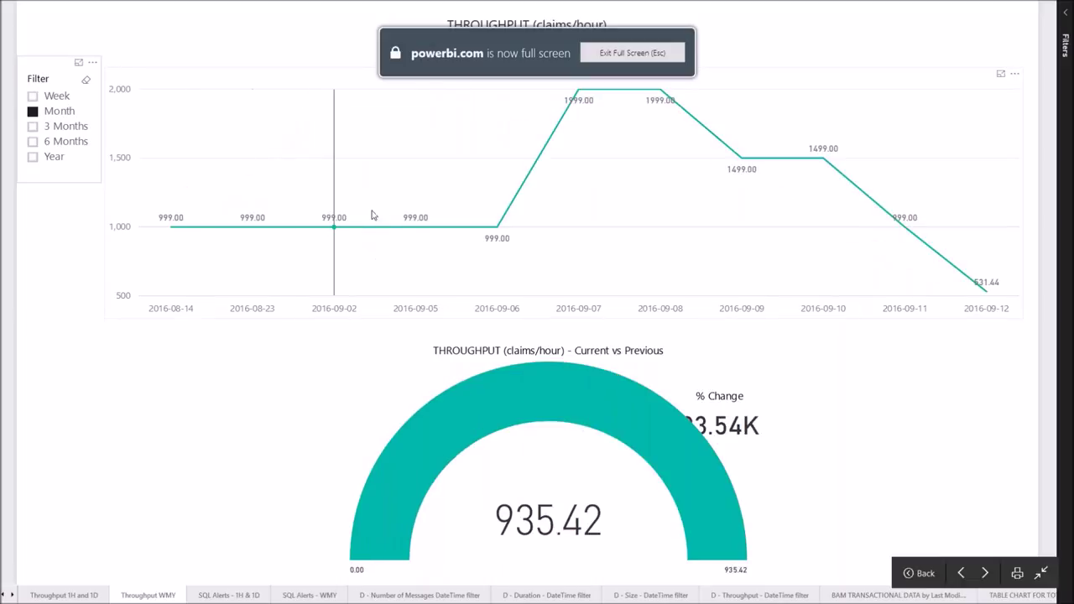
mouse_move(354, 239)
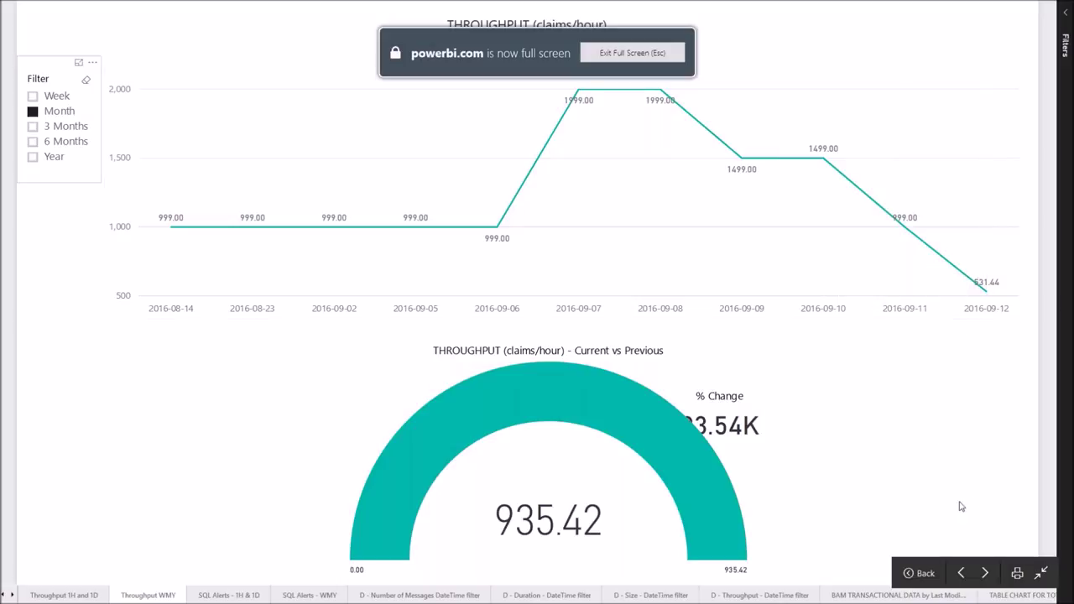
left_click(921, 574)
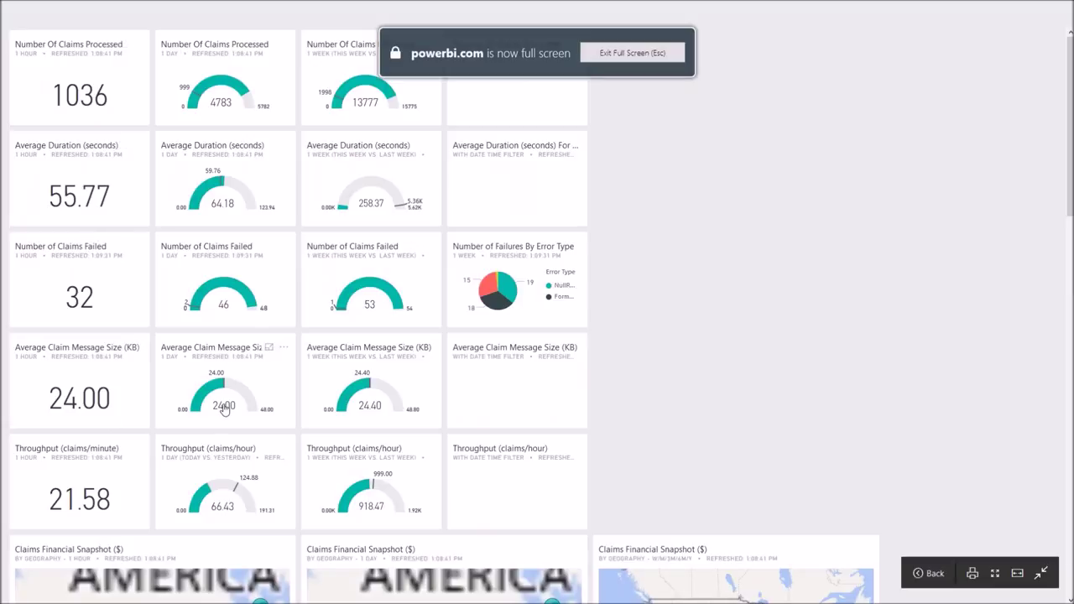
Open the 1-hour Claims Financial Snapshot ($) report from the dashboard and inspect its 18:19 amounts by line of business.
scroll(224, 409, "down", 3)
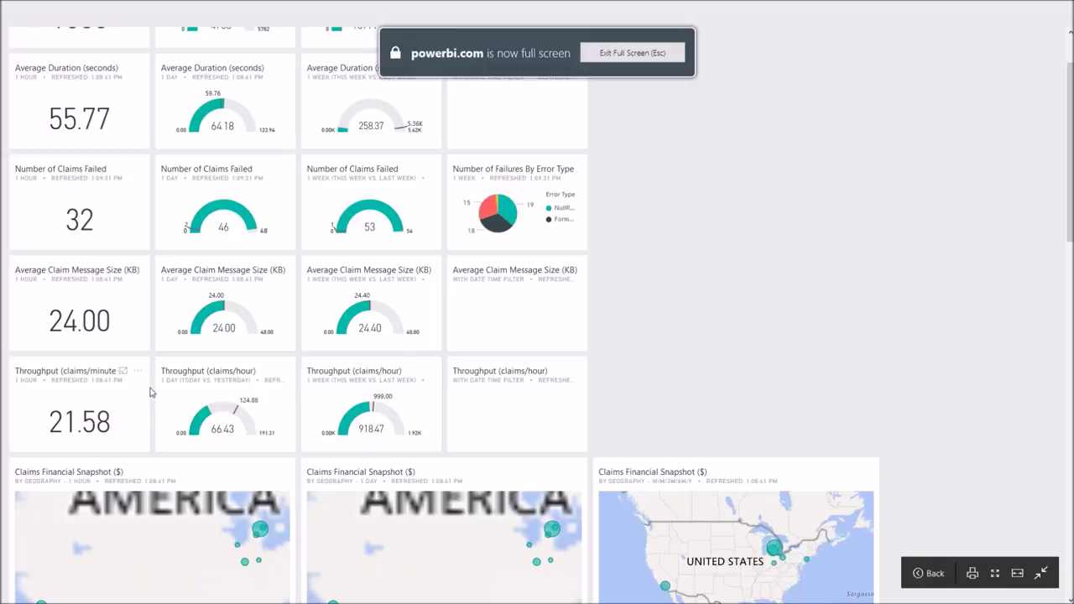
scroll(151, 392, "down", 1)
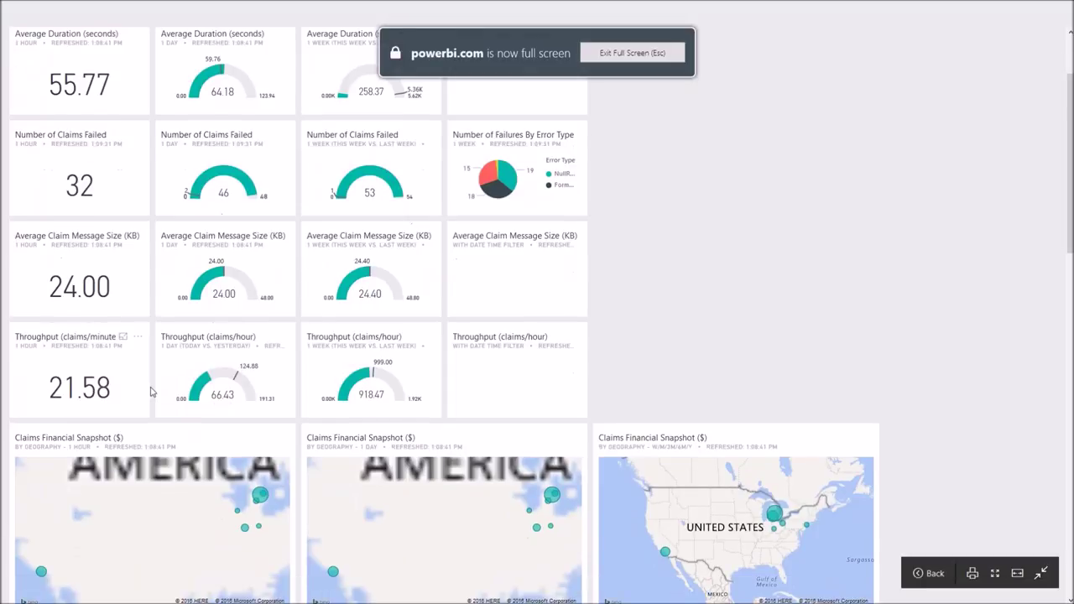
scroll(151, 392, "down", 3)
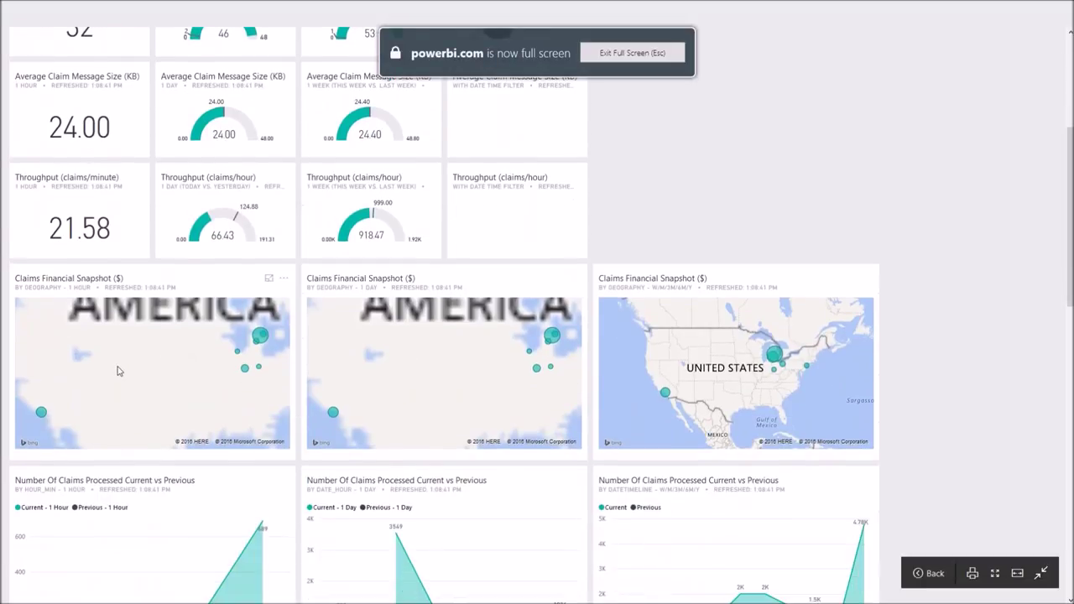
left_click(164, 359)
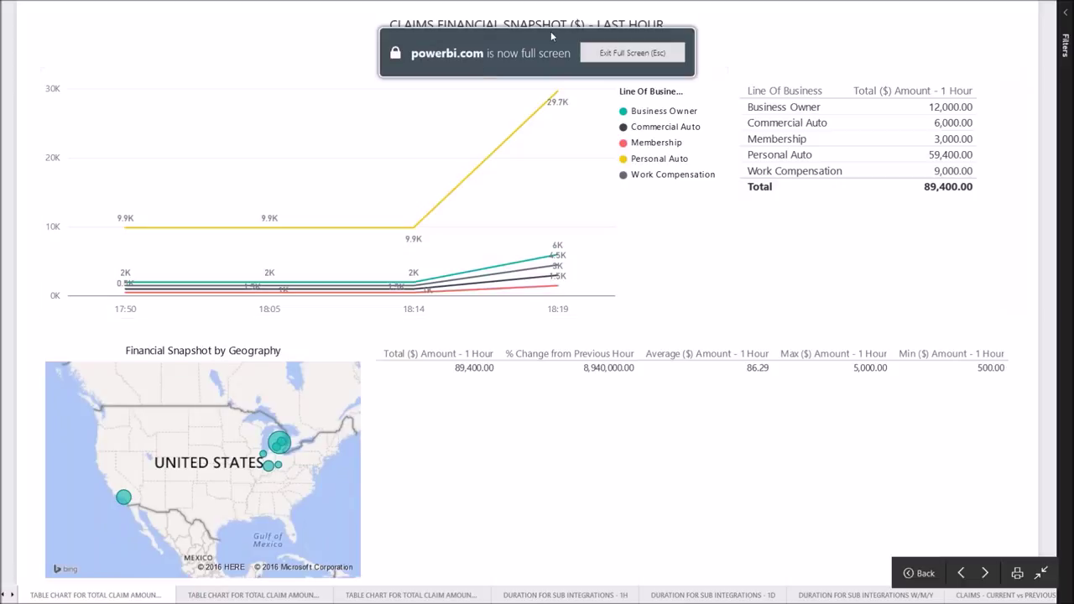
mouse_move(564, 188)
mouse_move(563, 285)
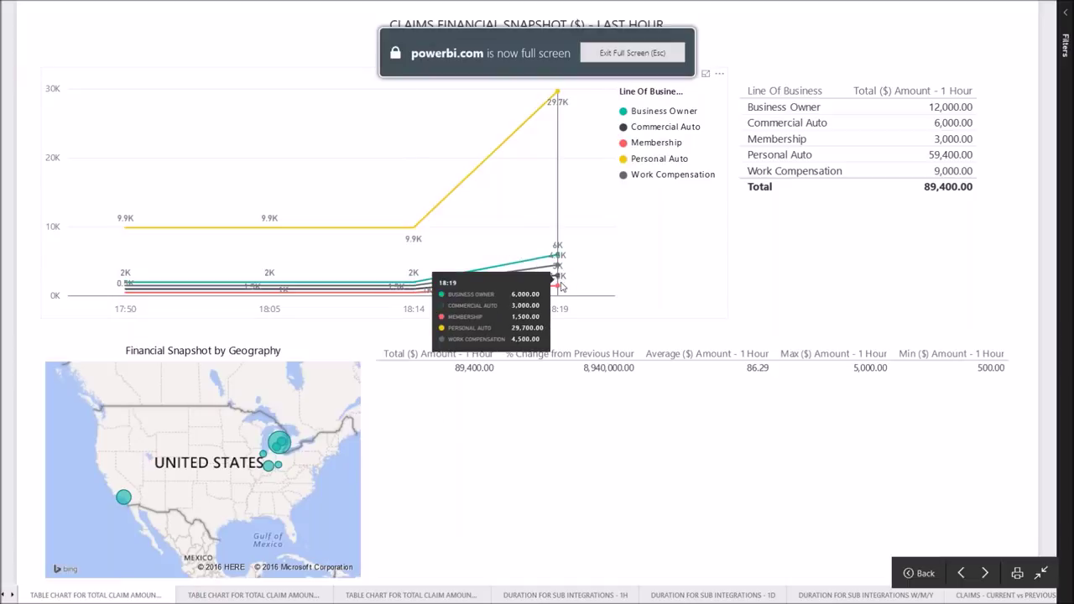
Filter the last-hour financial snapshot by the large Michigan bubble on the Financial Snapshot by Geography map.
mouse_move(279, 449)
left_click(279, 449)
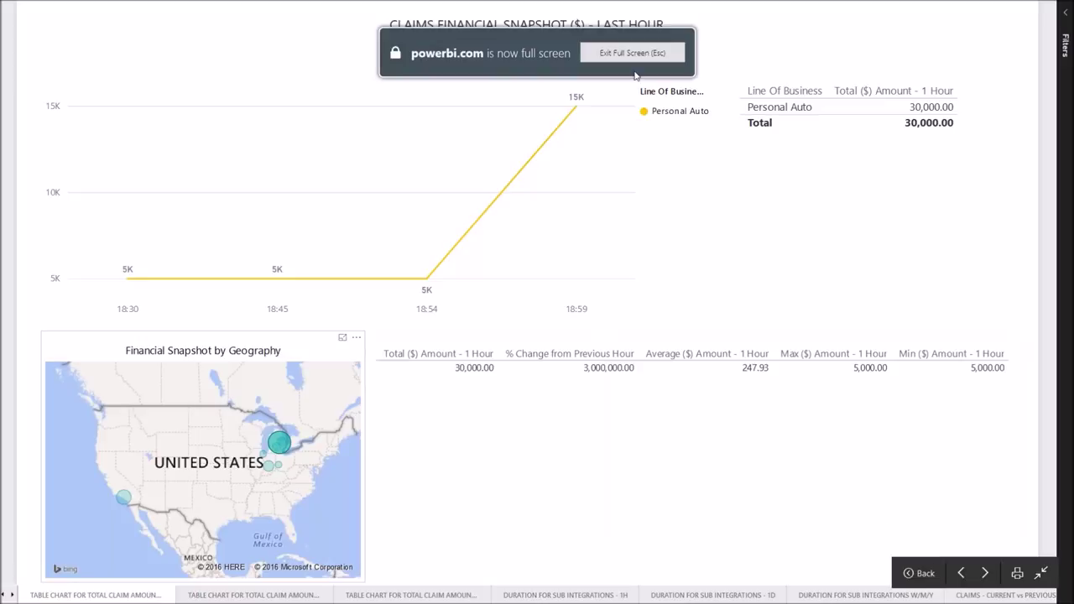
Return to the dashboard, exit full screen, and reopen the 1-hour Claims Financial Snapshot ($) report.
key("alt+Left")
scroll(132, 489, "down", 2)
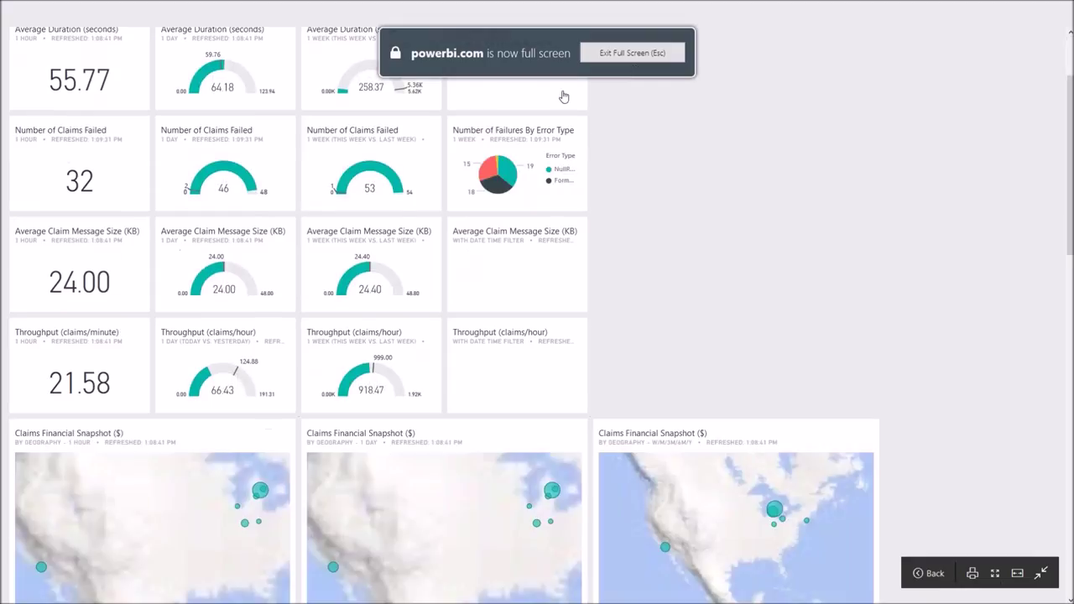
left_click(620, 53)
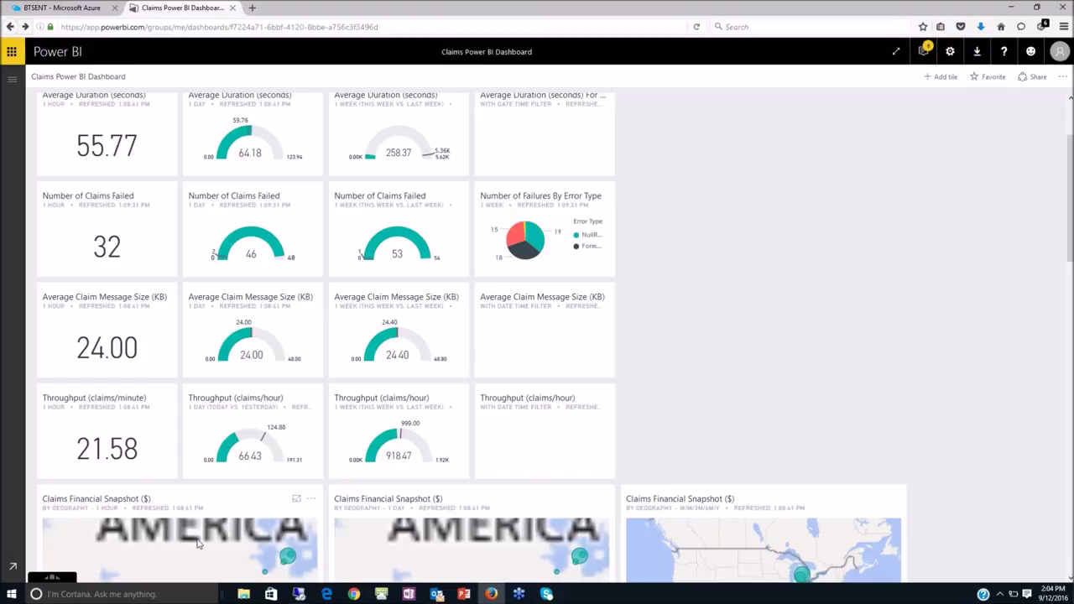
left_click(198, 543)
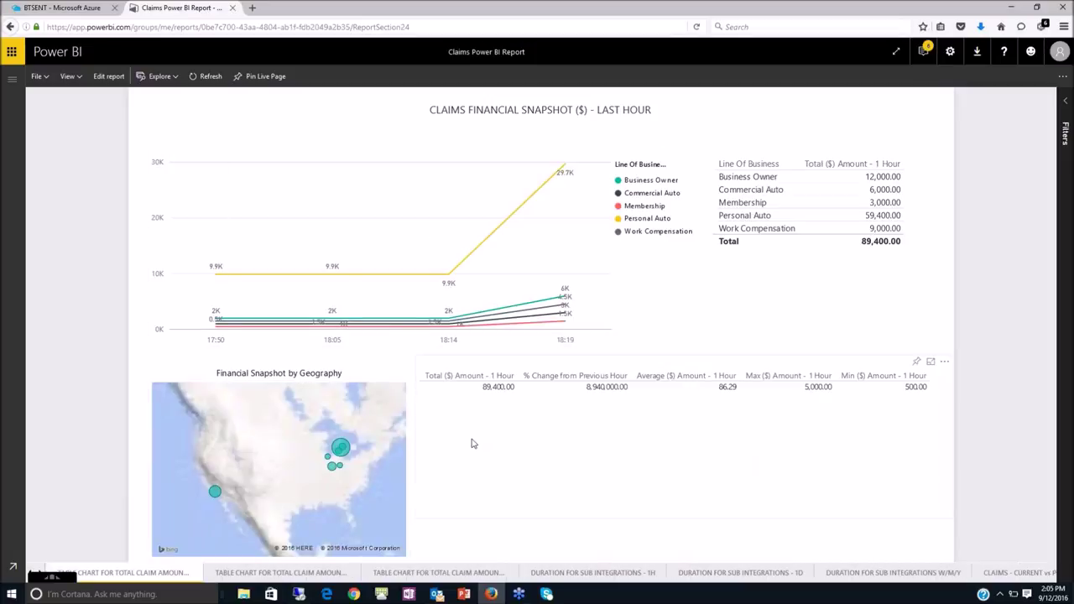
left_click(159, 76)
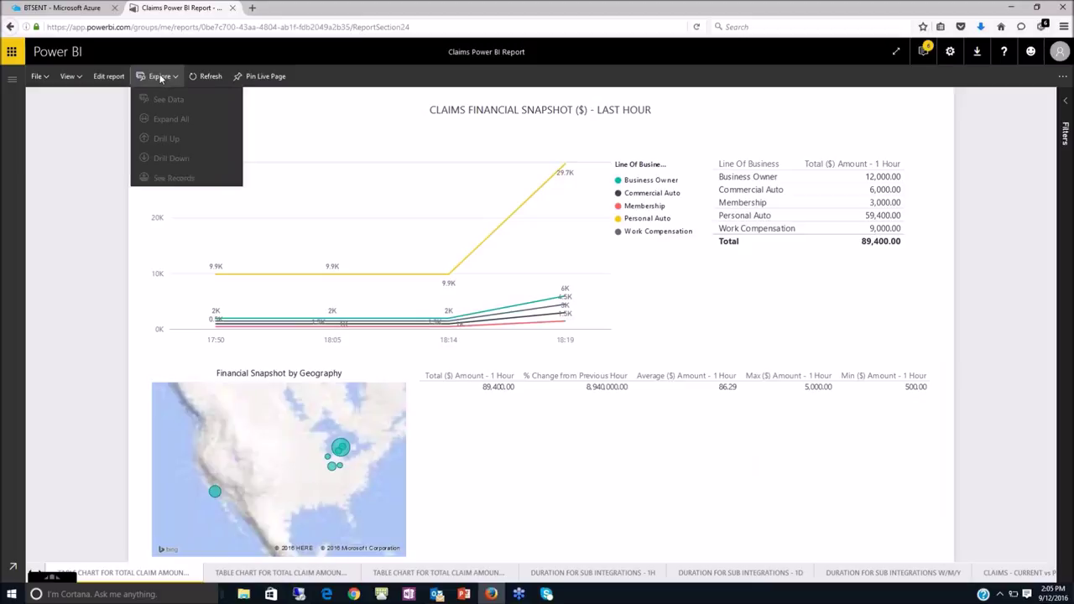
left_click(398, 124)
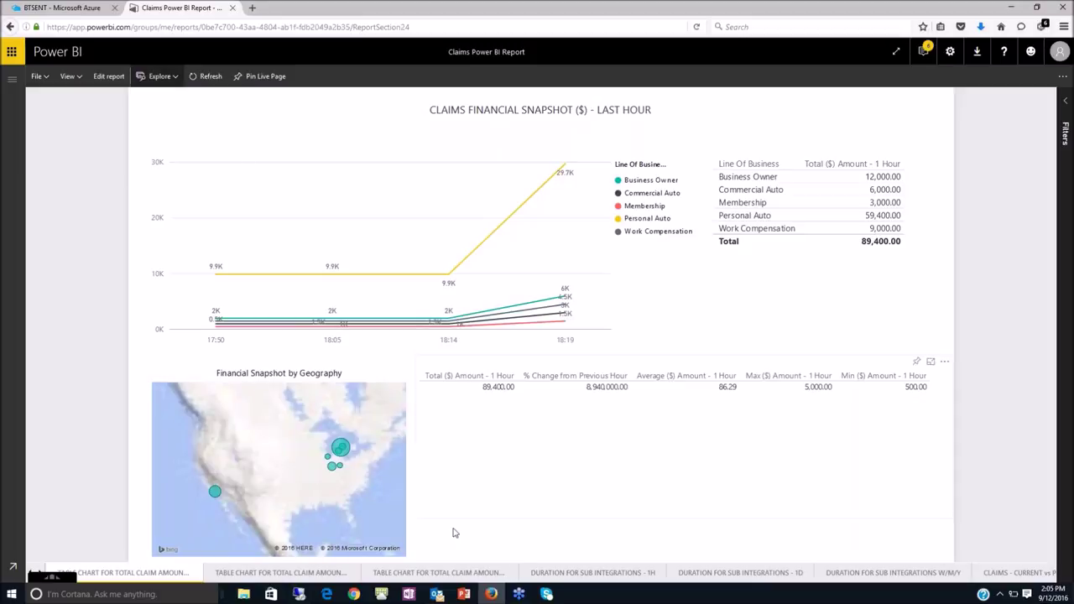
Switch to the last-day financial snapshot page, examine the data behind its Financial Snapshot by Geography map, and return to the report.
left_click(316, 574)
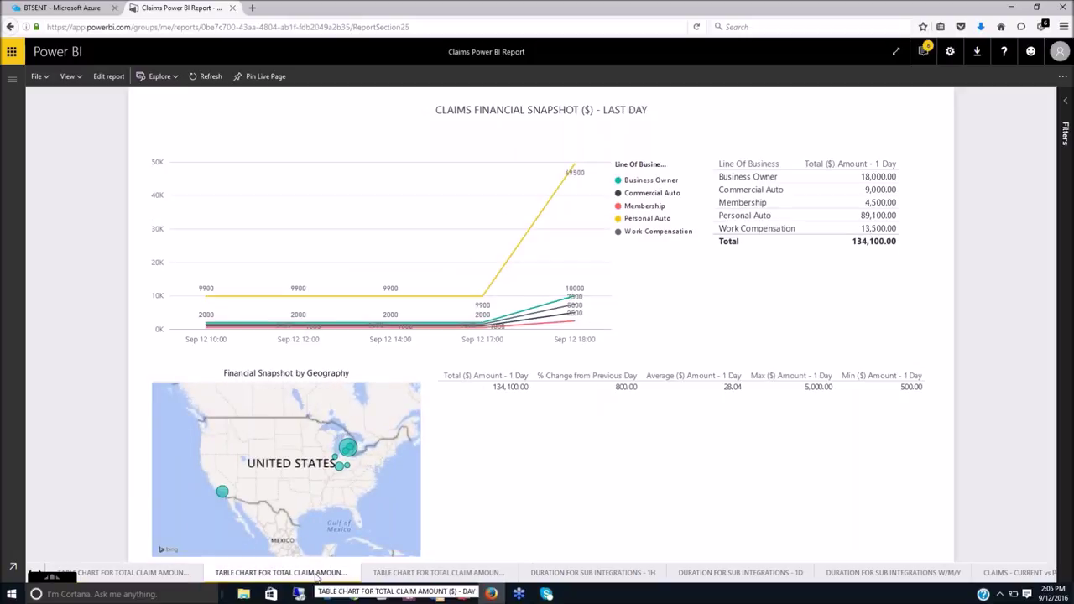
left_click(160, 77)
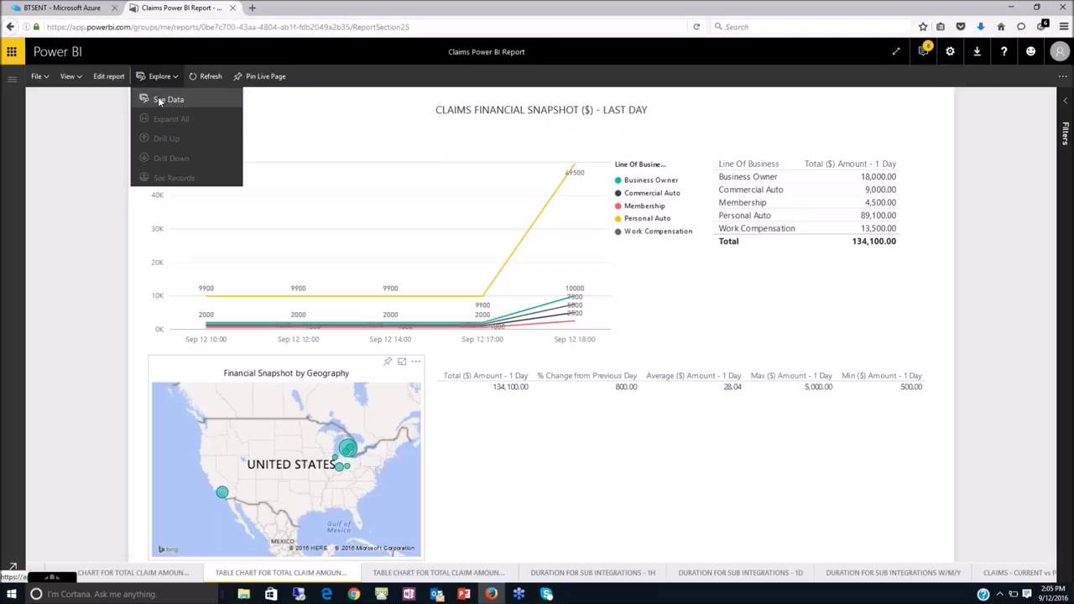
left_click(159, 99)
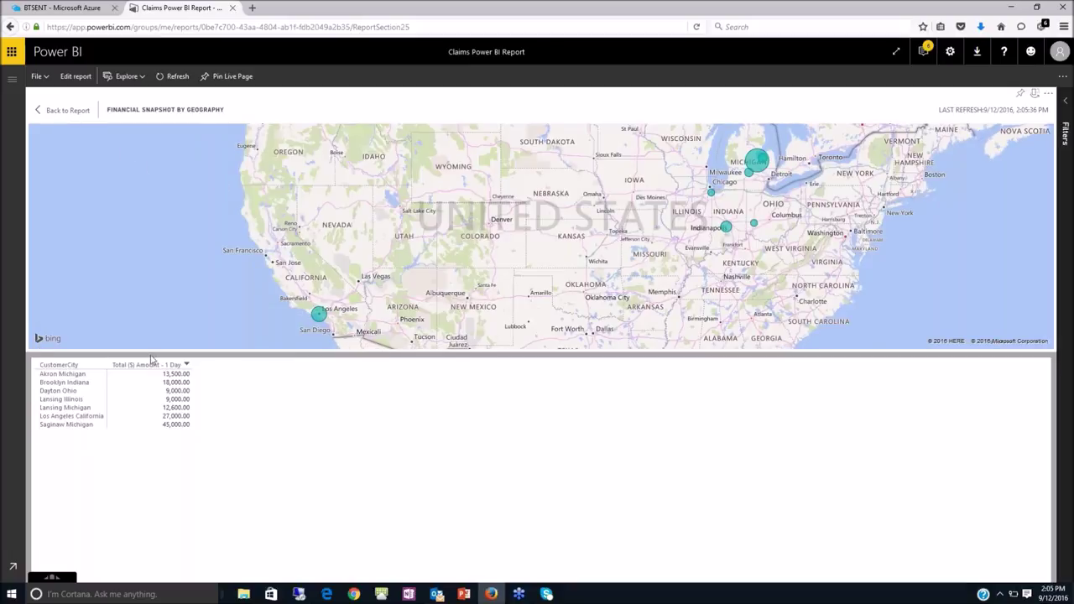
left_click(58, 117)
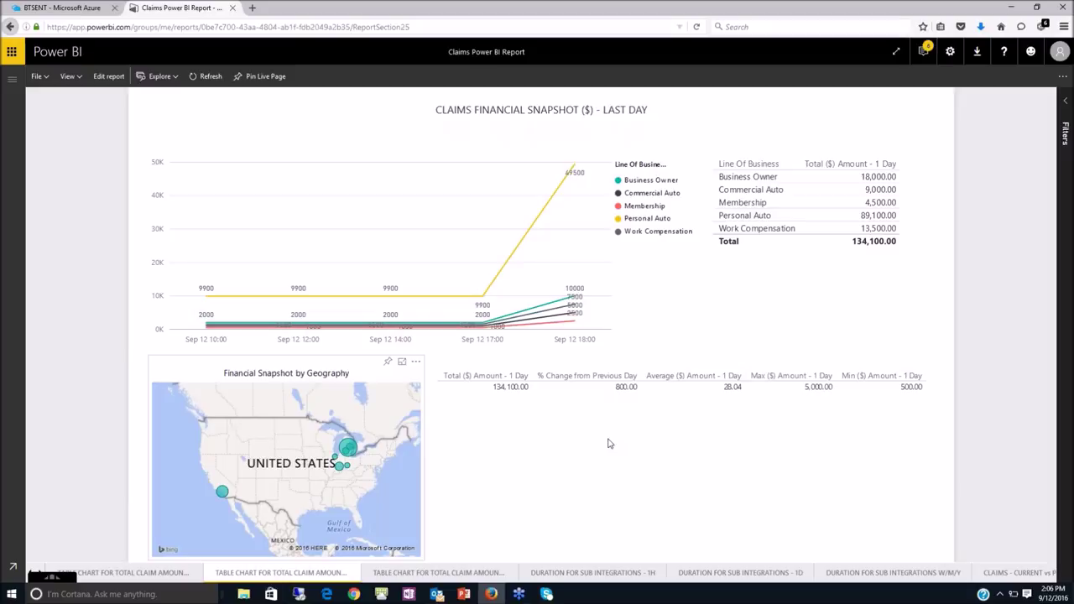
From the dashboard, open the Number Of Claims Processed report with date time filter and expand its LastModified page filter.
key("alt+Left")
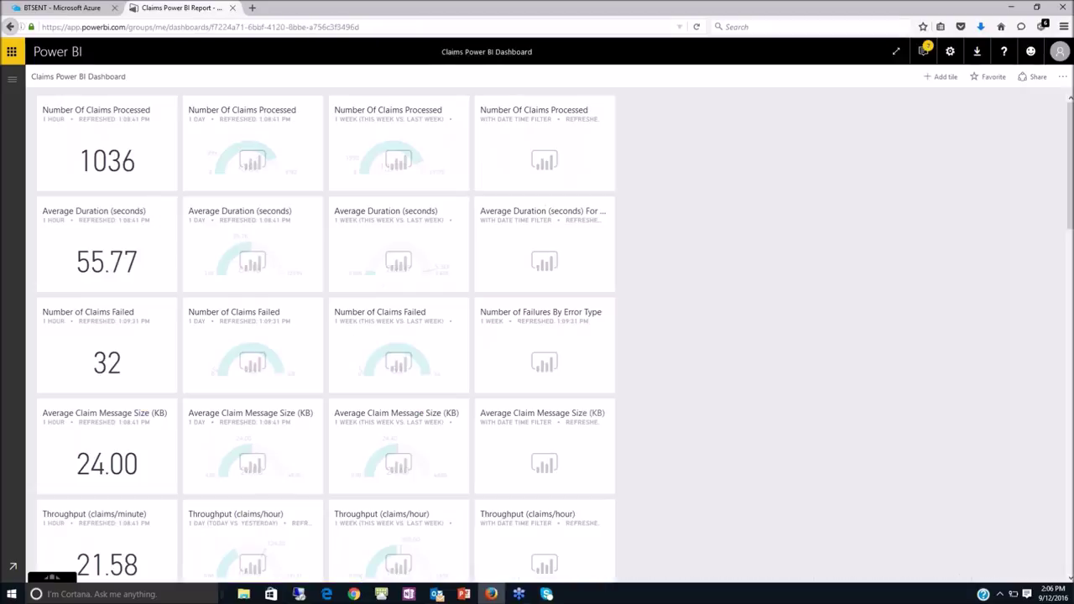
scroll(918, 351, "down", 2)
scroll(917, 351, "down", 2)
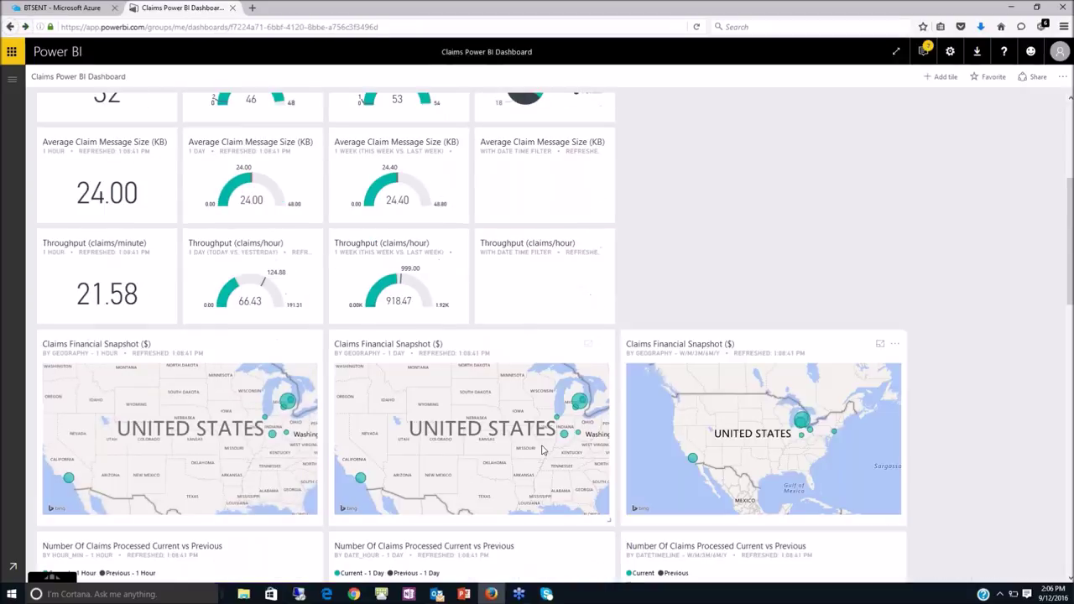
scroll(529, 447, "down", 1)
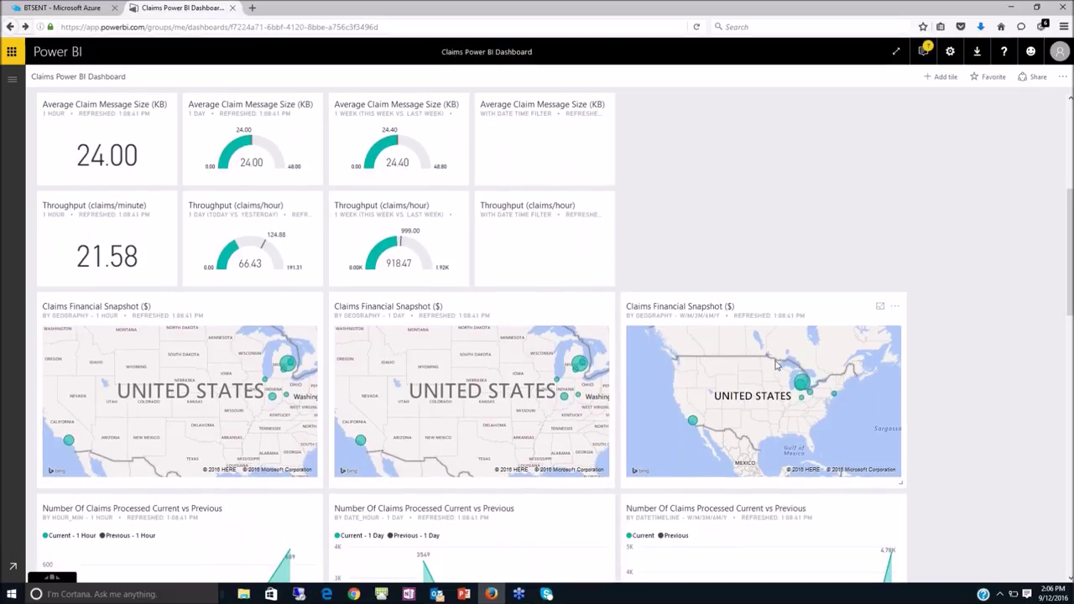
scroll(776, 365, "up", 4)
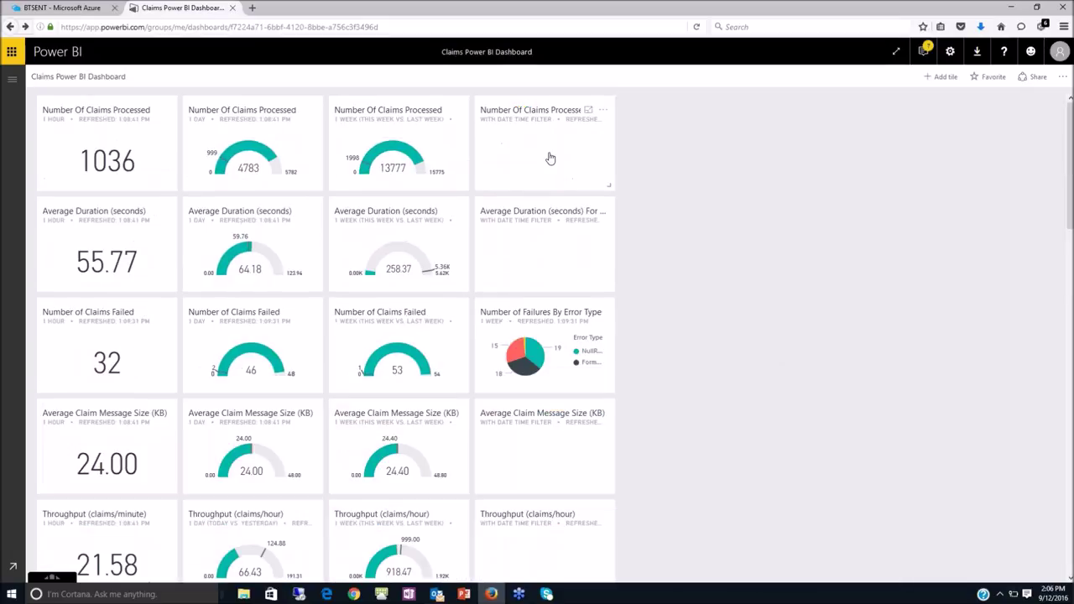
left_click(549, 159)
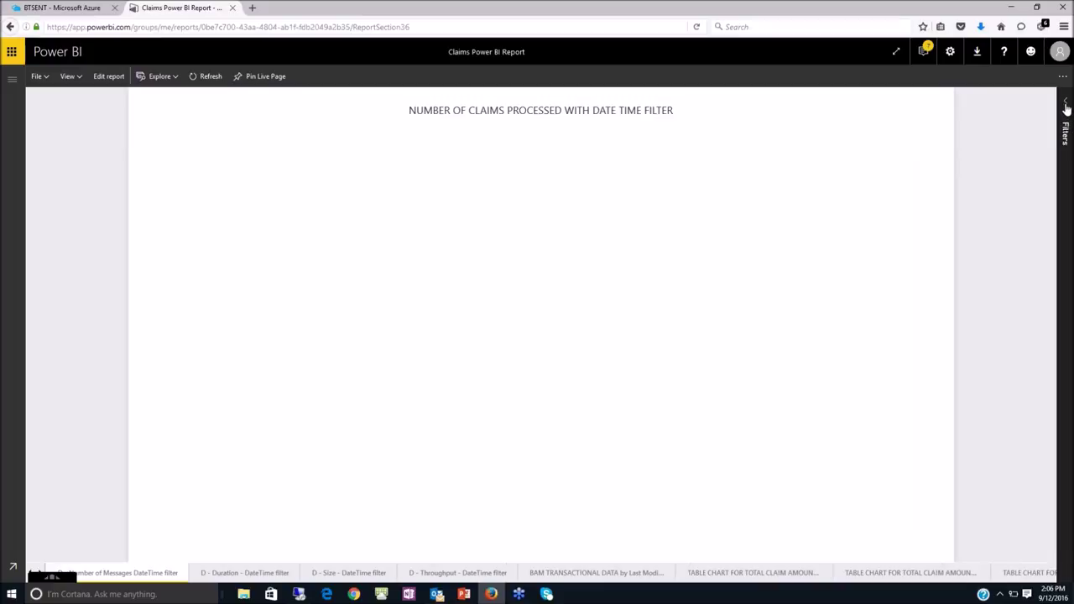
left_click(1066, 104)
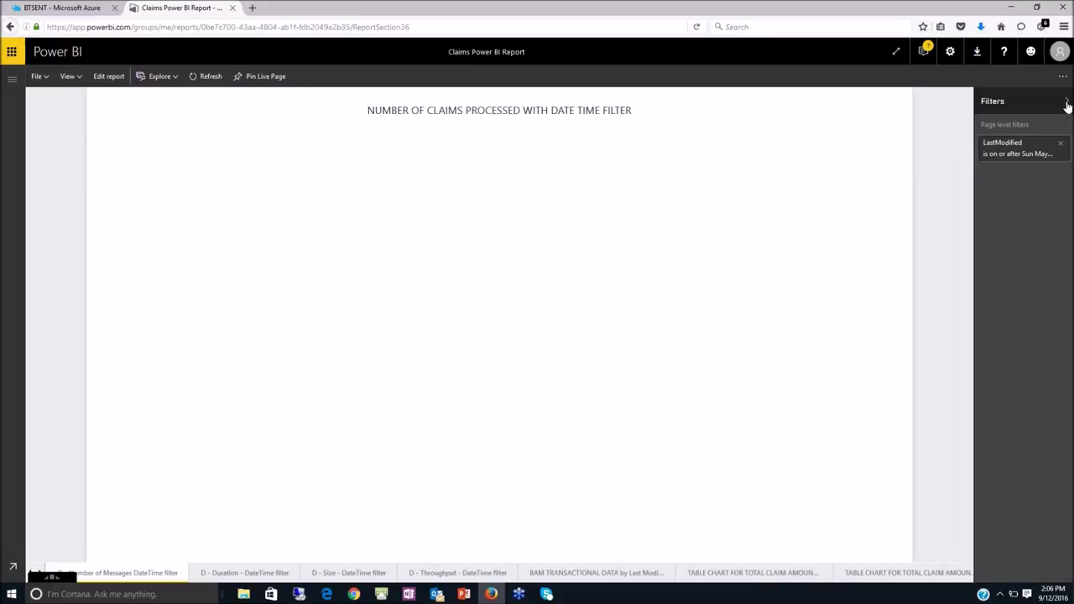
left_click(1013, 150)
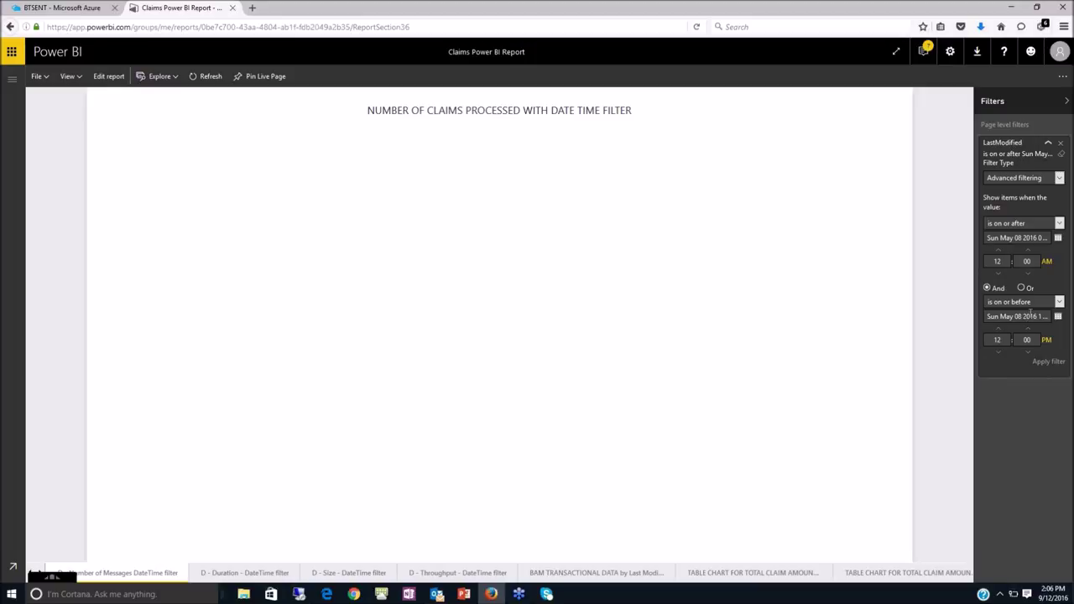
Set the LastModified filter's "is on or after" date to September 8, 2016.
left_click(1059, 239)
left_click(1058, 239)
left_click(1059, 239)
double_click(1059, 239)
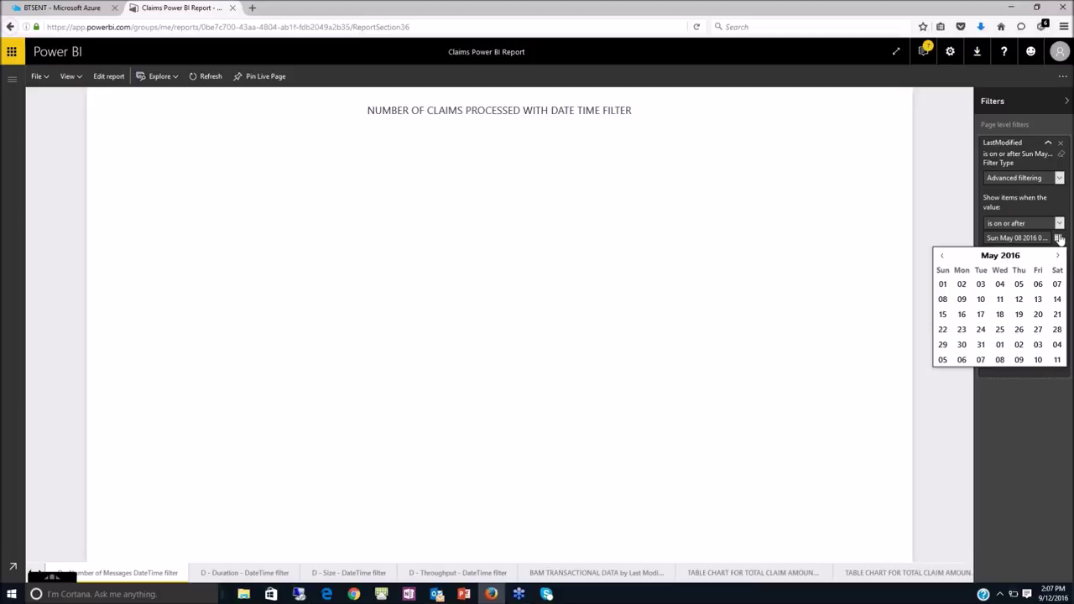
left_click(1058, 258)
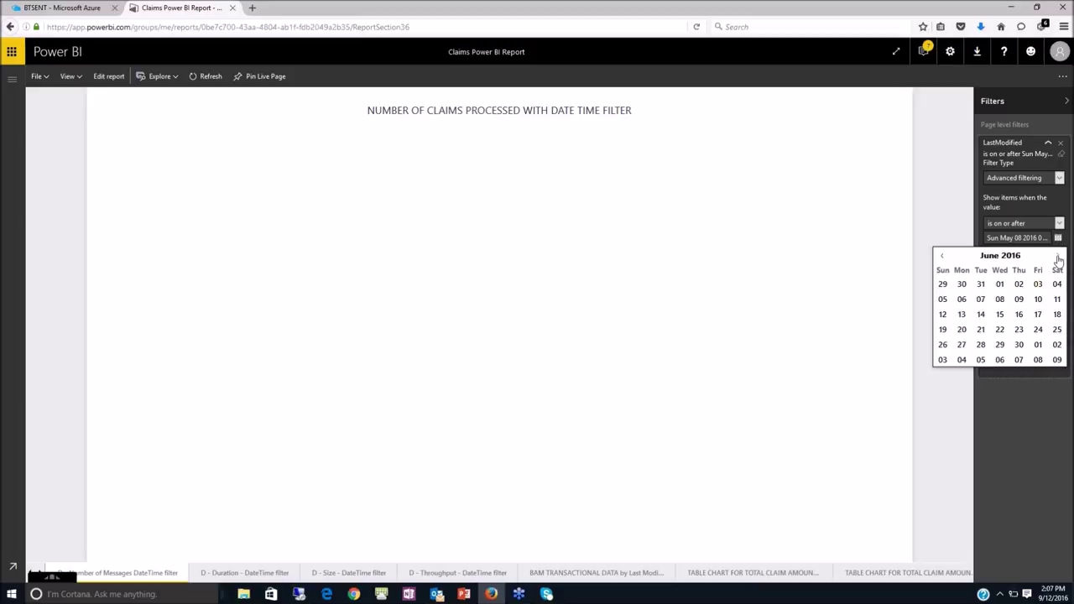
double_click(1058, 258)
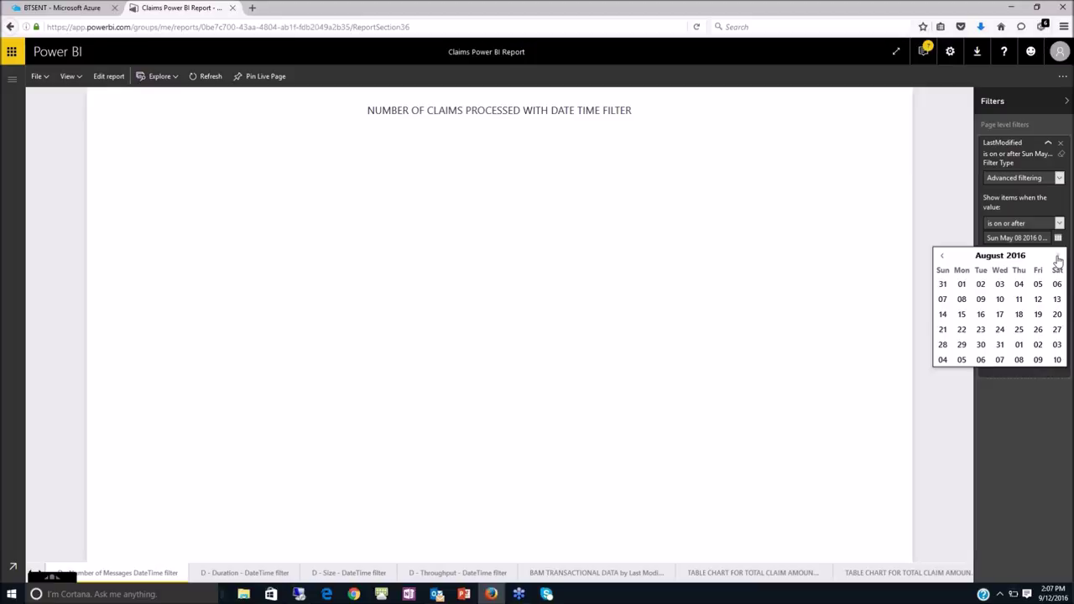
left_click(1058, 257)
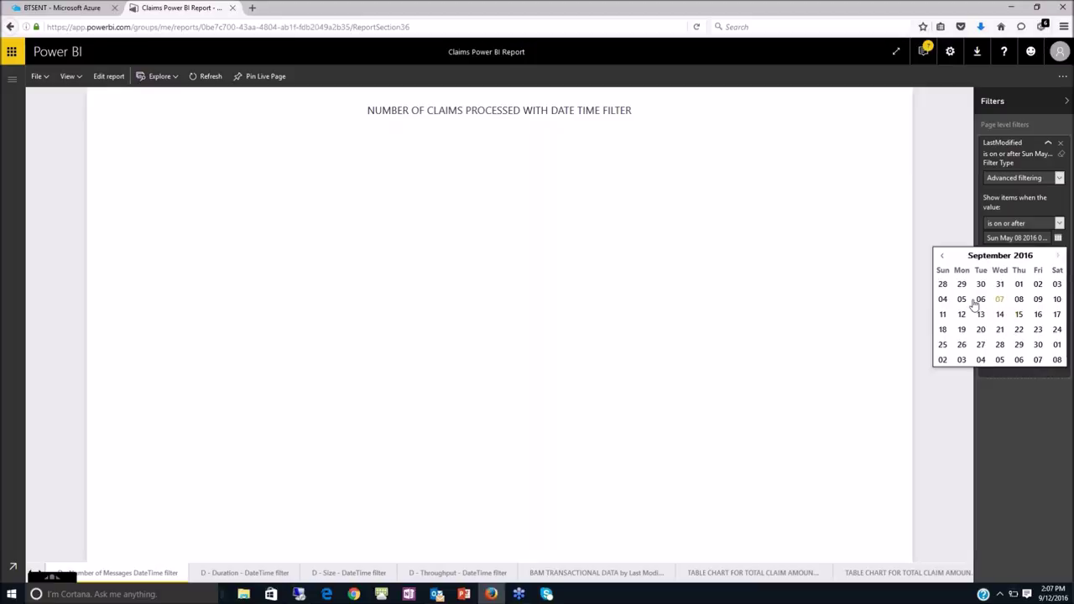
left_click(1019, 301)
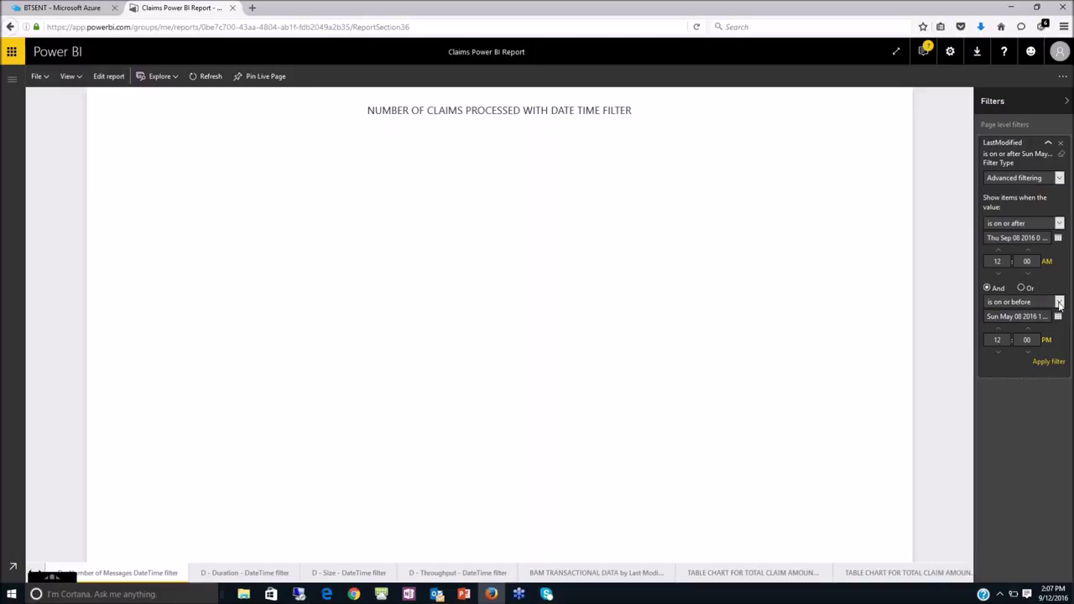
Set the LastModified filter's "is on or before" date to September 9, 2016 and apply the filter.
left_click(1057, 316)
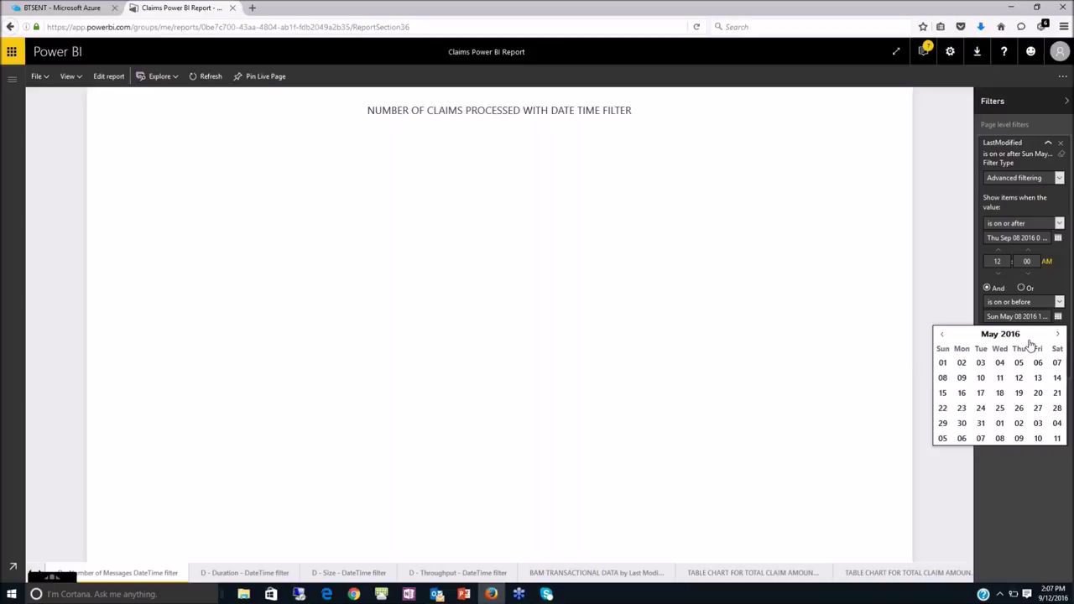
left_click(1058, 334)
left_click(1058, 334)
left_click(1058, 335)
left_click(1058, 335)
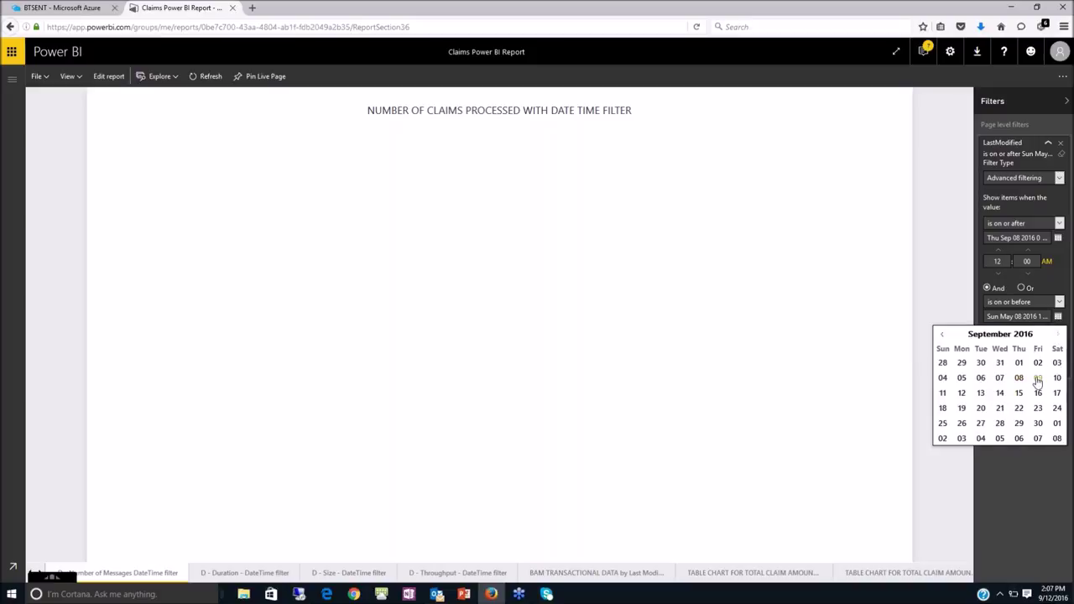
left_click(1038, 378)
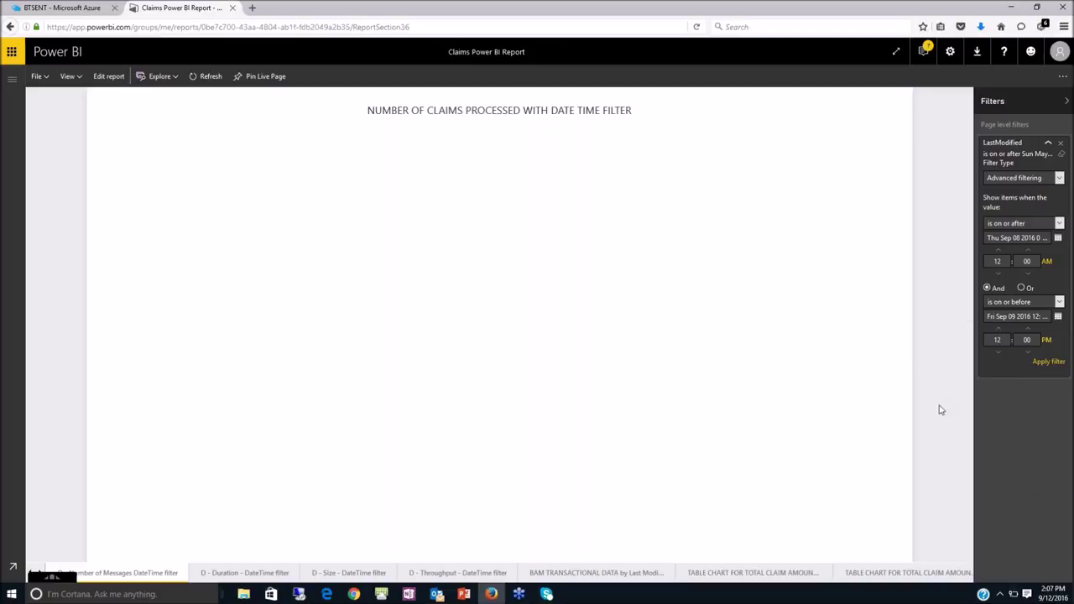
left_click(1045, 362)
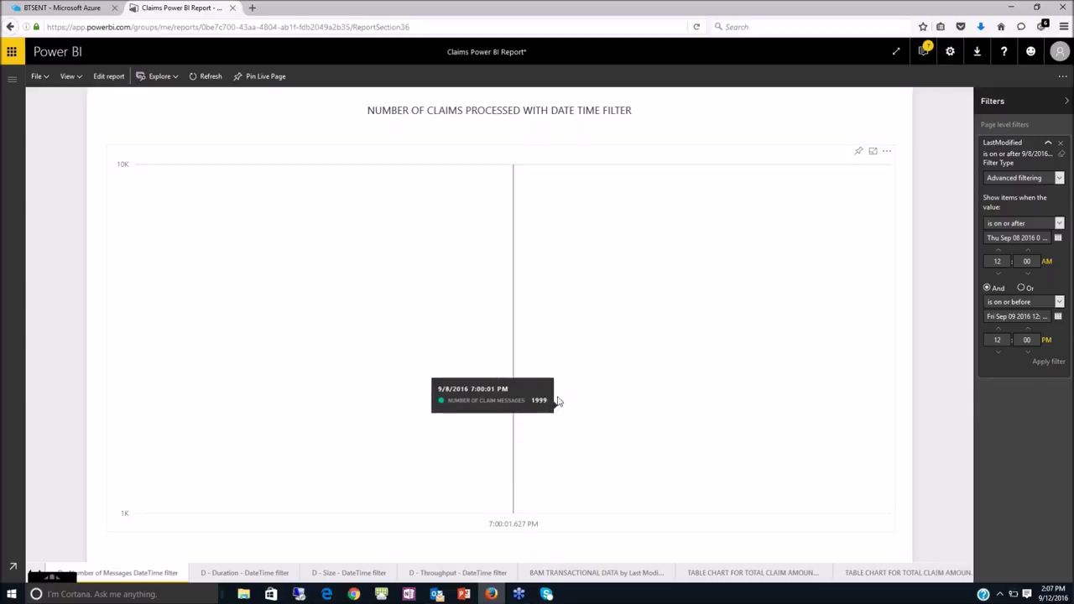
Set the filter's "is on or after" date to July 4, 2016, apply it, and inspect the points on the claims chart.
left_click(1057, 238)
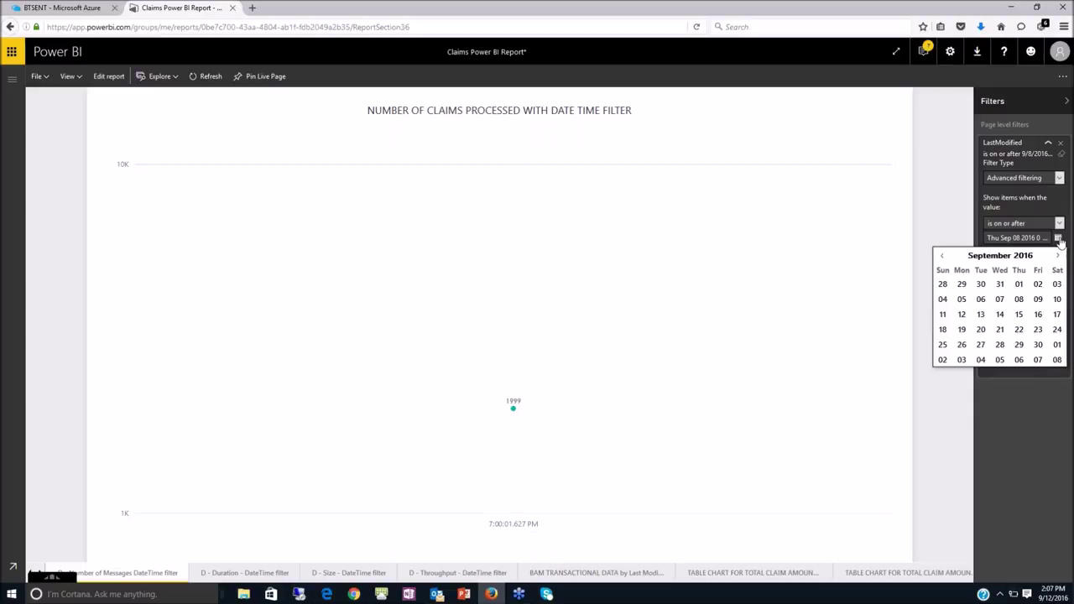
left_click(944, 257)
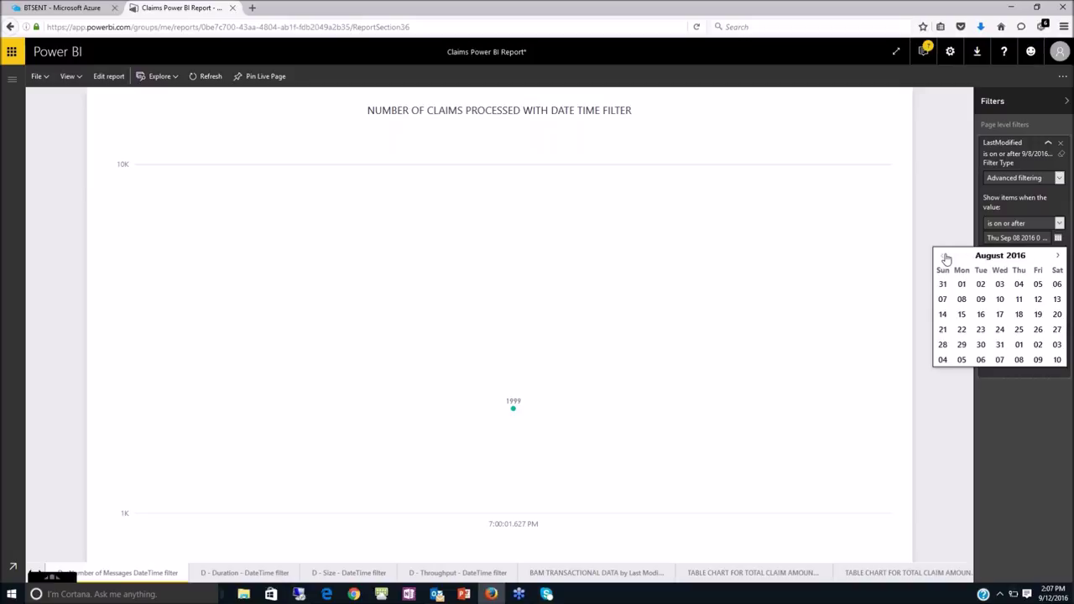
left_click(944, 256)
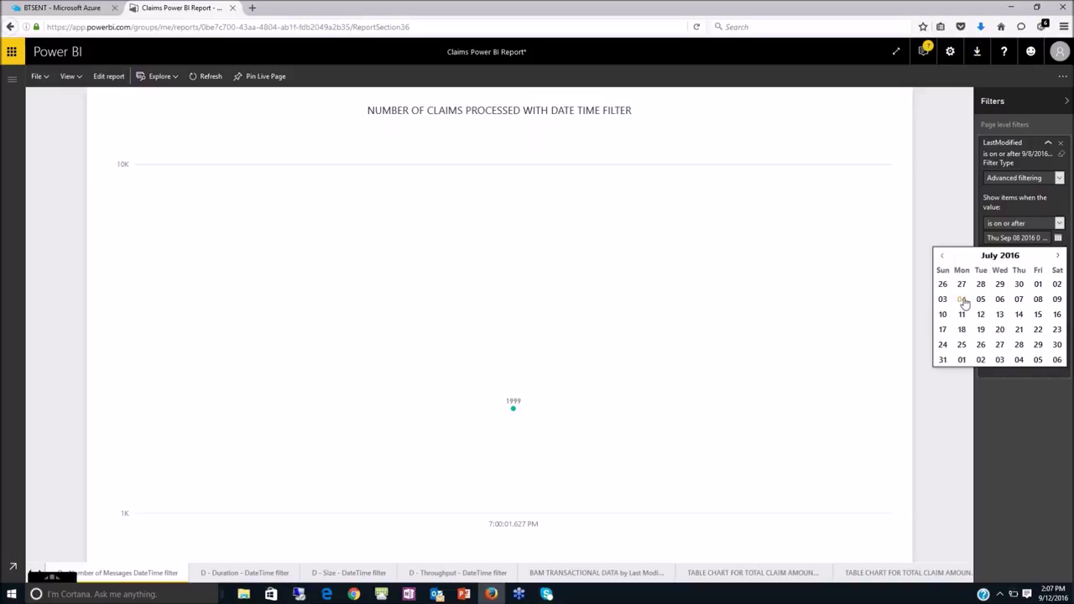
left_click(963, 300)
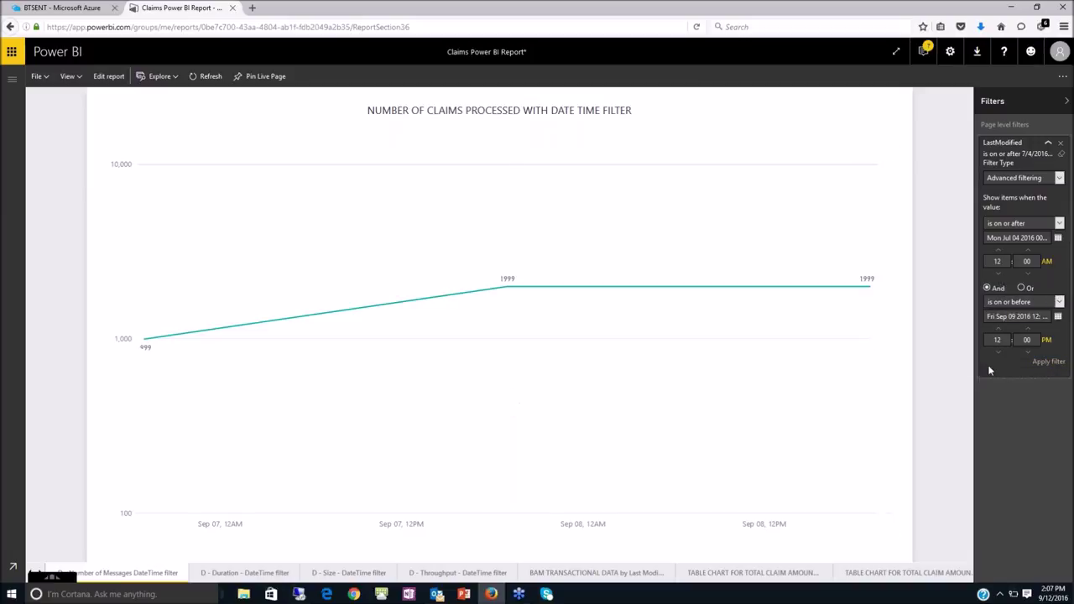
mouse_move(872, 394)
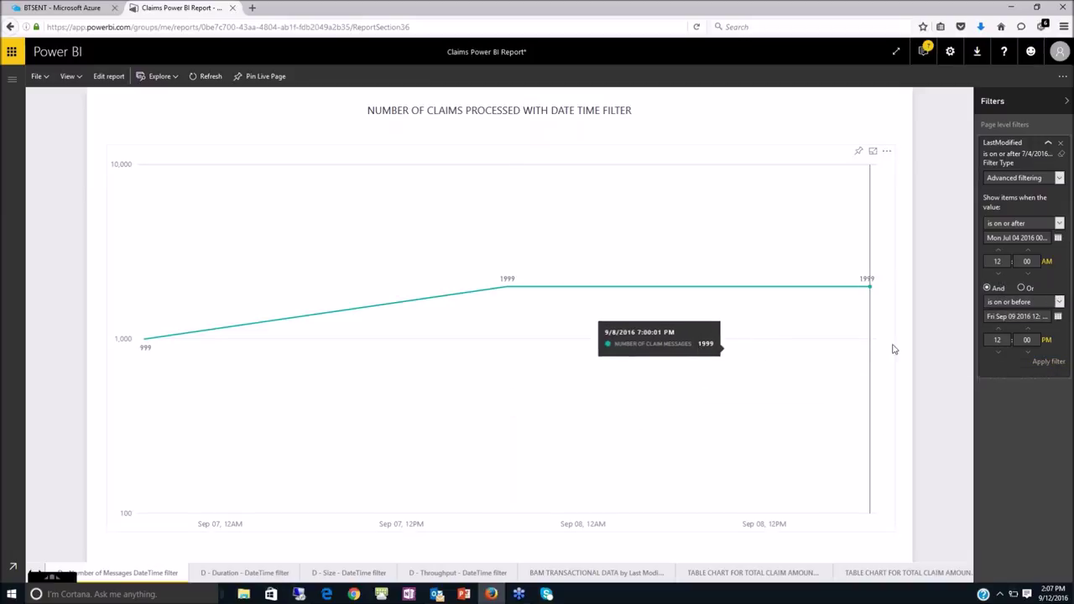
mouse_move(590, 387)
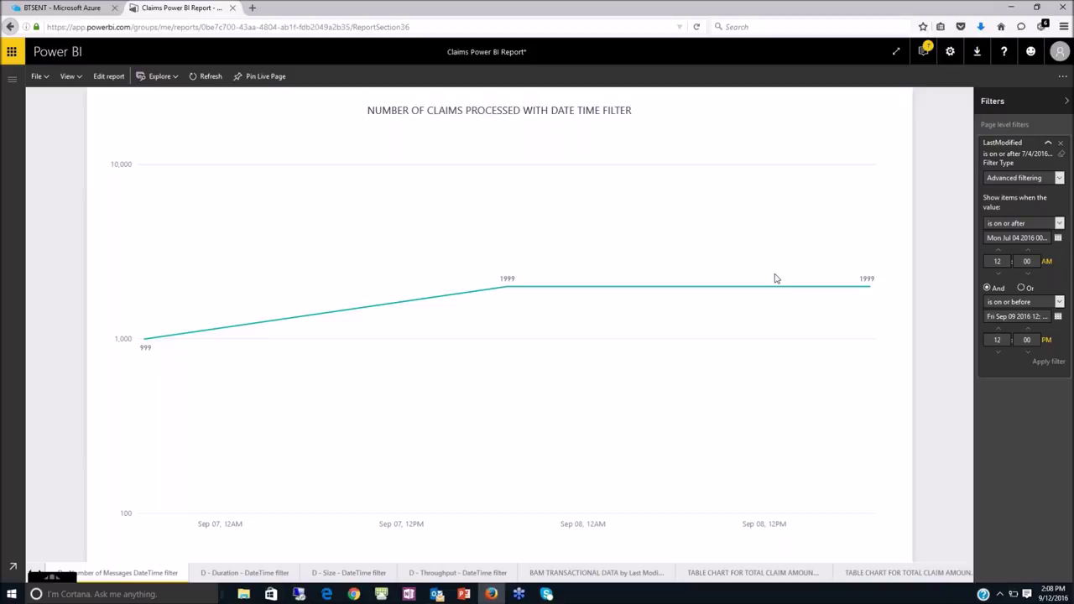
Return to the Claims Power BI Dashboard and look over its tiles down to the Claims Financial Snapshot ($) maps.
key("alt+Left")
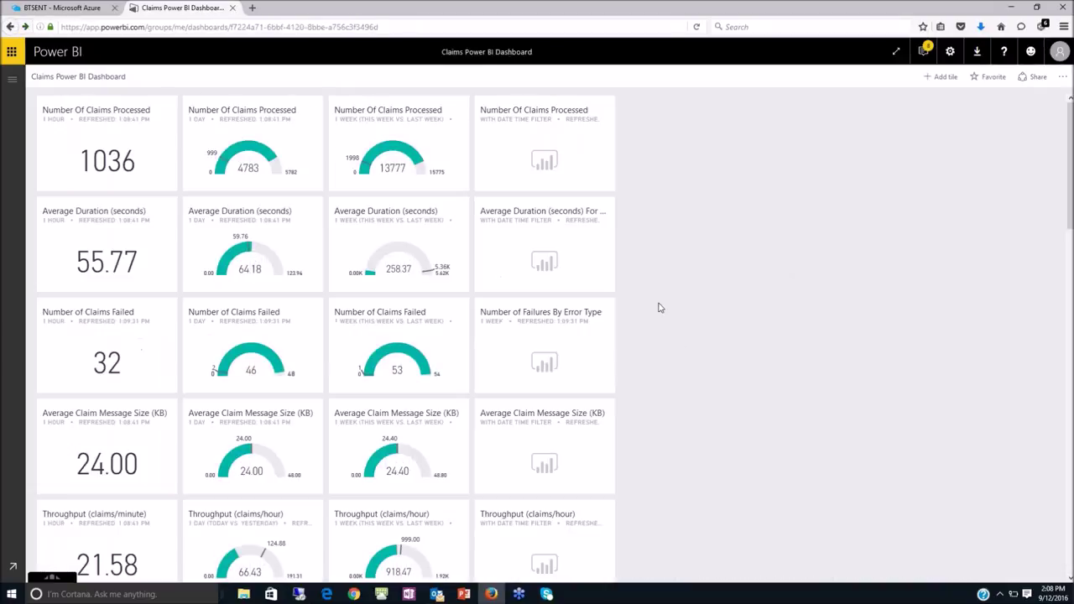
scroll(638, 311, "down", 1)
scroll(624, 314, "up", 1)
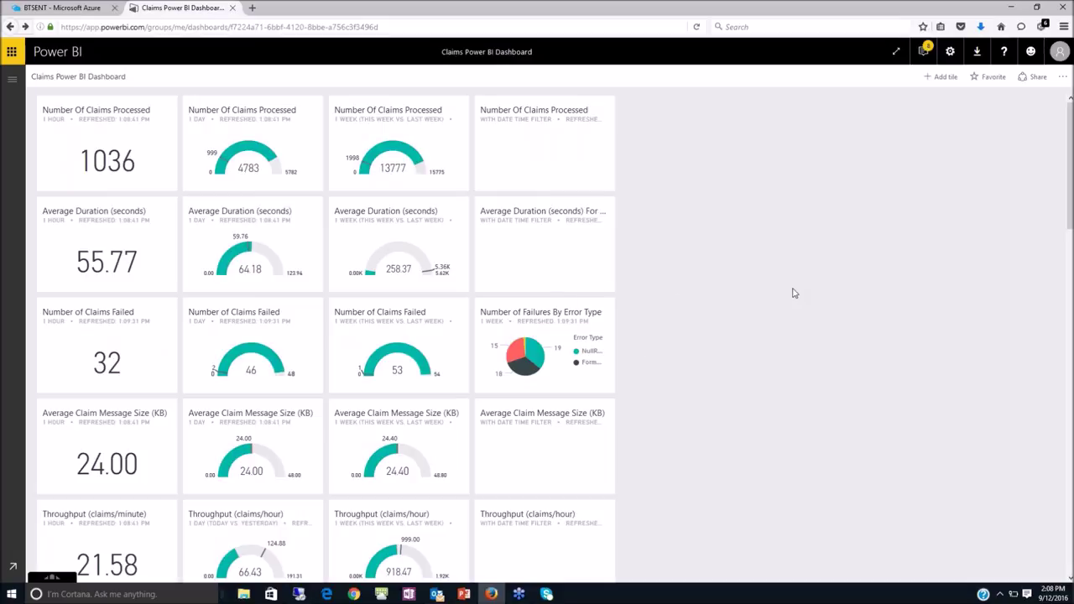
scroll(792, 293, "down", 1)
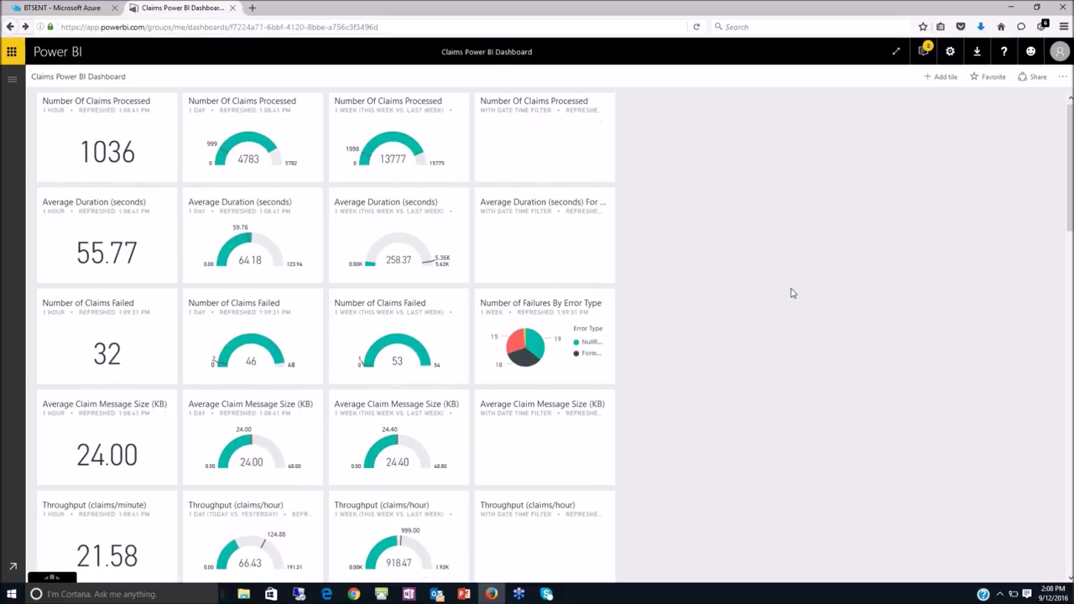
scroll(793, 293, "down", 5)
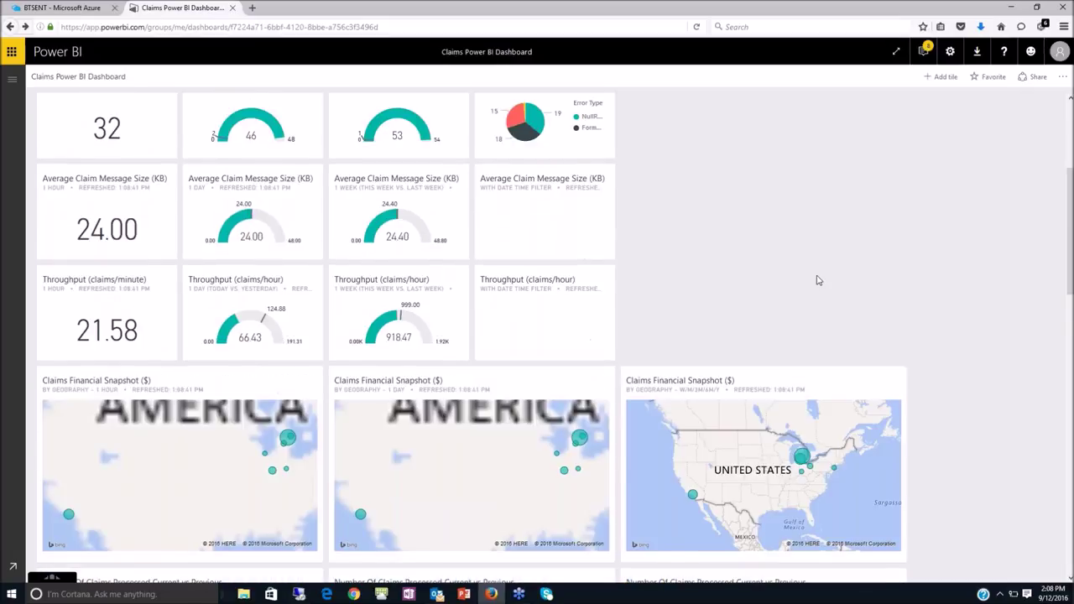
Open the W/M/3M/6M/Y Number Of Claims Processed Current vs Previous report and filter it to 6 Months.
scroll(793, 293, "down", 2)
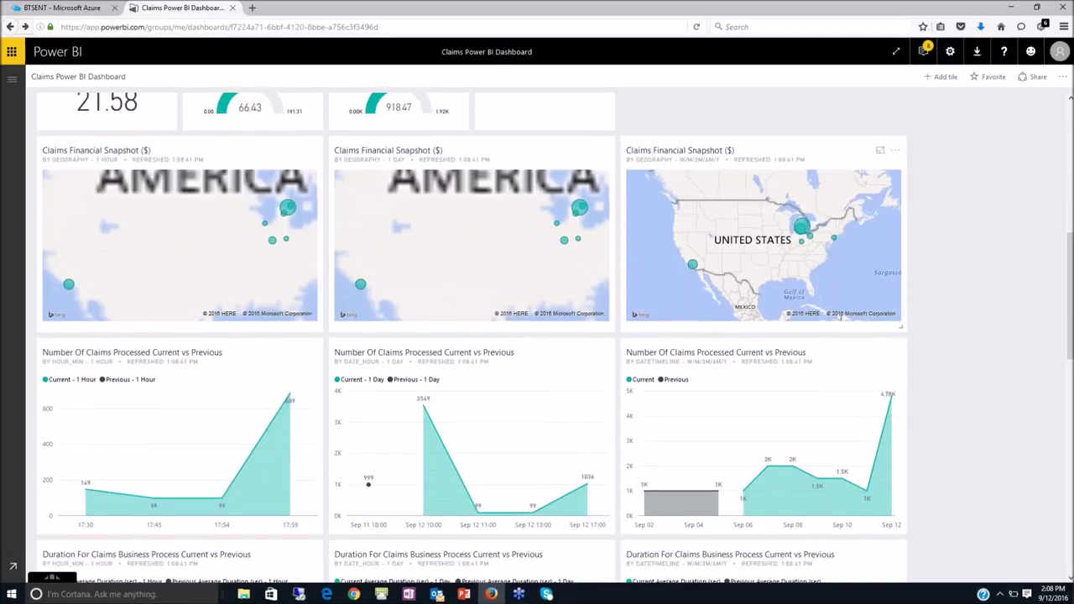
mouse_move(790, 354)
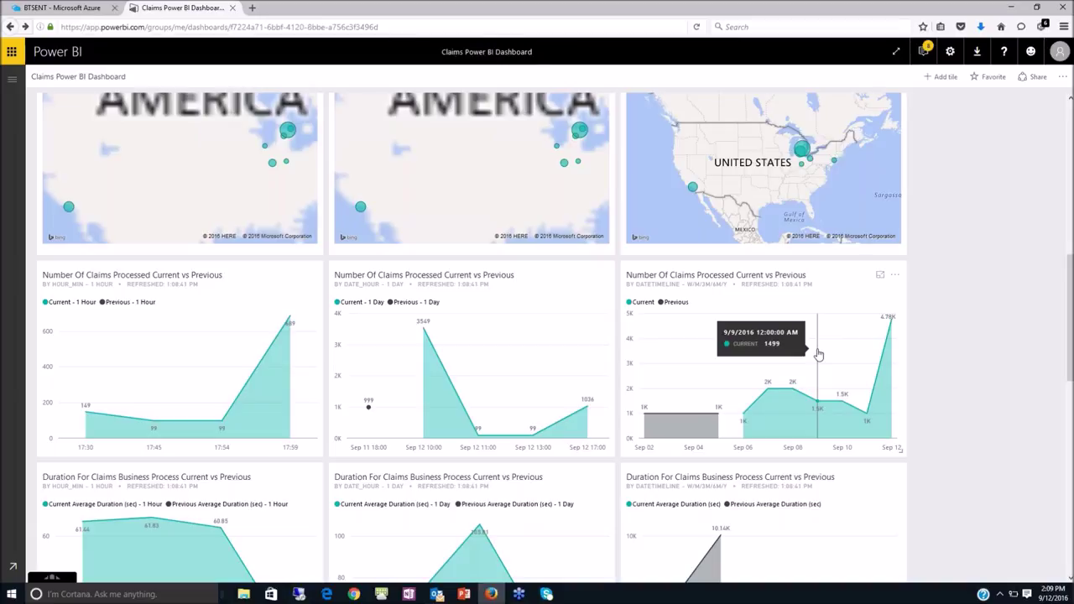
left_click(819, 355)
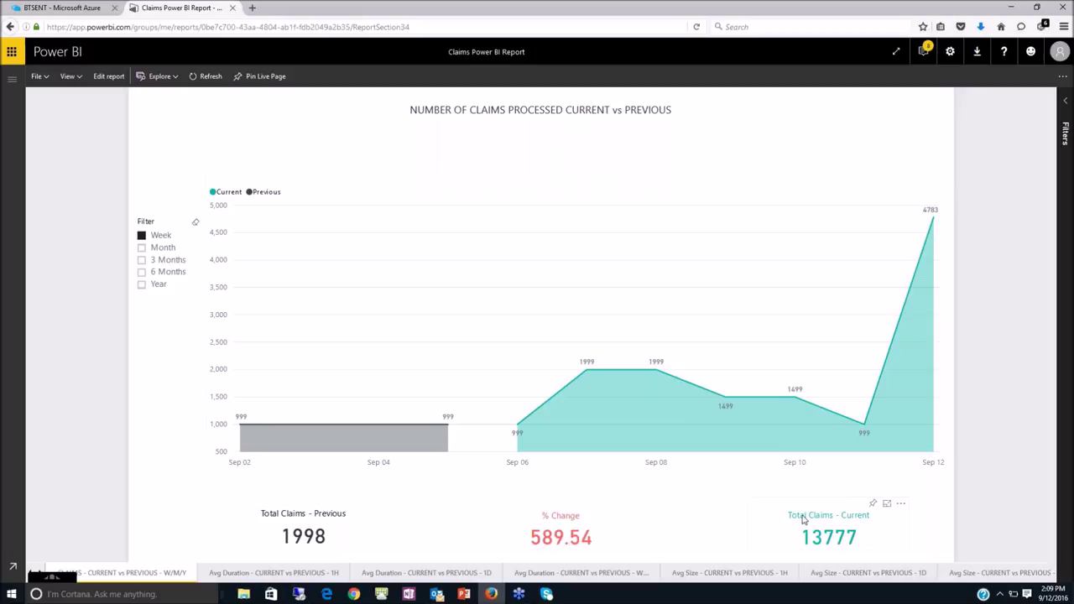
left_click(142, 273)
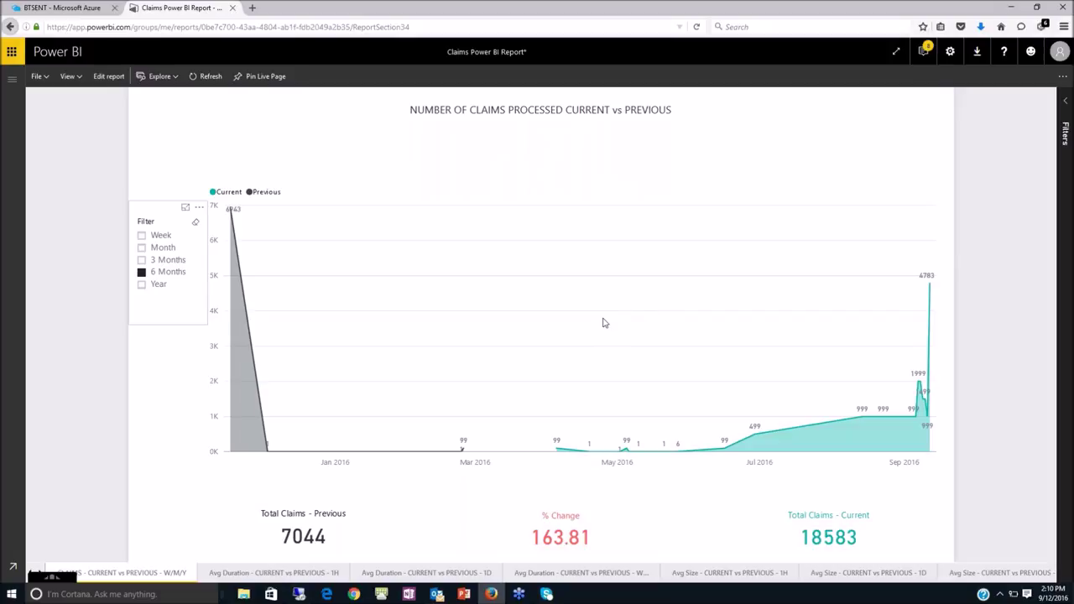
Return to the Claims Power BI Dashboard and look over the Current vs Previous tiles for claims processed, duration, message size and throughput.
key("alt+Left")
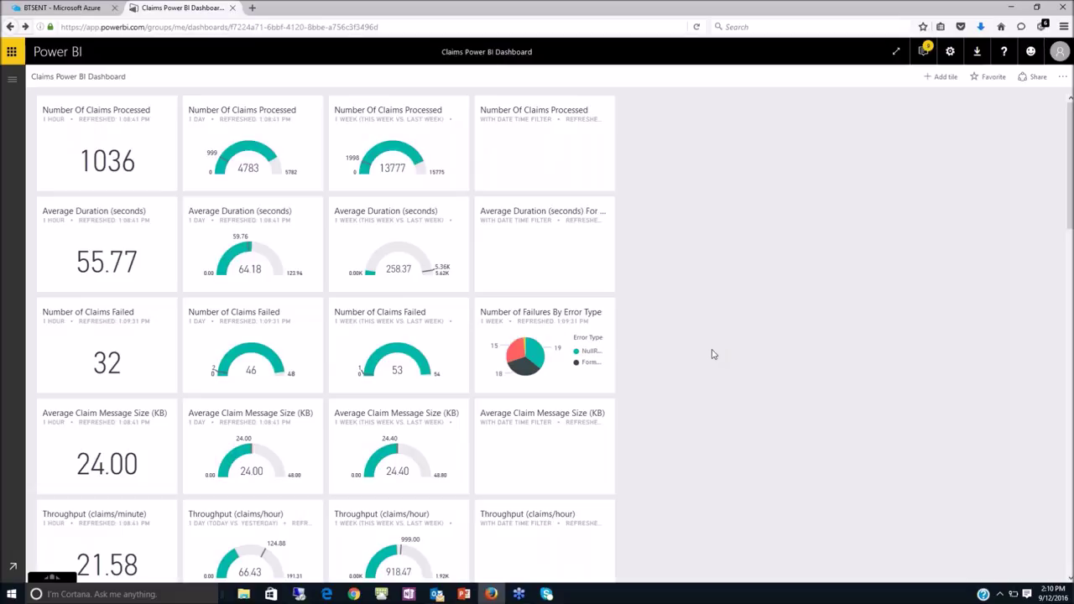
scroll(711, 354, "down", 3)
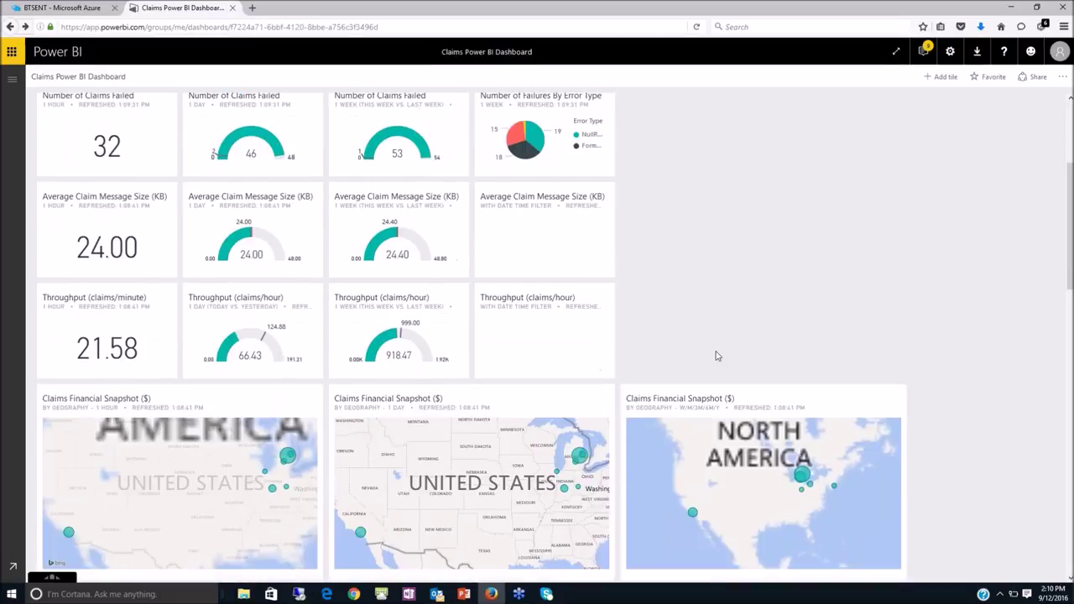
scroll(716, 356, "down", 5)
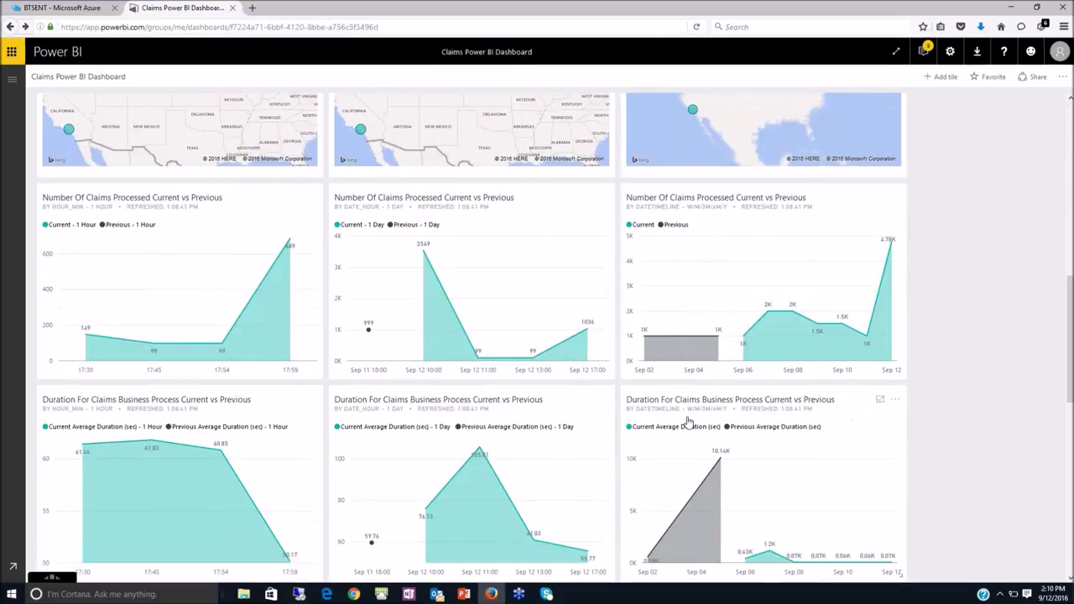
scroll(686, 403, "down", 1)
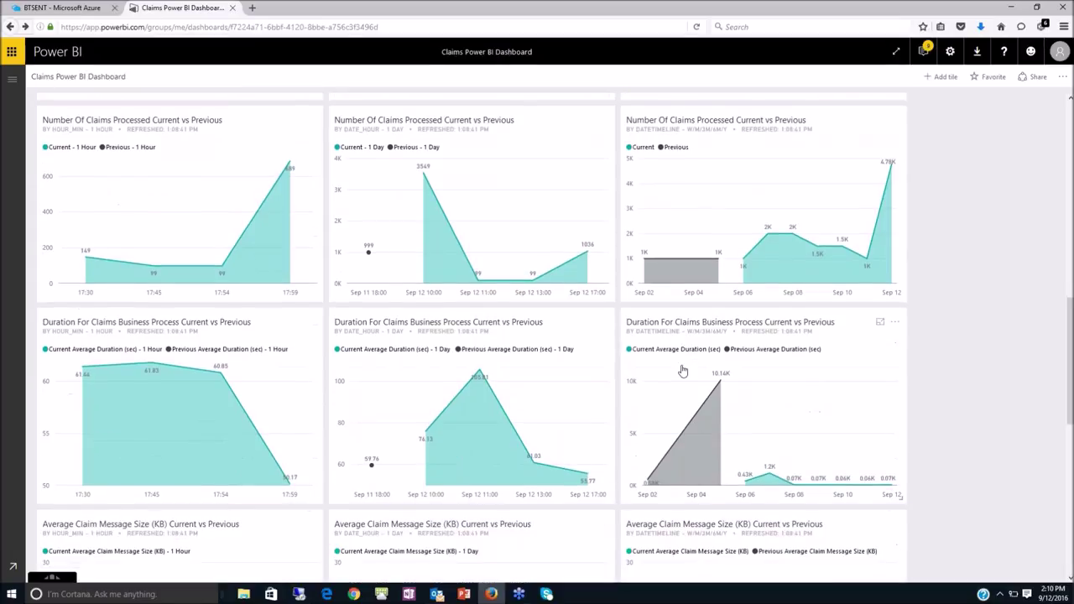
scroll(683, 371, "down", 1)
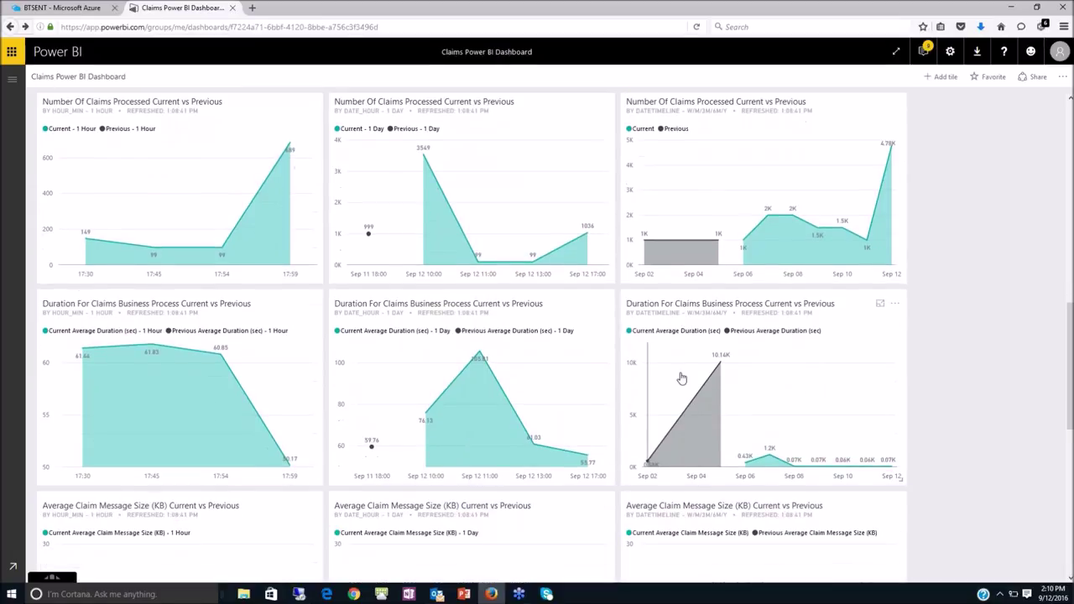
scroll(696, 419, "down", 1)
scroll(709, 458, "down", 3)
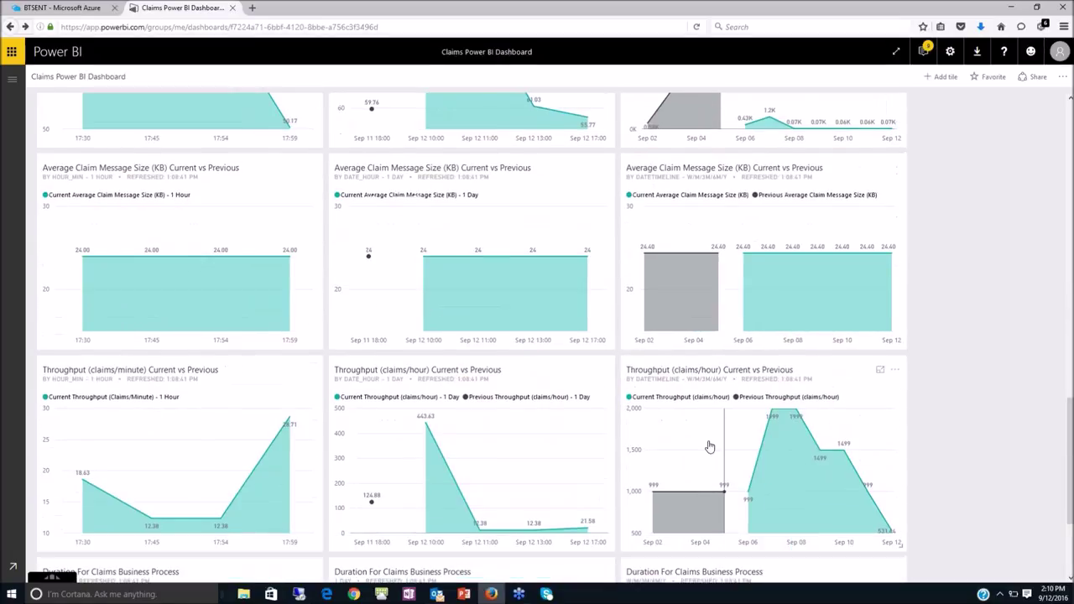
scroll(789, 396, "down", 1)
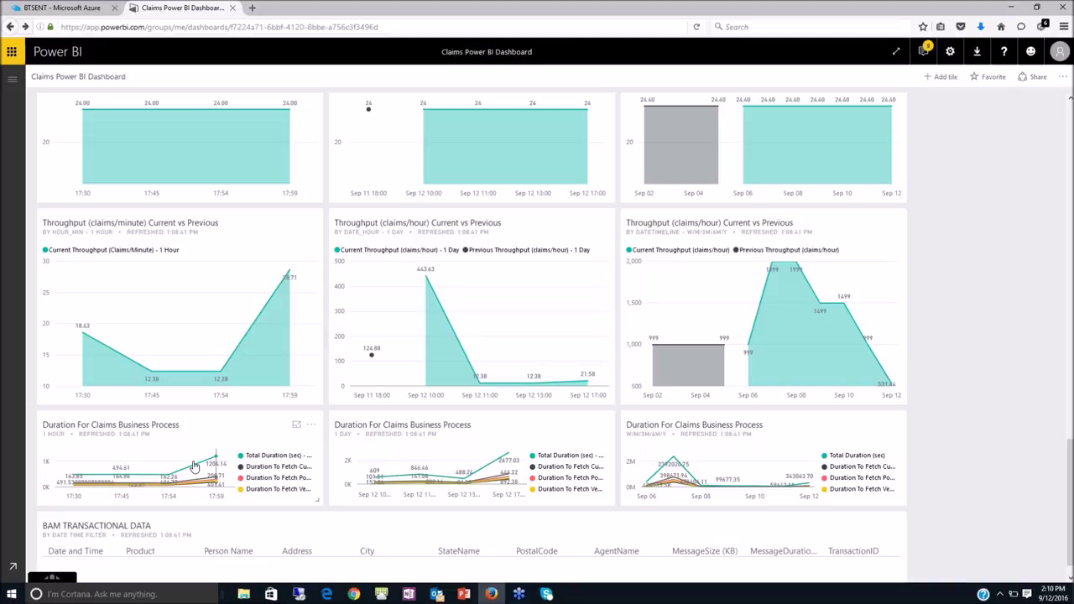
Open the 1-hour Duration For Claims Business Process report, let the busy script continue, and inspect the total and sub-integration durations.
left_click(194, 466)
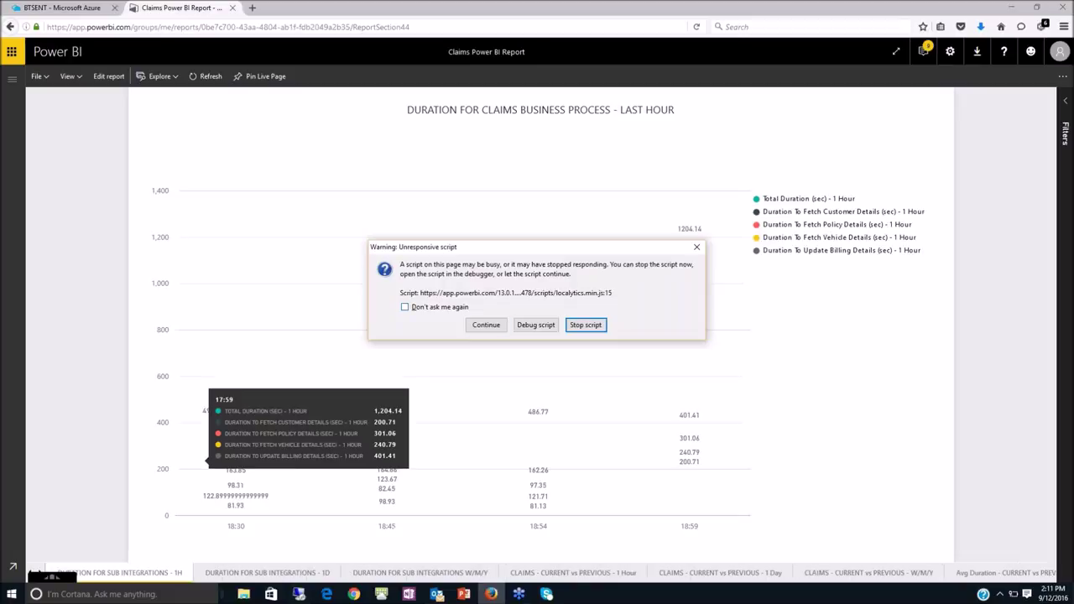
left_click(480, 324)
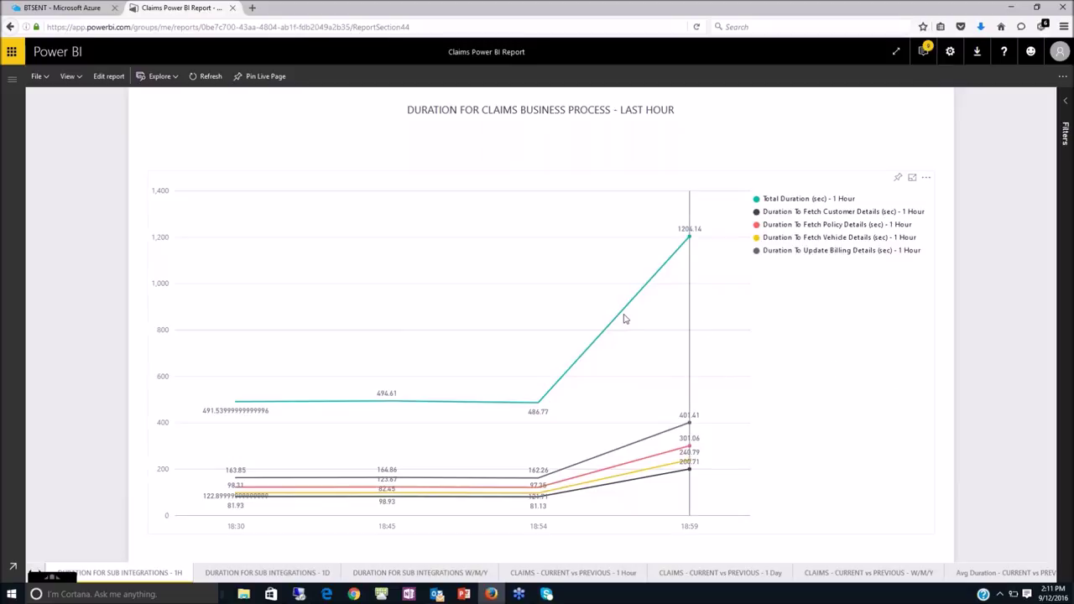
mouse_move(626, 312)
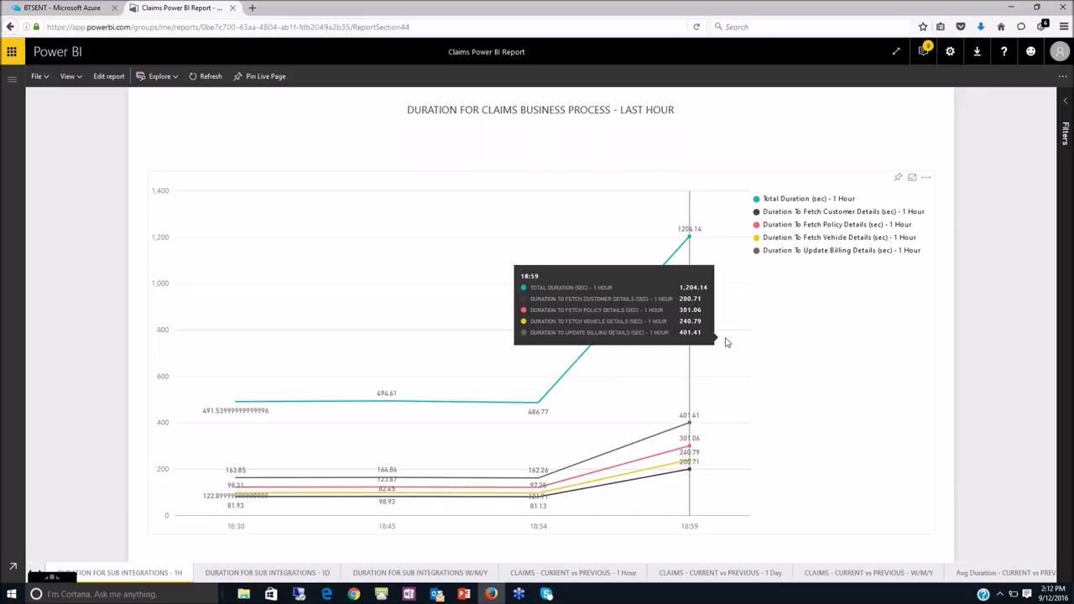
mouse_move(685, 391)
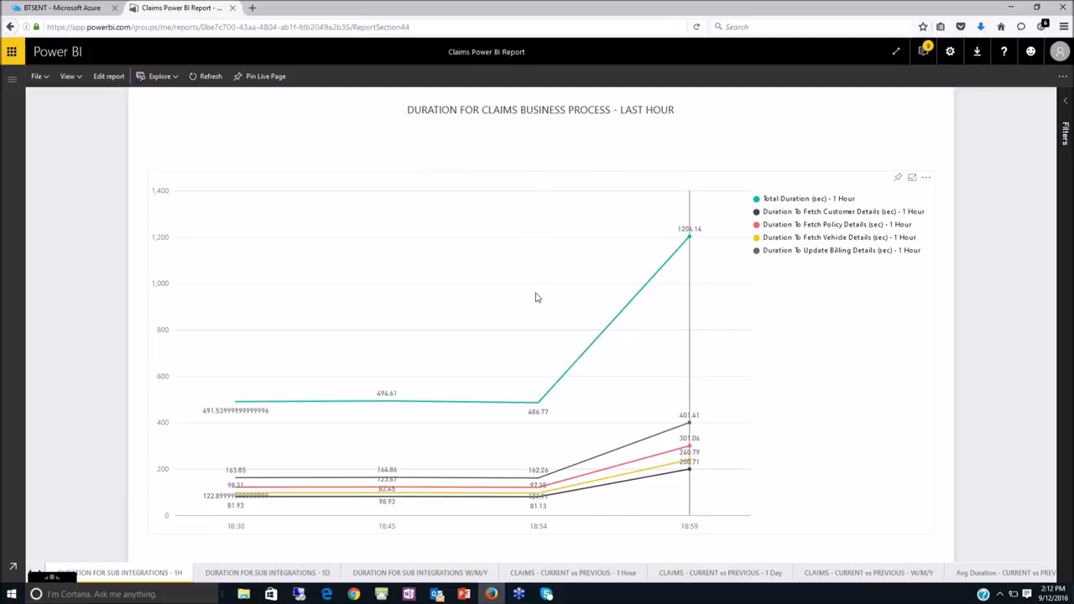
mouse_move(536, 239)
mouse_move(739, 366)
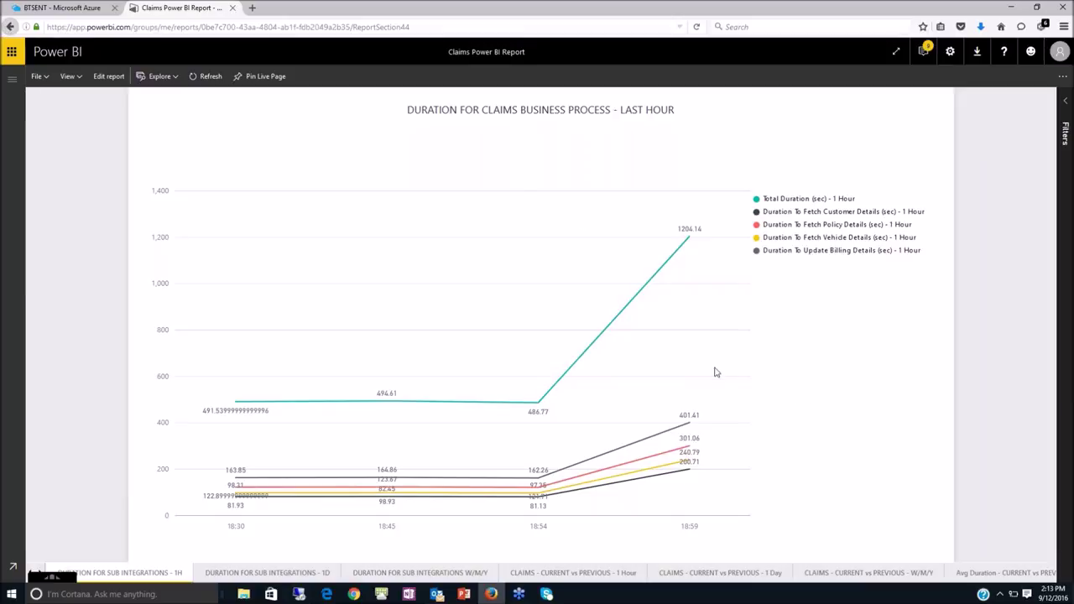
Return to the Claims Power BI Dashboard and open the report behind the BAM TRANSACTIONAL DATA tile.
key("alt+Left")
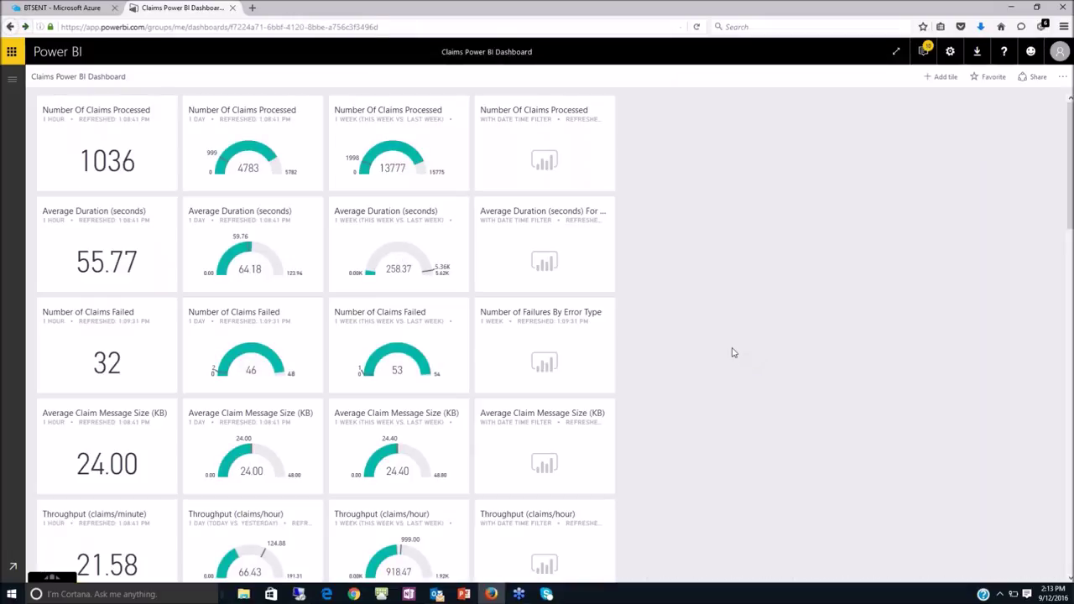
scroll(731, 352, "down", 15)
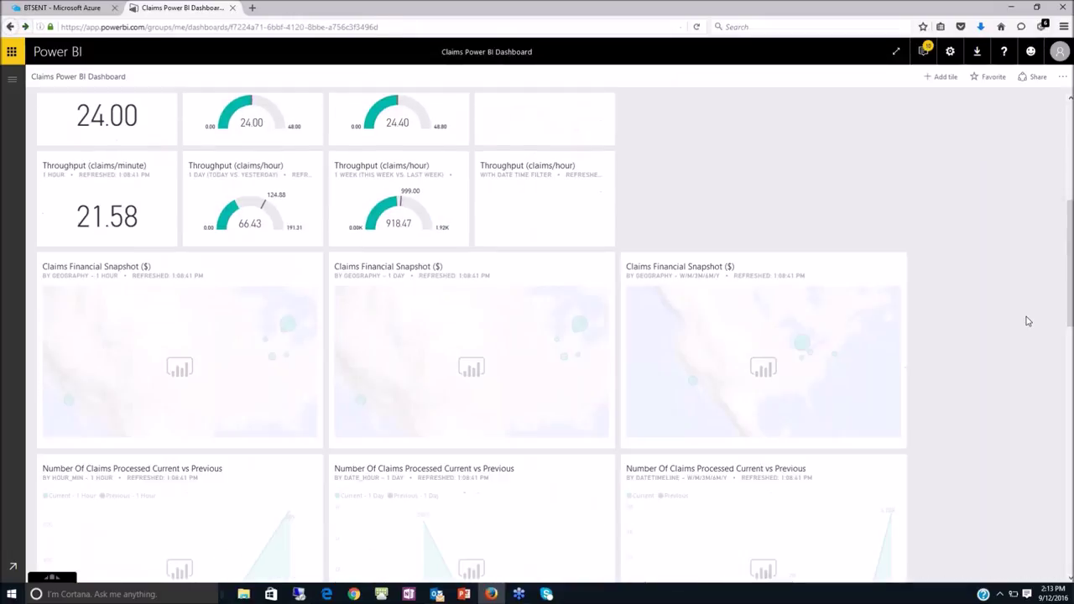
scroll(986, 322, "down", 2)
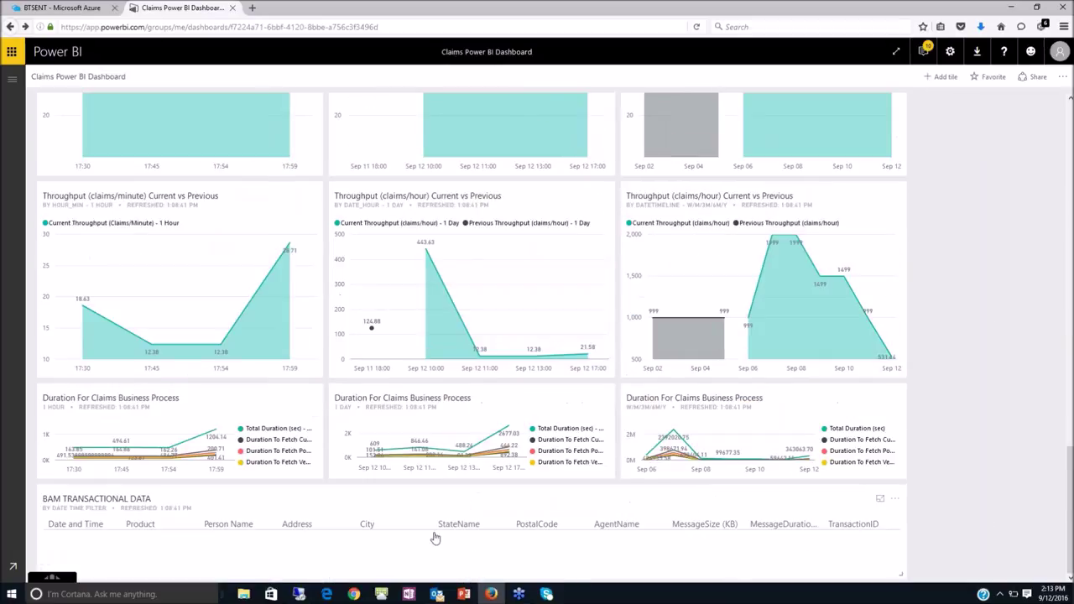
left_click(627, 373)
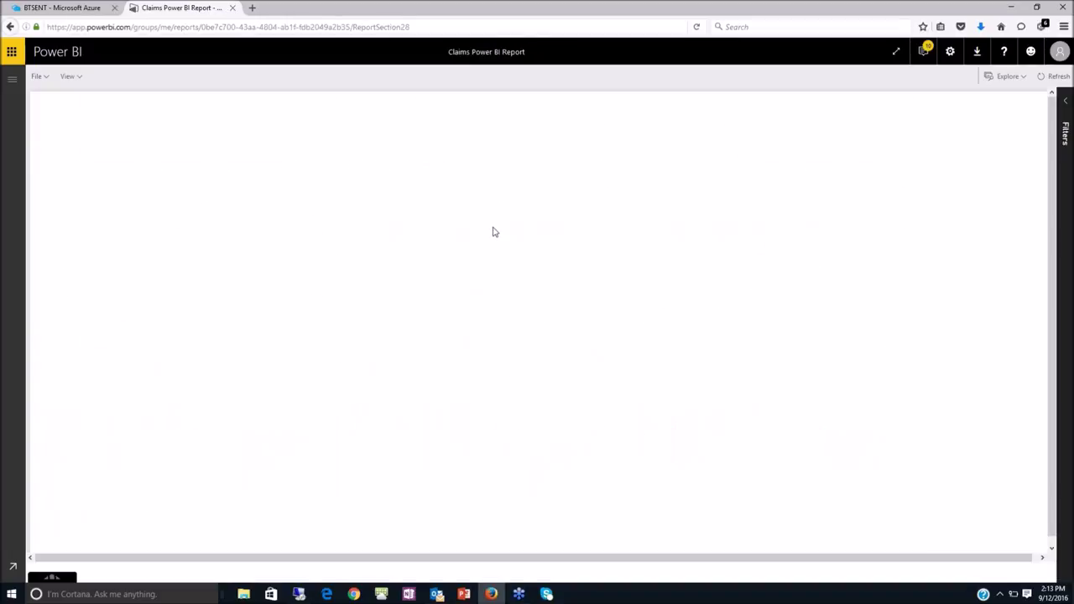
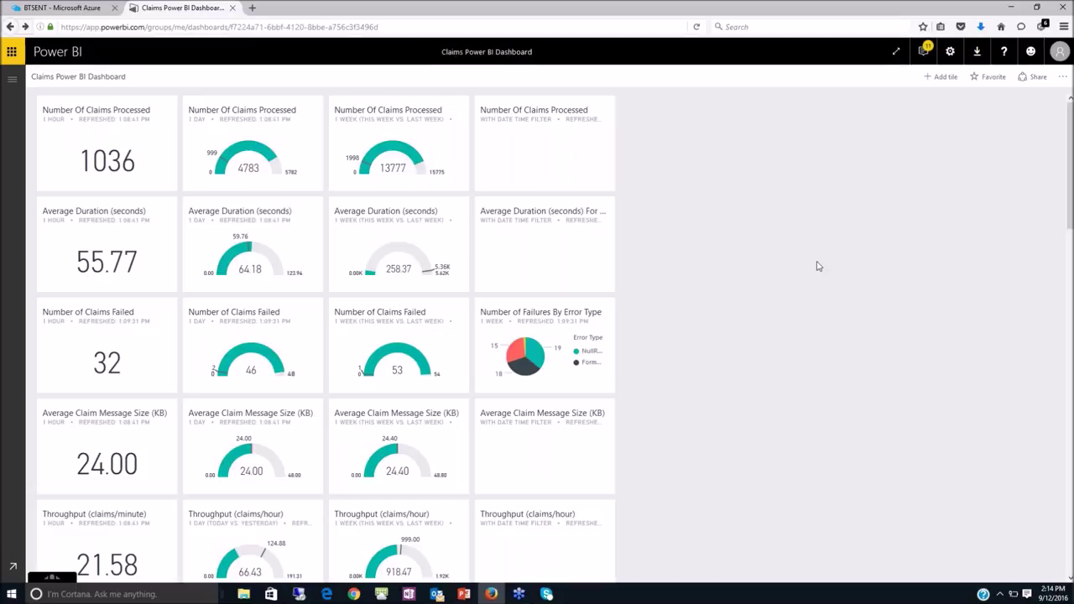
Switch the Claims Power BI Dashboard to the Phone edit view and accept the switch to the phone version.
left_click(1062, 80)
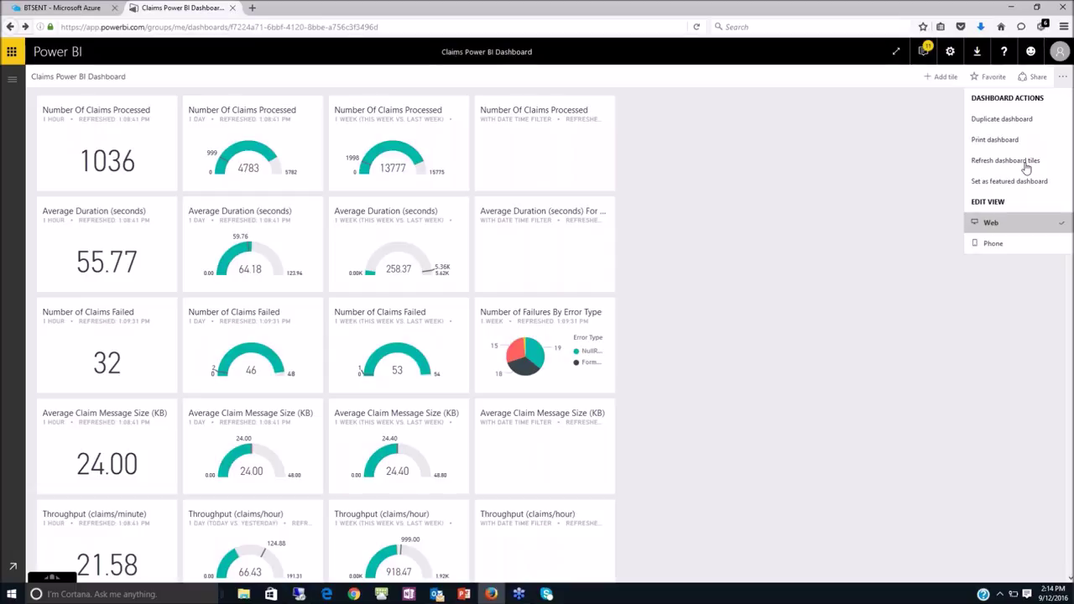
left_click(993, 244)
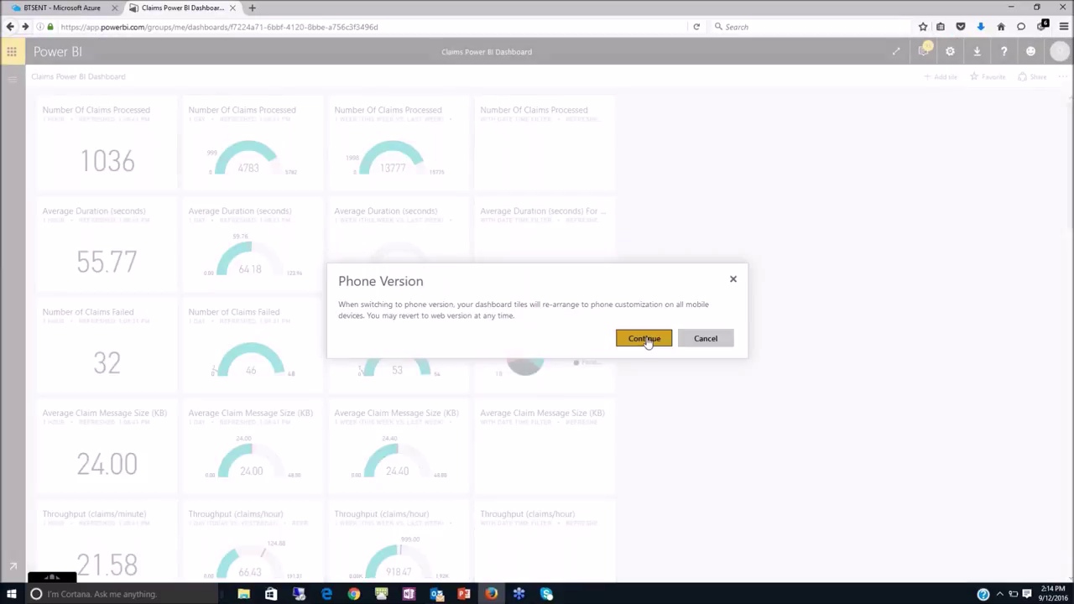
left_click(646, 341)
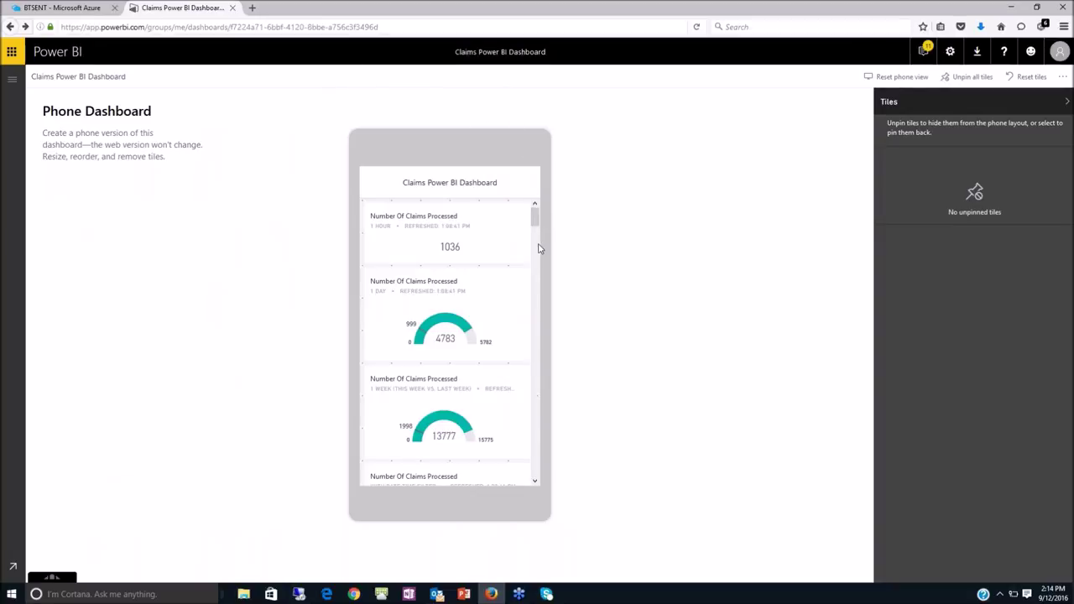
Examine how the dashboard tiles are arranged in the phone layout, down to the Duration For Claims Business Process charts.
scroll(535, 252, "down", 6)
scroll(537, 268, "down", 5)
scroll(537, 291, "down", 5)
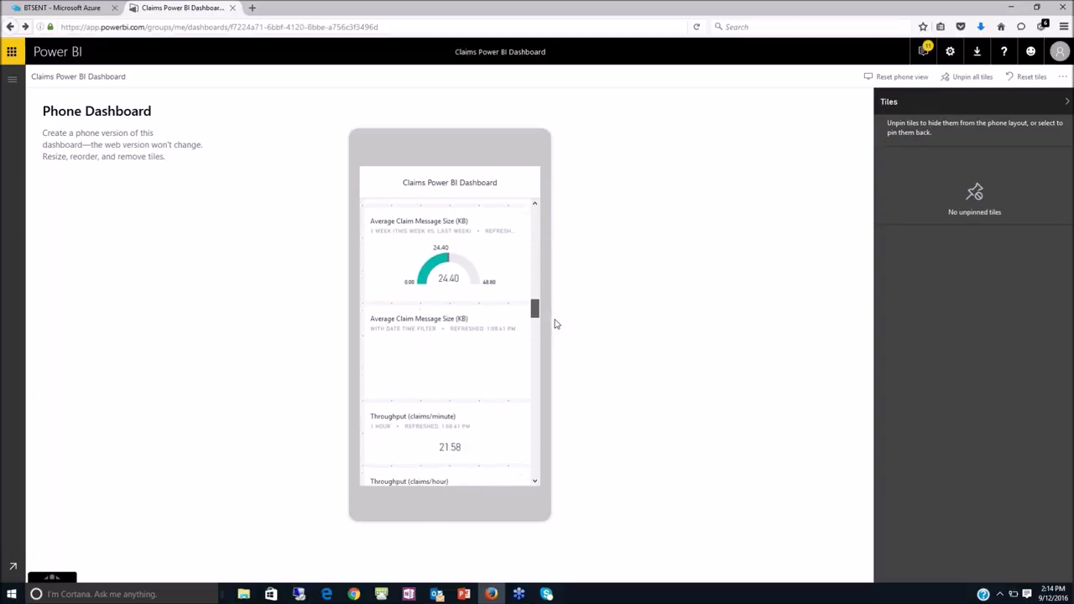
scroll(558, 329, "down", 2)
scroll(560, 333, "down", 1)
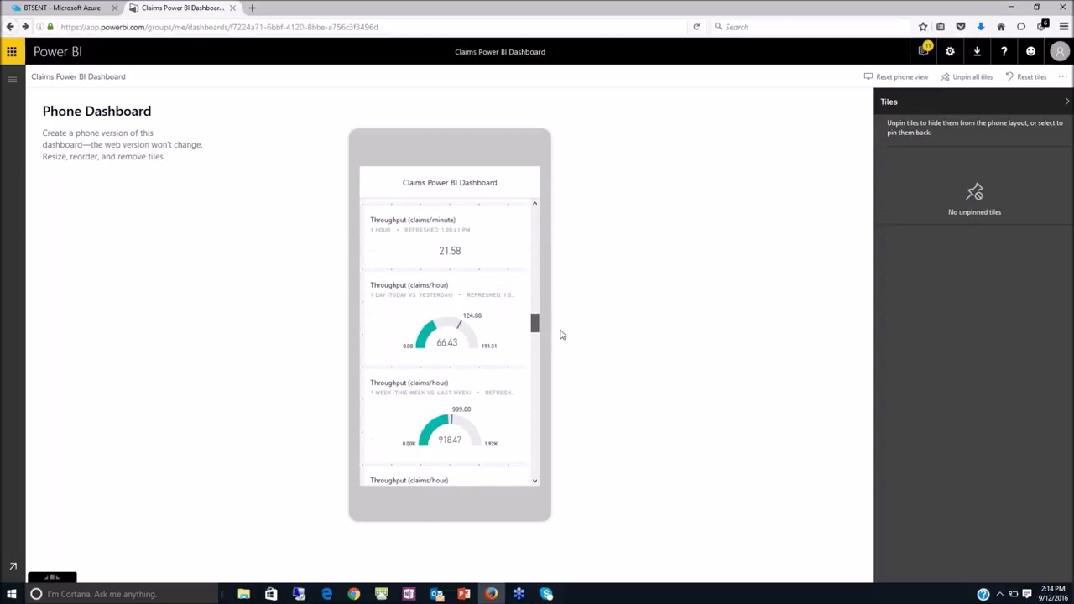
scroll(561, 335, "down", 5)
scroll(579, 369, "down", 6)
scroll(589, 409, "down", 6)
scroll(579, 448, "down", 2)
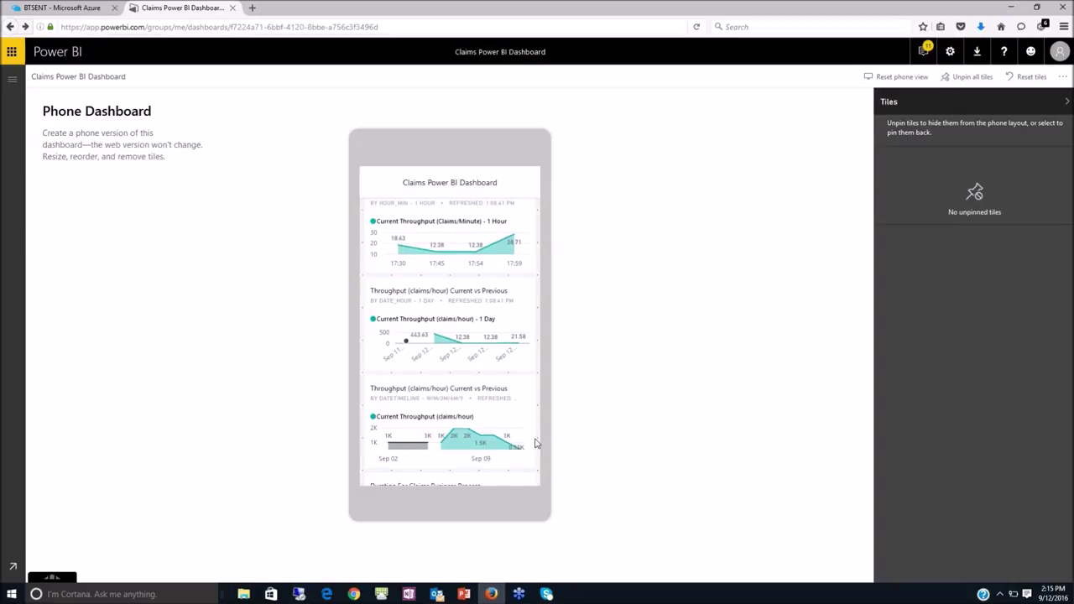
left_click_drag(534, 443, 540, 466)
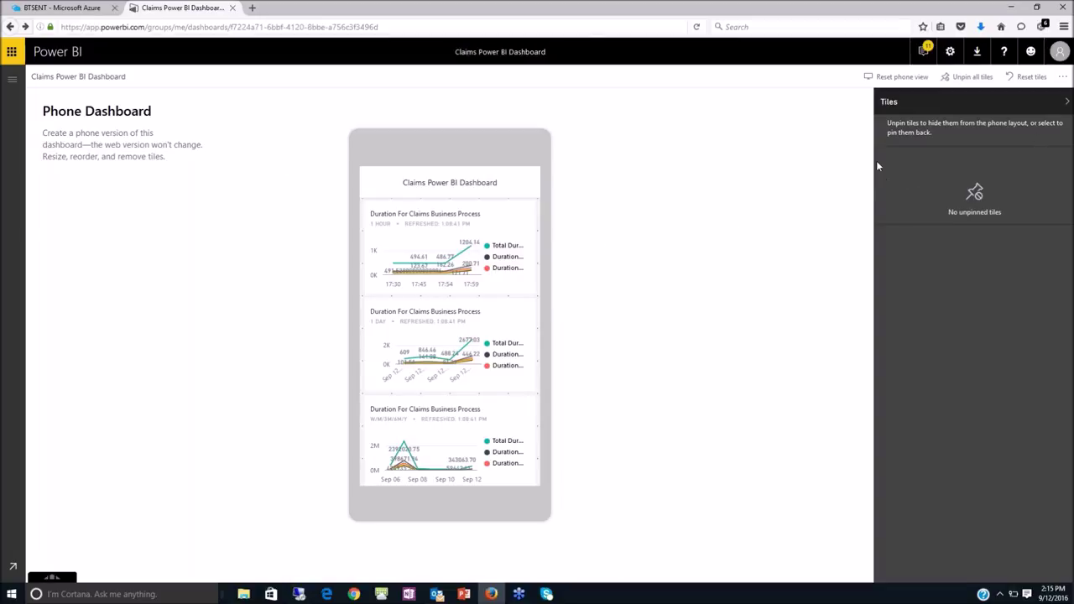
Switch the Claims Power BI Dashboard back to the Web edit view.
left_click(1062, 78)
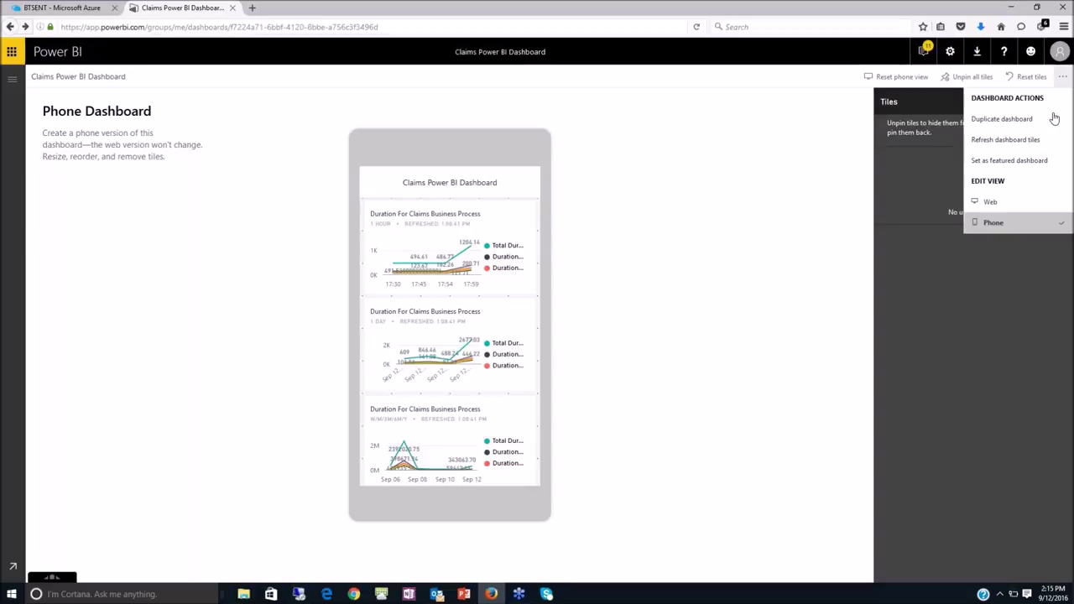
left_click(976, 203)
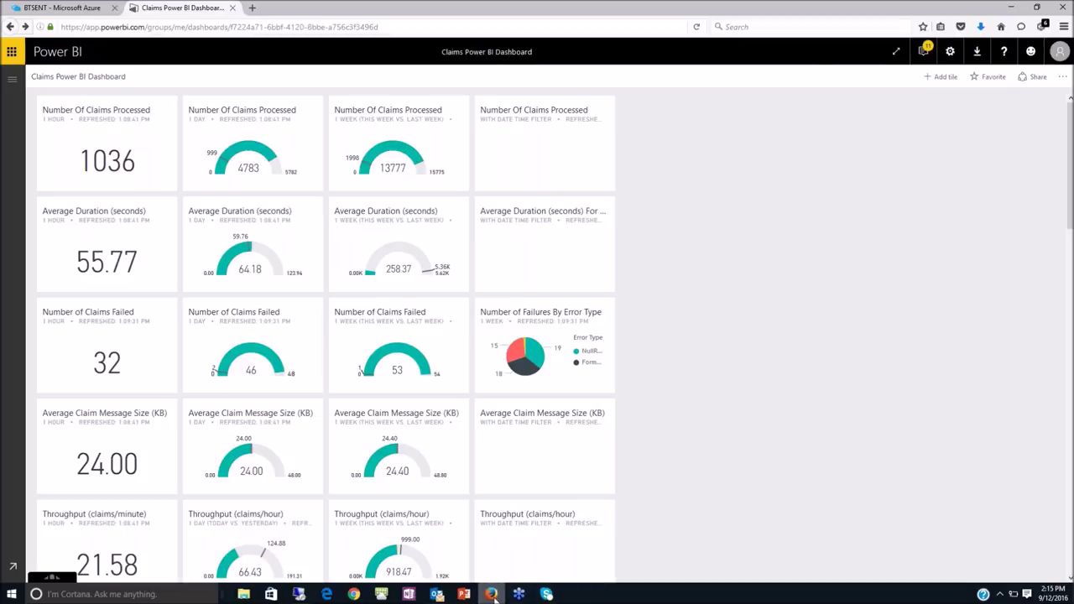
Switch to the EnkayPowerBI project in Visual Studio on the remote machine and view HPXRequest_Response_Orchestration from its start.
mouse_move(493, 597)
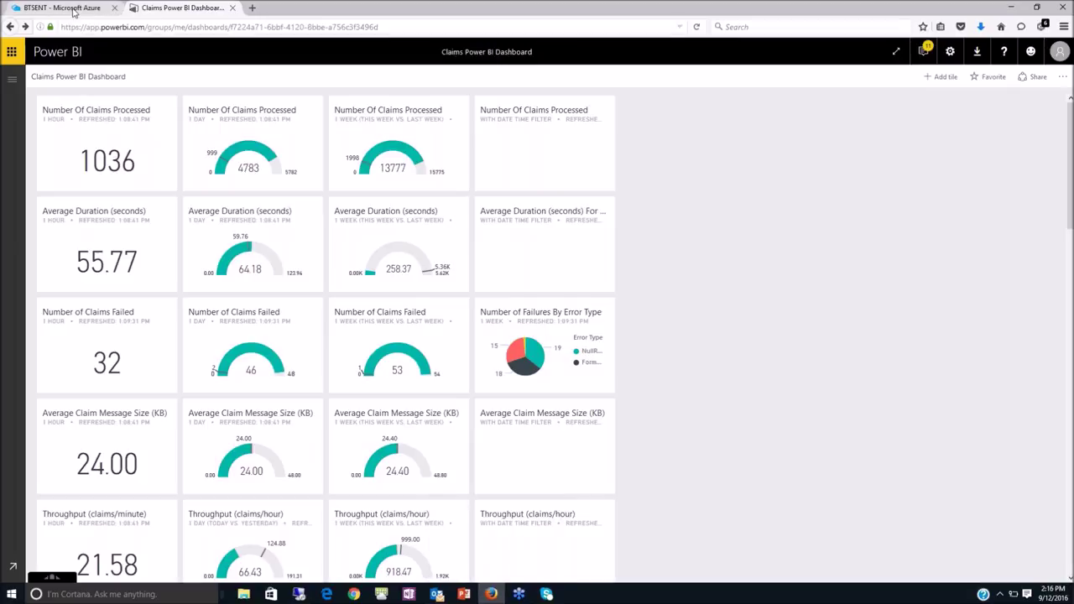
left_click(518, 594)
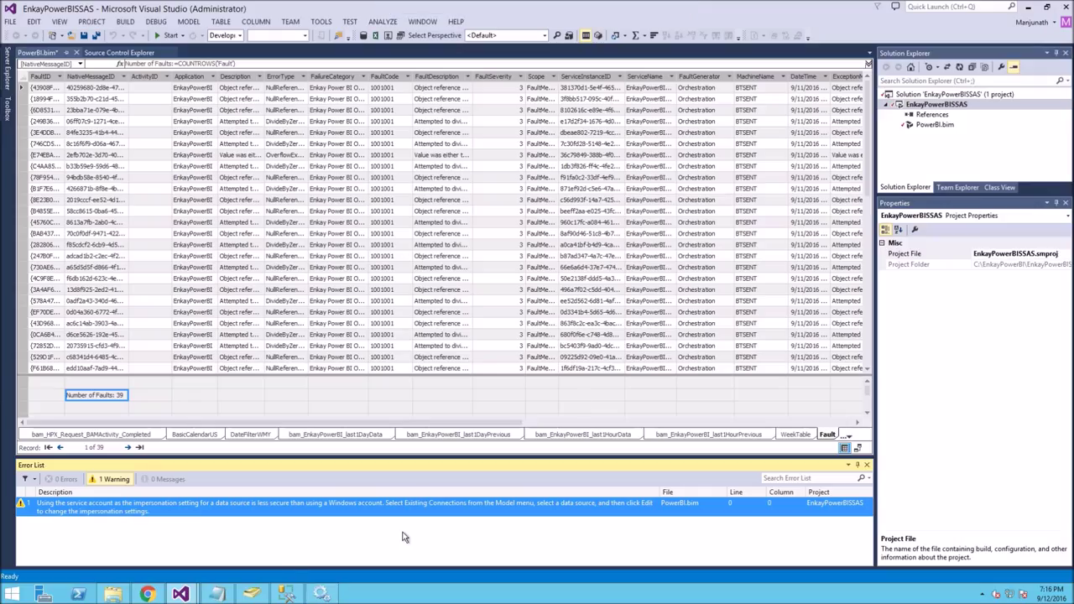
left_click(182, 595)
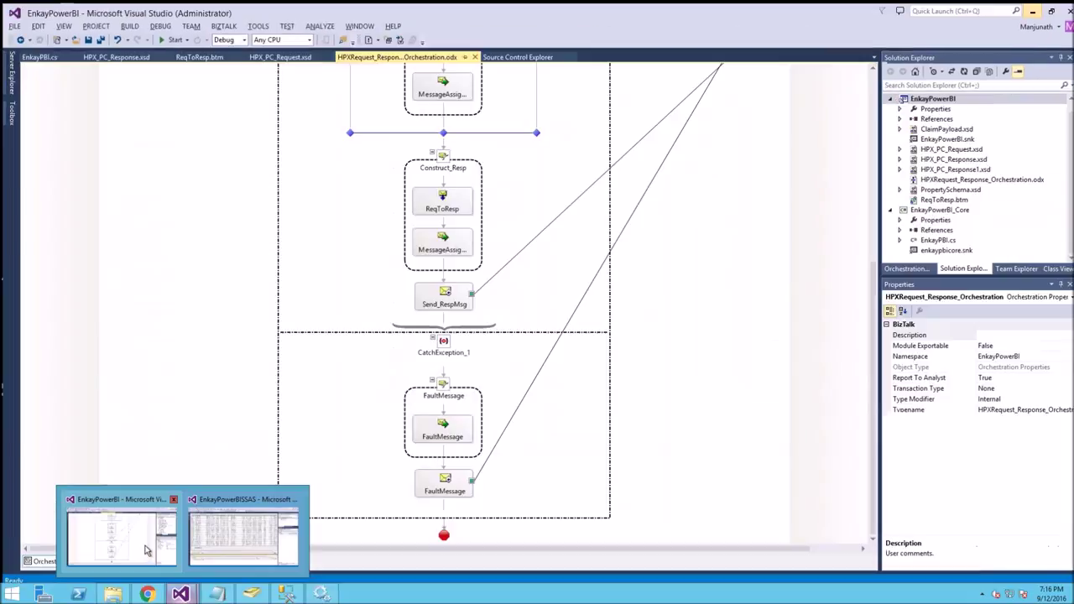
left_click(145, 549)
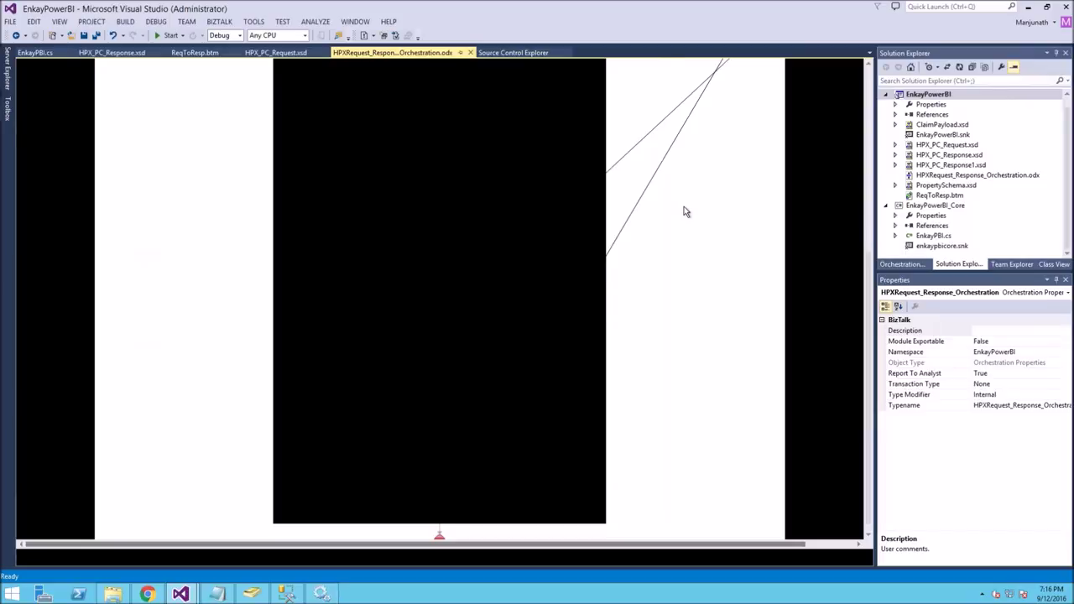
scroll(866, 80, "up", 4)
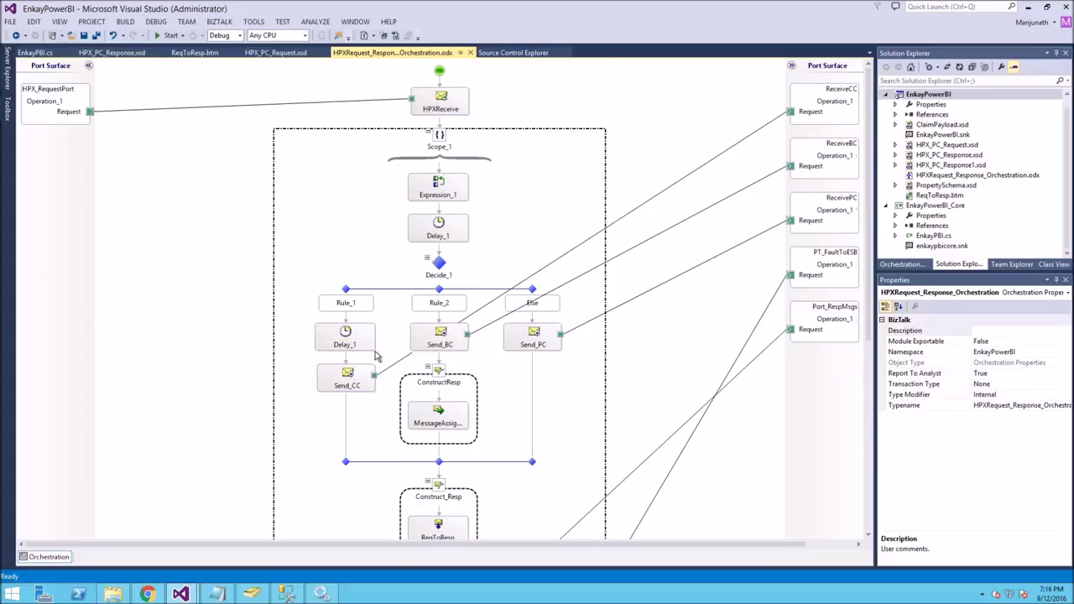
Examine the HPXRequest_Response_Orchestration flow from the Decide_1 branches through Send_RespMsg and the exception handling to its end.
scroll(377, 356, "down", 2)
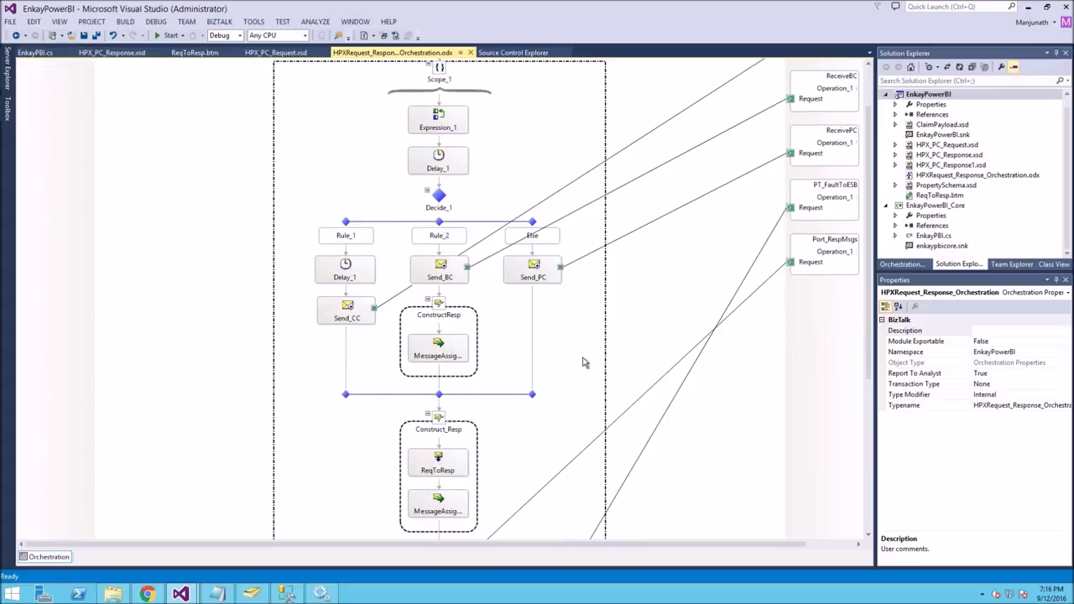
scroll(585, 362, "down", 6)
scroll(580, 384, "up", 4)
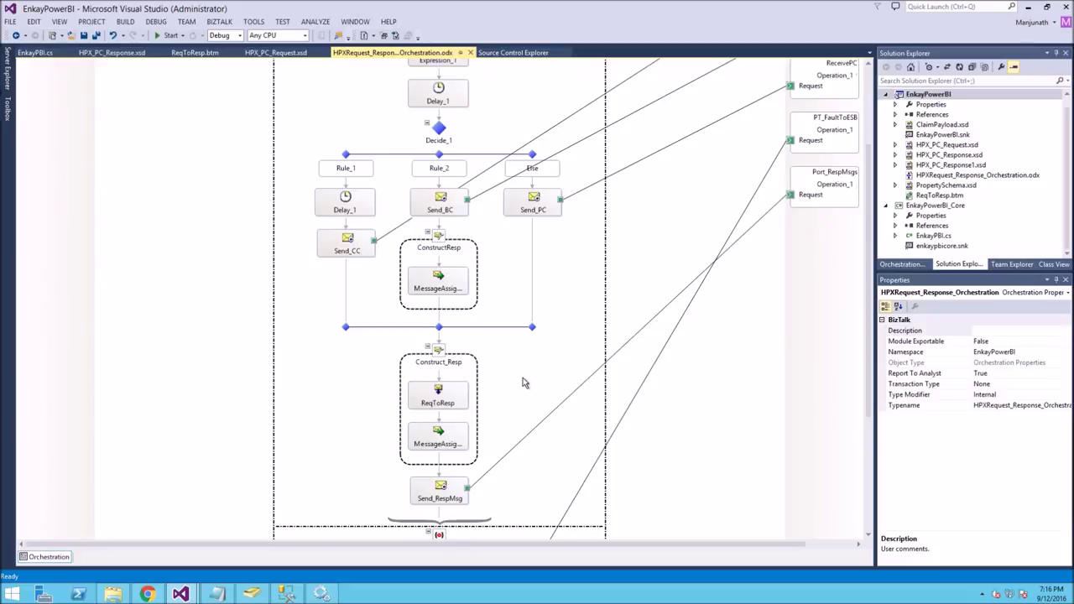
scroll(523, 382, "down", 2)
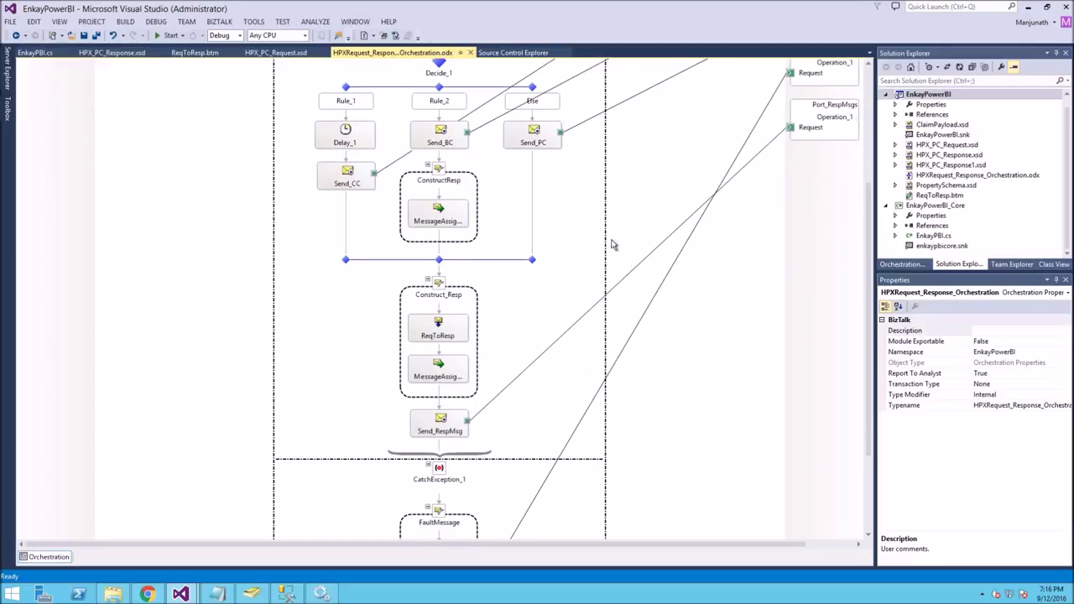
scroll(495, 317, "down", 2)
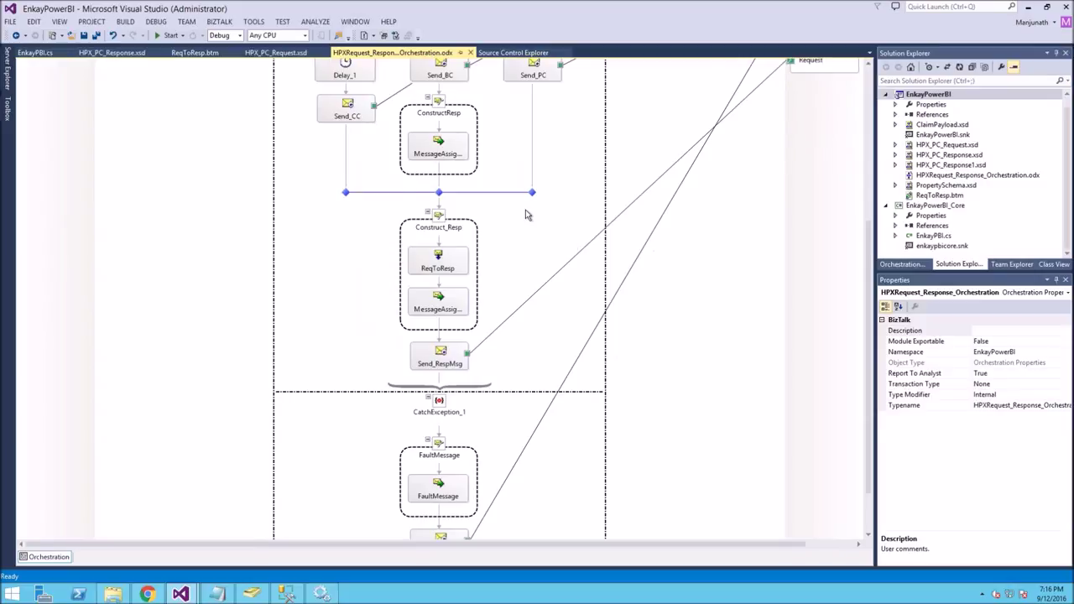
scroll(527, 215, "down", 2)
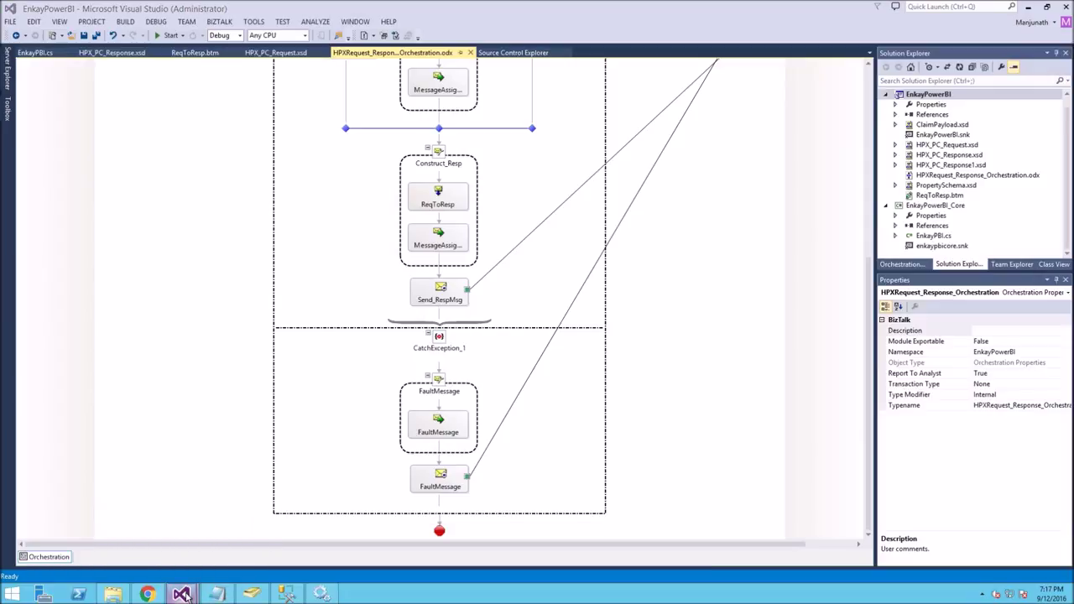
Switch to the EnkayPowerBISSAS window of Visual Studio and select the solution node.
mouse_move(182, 594)
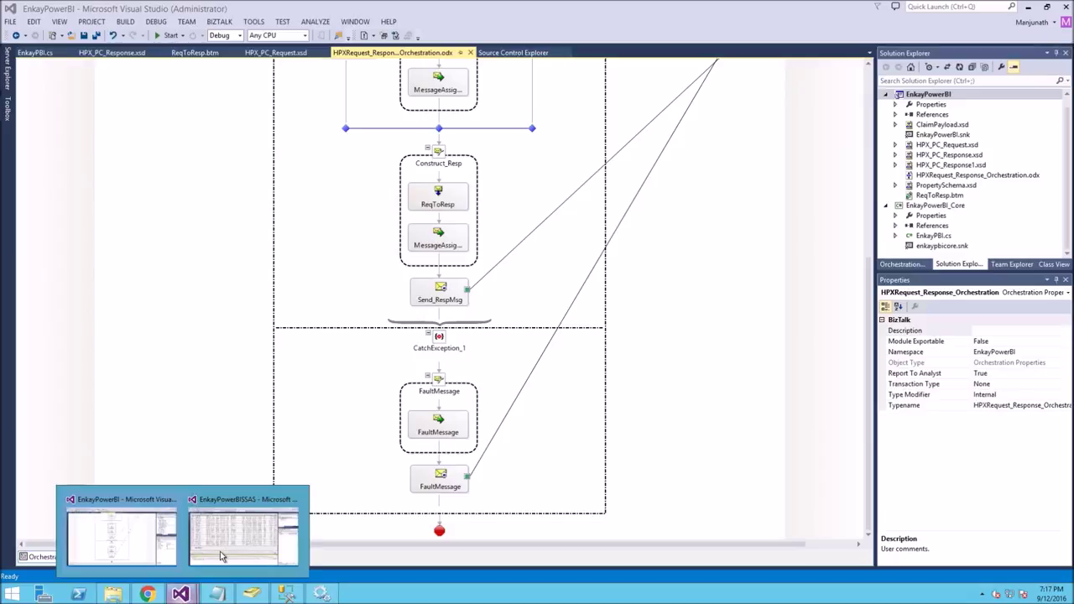
left_click(223, 553)
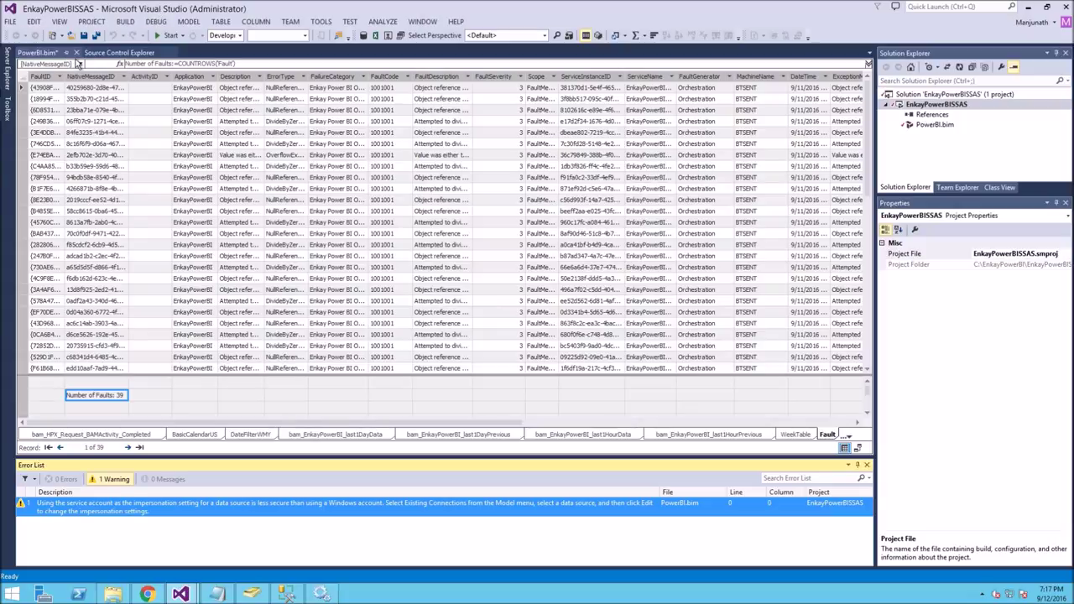
left_click(910, 95)
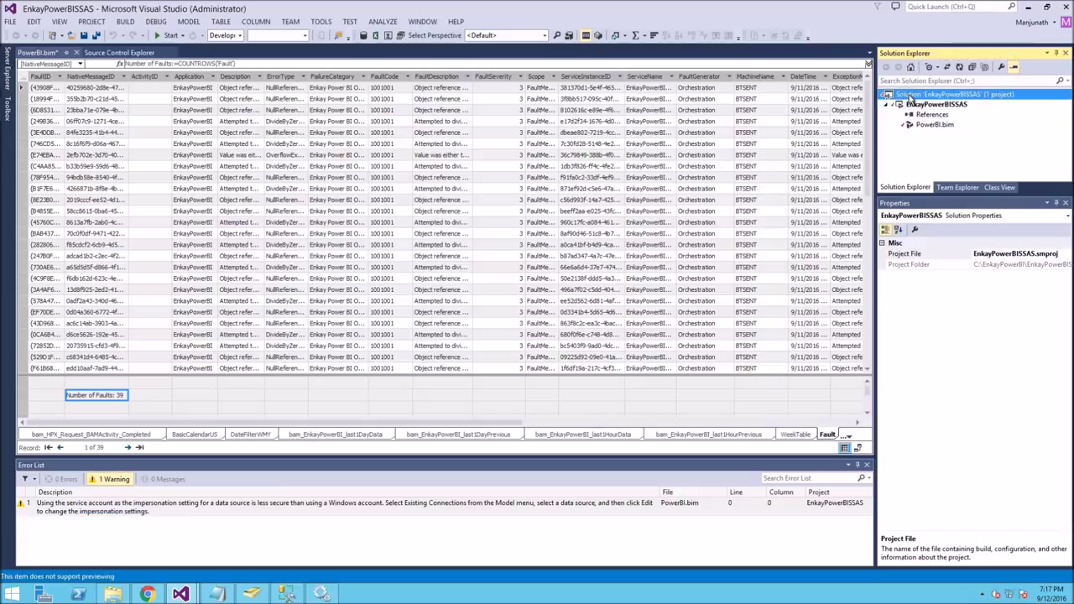
Show how to run SQL Server Data Tools for Visual Studio as administrator from the Start screen.
left_click(7, 593)
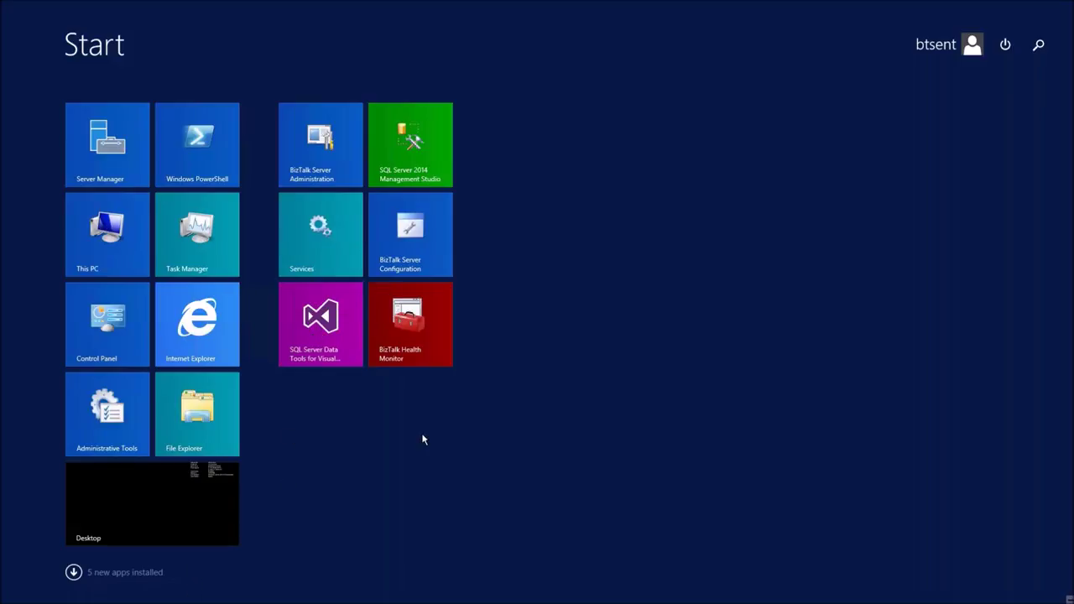
right_click(321, 338)
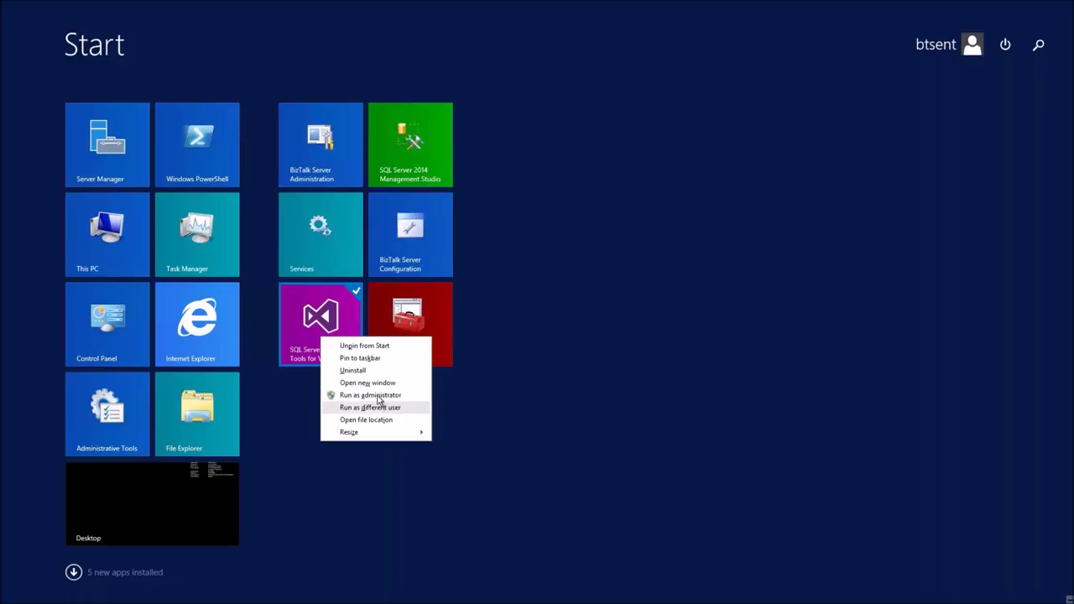
left_click(373, 396)
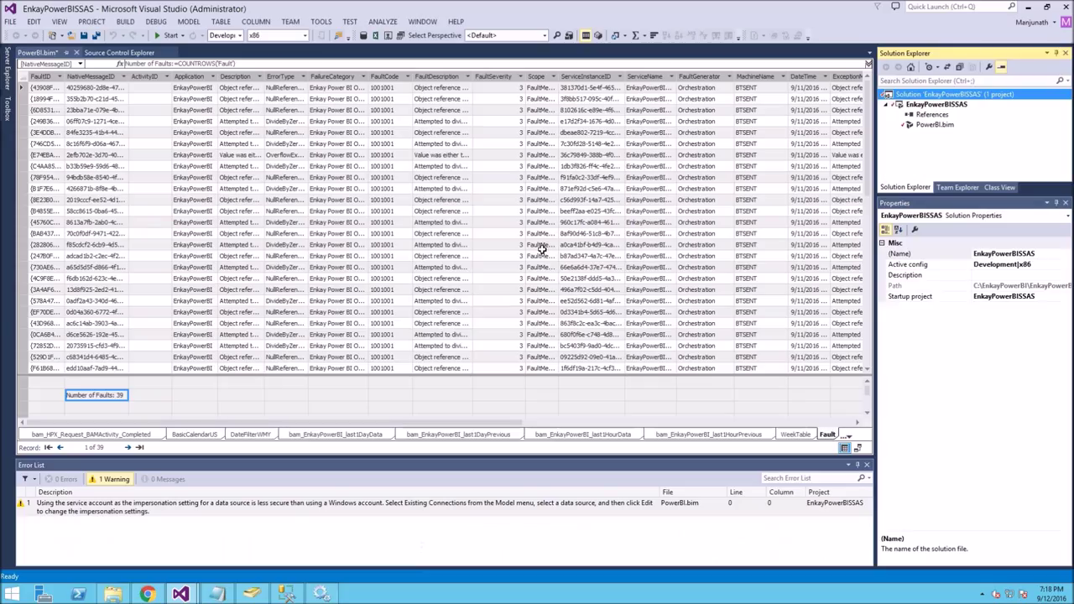
Display the file properties of PowerBI.bim and bring up the build and deploy commands of the EnkayPowerBISSAS project.
key("Down")
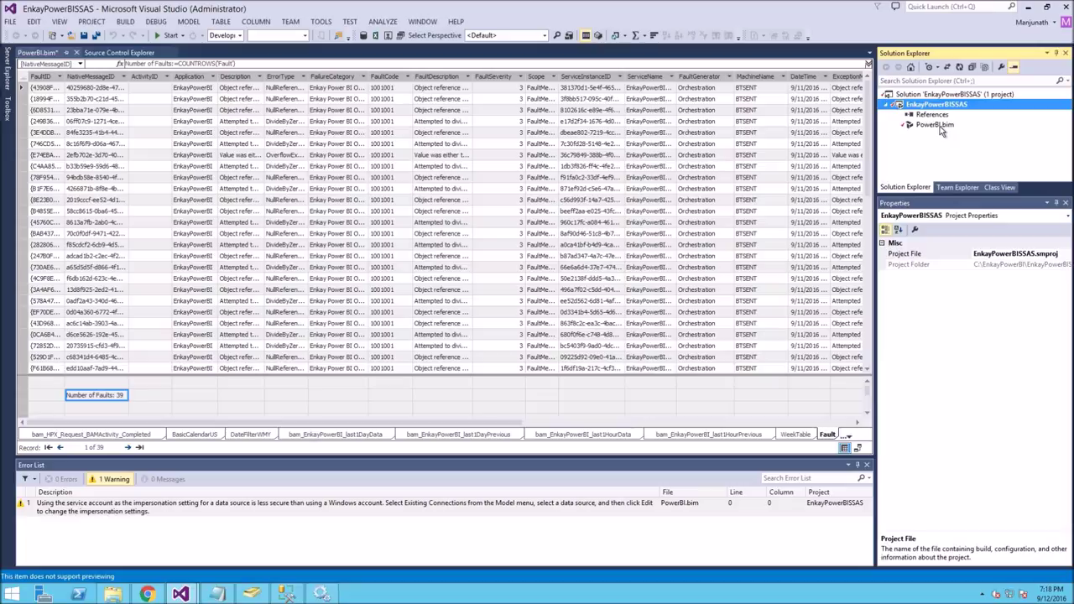
left_click(933, 125)
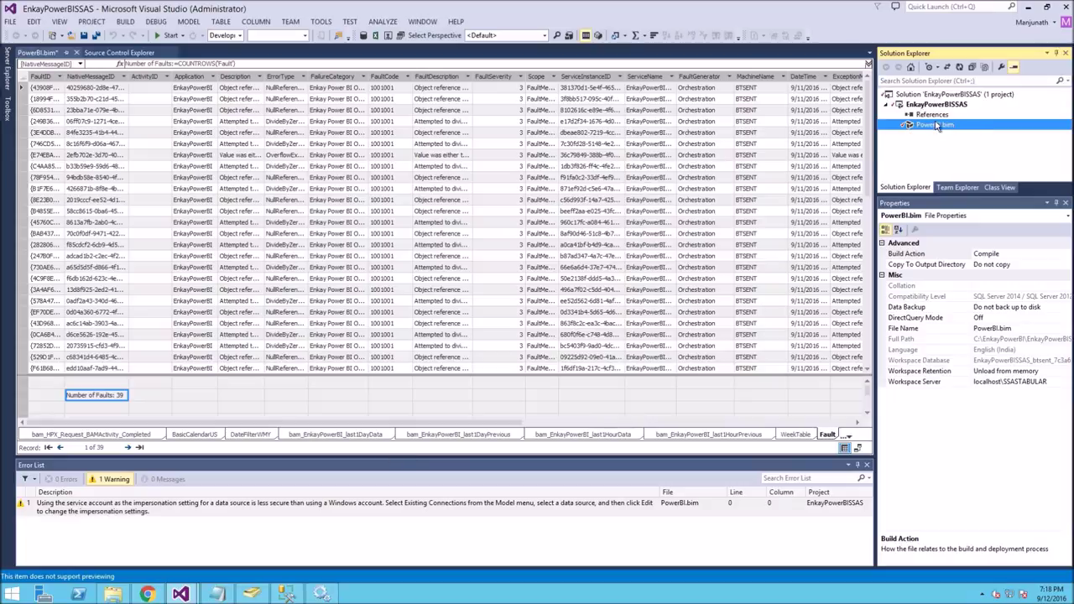
right_click(912, 127)
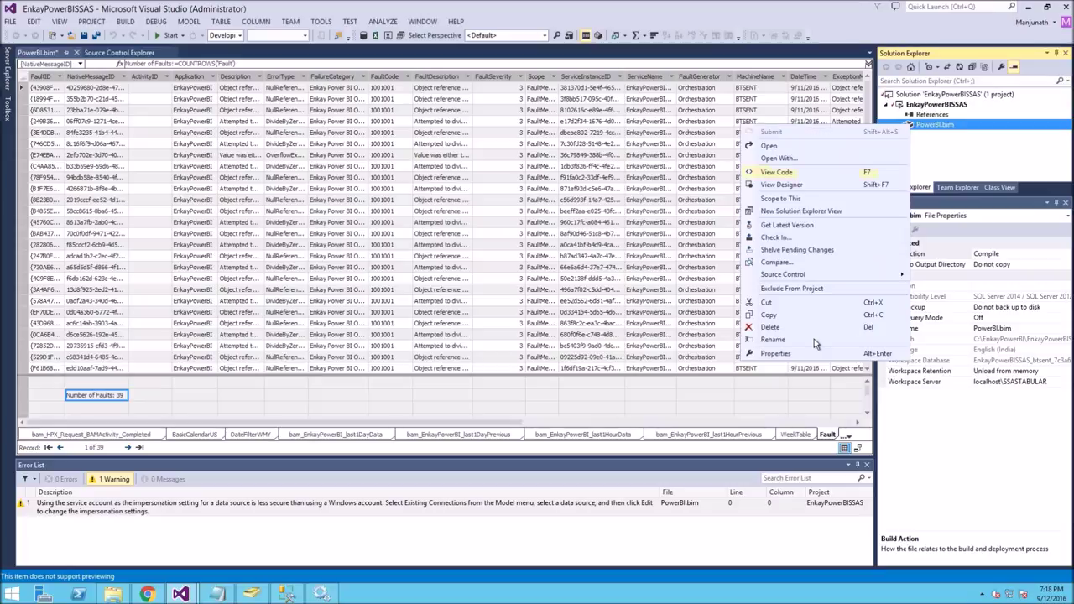
left_click(774, 353)
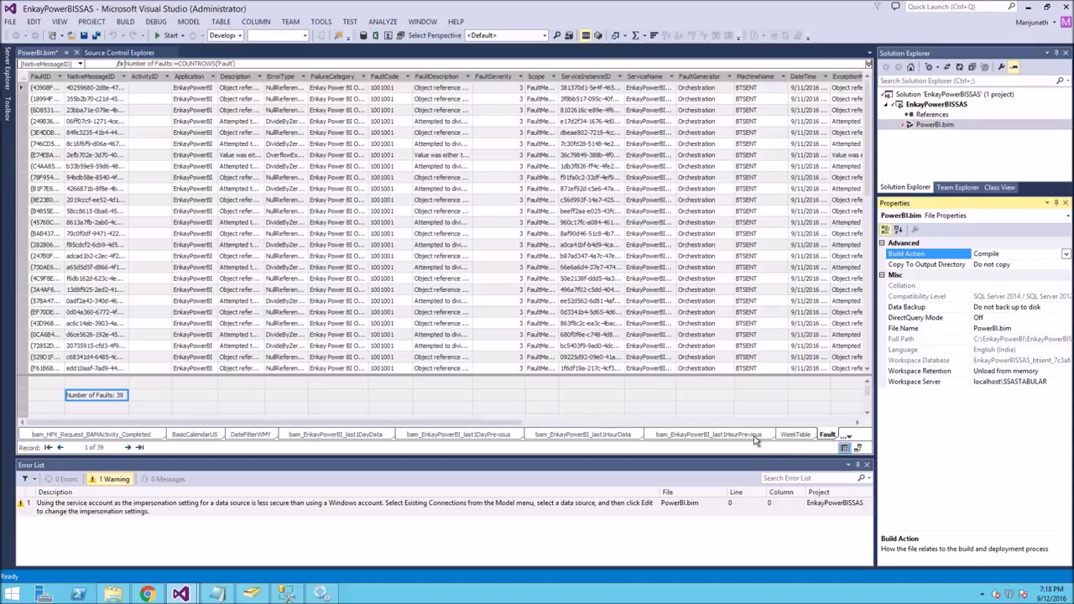
left_click(902, 106)
right_click(901, 104)
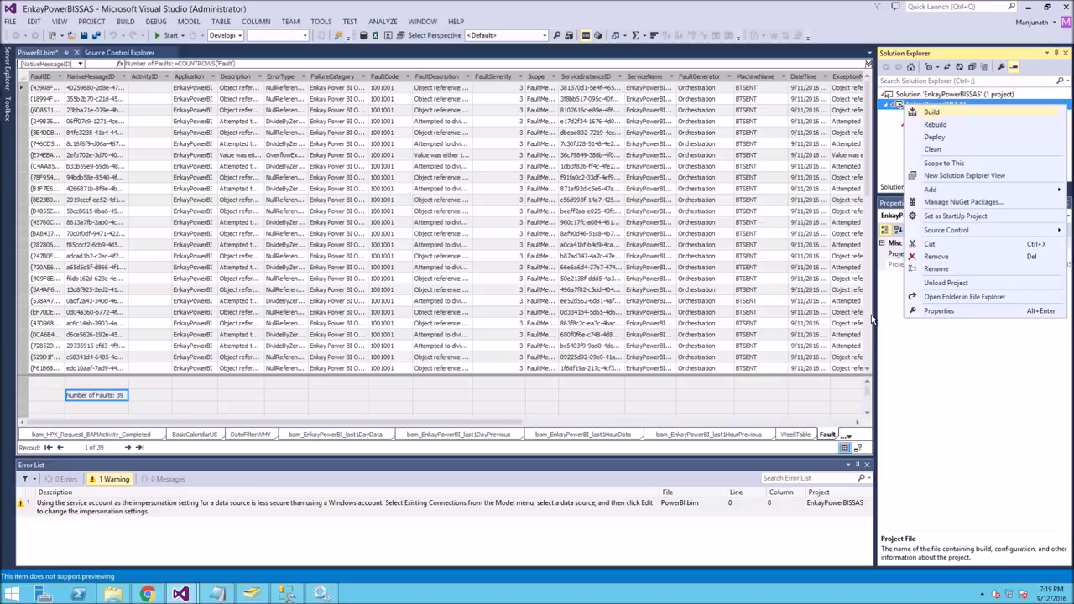
Switch to SQL Server Management Studio and locate the EnkayPowerBISSAS database and its btsent workspace database on the SSASTABULAR server.
left_click(286, 594)
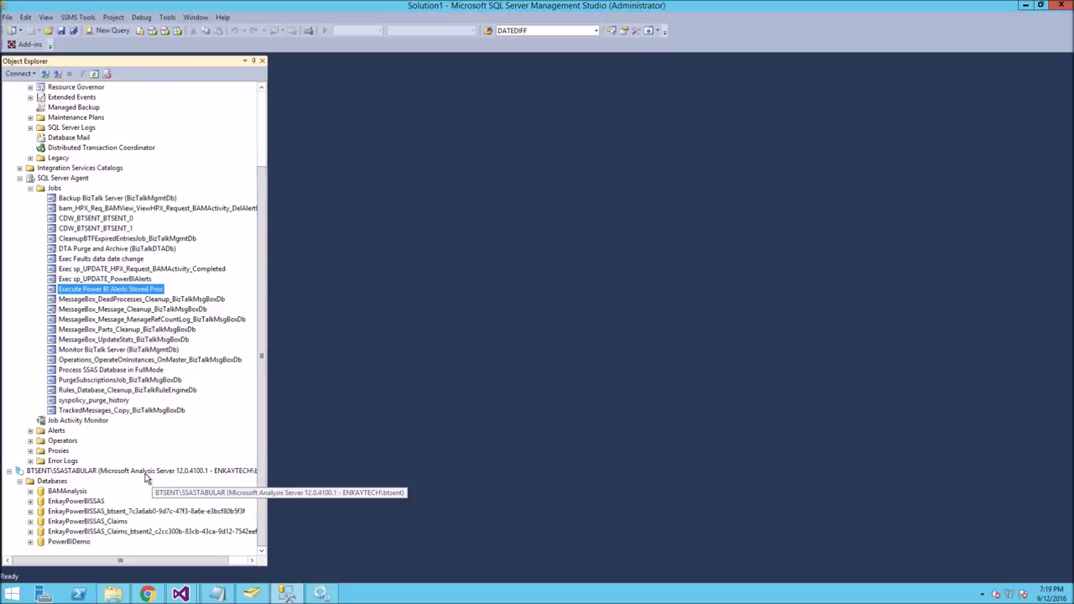
left_click(145, 473)
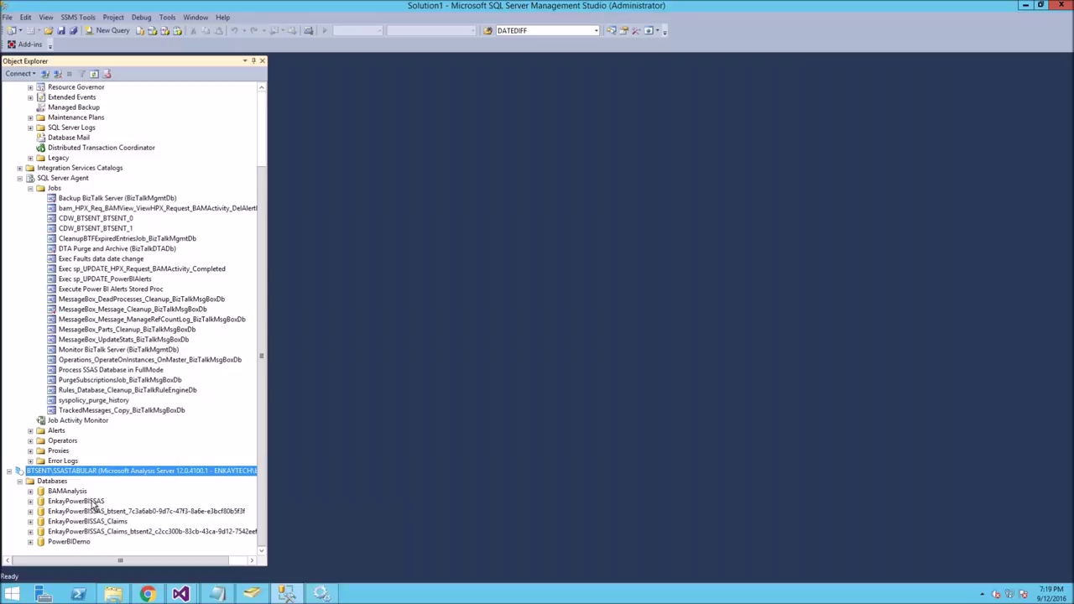
left_click(92, 501)
left_click(185, 512)
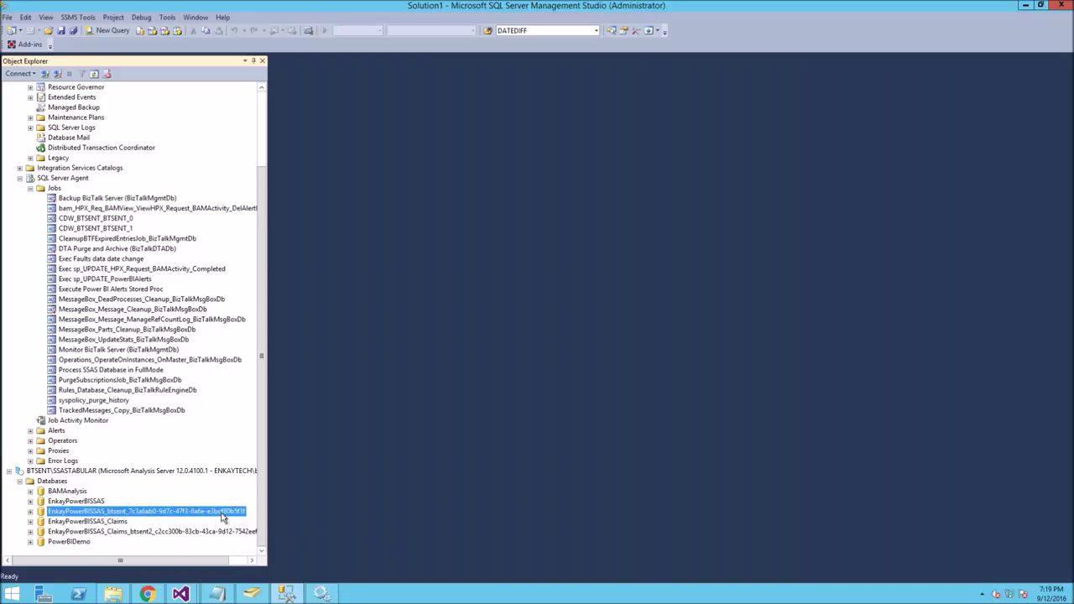
left_click(95, 502)
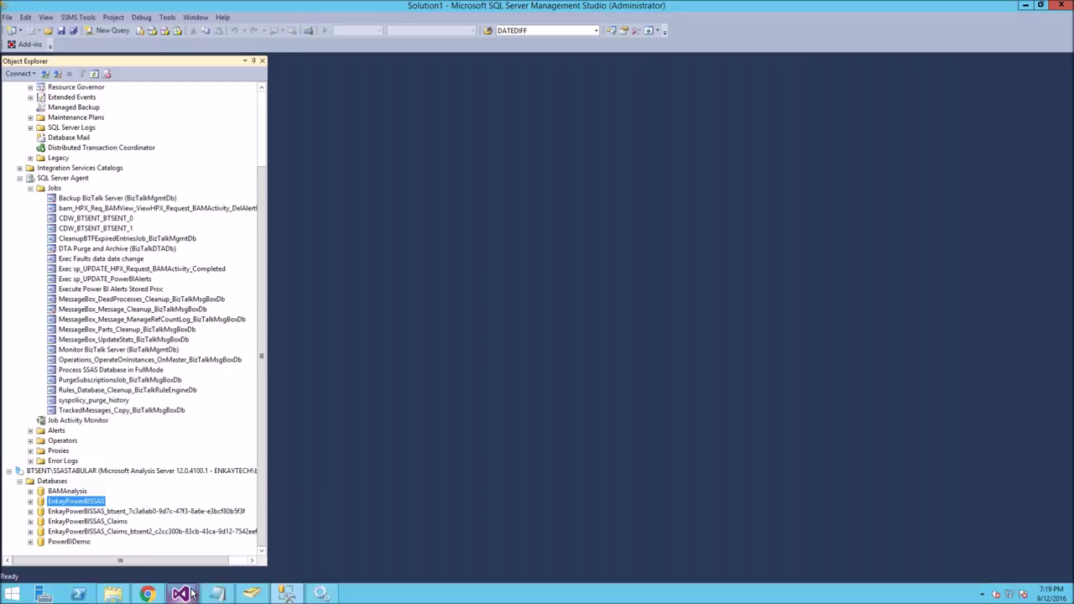
Return to the EnkayPowerBISSAS project in Visual Studio and select the PowerBI.bim model.
mouse_move(191, 594)
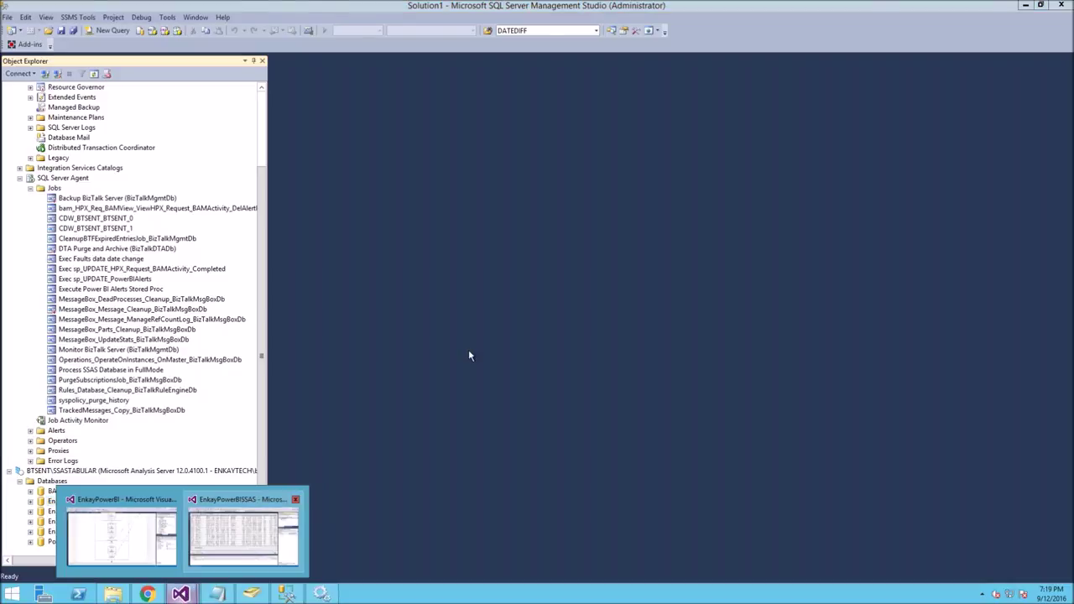
left_click(245, 529)
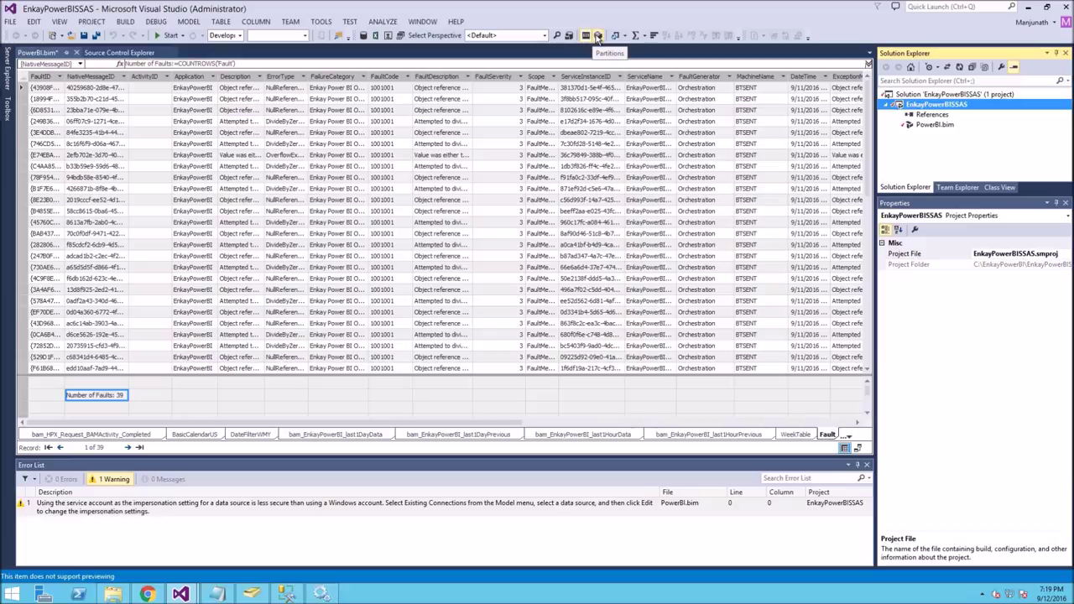
left_click(929, 125)
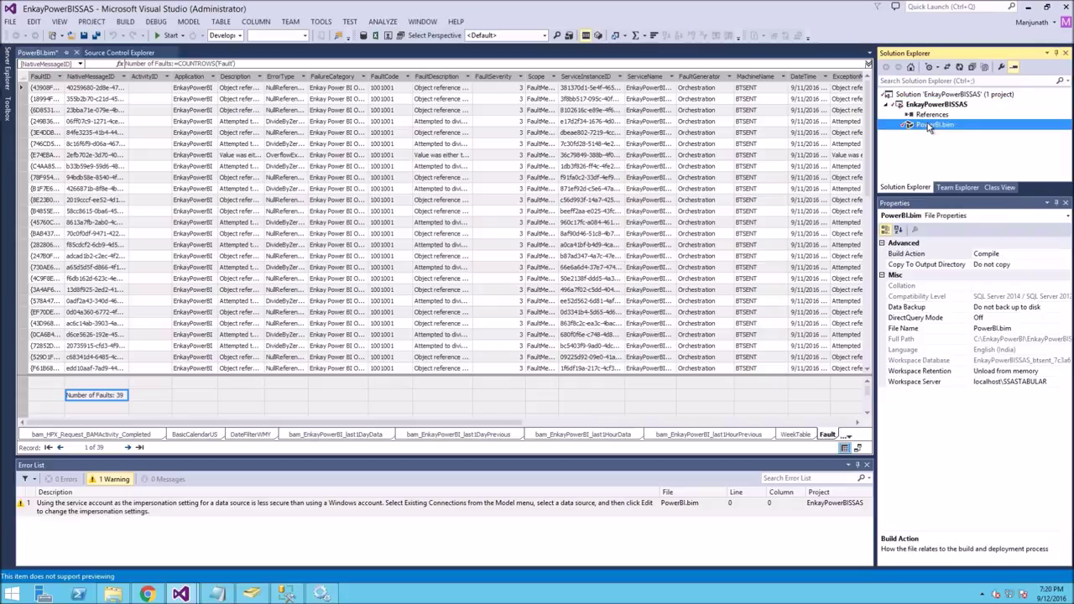
right_click(926, 122)
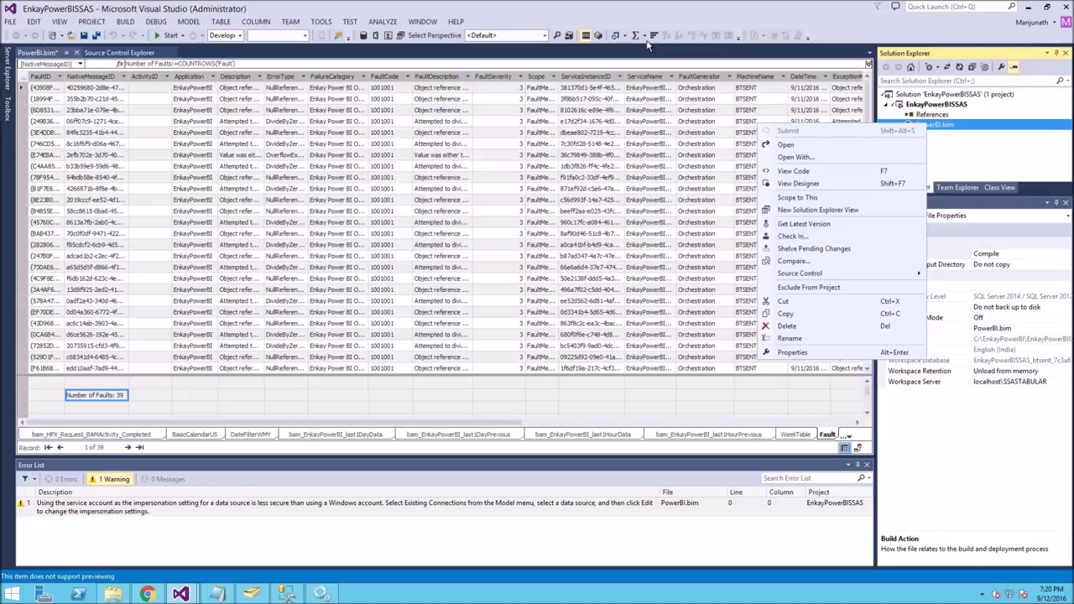
left_click(938, 68)
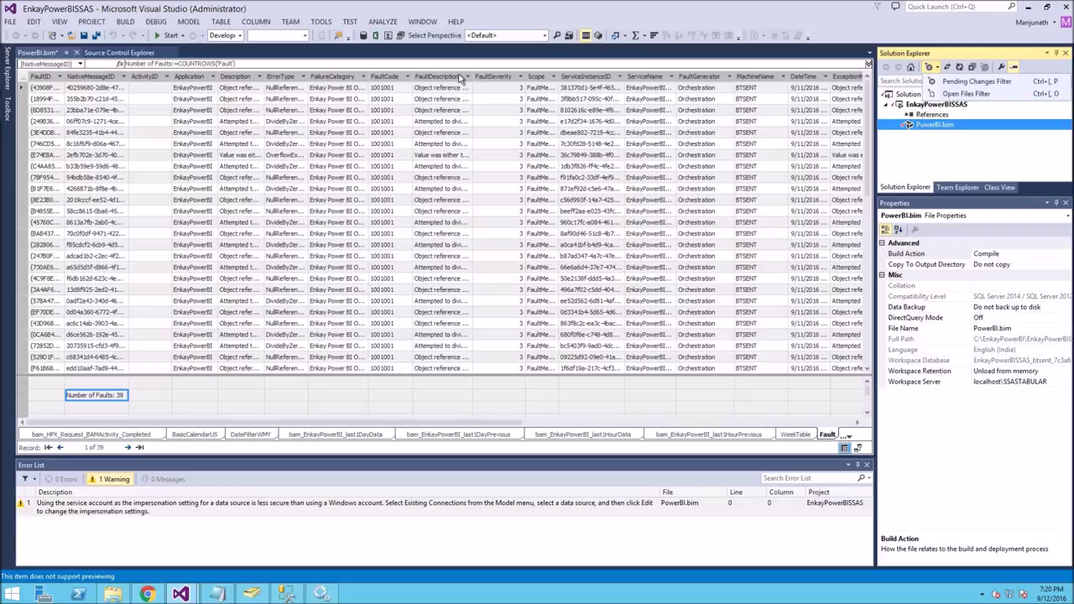
Start the Table Import Wizard, review the available data source types and continue with Microsoft SQL Server.
left_click(364, 37)
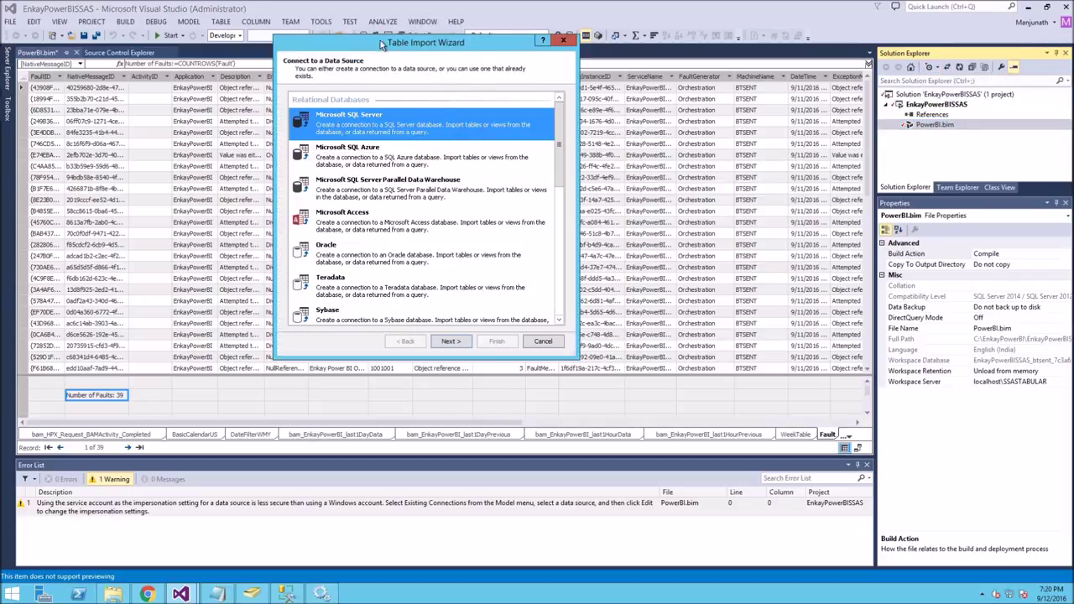
left_click_drag(336, 37, 287, 27)
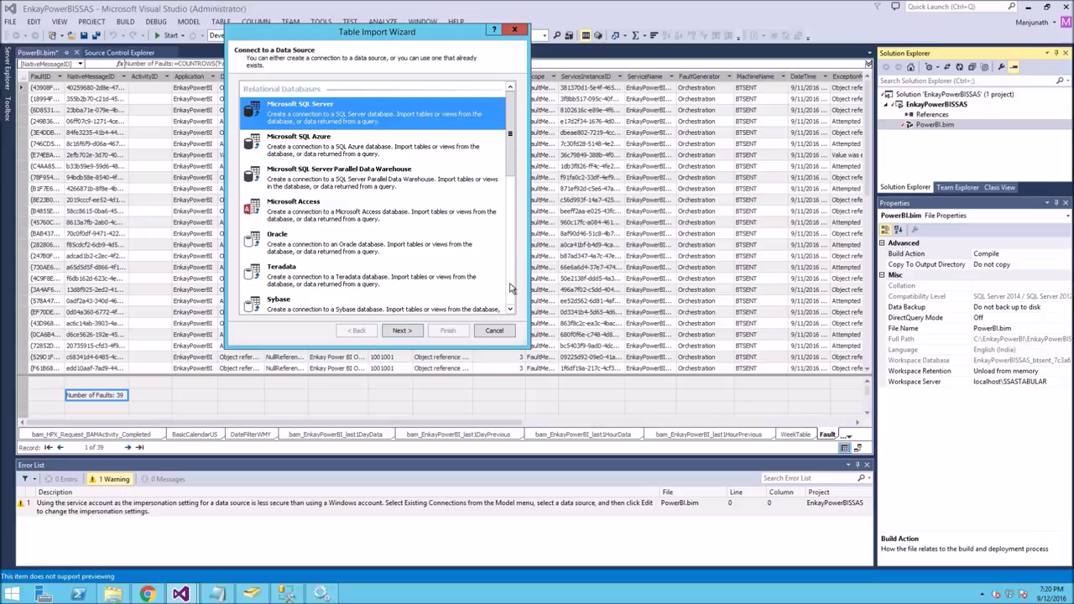
scroll(514, 279, "down", 5)
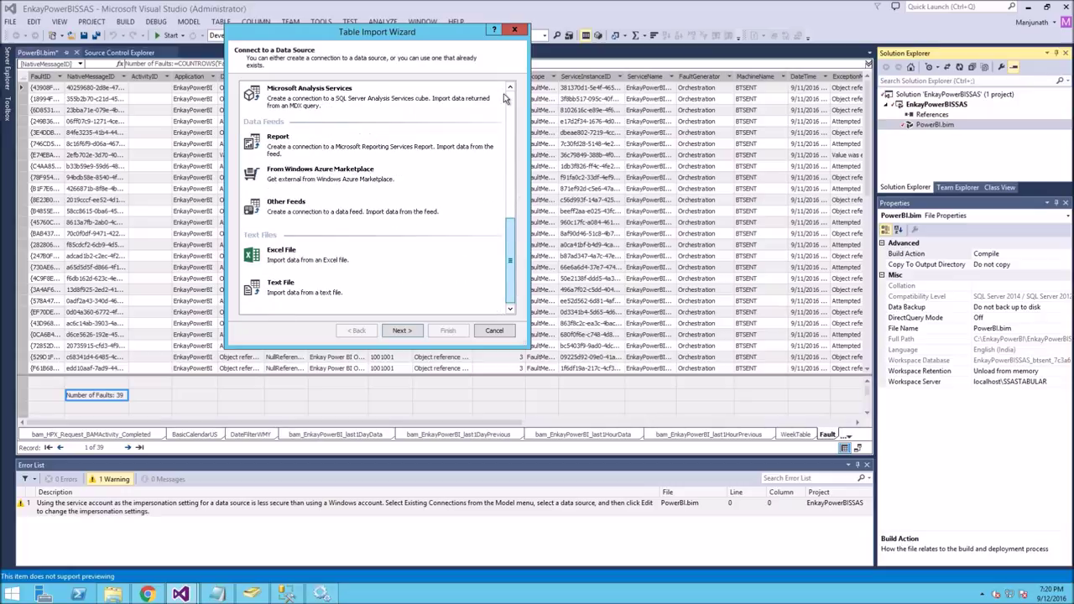
scroll(514, 99, "up", 2)
scroll(514, 99, "up", 4)
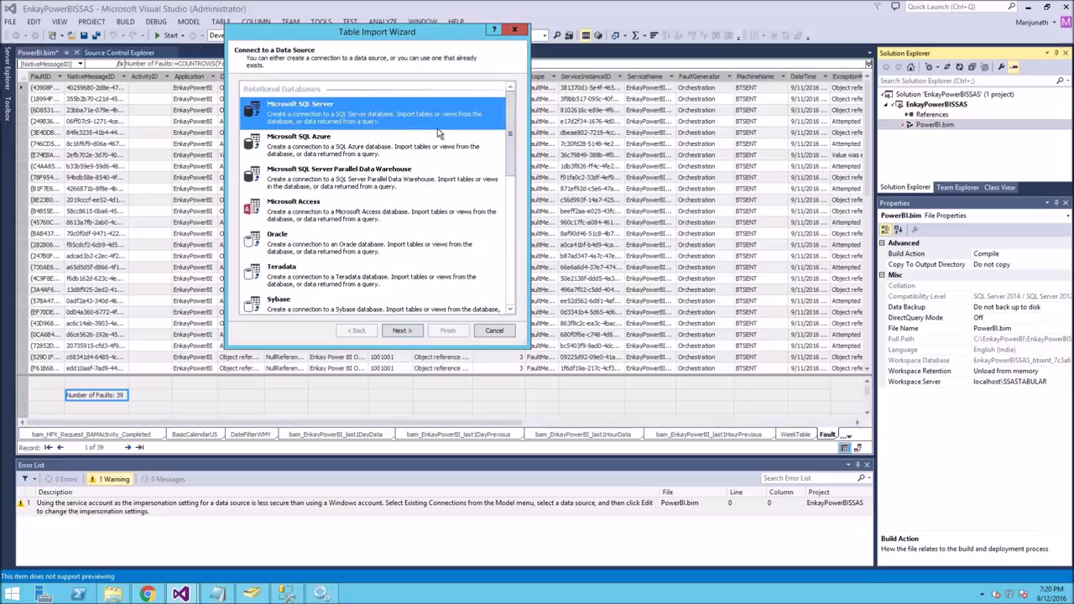
left_click(402, 331)
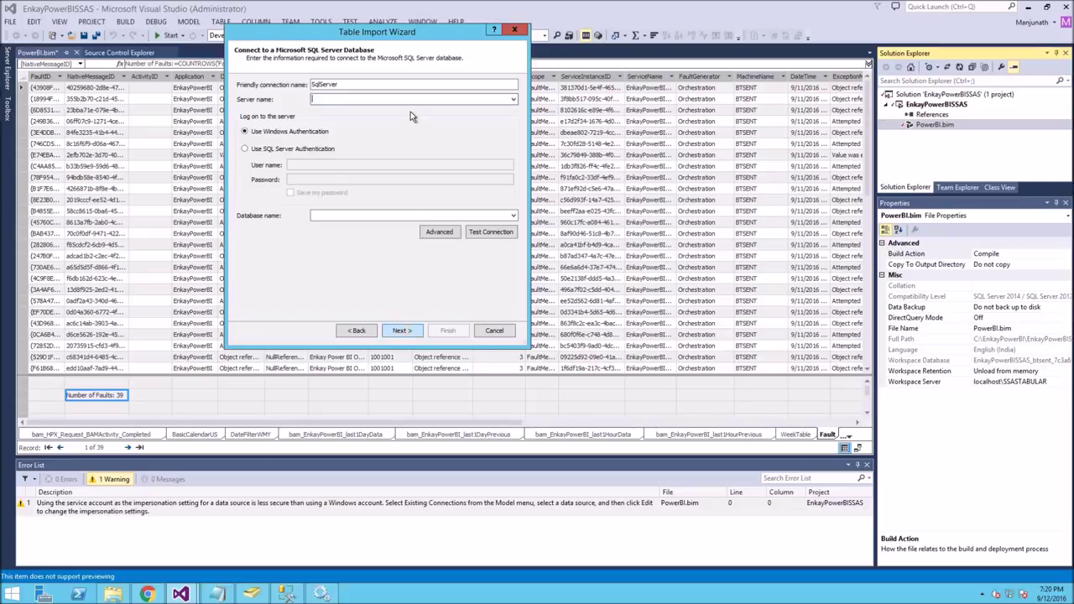
Set the import connection's server to BTSENT and list the databases available on it.
left_click(514, 99)
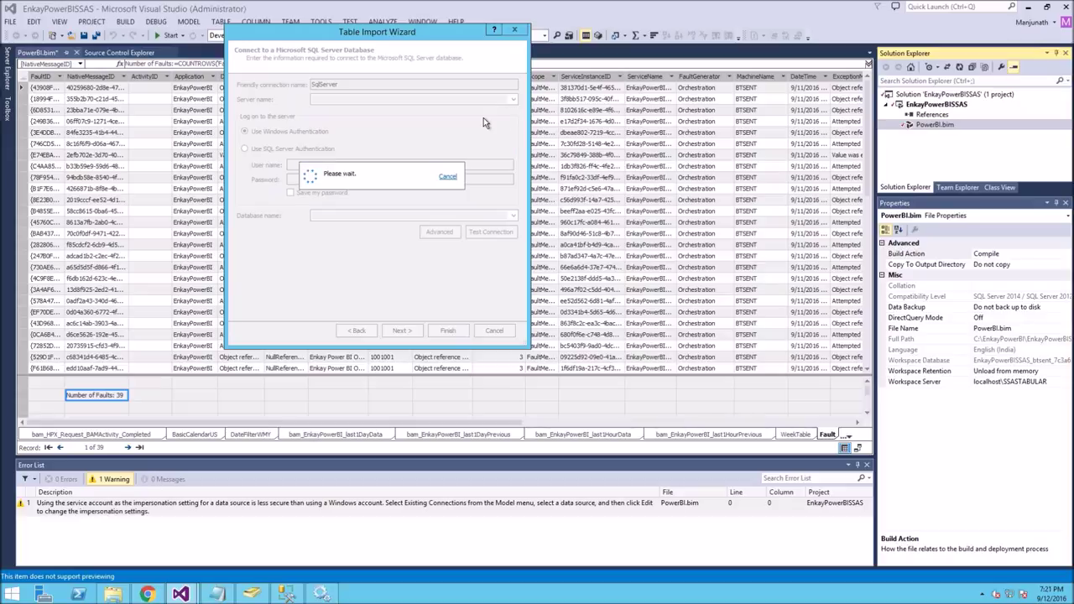
left_click(334, 109)
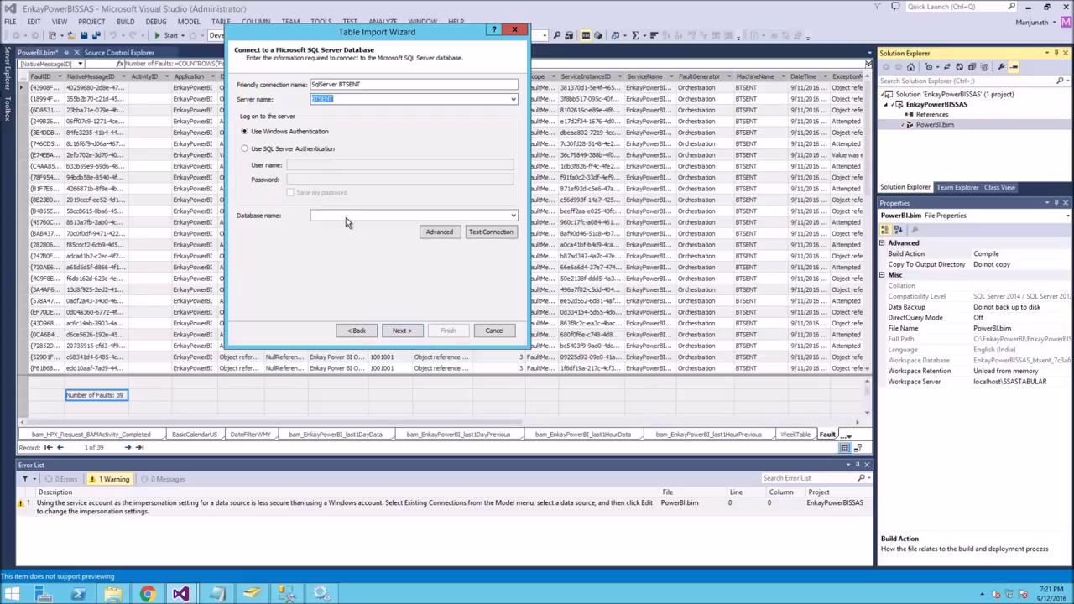
left_click(514, 215)
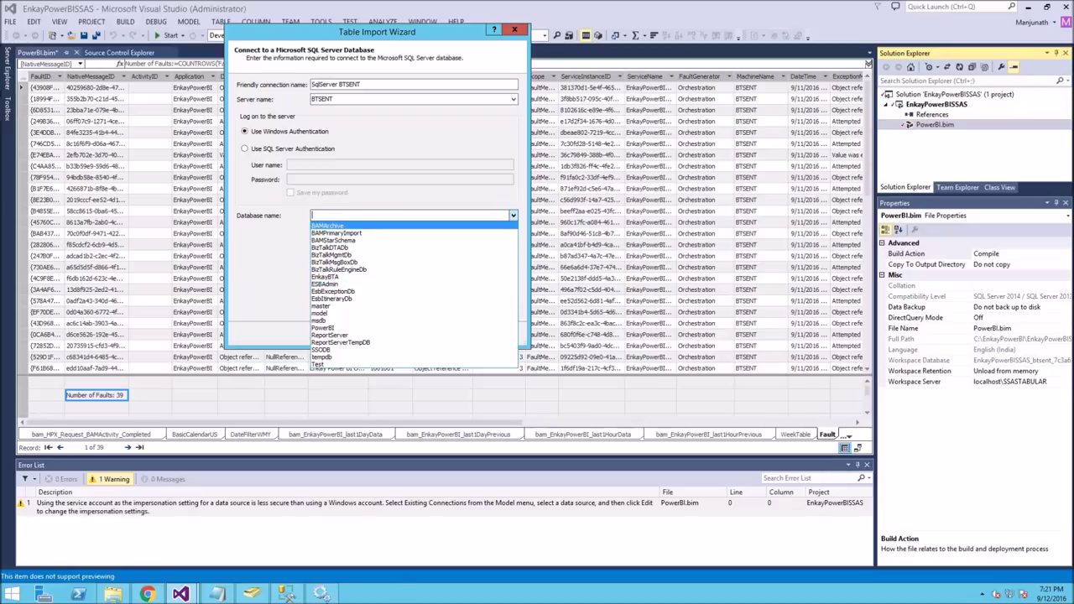
Switch to SQL Server Management Studio, expand the databases of the btsent server and select the BAMPrimaryImport database.
left_click(288, 596)
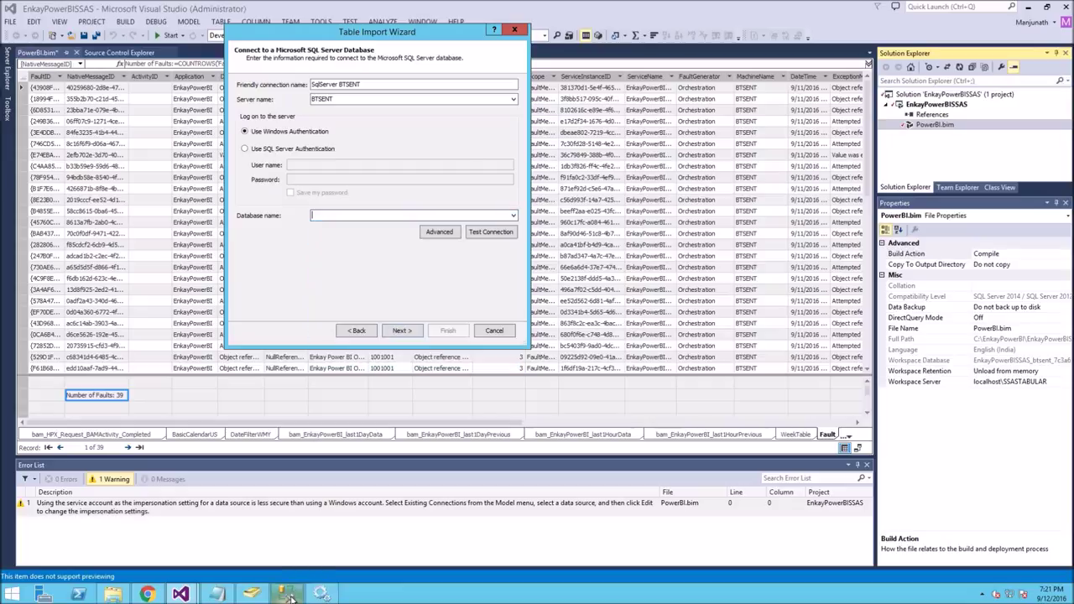
left_click(288, 595)
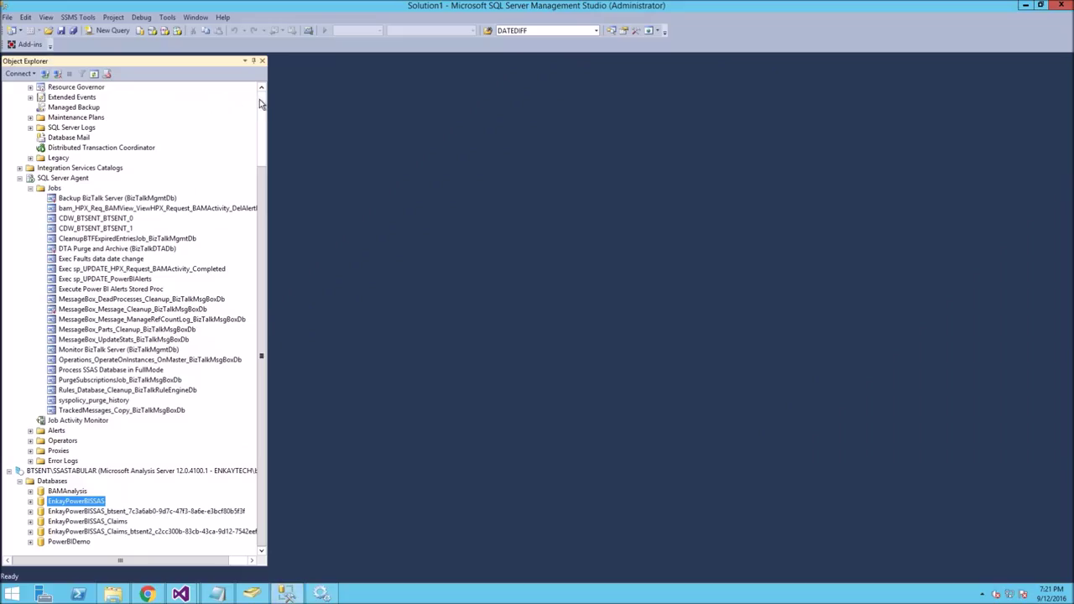
scroll(260, 103, "up", 3)
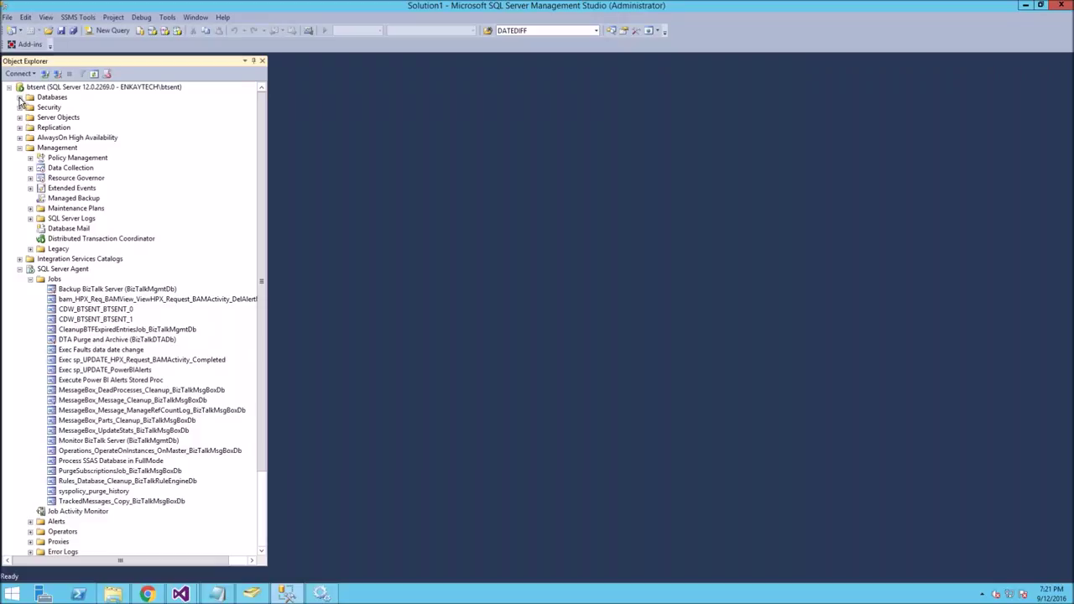
left_click(19, 97)
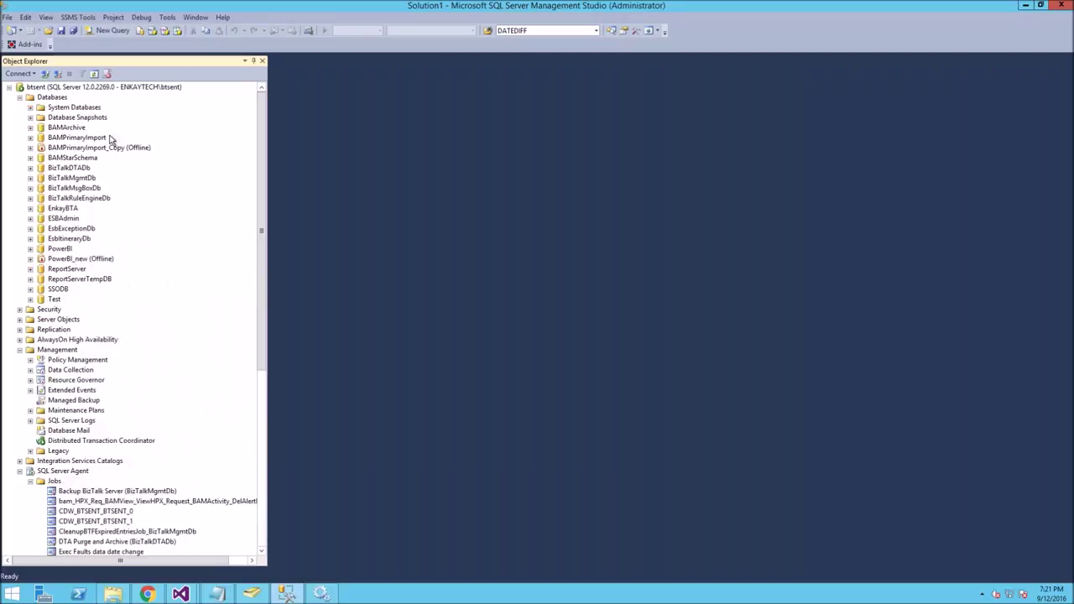
left_click(77, 138)
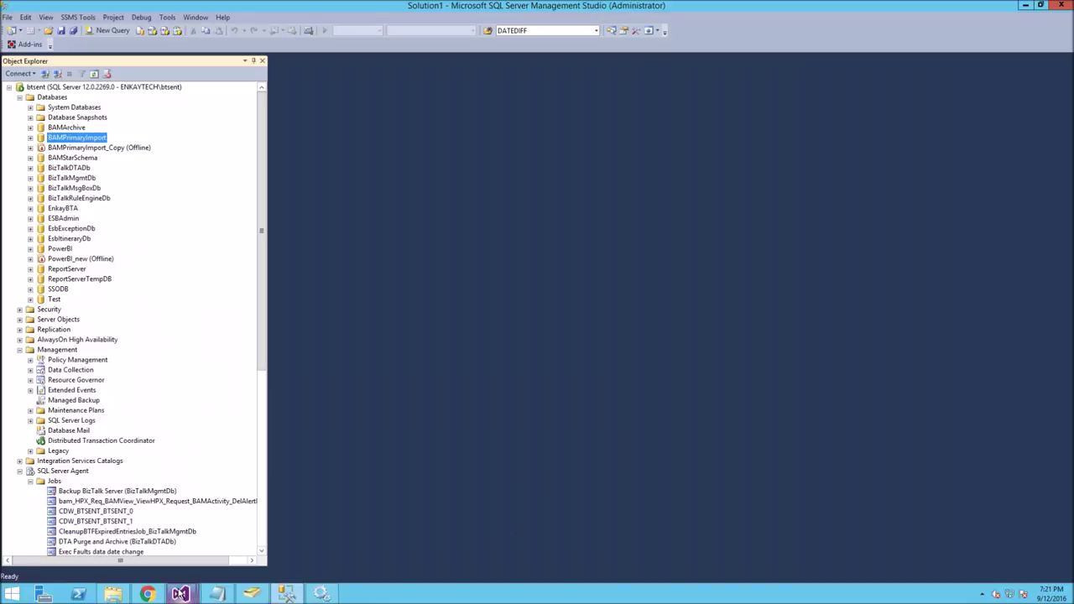
Return to the EnkayPowerBISSAS project in Visual Studio, choose EsbExceptionDb as the import database and continue.
left_click(179, 594)
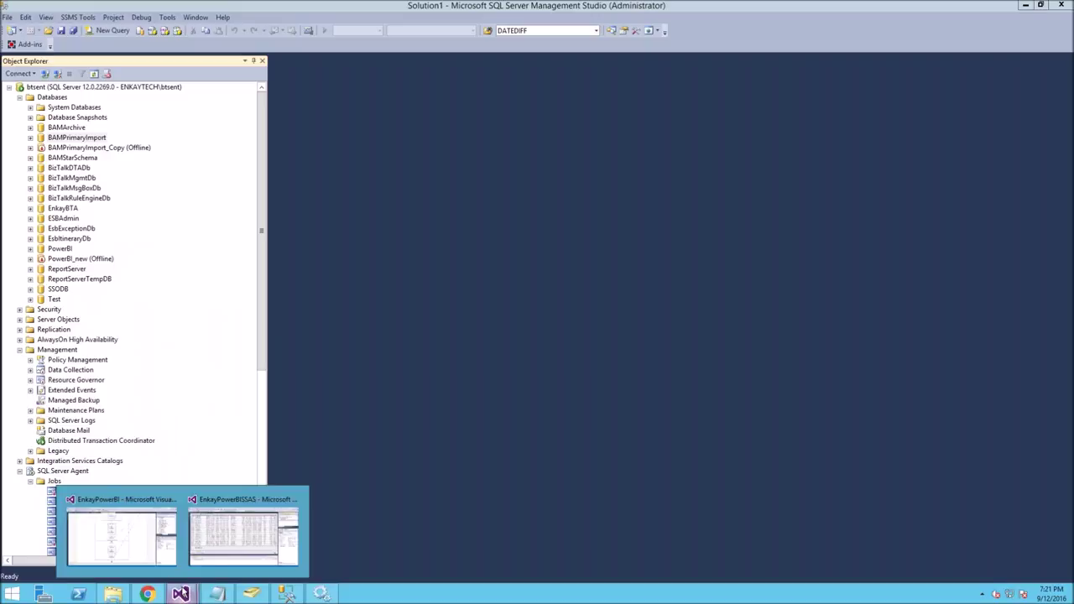
left_click(244, 537)
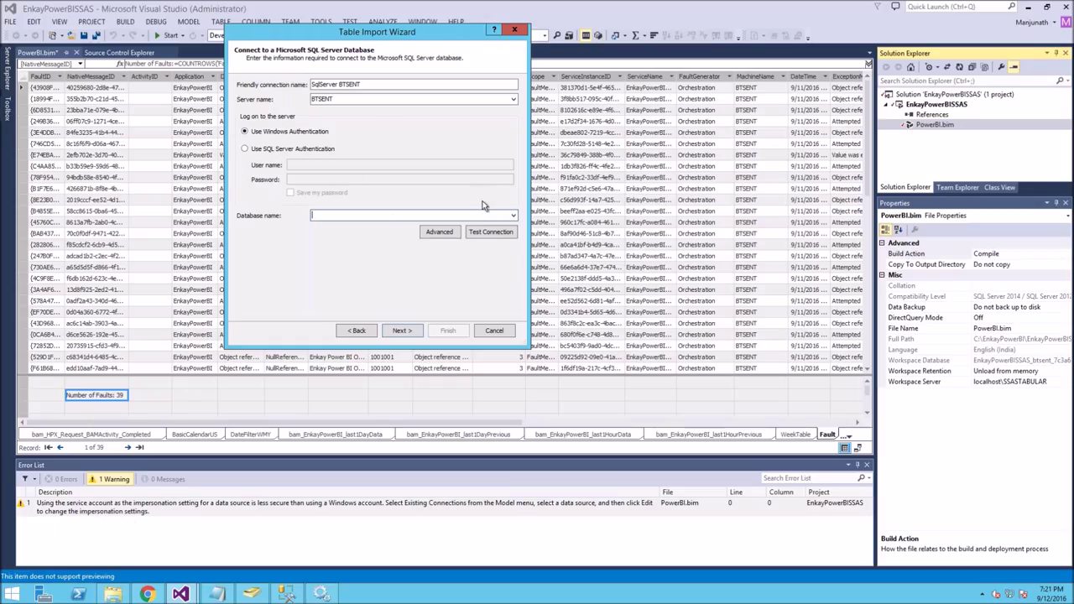
left_click(514, 217)
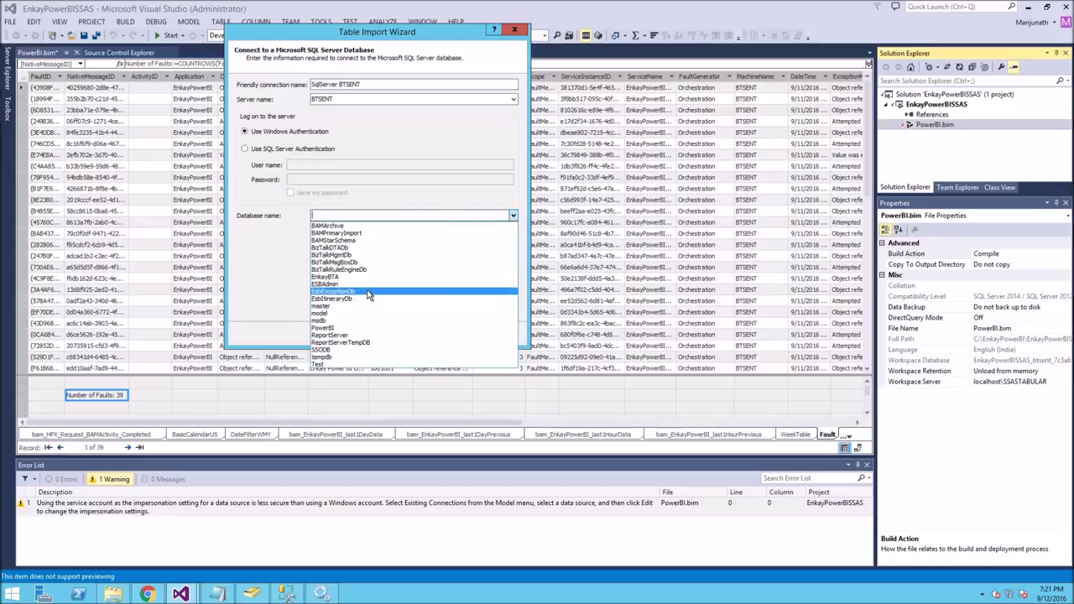
left_click(366, 293)
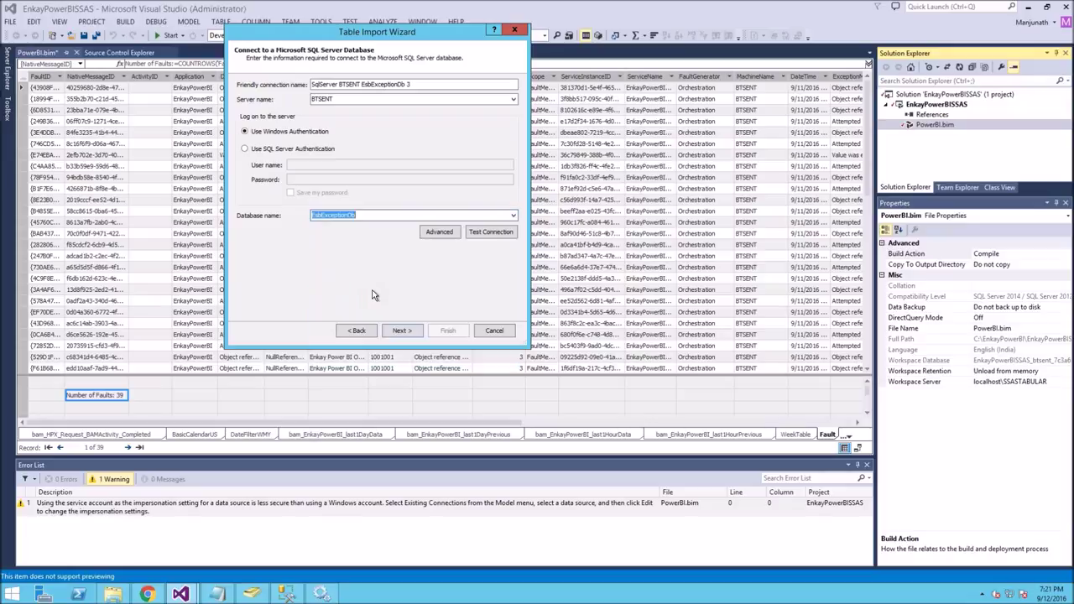
left_click(407, 332)
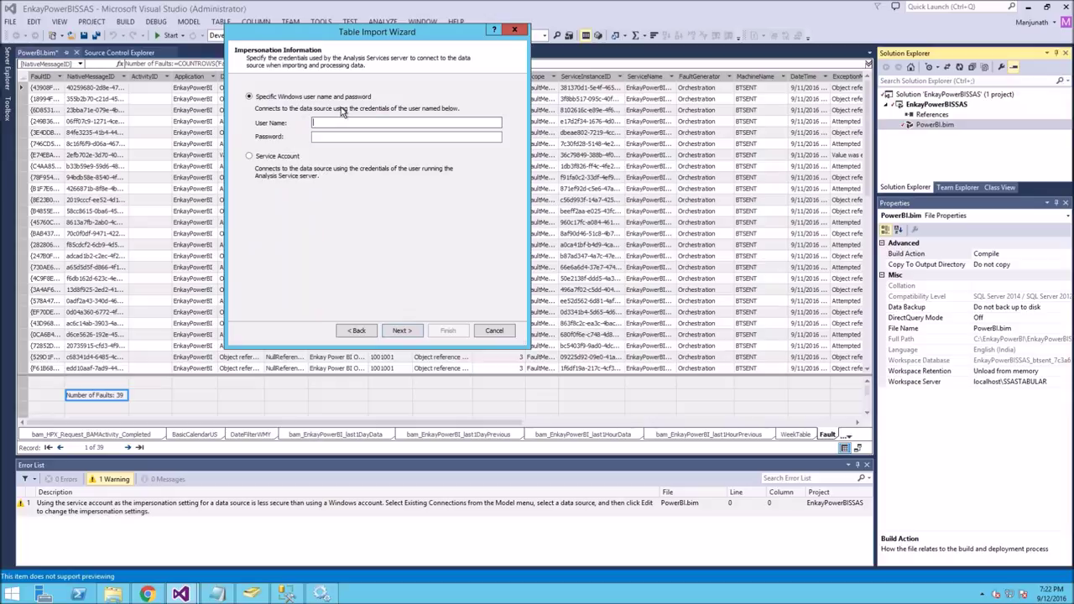
Use the service account for impersonation and choose to import from a list of tables and views.
left_click(271, 159)
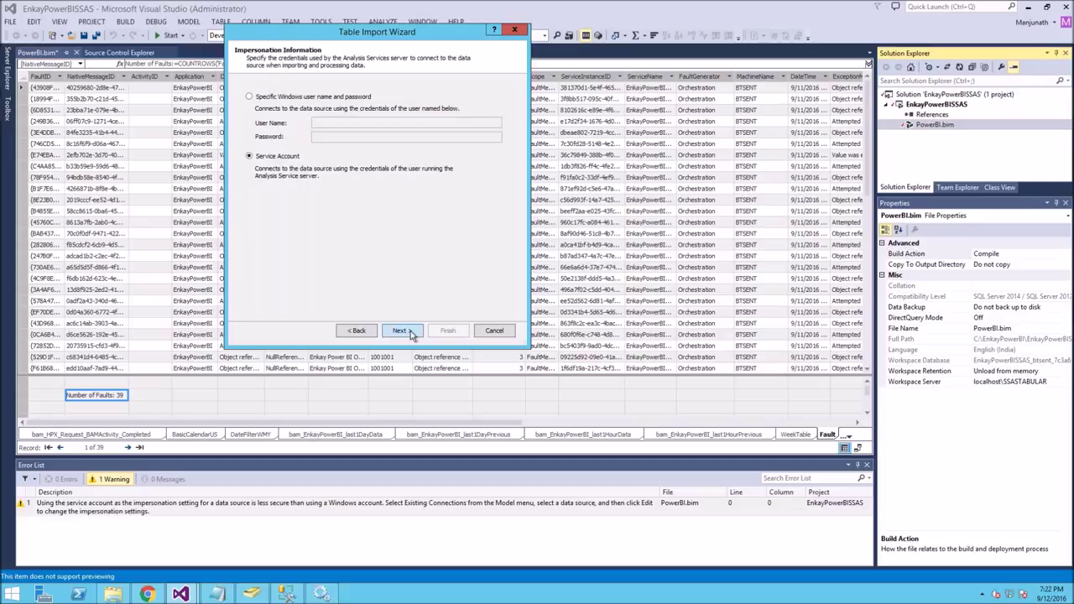
left_click(402, 331)
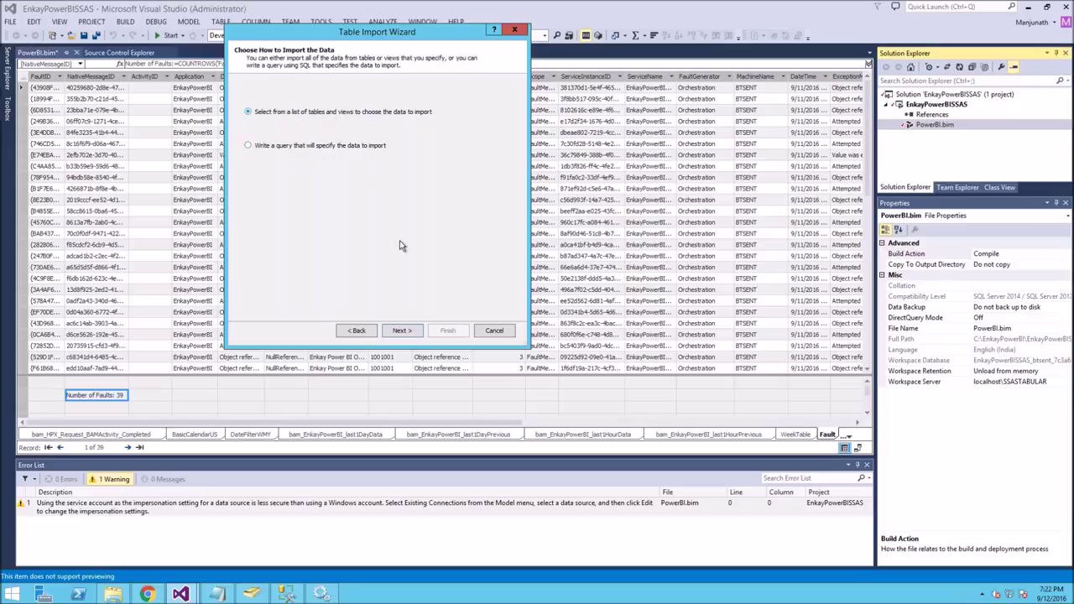
left_click(402, 331)
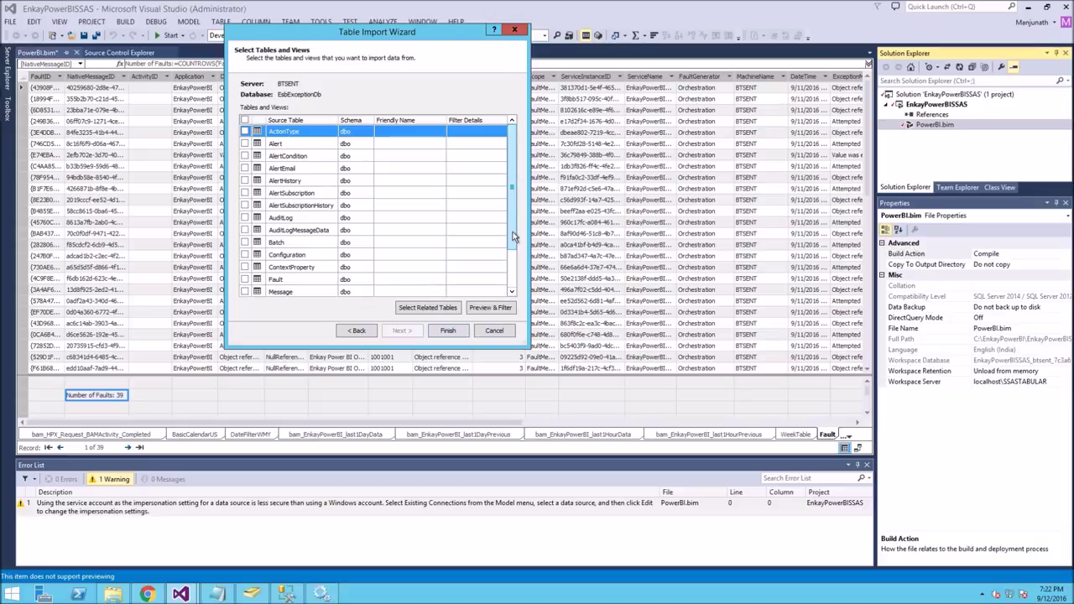
Mark the Fault table for import, cancel the Table Import Wizard and confirm exiting it.
scroll(513, 231, "down", 1)
left_click(245, 254)
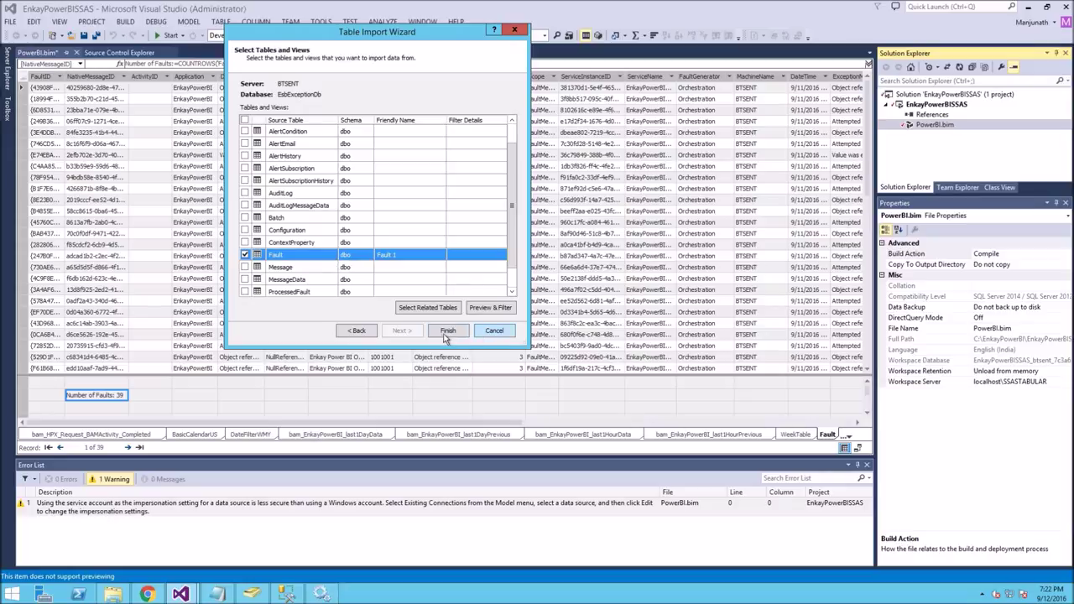
left_click(494, 331)
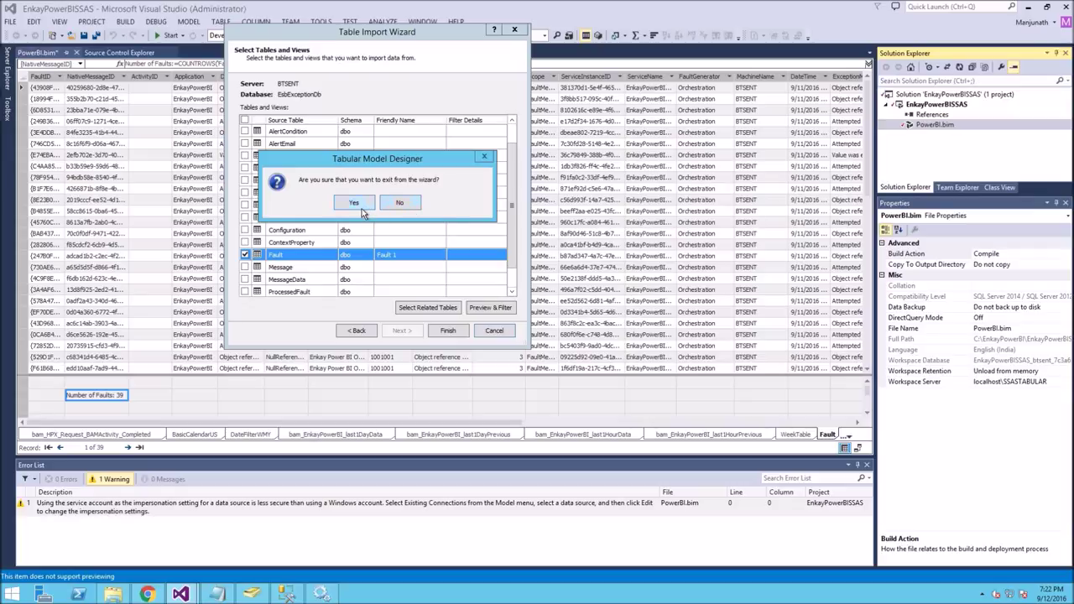
left_click(359, 207)
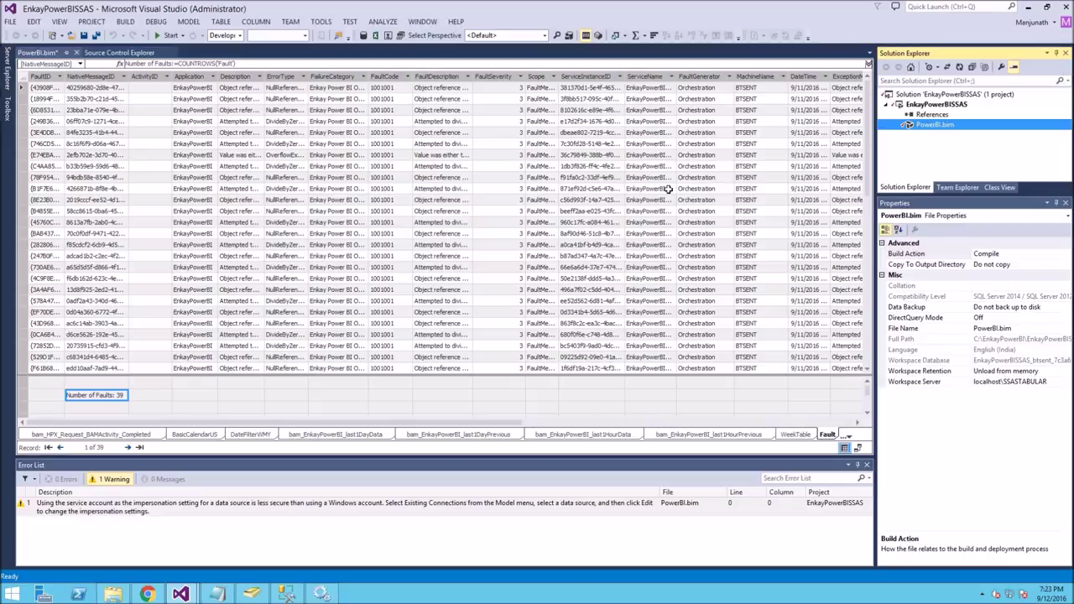
In the Fault table, select the Number of Faults measure and try erasing its COUNTROWS formula.
left_click(828, 434)
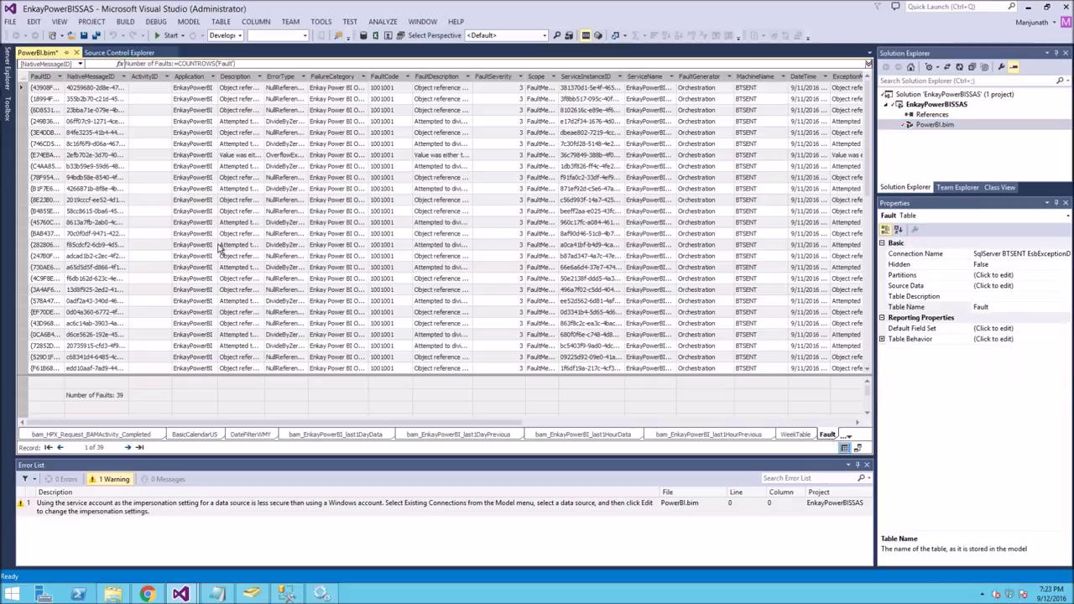
left_click(113, 397)
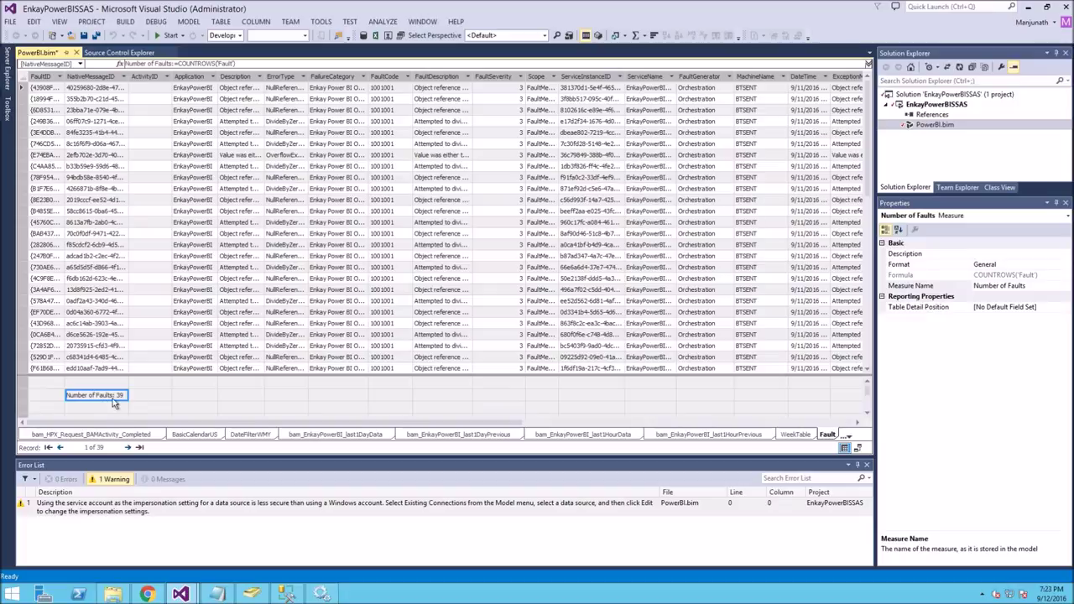
left_click(256, 64)
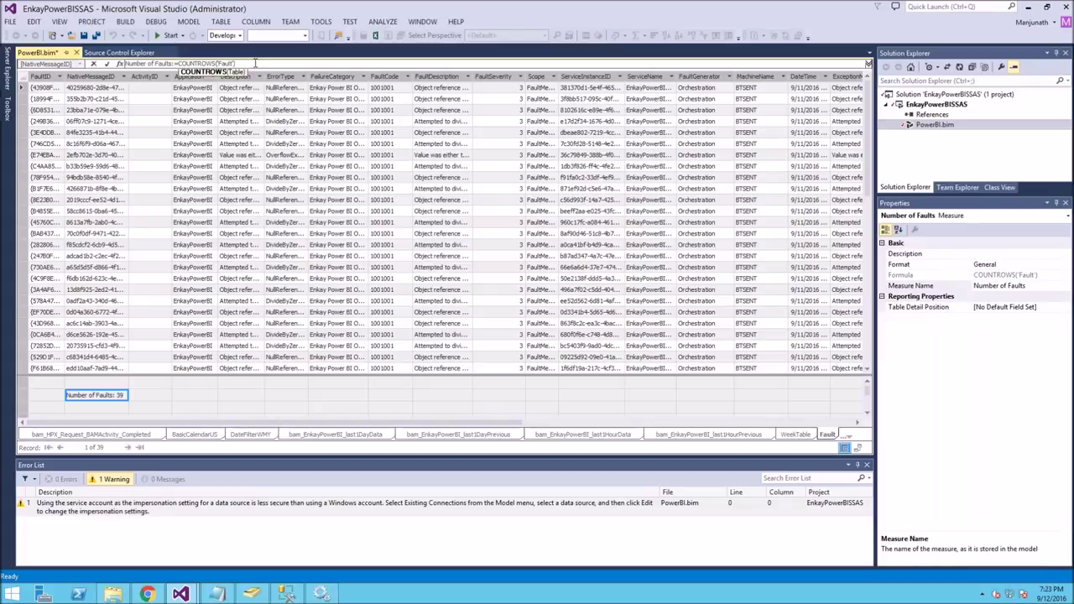
key("BackSpace")
key("BackSpace")
key("BackSpace")
key("BackSpace")
key("BackSpace")
key("BackSpace")
key("BackSpace")
key("BackSpace")
key("BackSpace")
key("BackSpace")
key("BackSpace")
key("BackSpace")
key("BackSpace")
key("BackSpace")
key("BackSpace")
key("BackSpace")
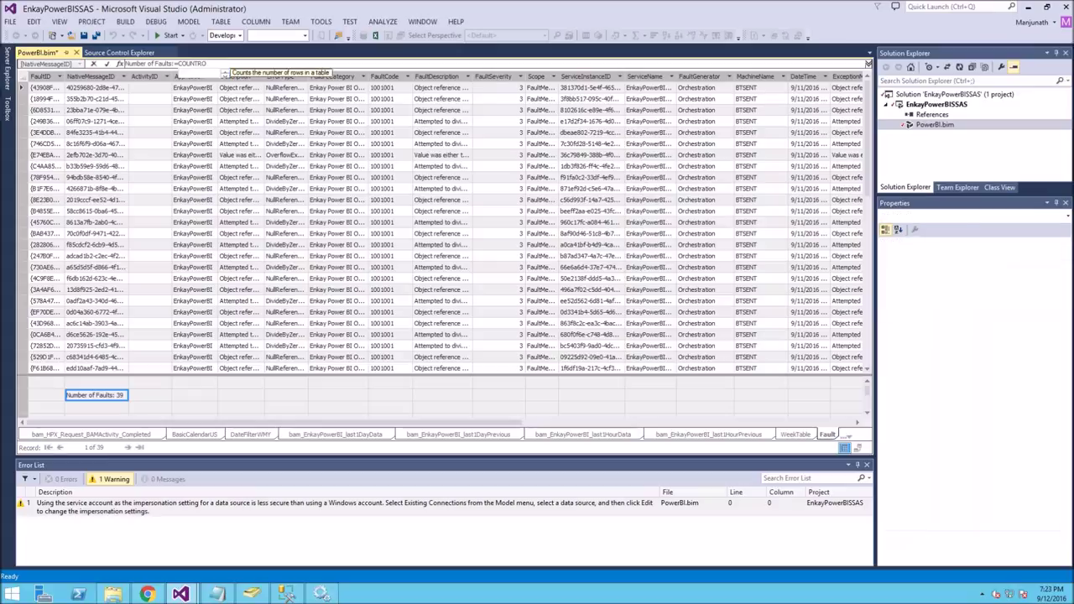
key("BackSpace")
key("BackSpace")
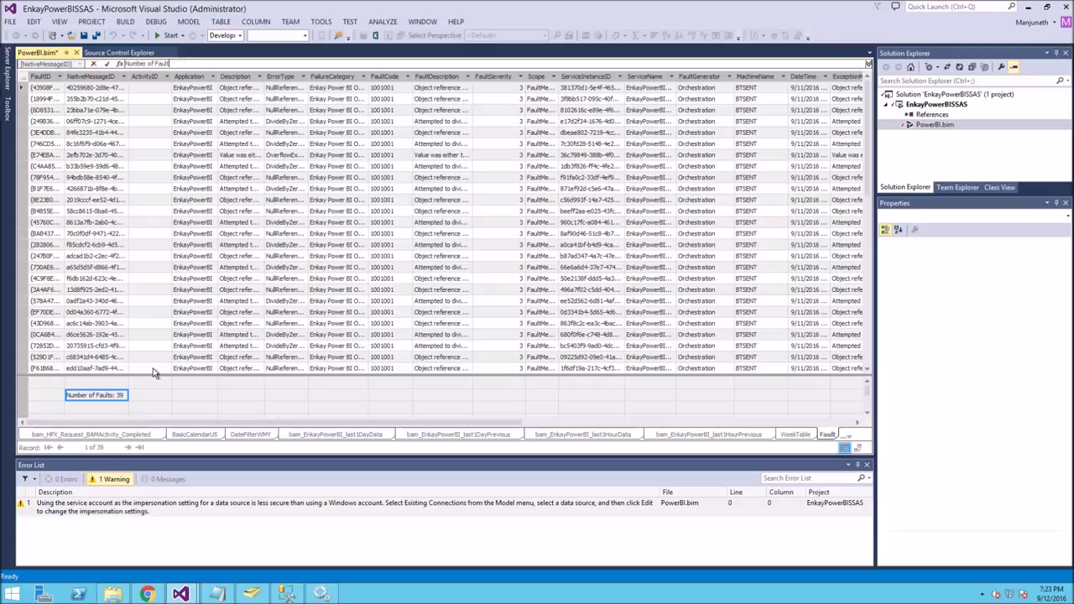
Decline permanently deleting the measure from the model and reselect Number of Faults with its original formula.
key("Delete")
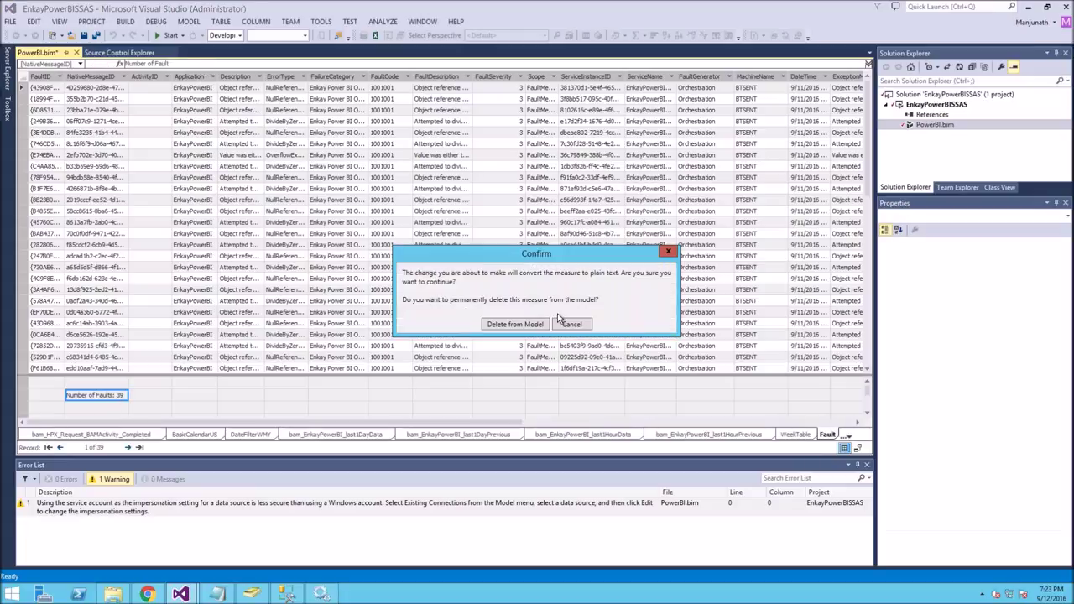
left_click(577, 327)
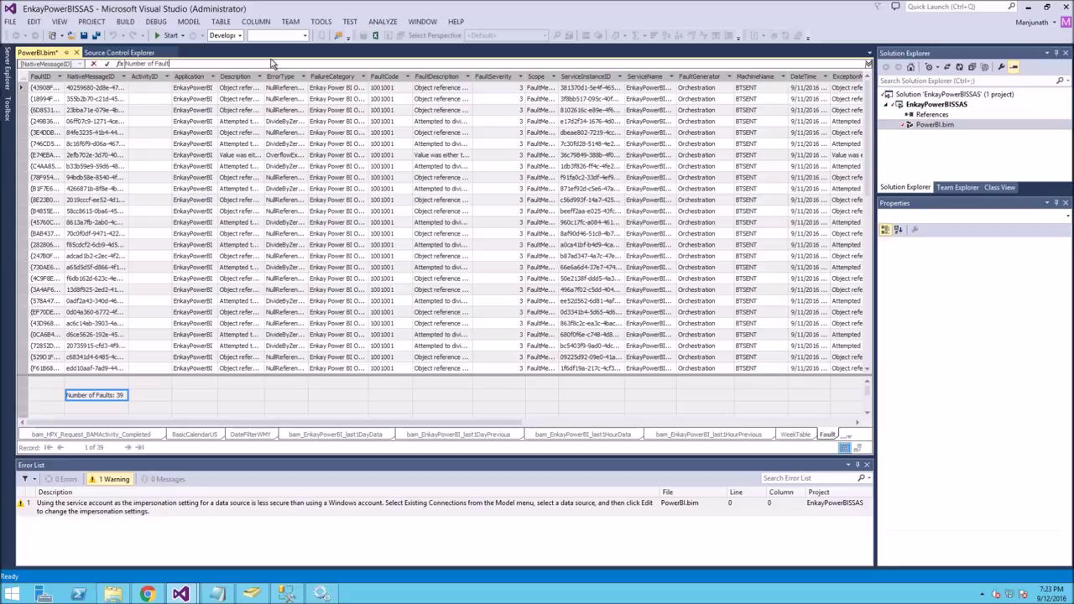
left_click(173, 397)
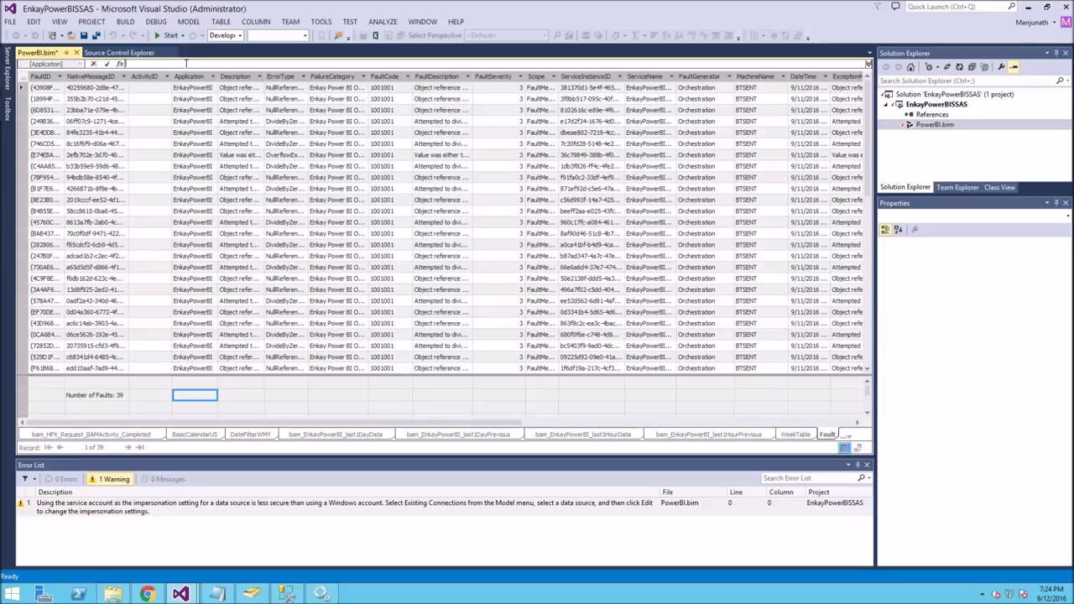
left_click(110, 395)
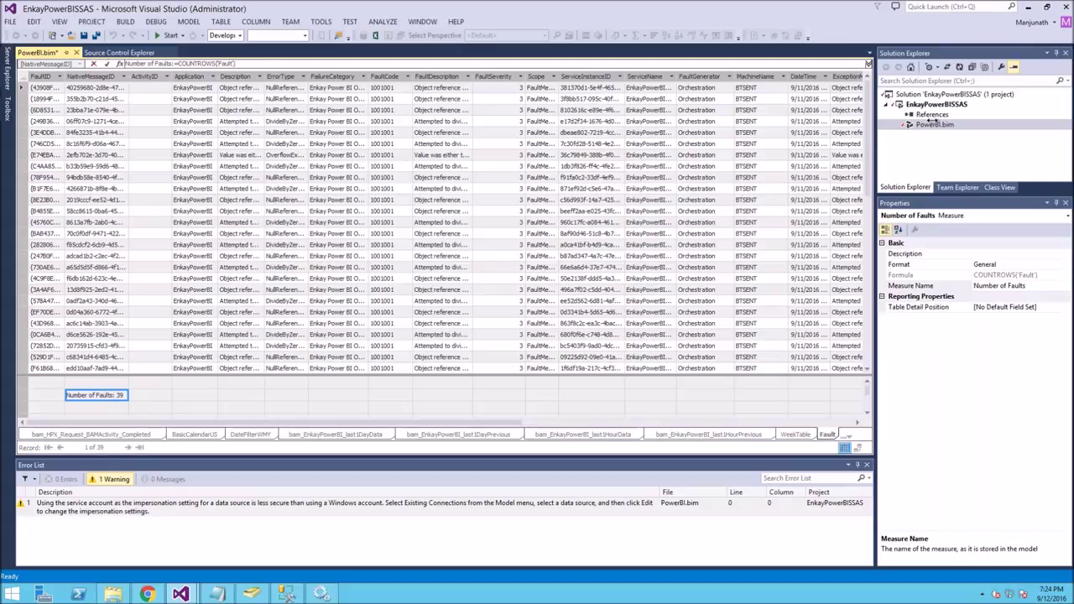
left_click(937, 106)
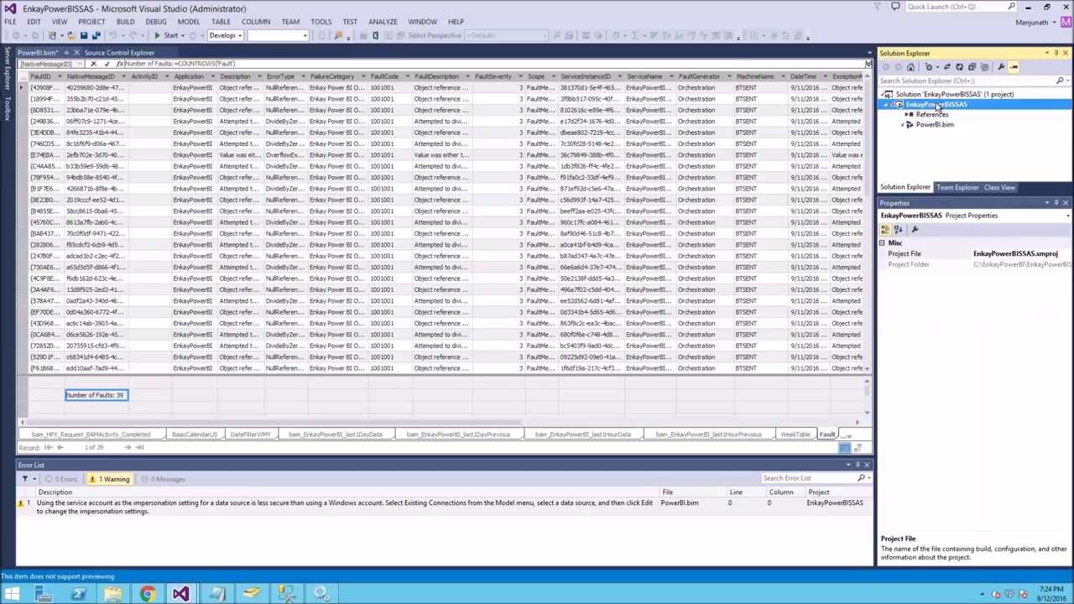
right_click(937, 106)
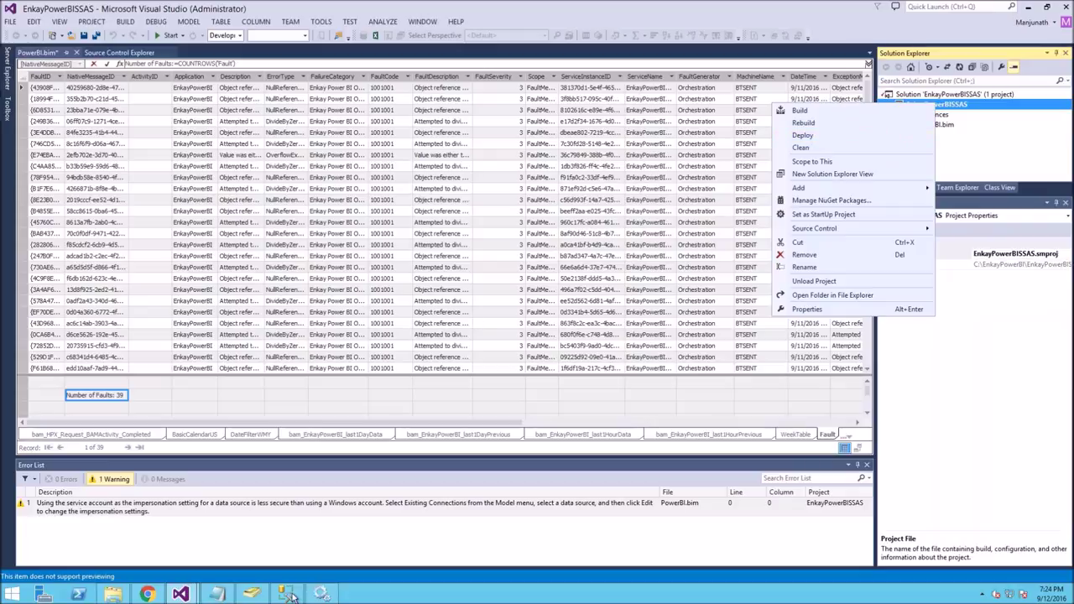
mouse_move(290, 594)
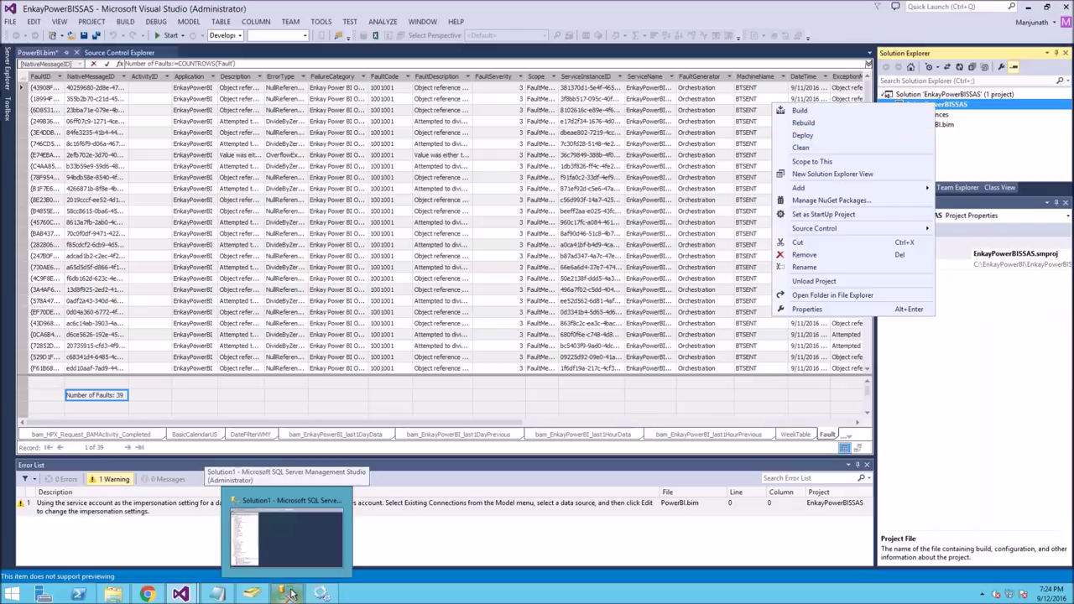
mouse_move(289, 556)
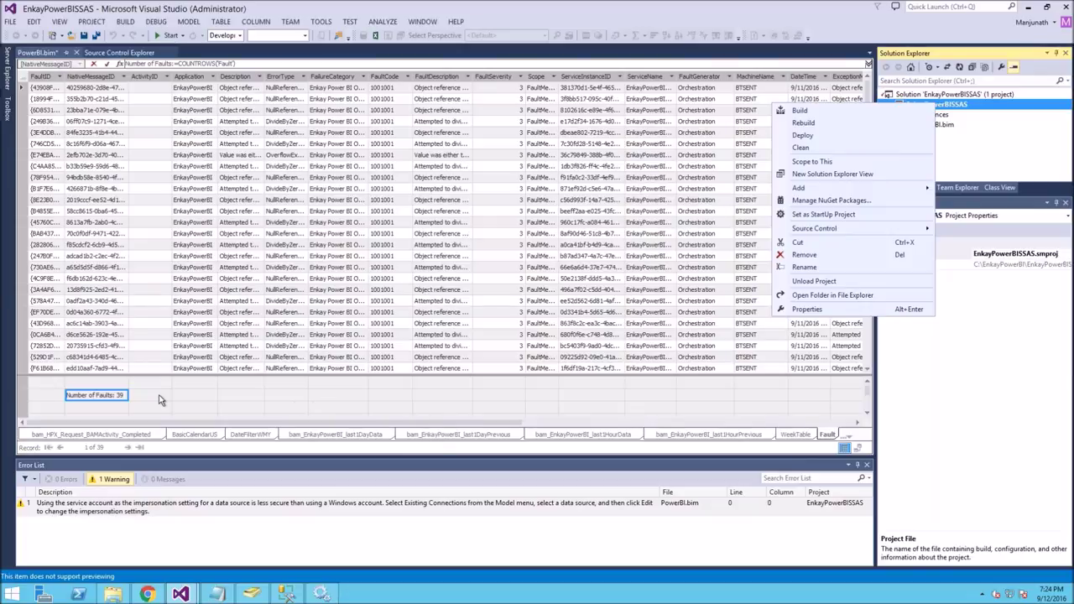
left_click(96, 396)
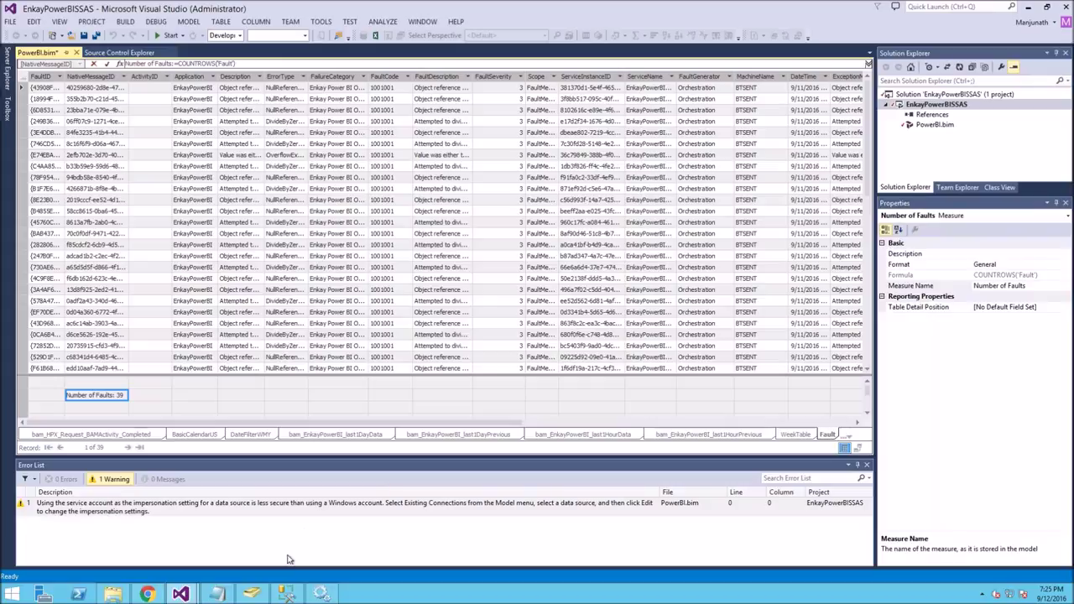
Deploy the EnkayPowerBISSAS project and look through the deployment's work items down to the Fault table.
left_click(920, 107)
right_click(921, 106)
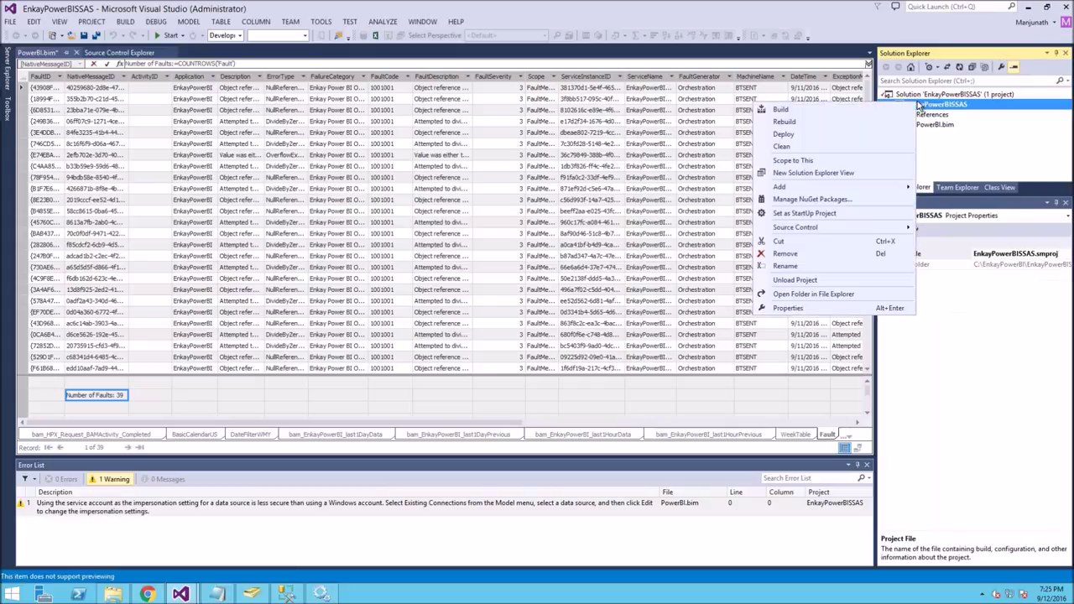
left_click(800, 137)
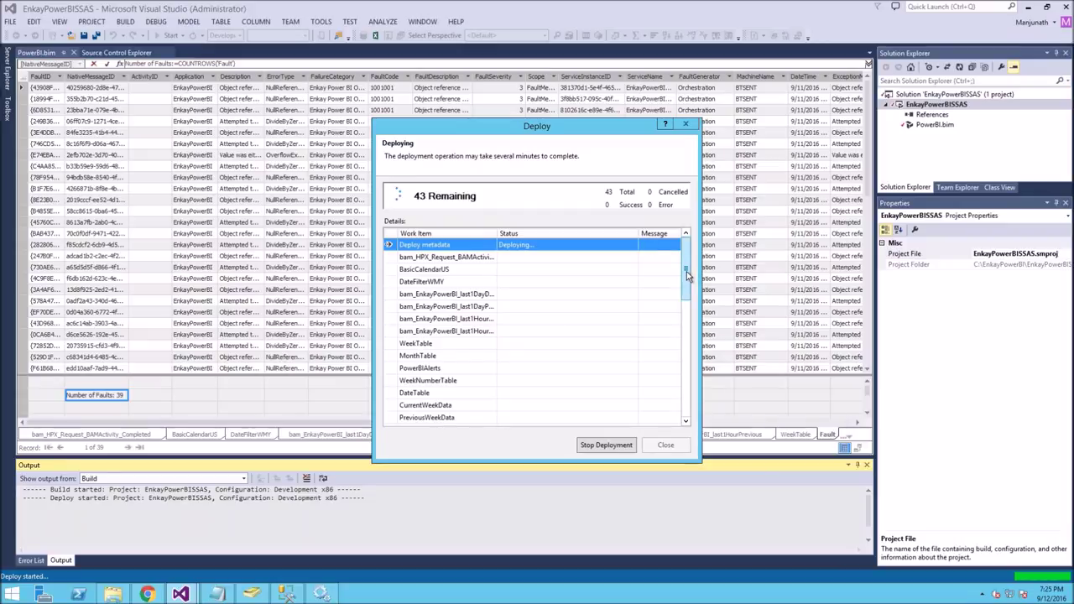
left_click_drag(686, 274, 695, 415)
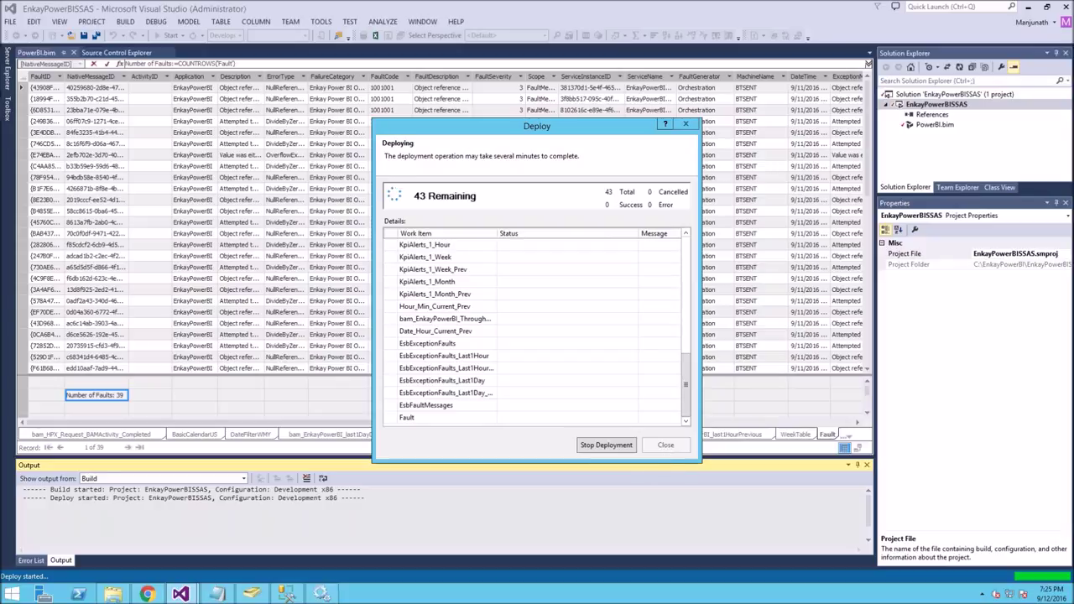
Minimize the BTSENT remote desktop session and switch to the local browser showing the Azure portal.
mouse_move(586, 5)
mouse_move(646, 7)
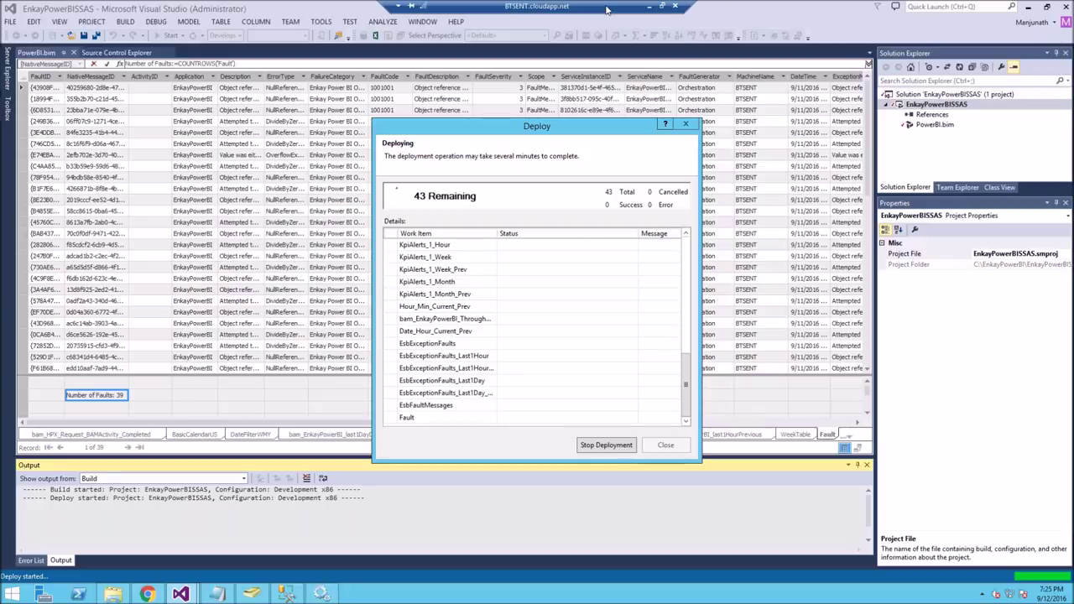
left_click(649, 8)
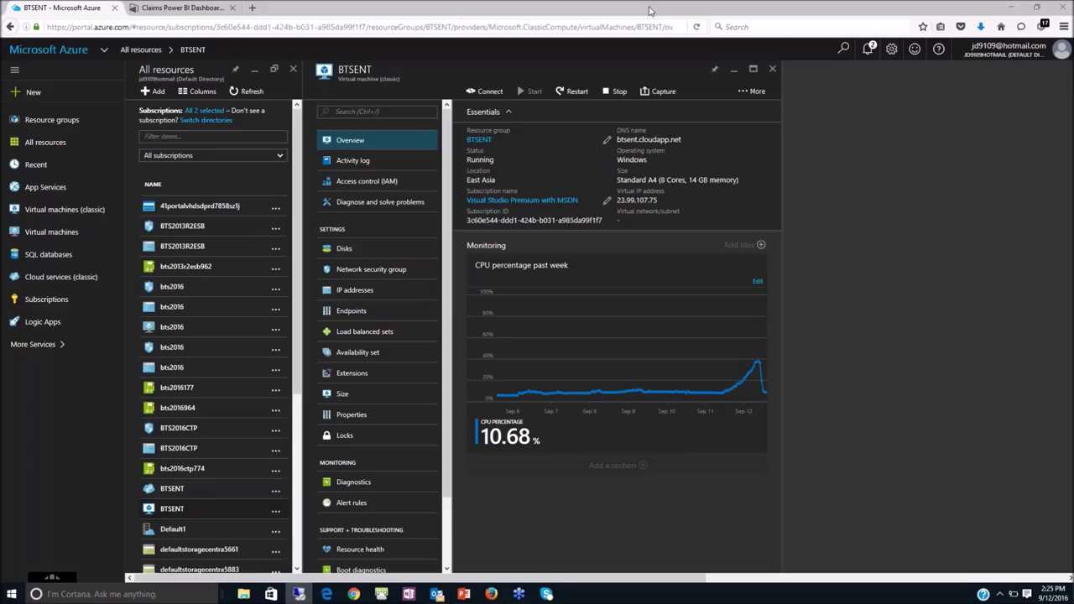
Switch to the Claims Power BI Dashboard, expand the workspace navigation down to its datasets, and reload the page.
left_click(199, 8)
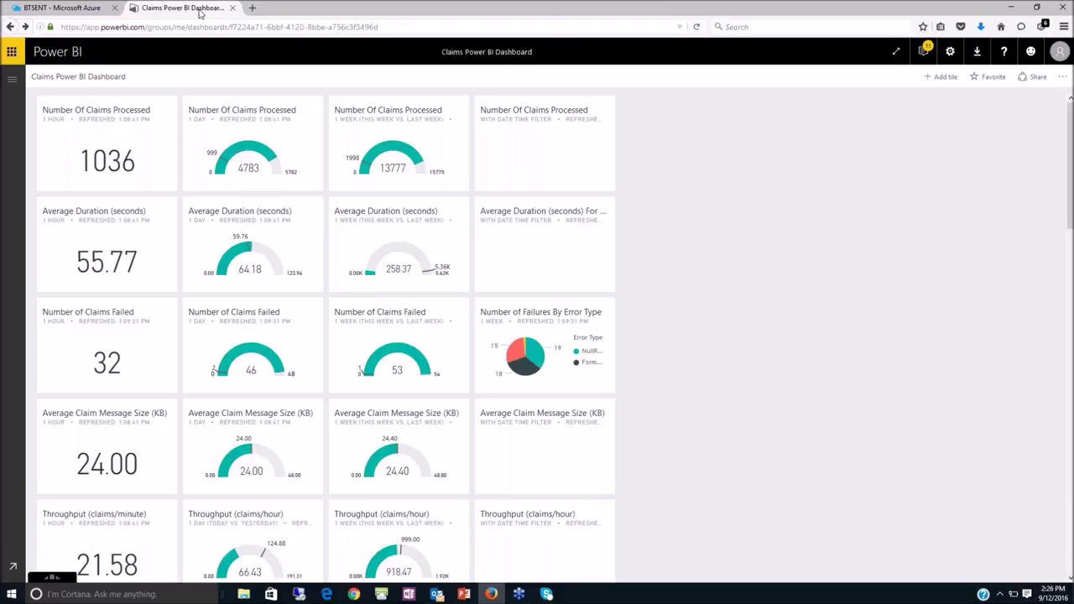
left_click(11, 80)
scroll(113, 470, "down", 1)
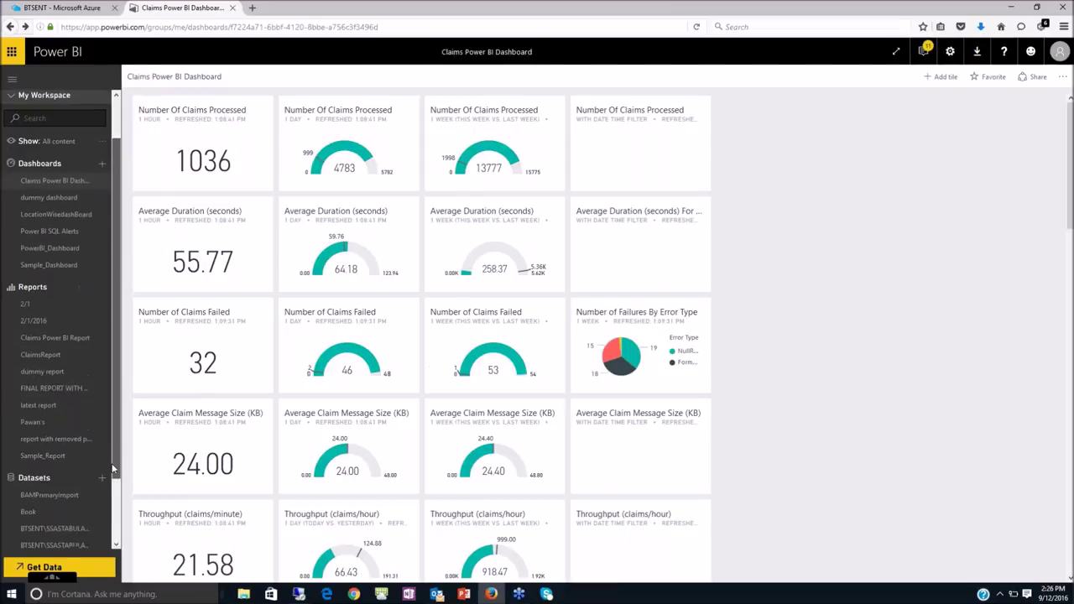
left_click_drag(113, 468, 115, 527)
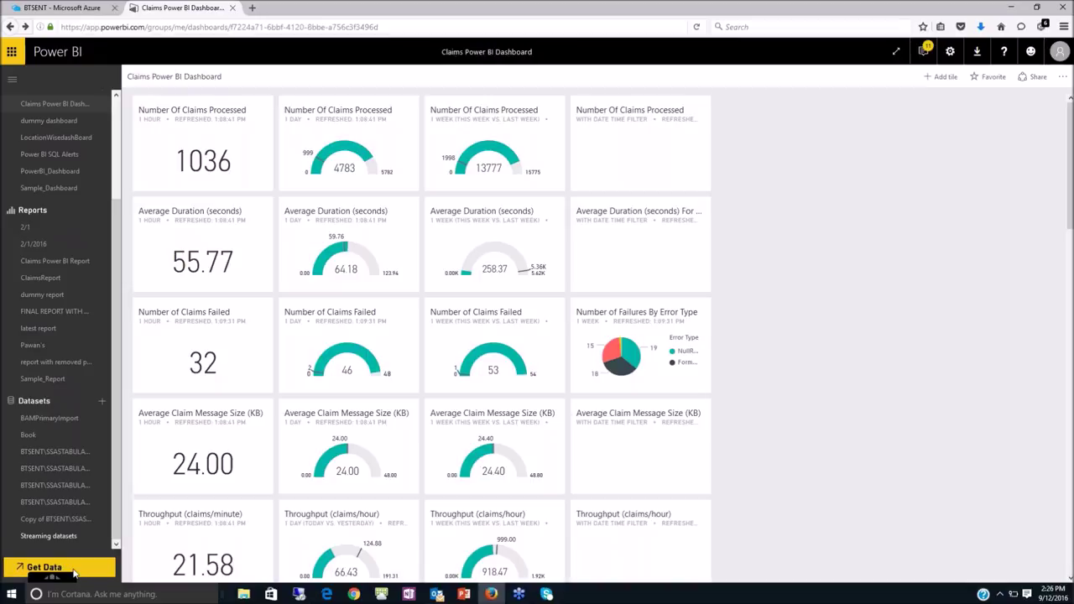
mouse_move(1, 143)
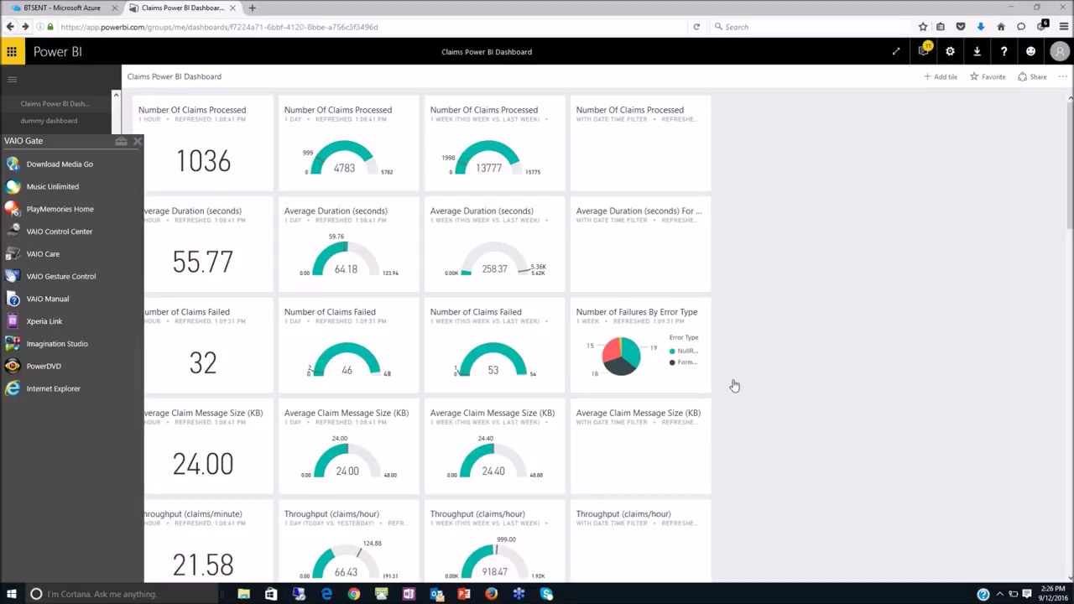
key("F5")
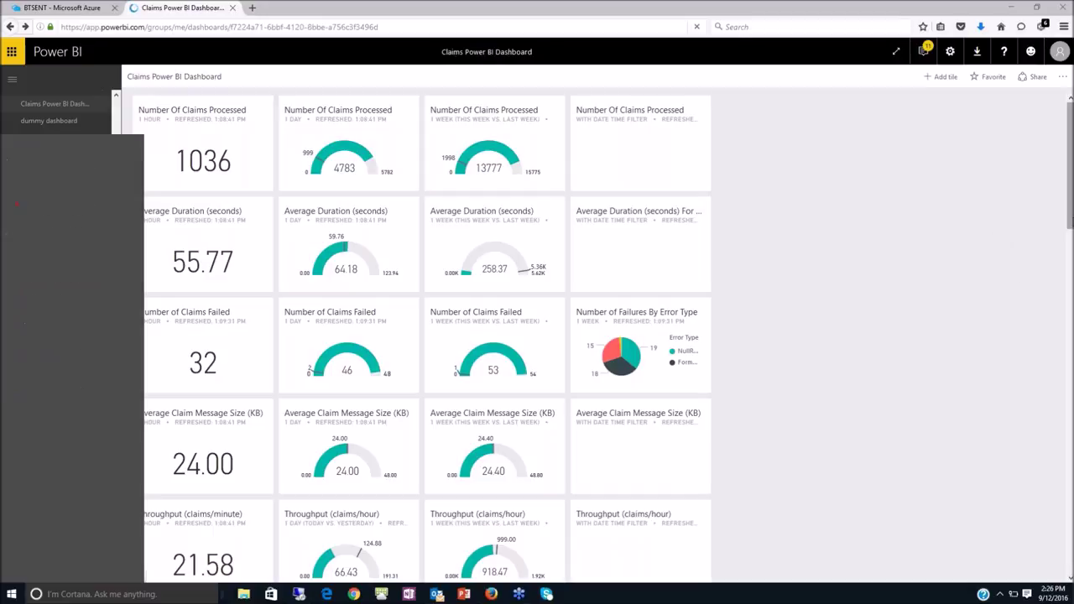
scroll(54, 572, "down", 5)
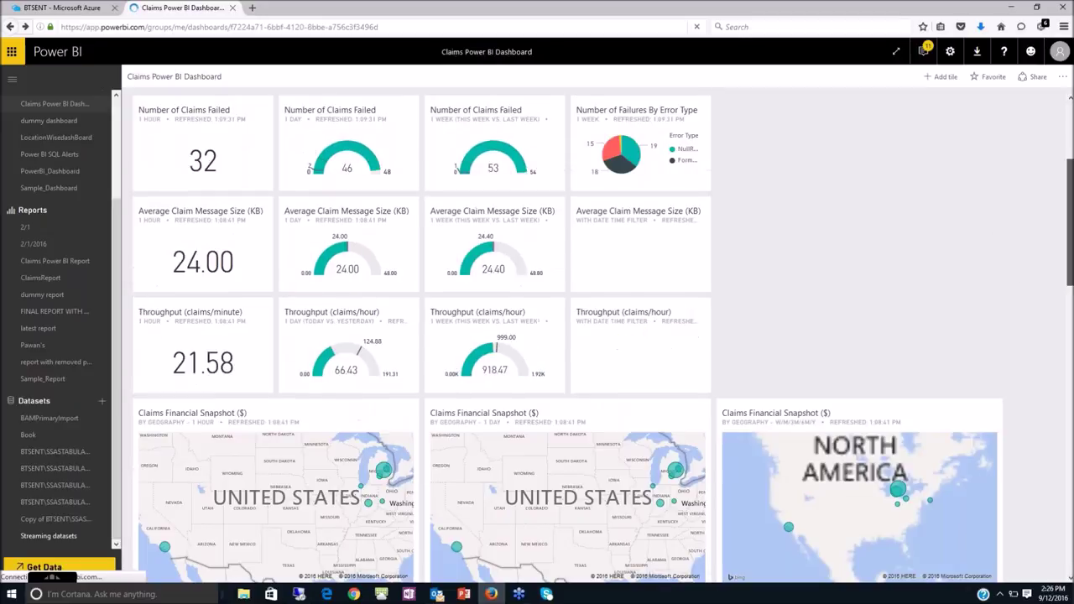
Start getting data from databases with SQL Server Analysis Services and connect to list the gateway data sources.
left_click(52, 567)
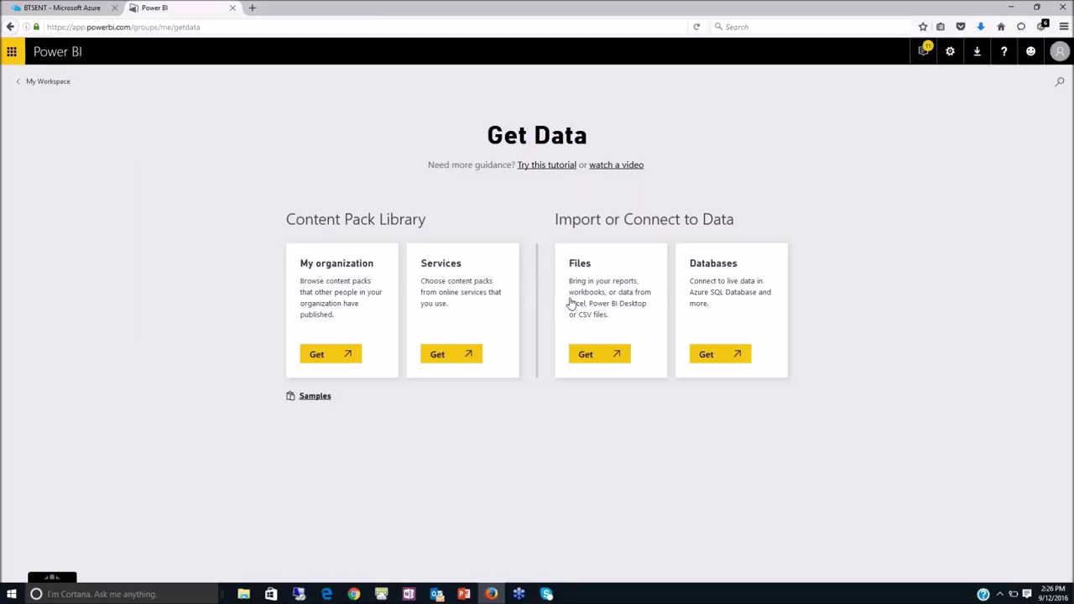
left_click(722, 271)
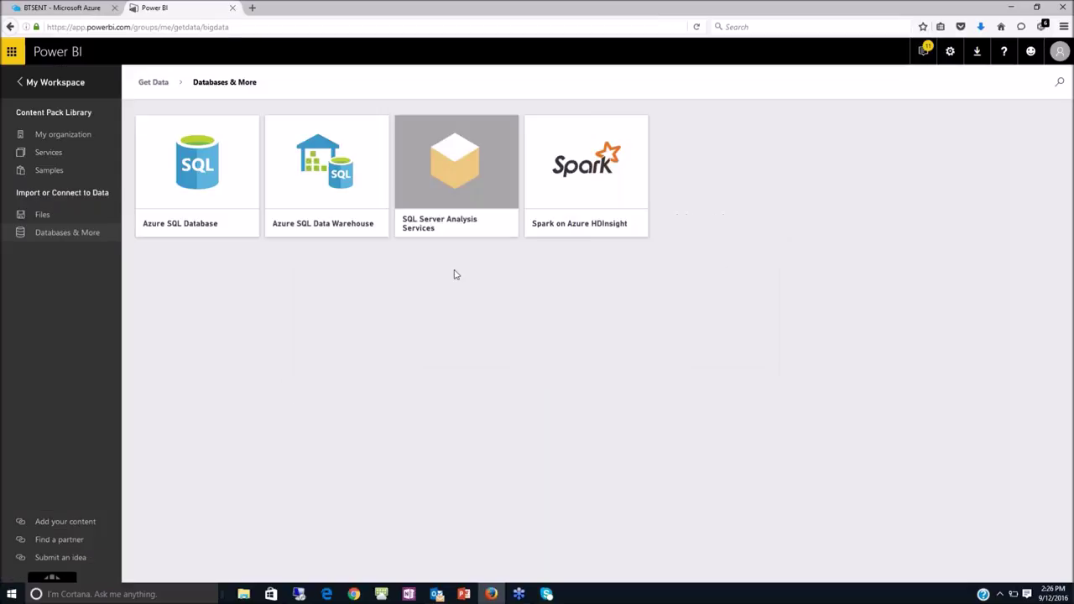
left_click(454, 170)
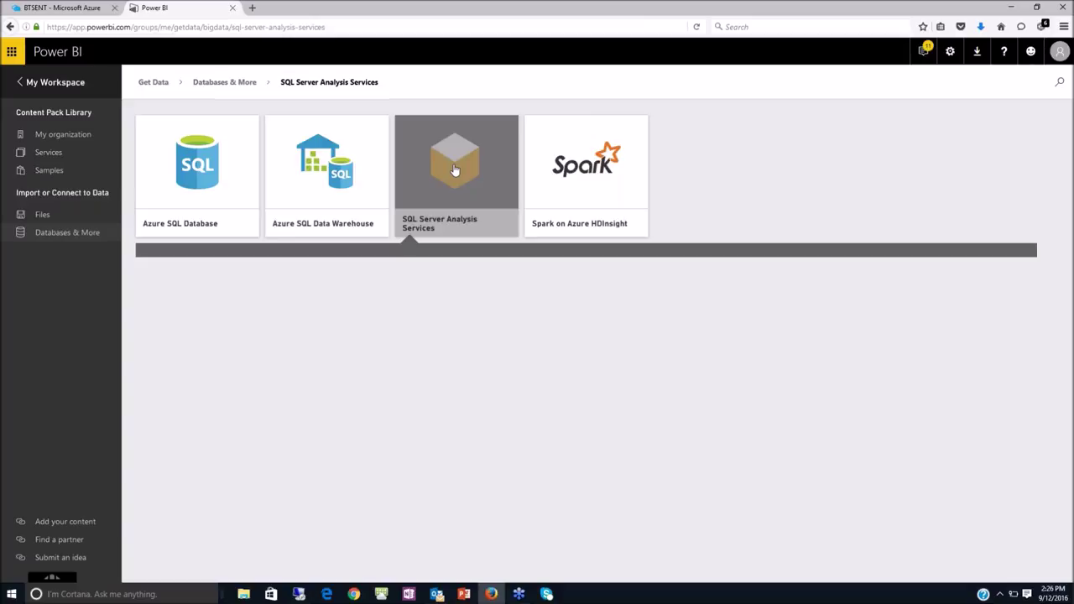
left_click(703, 331)
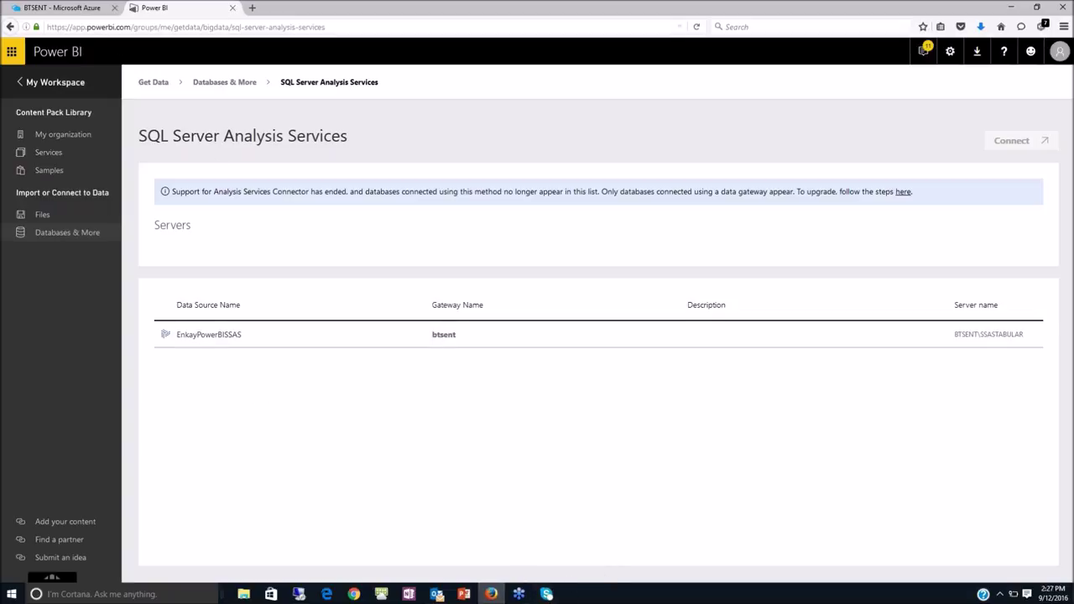
Return to the BTSENT remote desktop session and close the finished deployment dialog in Visual Studio.
left_click(82, 10)
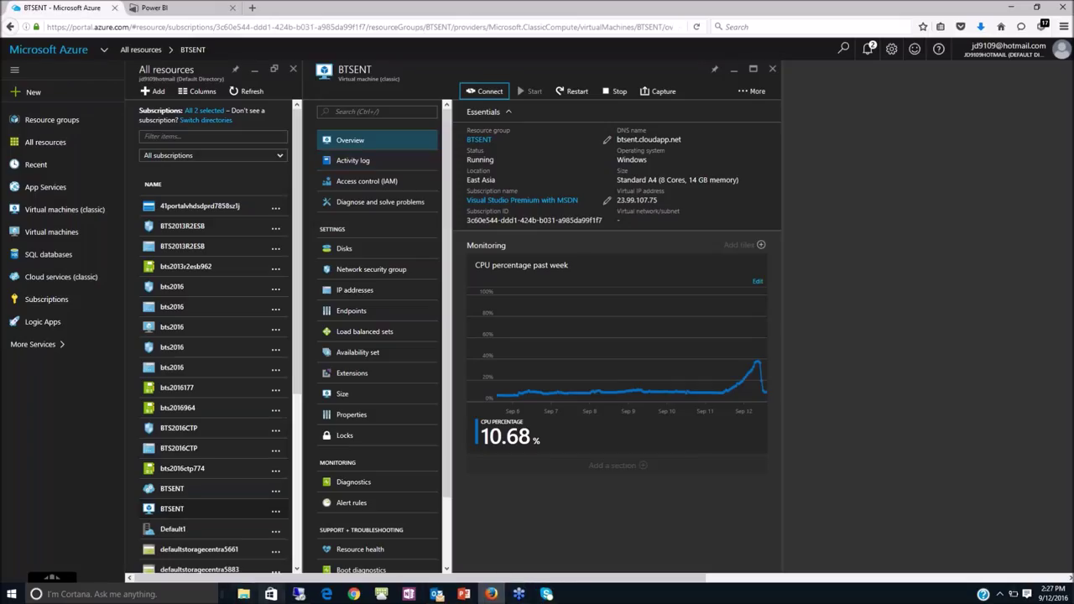
left_click(299, 594)
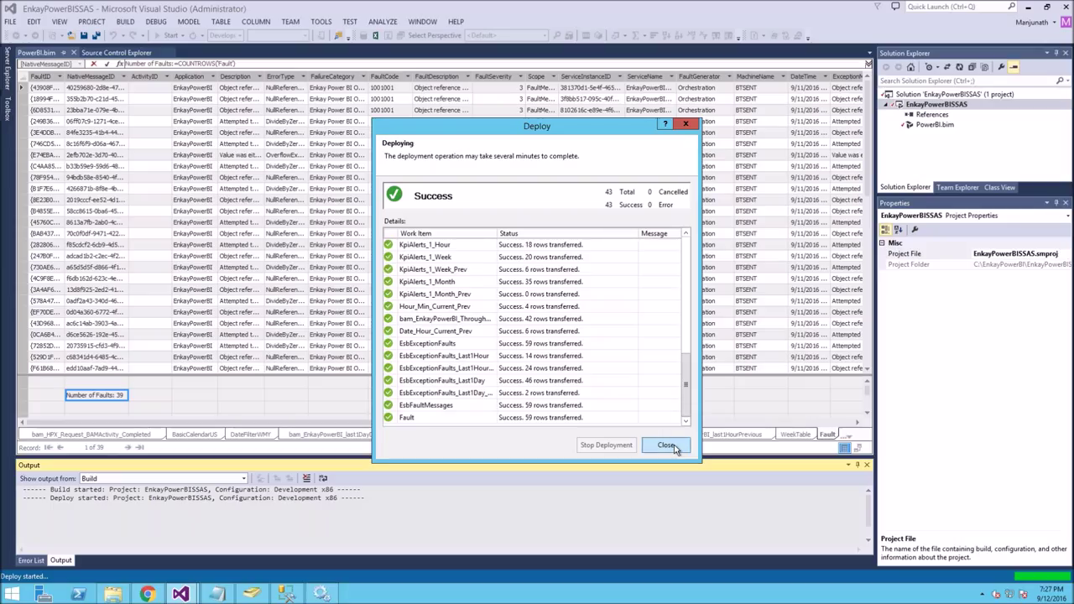
left_click(671, 447)
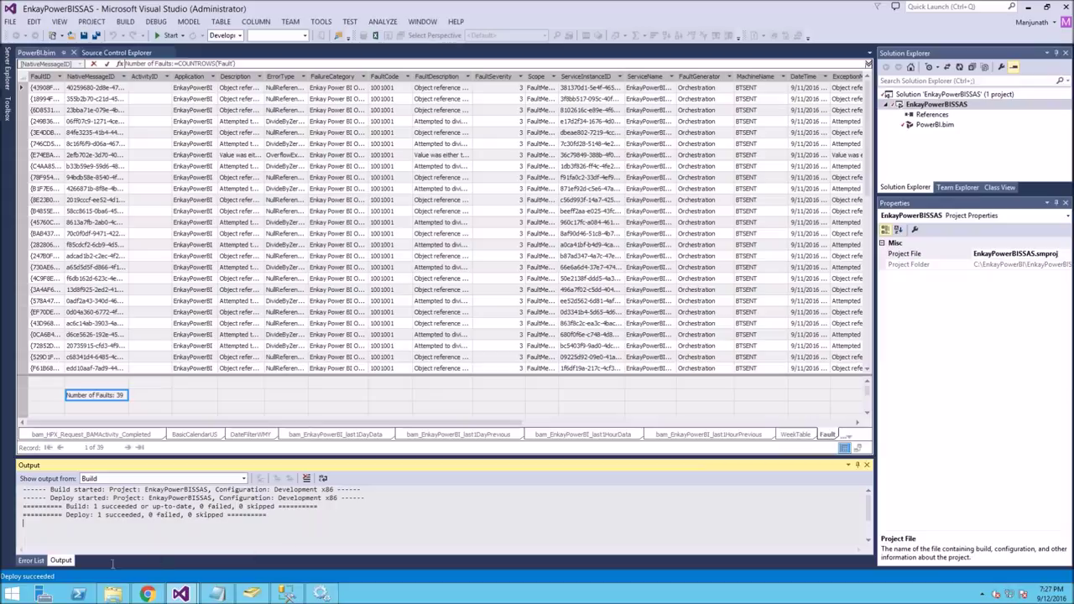
Switch to the Services console and select the Data Management Gateway Service to inspect it.
left_click(321, 594)
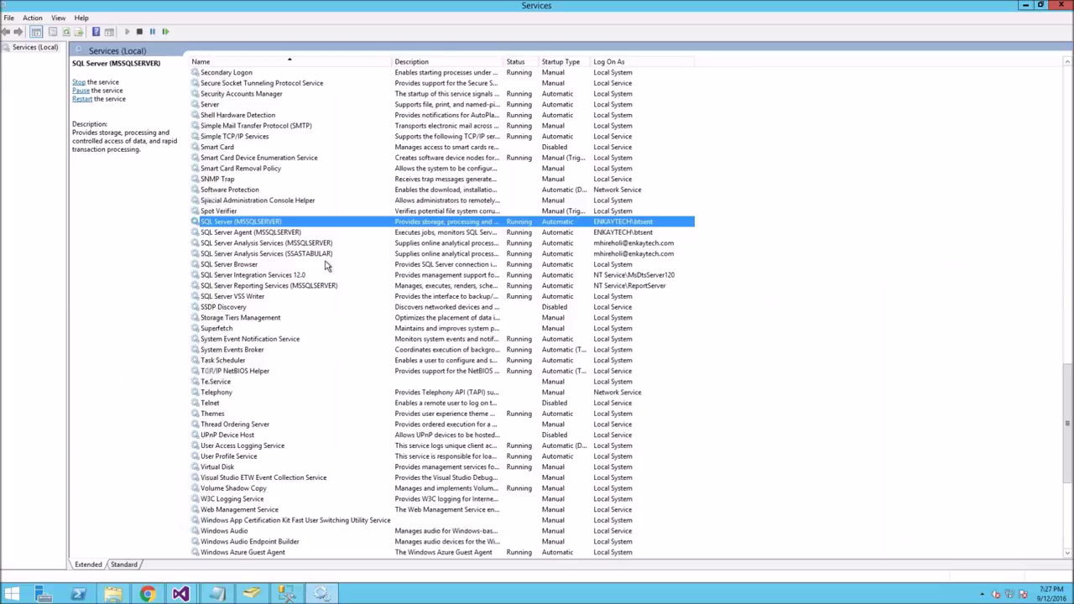
scroll(1070, 80, "up", 15)
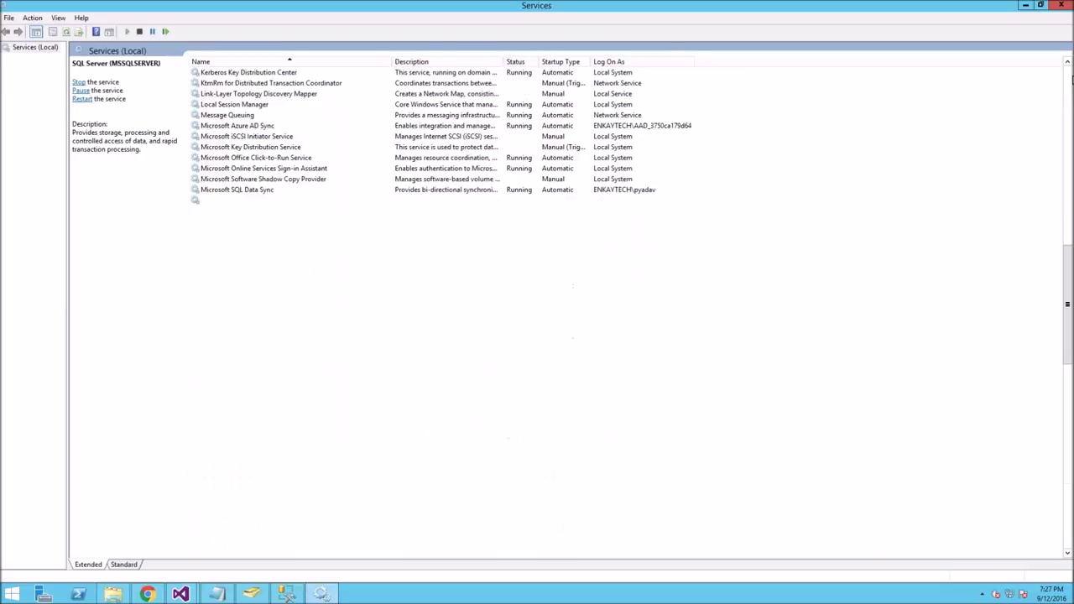
scroll(1067, 81, "up", 8)
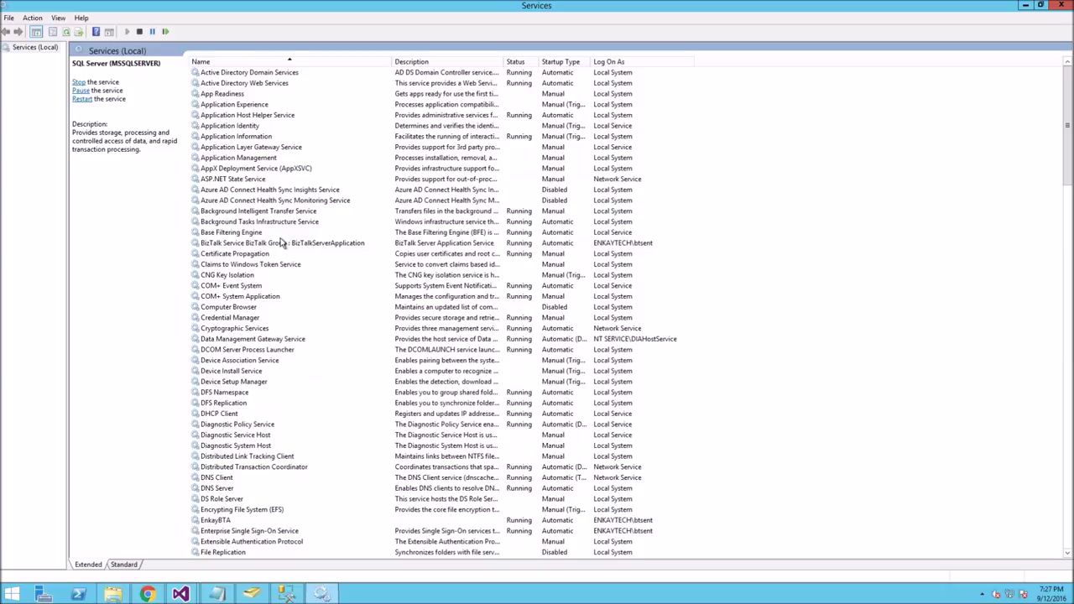
left_click(283, 339)
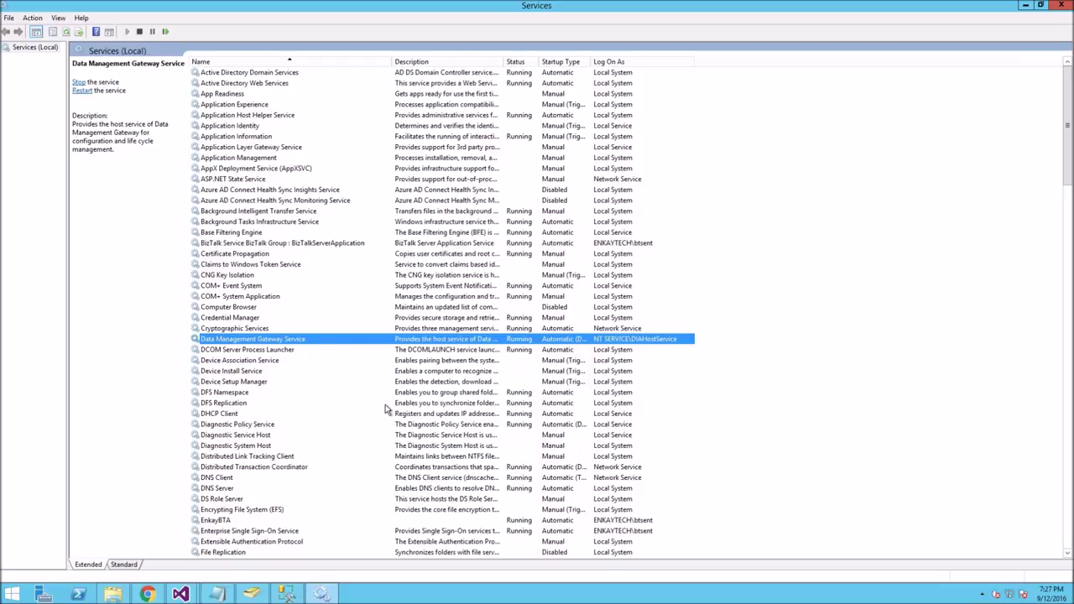
Switch to Chrome and look back through the On-premises data gateway article from How the gateway works to its introduction.
left_click(148, 594)
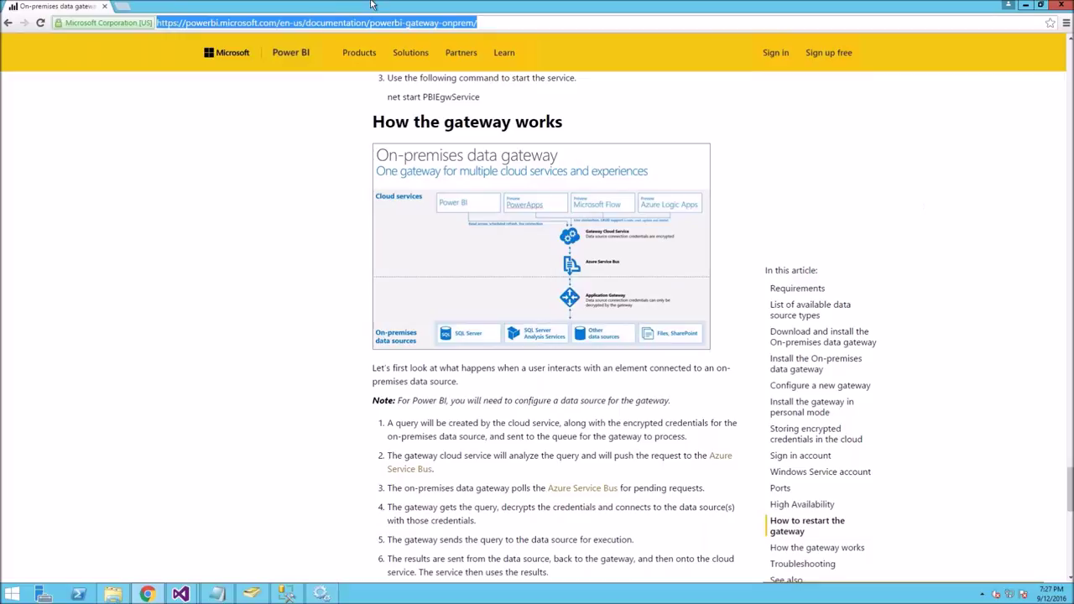
left_click(491, 22)
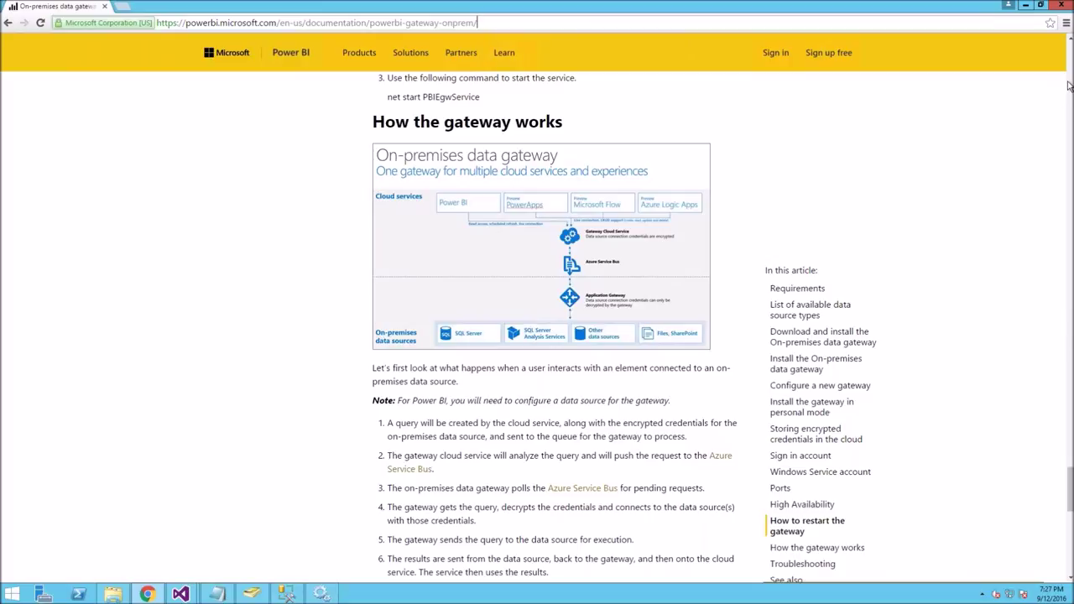
scroll(1069, 82, "up", 10)
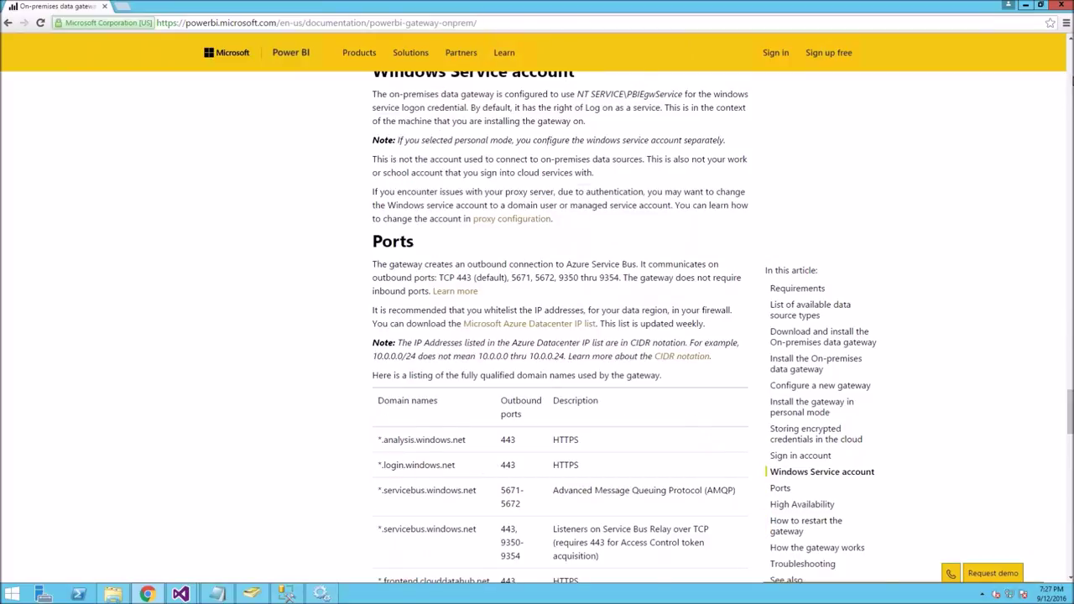
scroll(1069, 370, "up", 6)
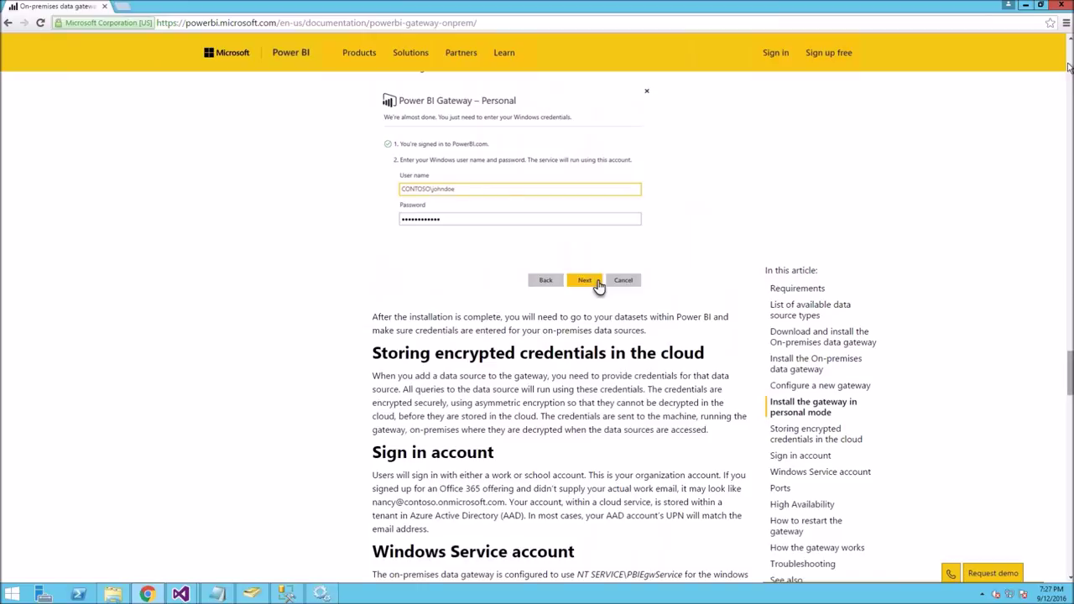
scroll(1070, 74, "up", 3)
left_click(1070, 270)
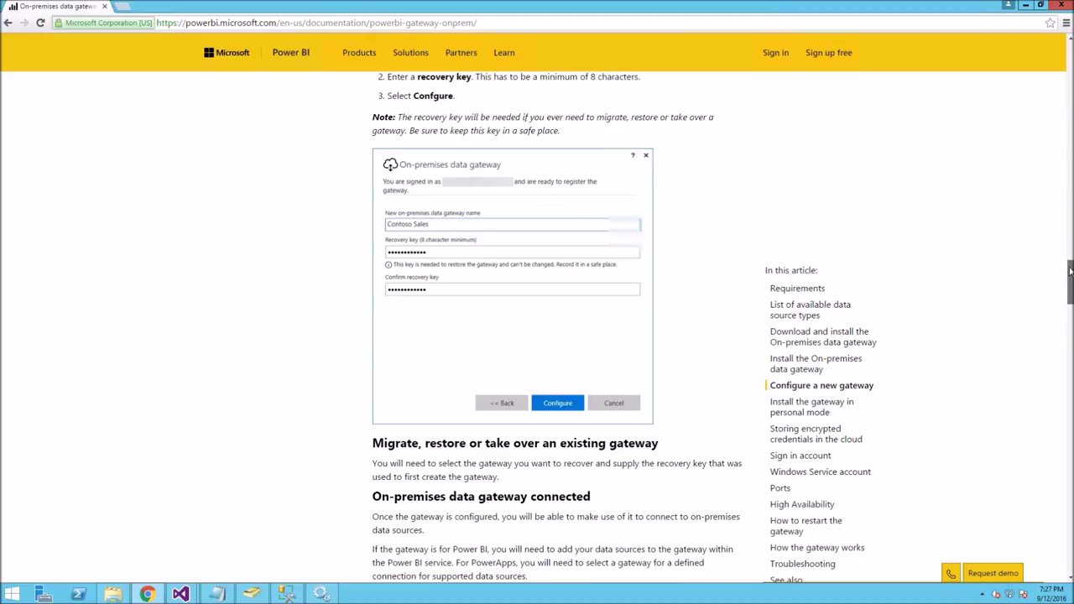
scroll(985, 250, "up", 15)
scroll(693, 252, "down", 7)
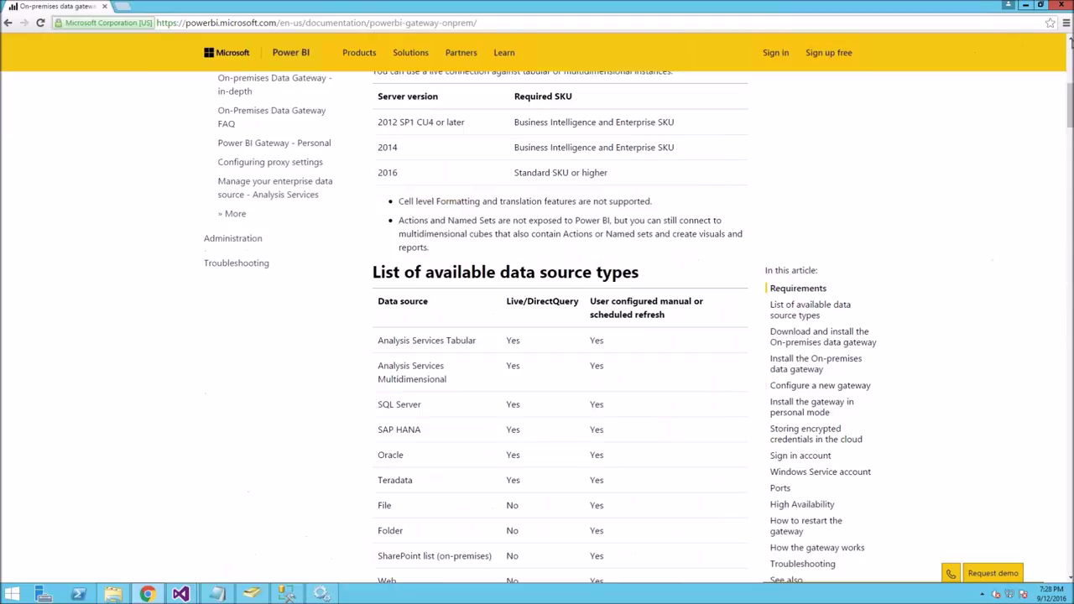
left_click(1070, 55)
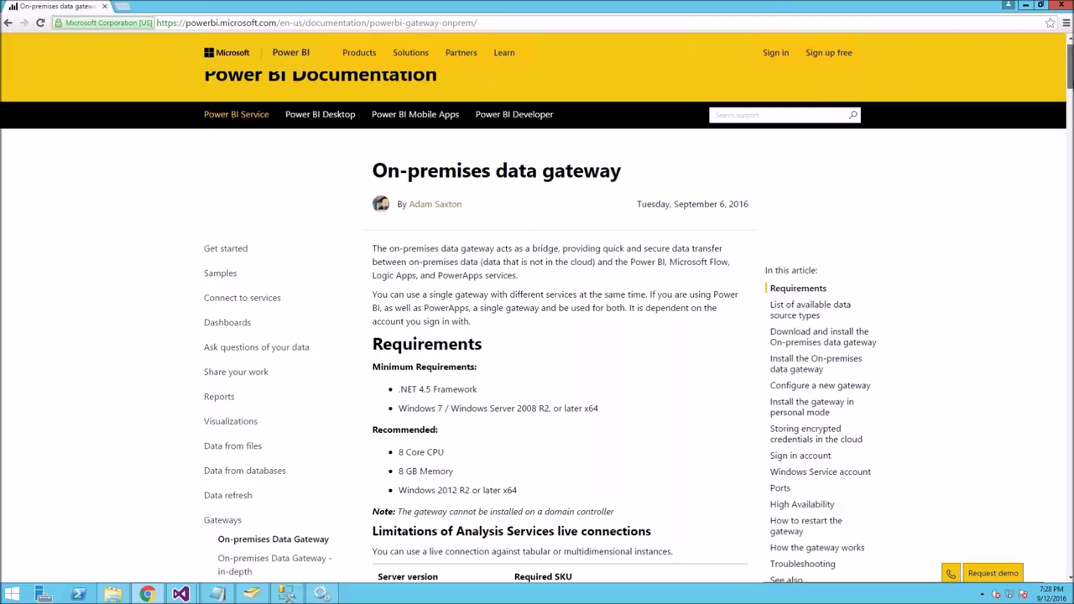
Read the gateway's requirements, the list of available data source types, and the download and install instructions.
scroll(1070, 54, "down", 2)
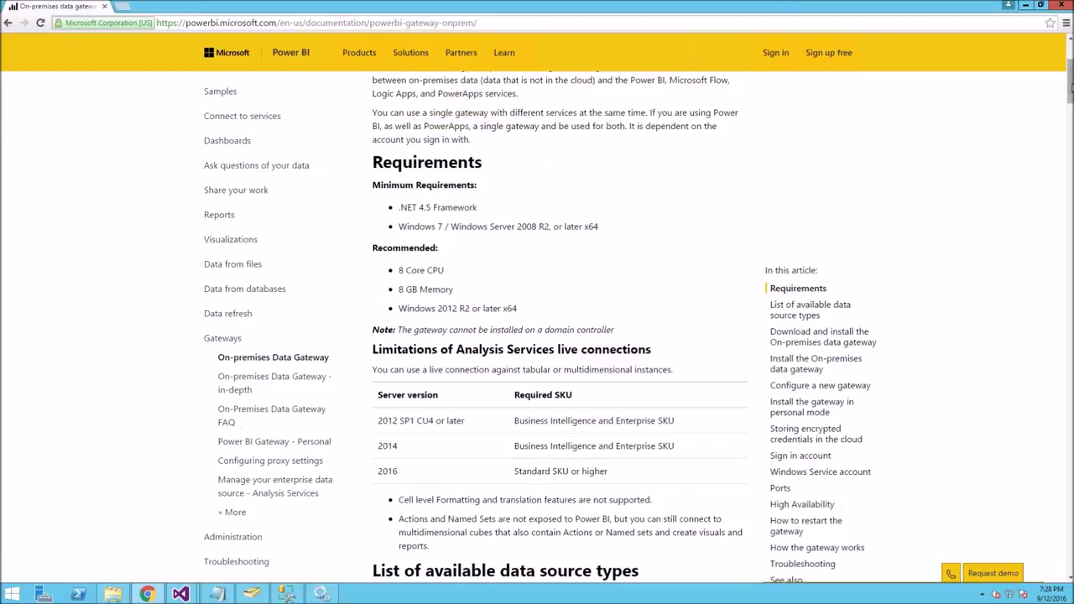
scroll(1070, 107, "down", 5)
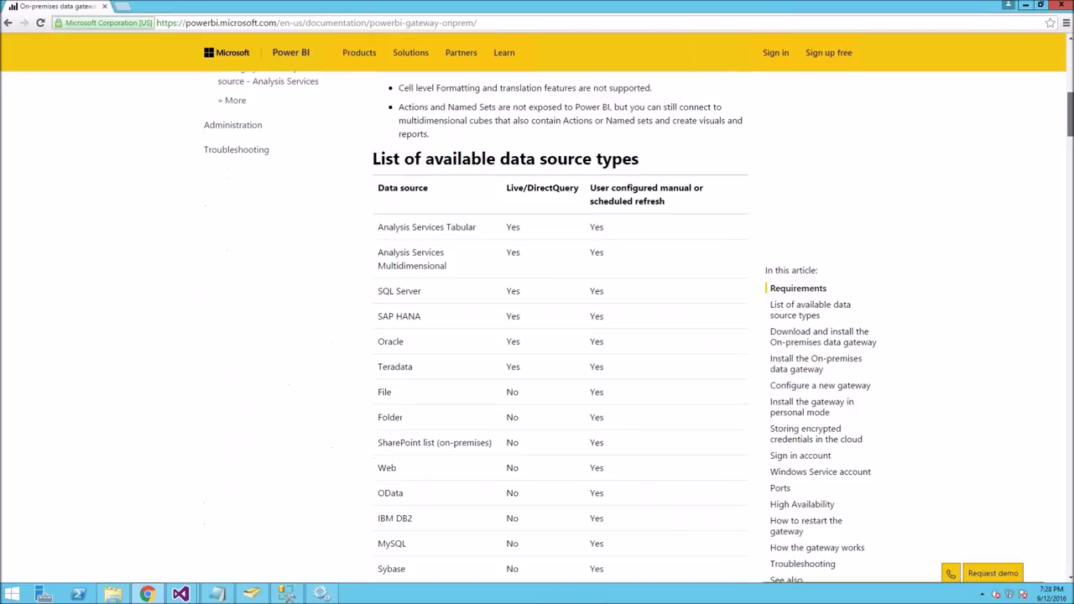
scroll(560, 327, "down", 1)
scroll(560, 327, "down", 2)
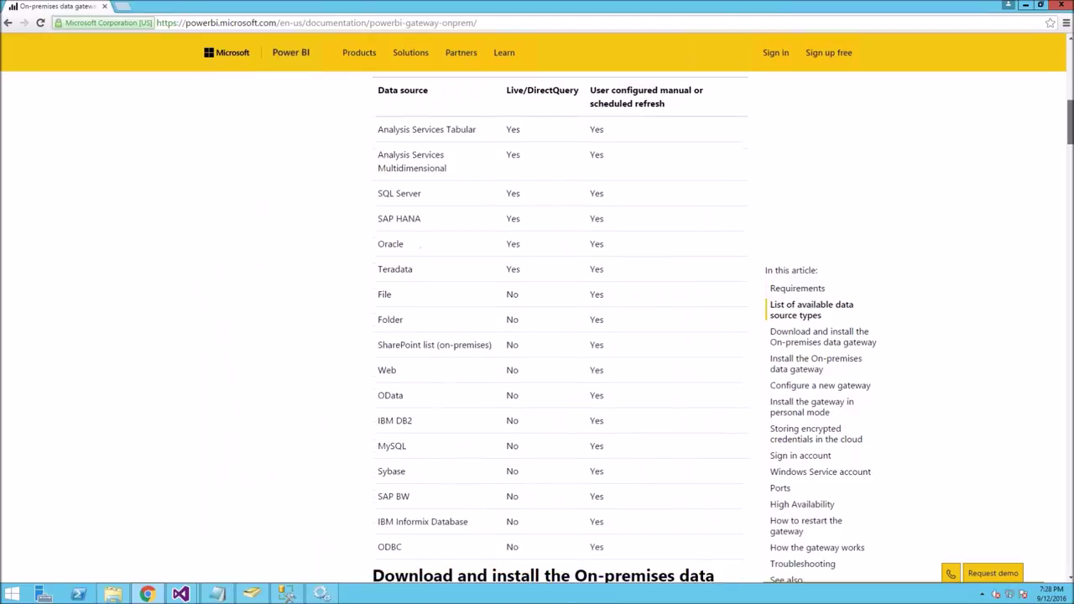
scroll(1069, 187, "down", 3)
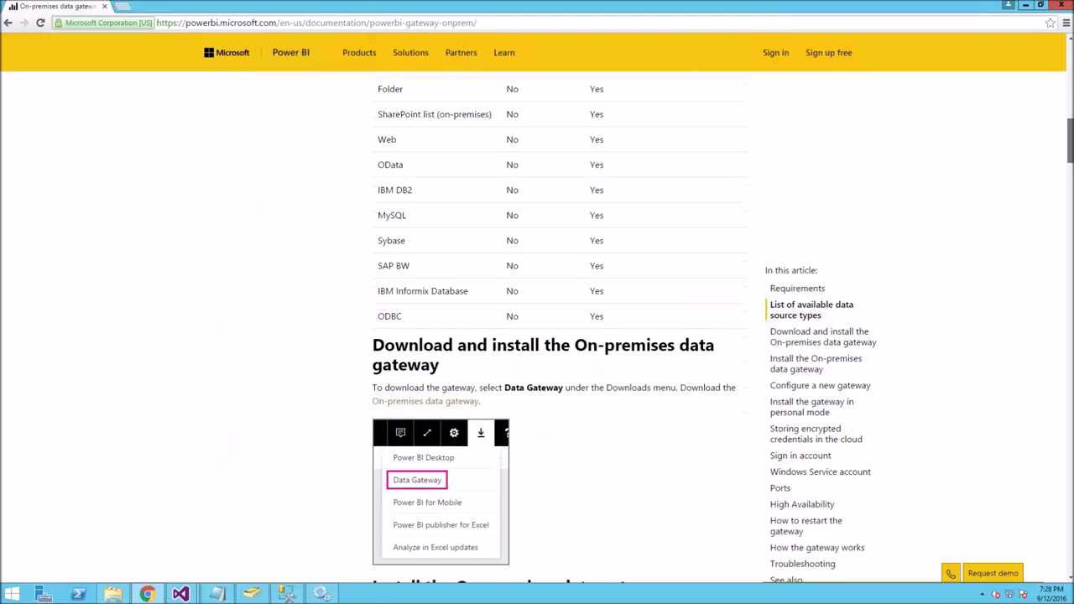
scroll(1068, 186, "down", 3)
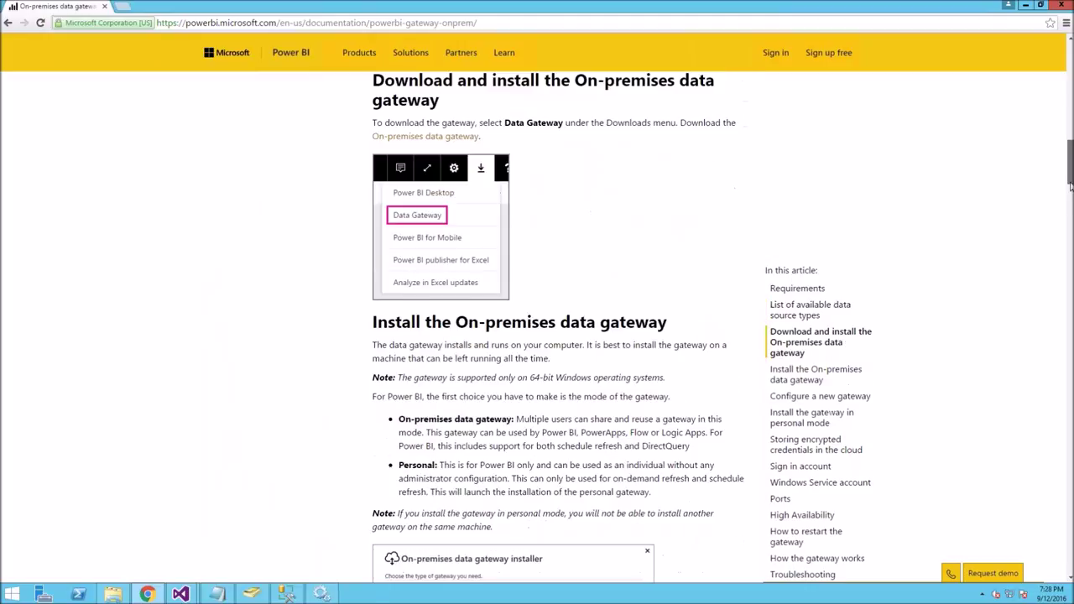
Review the personal mode installation and Windows account instructions, checking the Data Management Gateway Service in the Services console before returning to the article.
left_click_drag(1068, 195, 1069, 306)
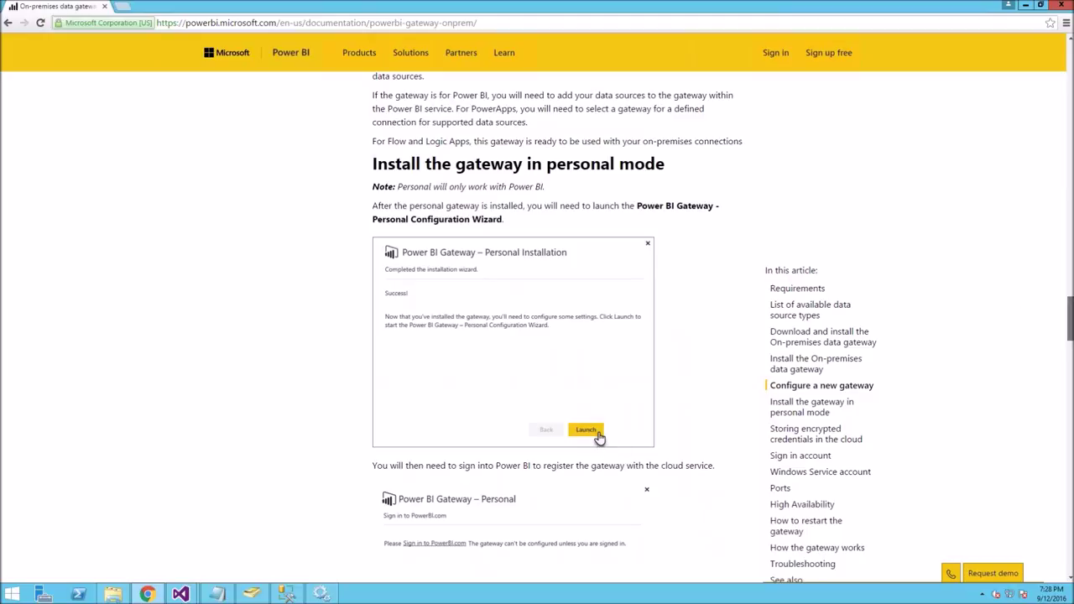
scroll(880, 397, "down", 3)
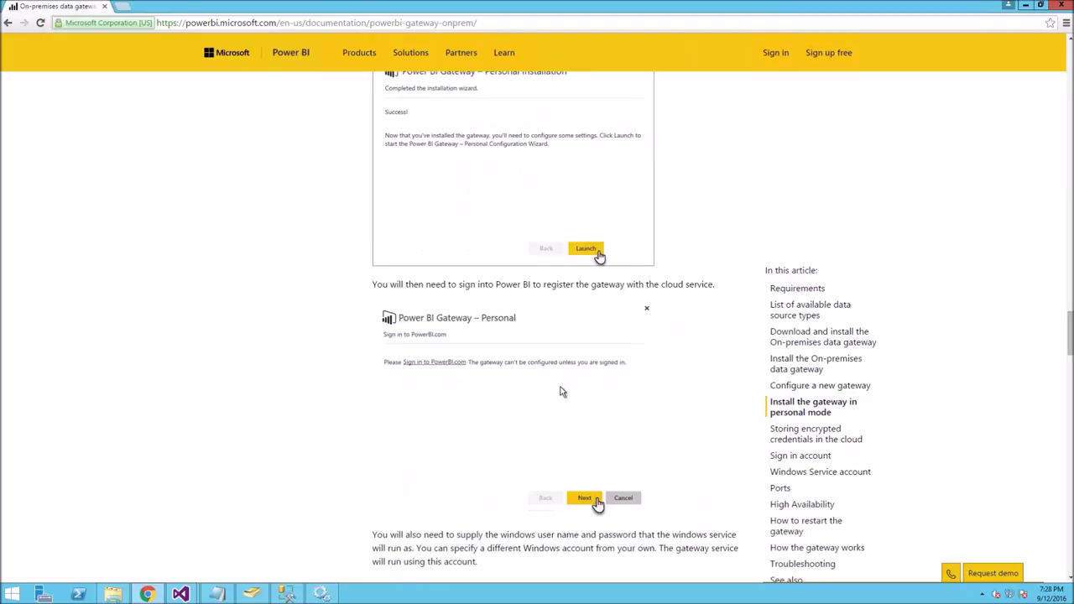
scroll(522, 391, "down", 1)
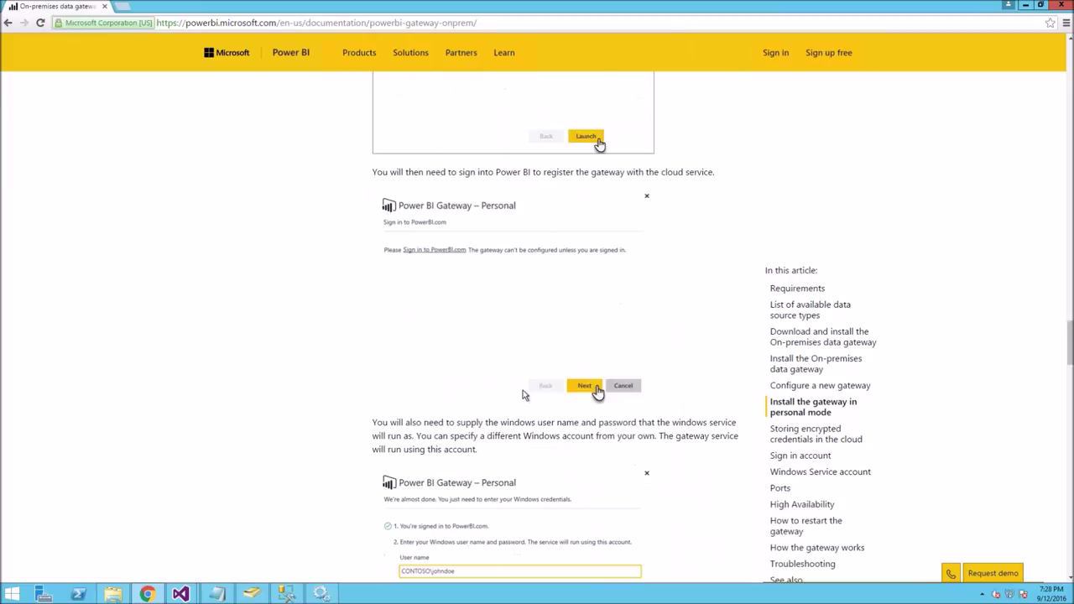
scroll(527, 391, "down", 2)
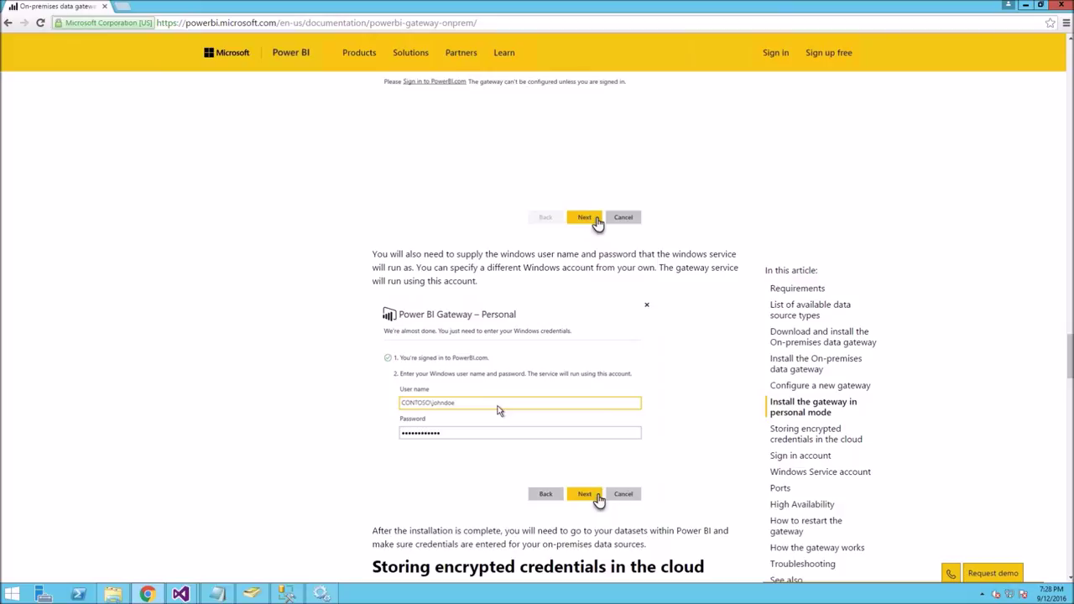
scroll(498, 410, "down", 3)
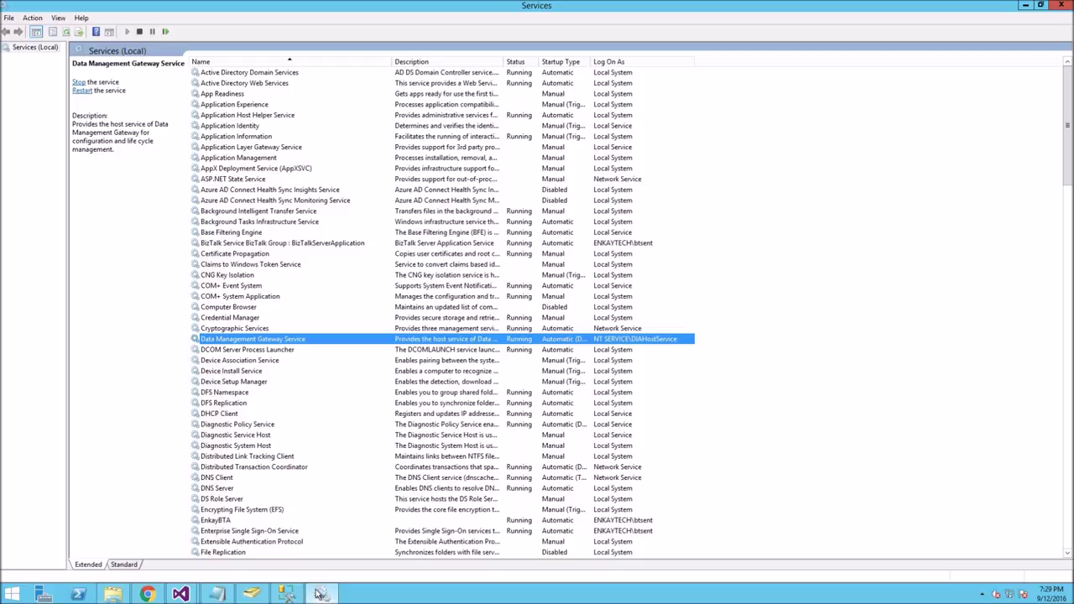
left_click(147, 594)
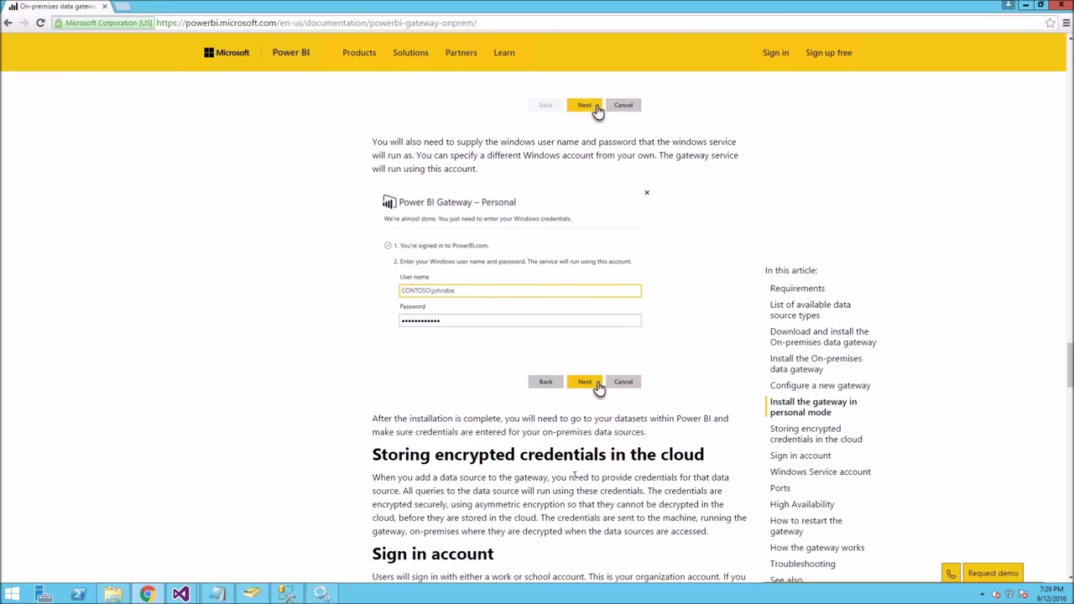
Read the gateway article from Storing encrypted credentials through Windows Service account, Ports and restart instructions to How the gateway works.
scroll(574, 476, "down", 5)
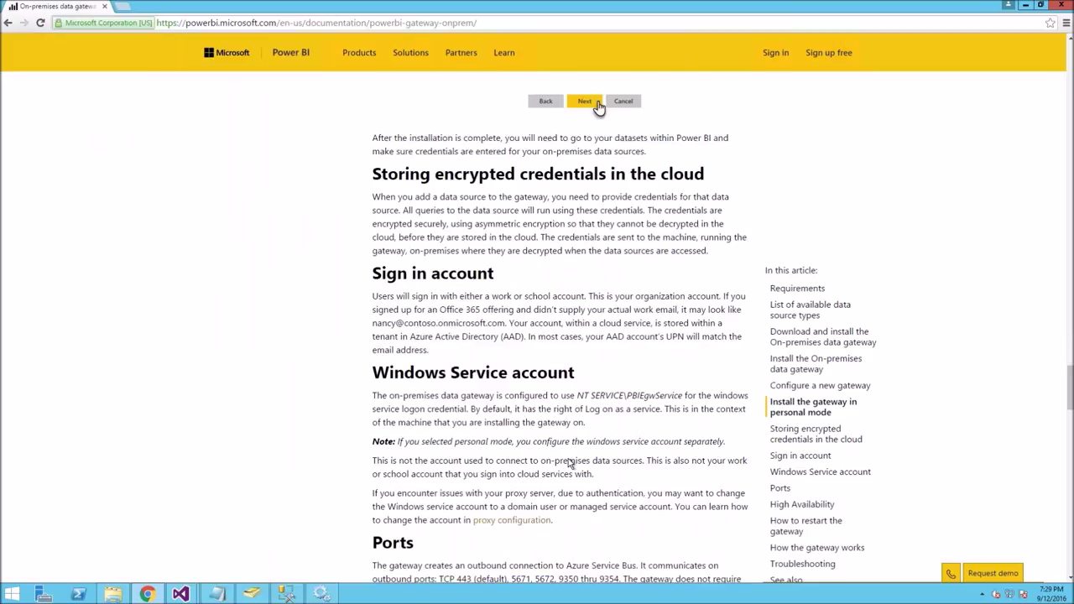
scroll(567, 462, "down", 10)
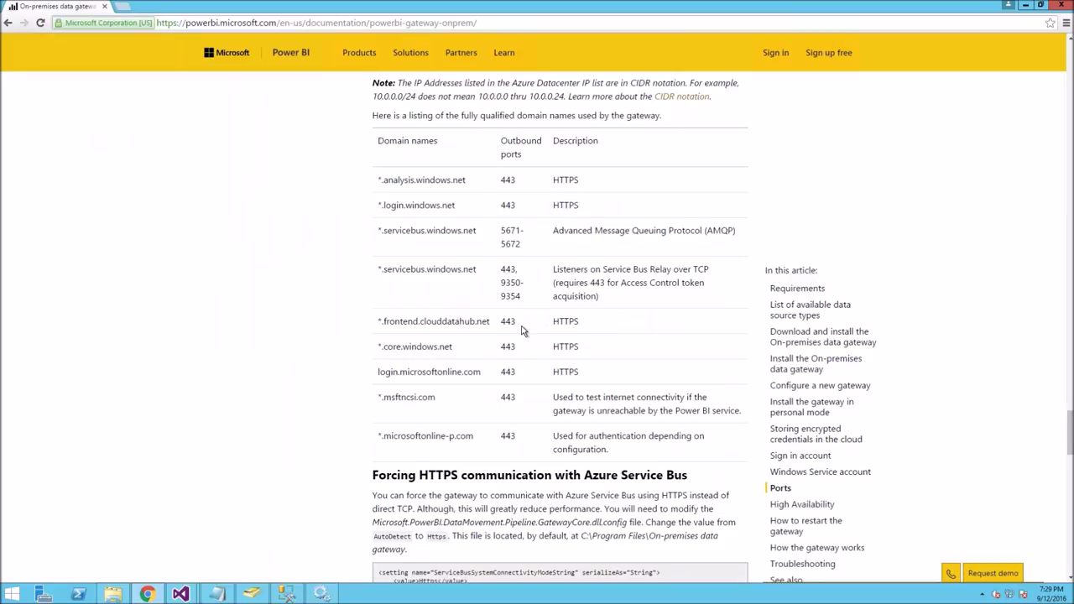
scroll(528, 321, "down", 3)
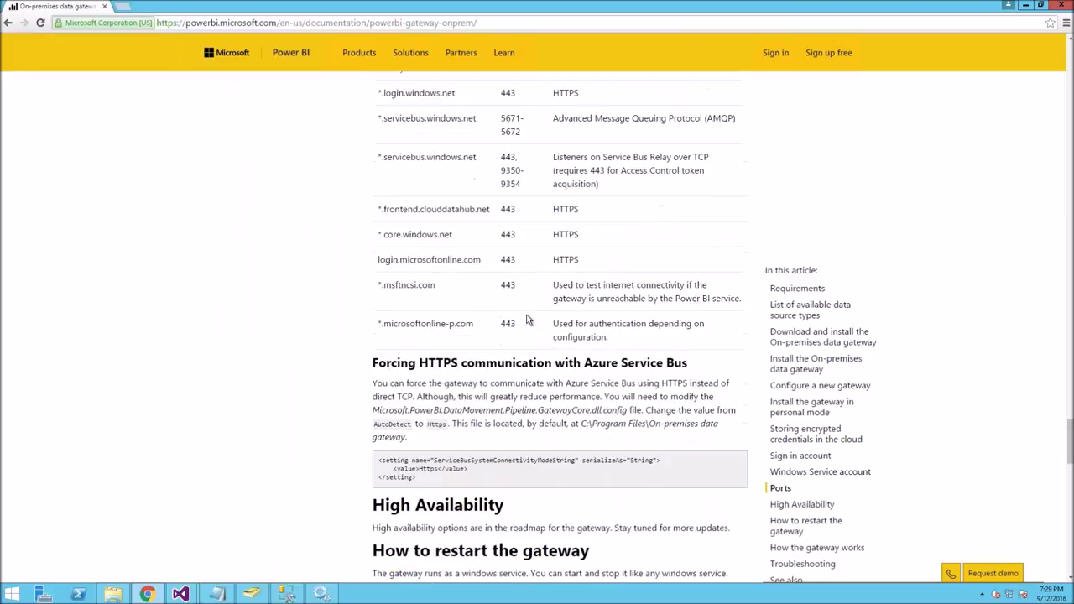
scroll(525, 310, "down", 3)
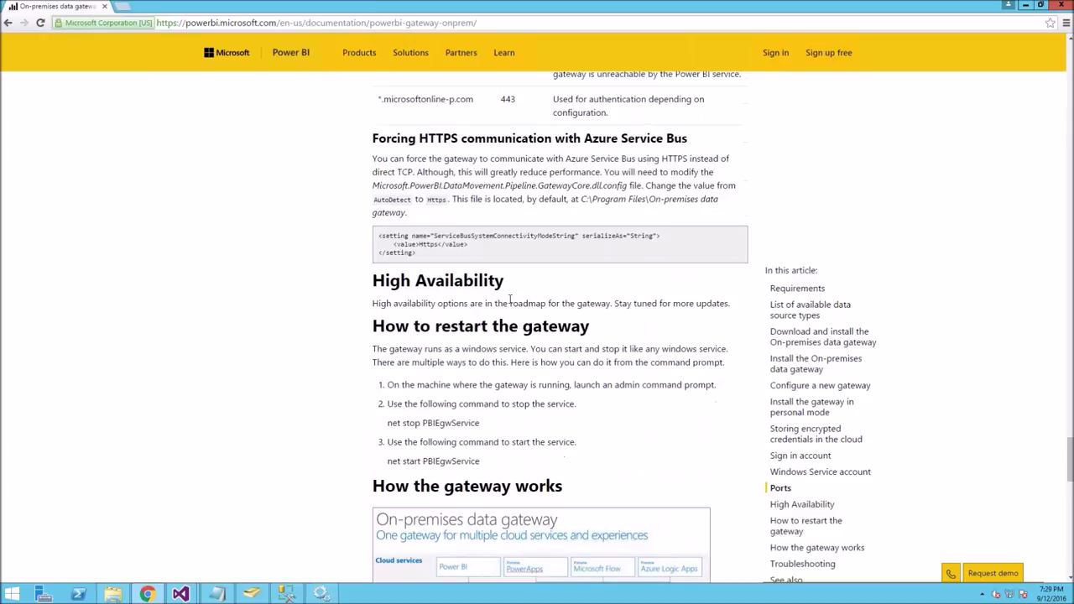
scroll(509, 298, "down", 1)
scroll(508, 295, "down", 5)
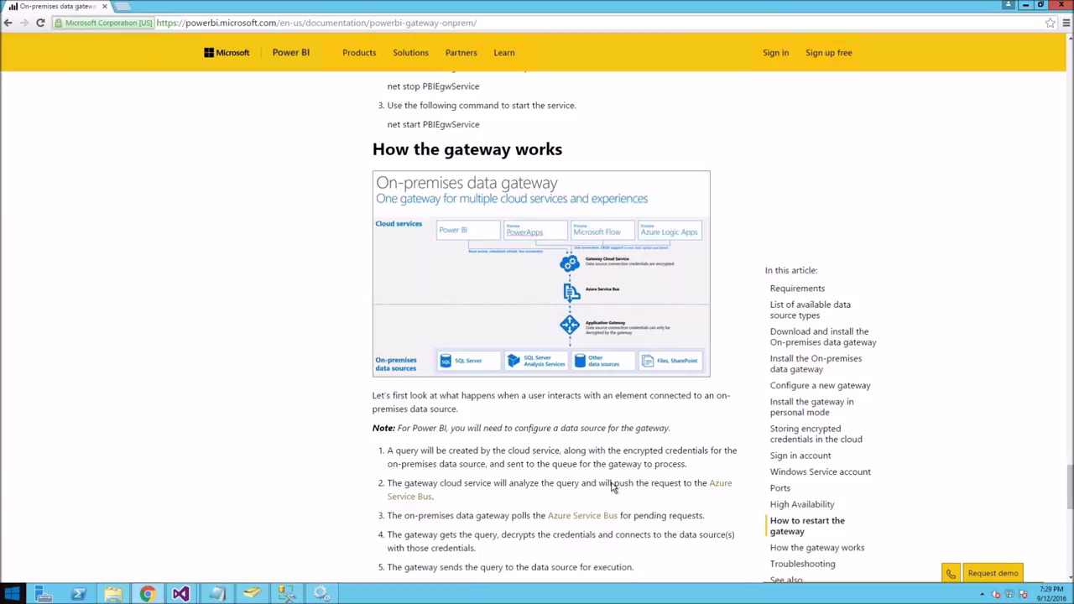
key("super")
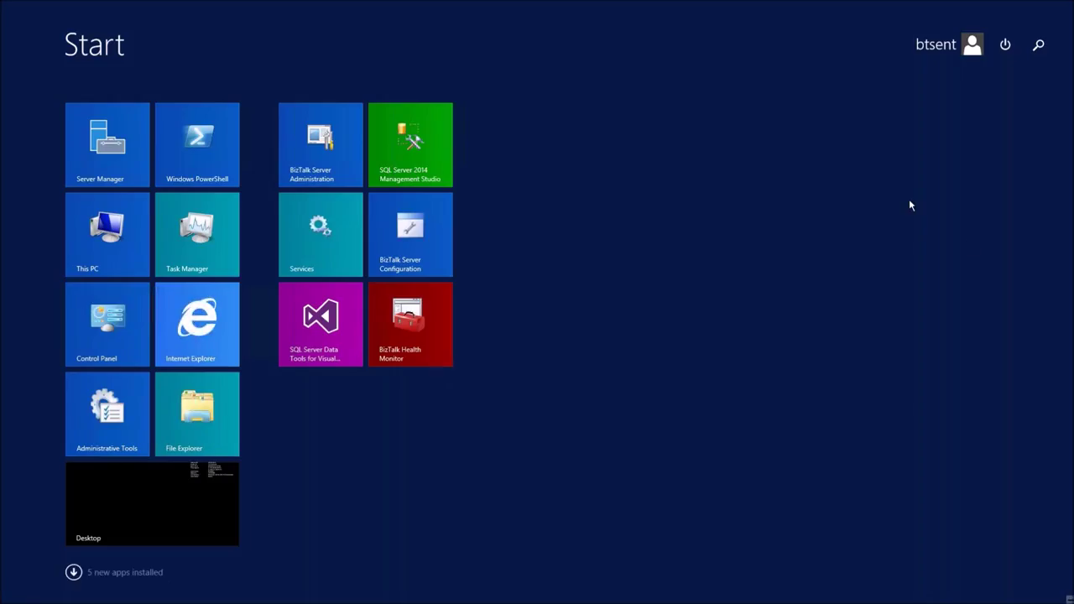
left_click(1037, 45)
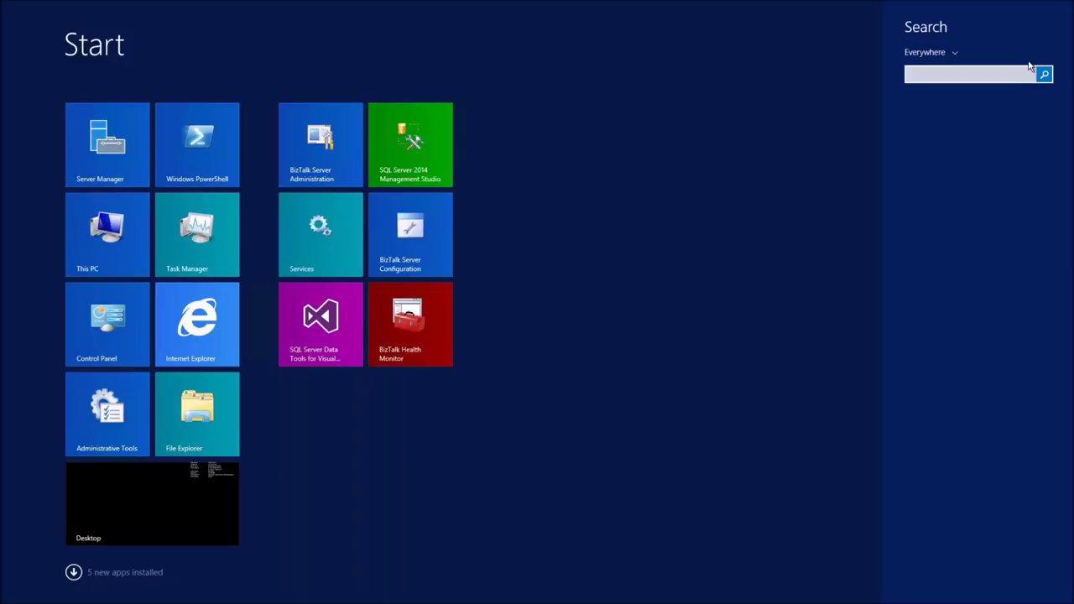
left_click(929, 52)
key("Escape")
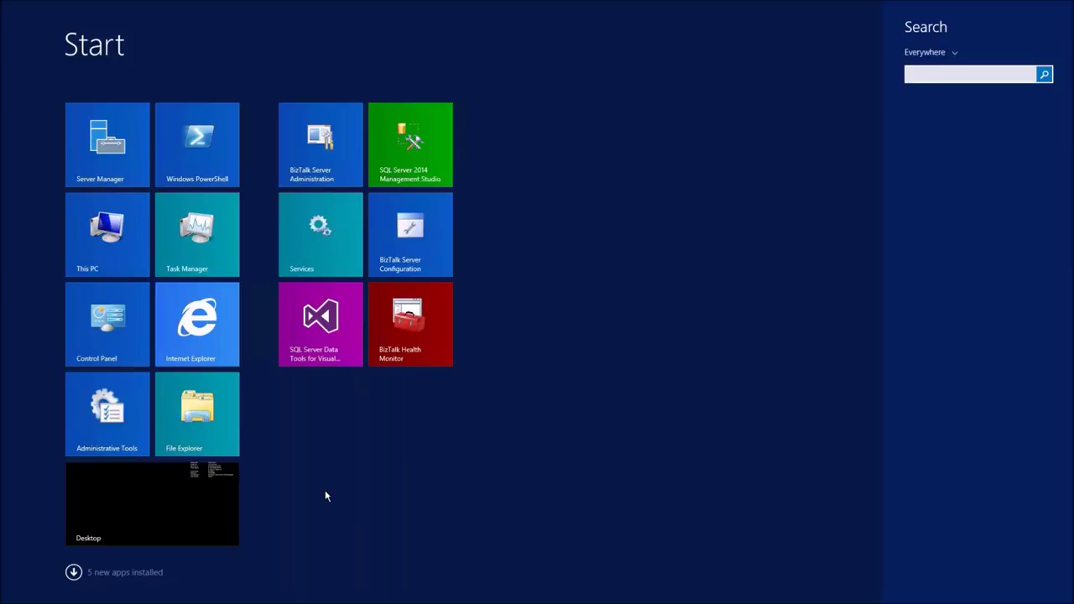
left_click(926, 75)
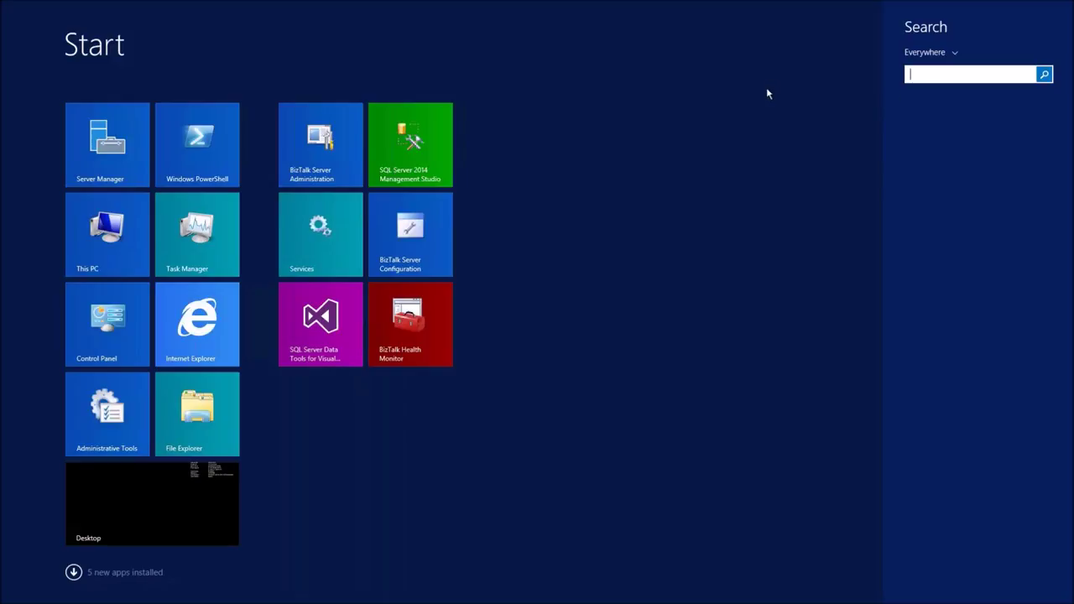
key("Escape")
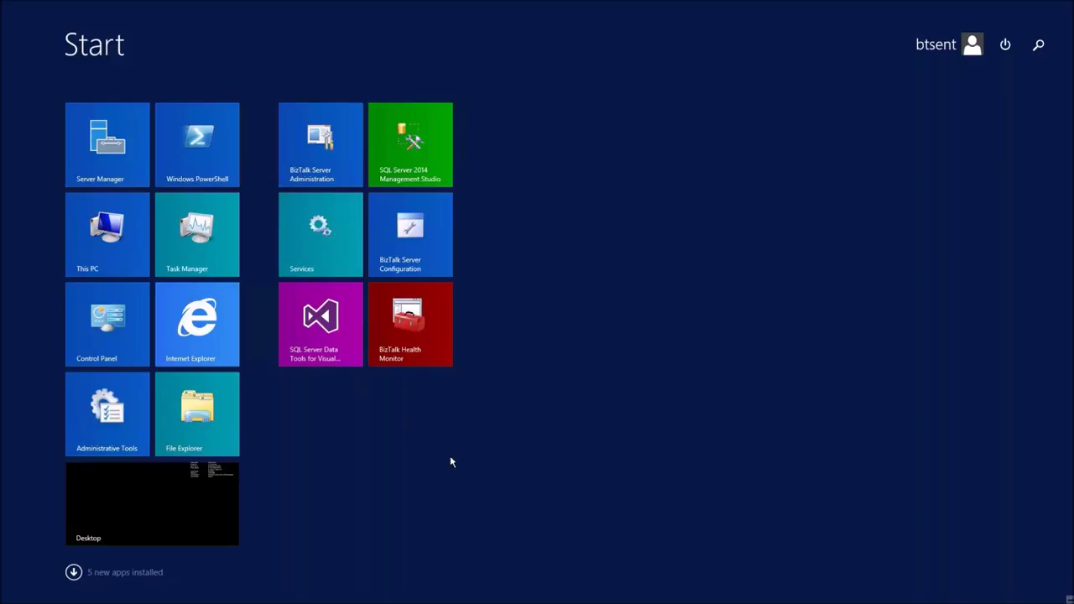
key("alt+Tab")
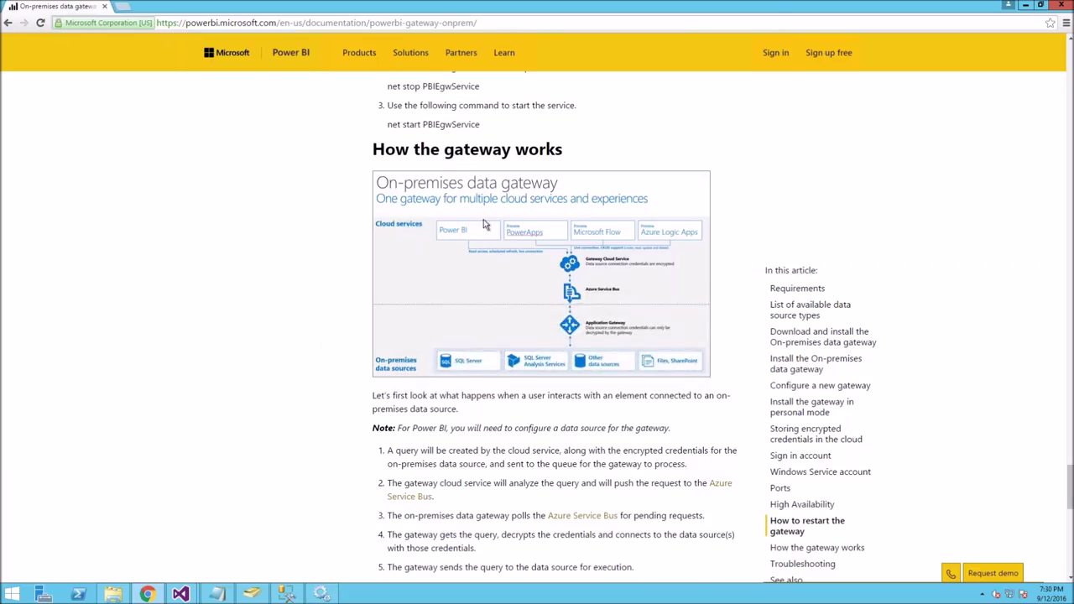
Enlarge the article page and examine the On-premises data gateway diagram from the cloud services to the on-premises data sources.
left_click(1065, 24)
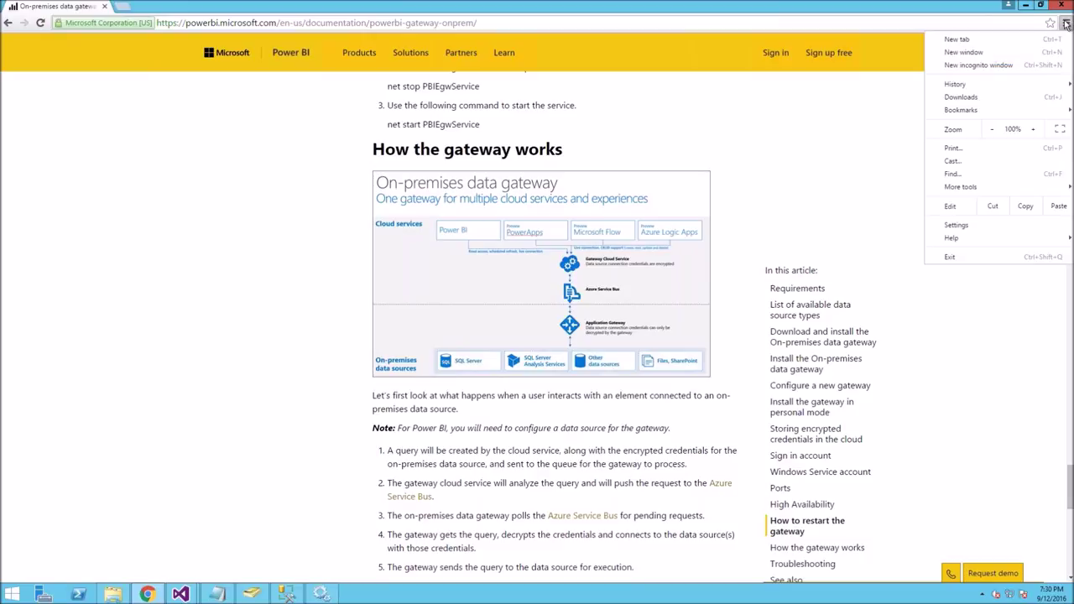
left_click(1034, 130)
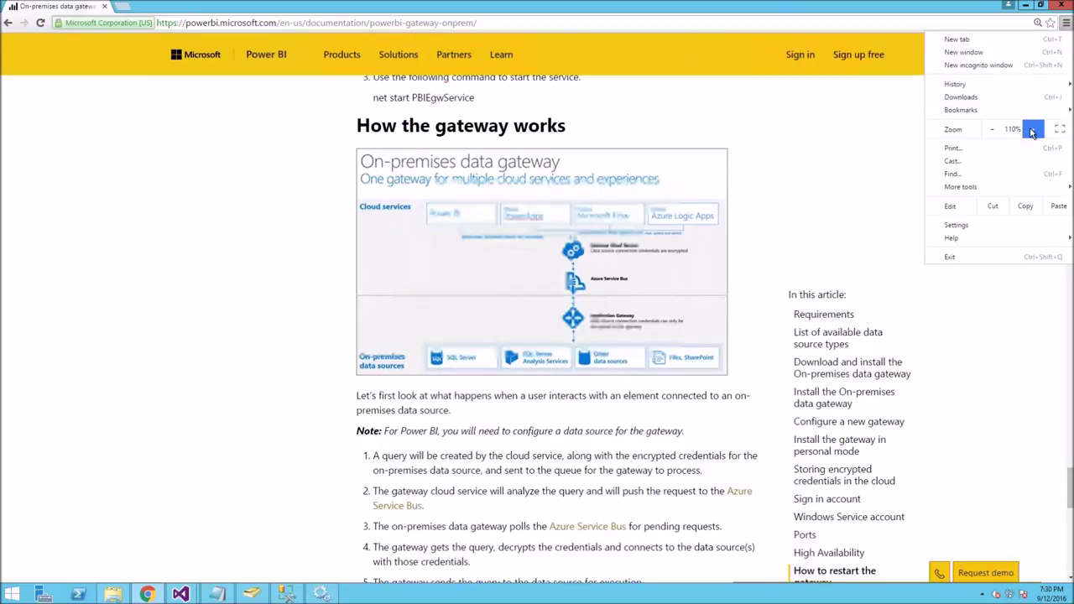
left_click(1033, 129)
left_click(1032, 129)
left_click(1032, 129)
left_click(1033, 129)
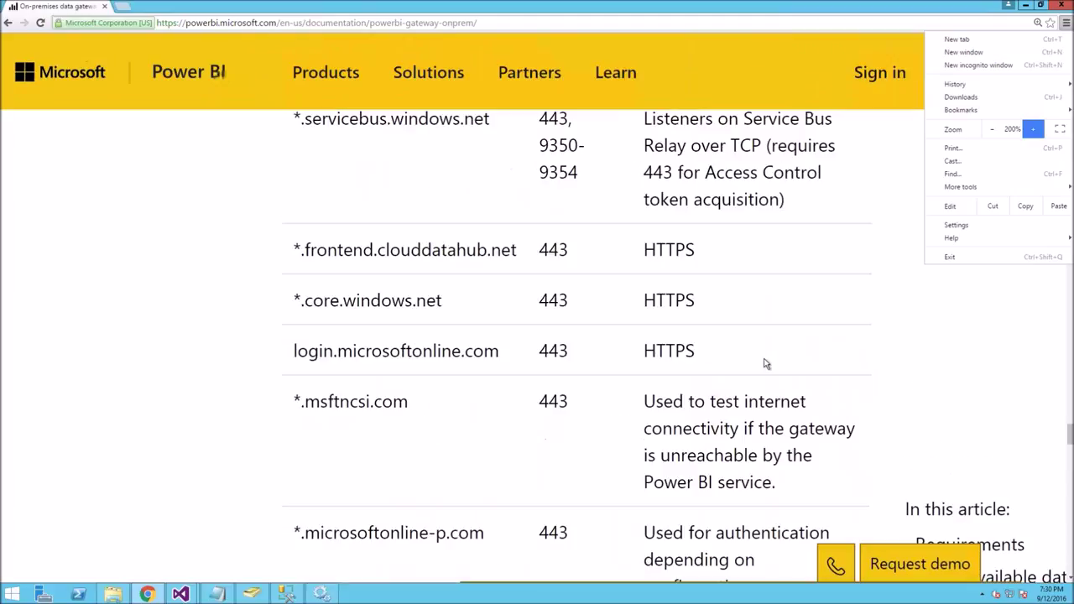
left_click(760, 365)
scroll(744, 366, "down", 3)
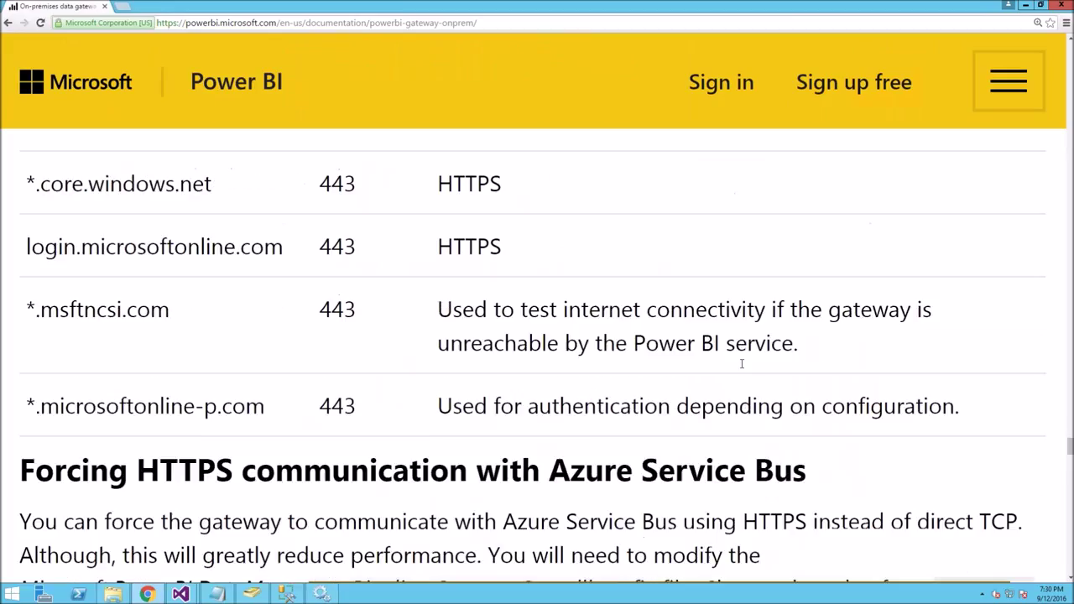
scroll(700, 383, "down", 5)
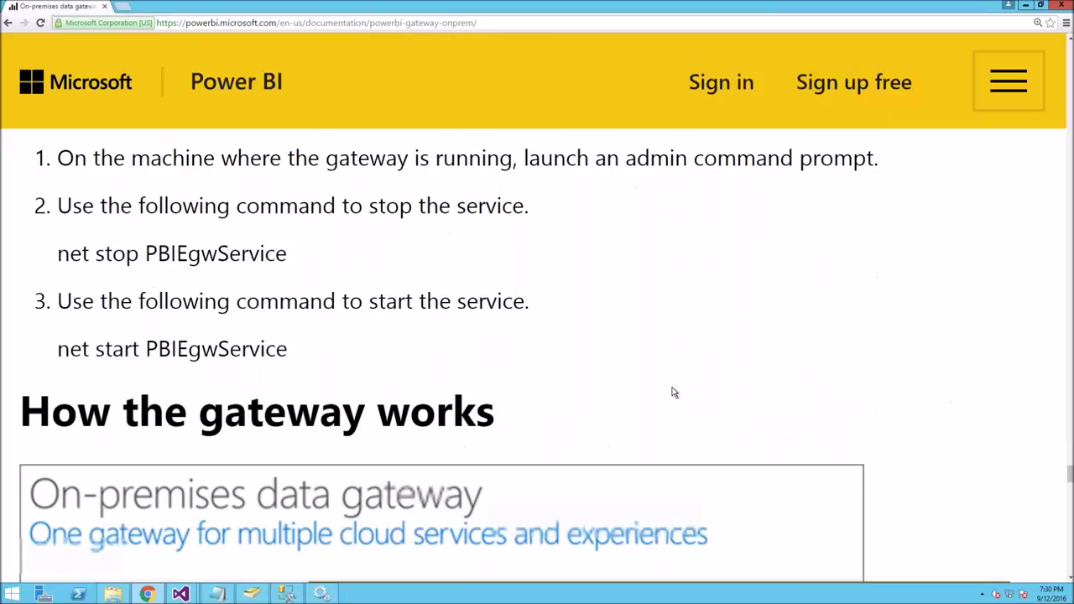
scroll(671, 388, "down", 6)
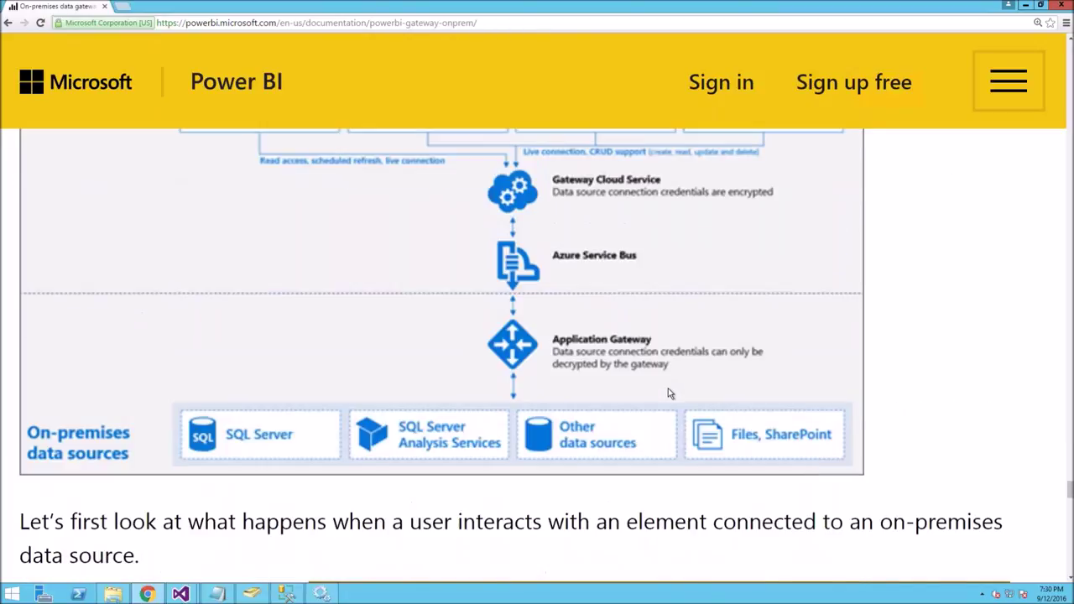
scroll(668, 390, "up", 1)
scroll(668, 393, "up", 1)
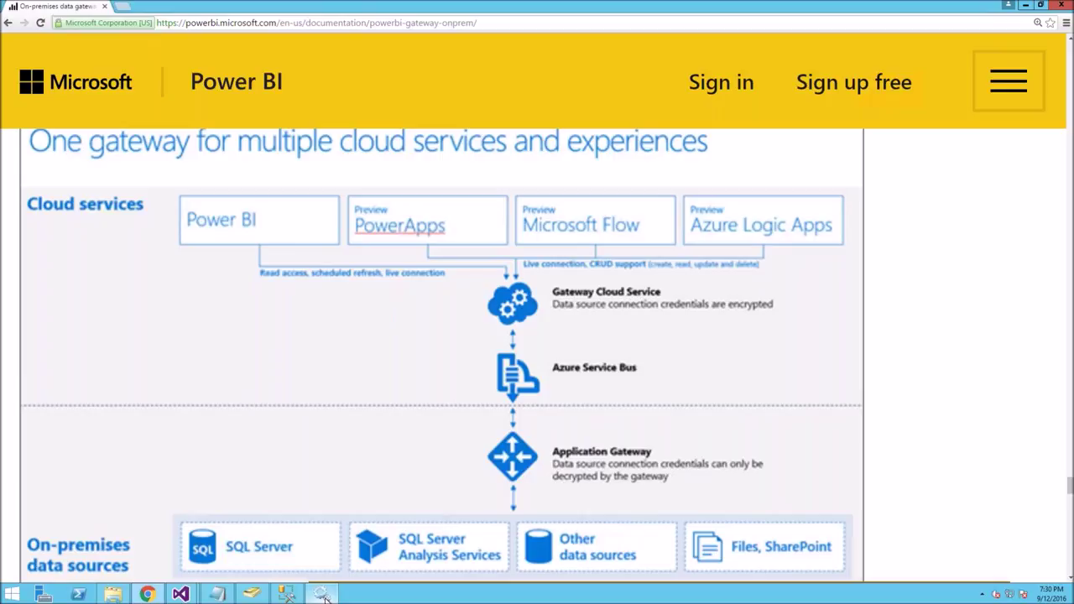
Check the Services console, minimize the remote desktop session and switch to the Power BI page in Firefox.
mouse_move(323, 596)
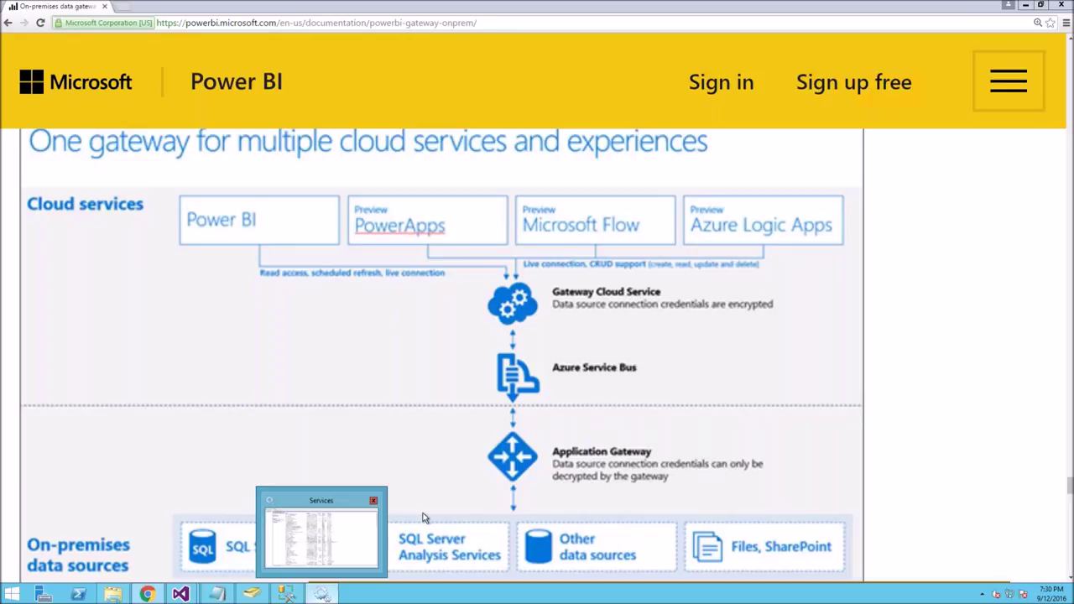
left_click(321, 533)
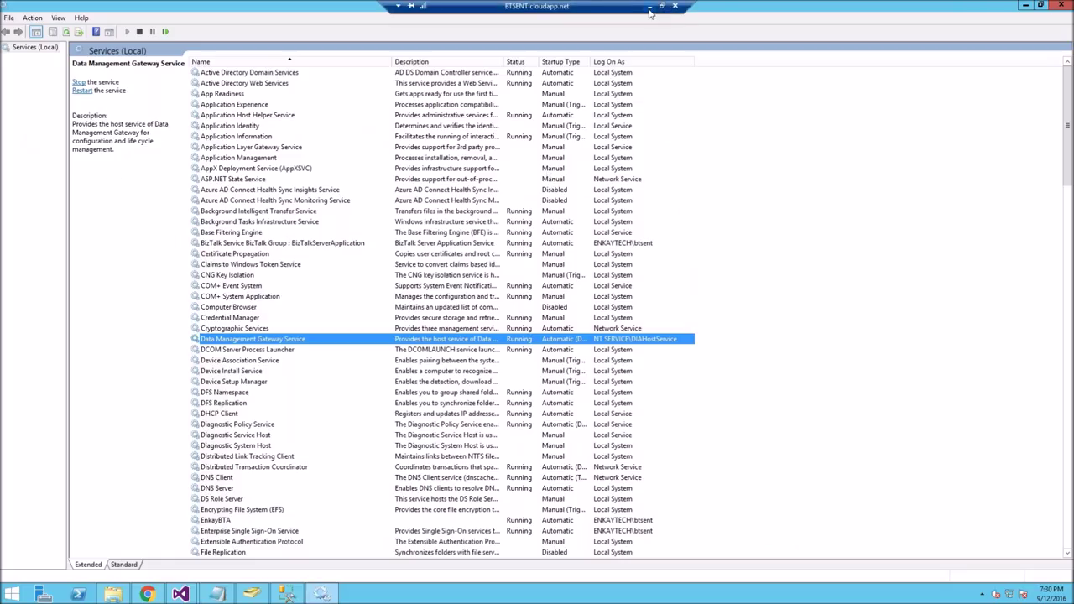
left_click(650, 6)
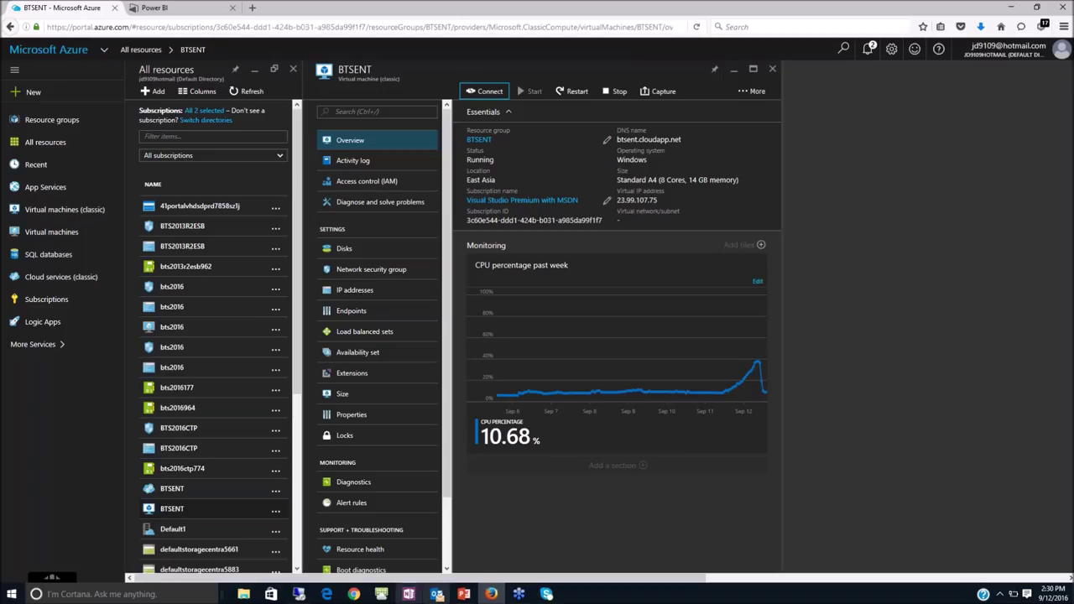
left_click(492, 594)
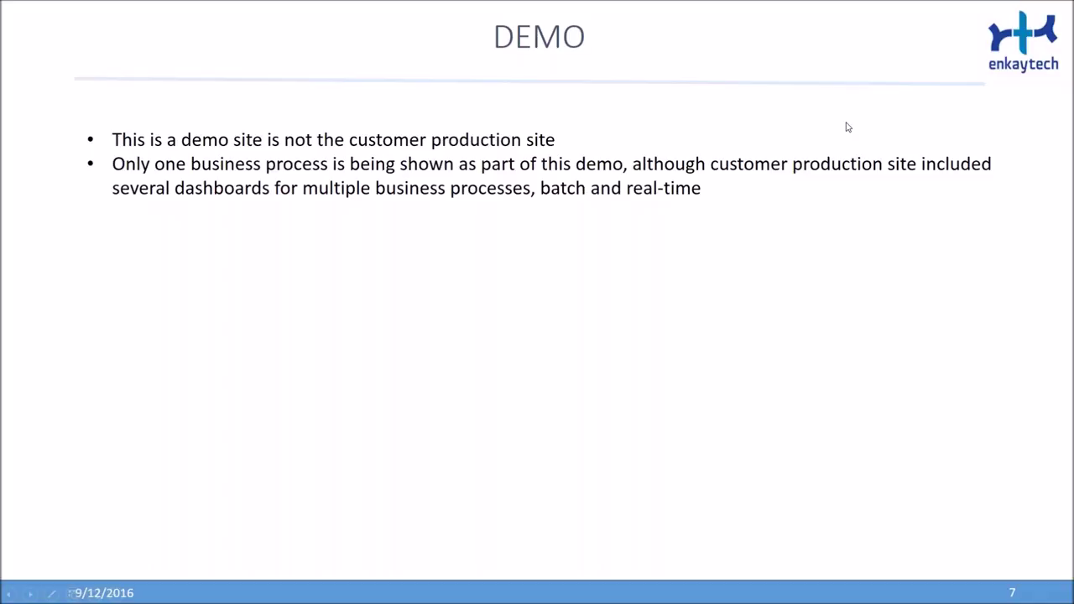
key("alt+Tab")
left_click(167, 8)
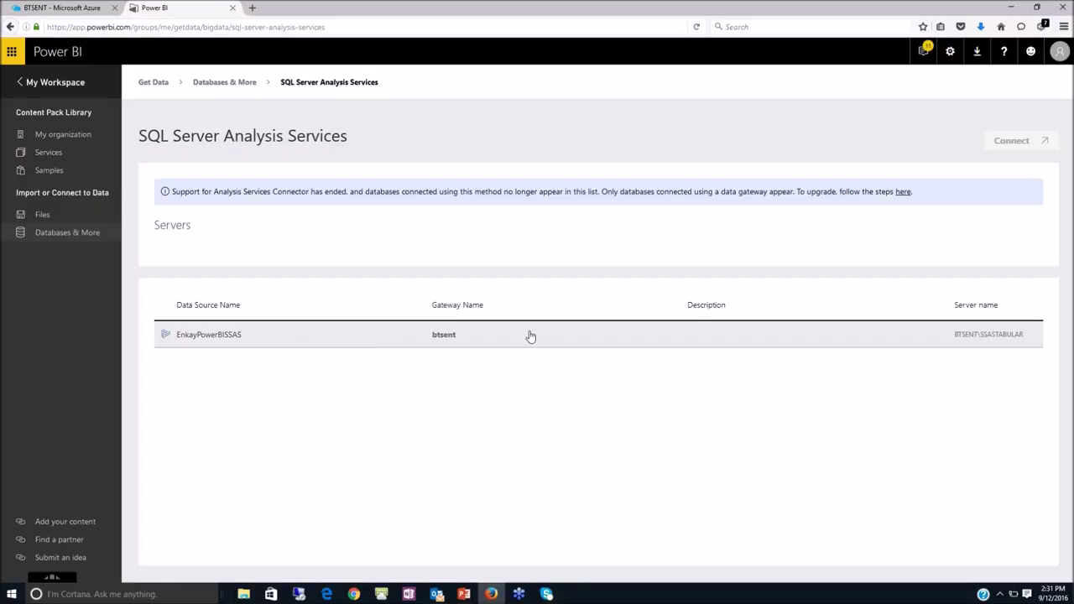
Try to connect to EnkayPowerBISSAS - Model through the EnkayPowerBISSAS data source on the btsent gateway.
left_click(248, 342)
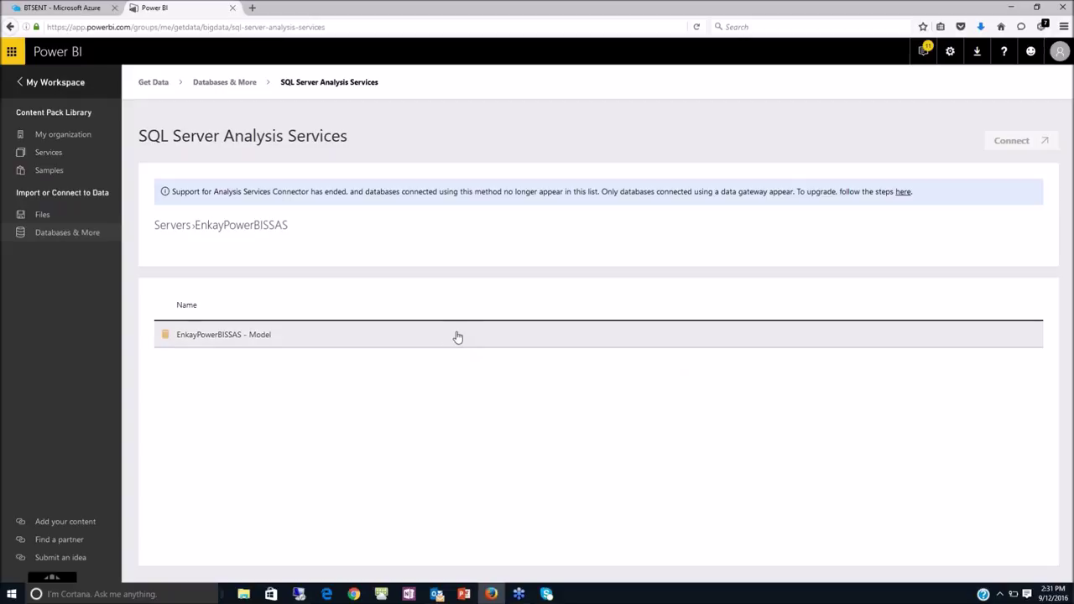
left_click(258, 340)
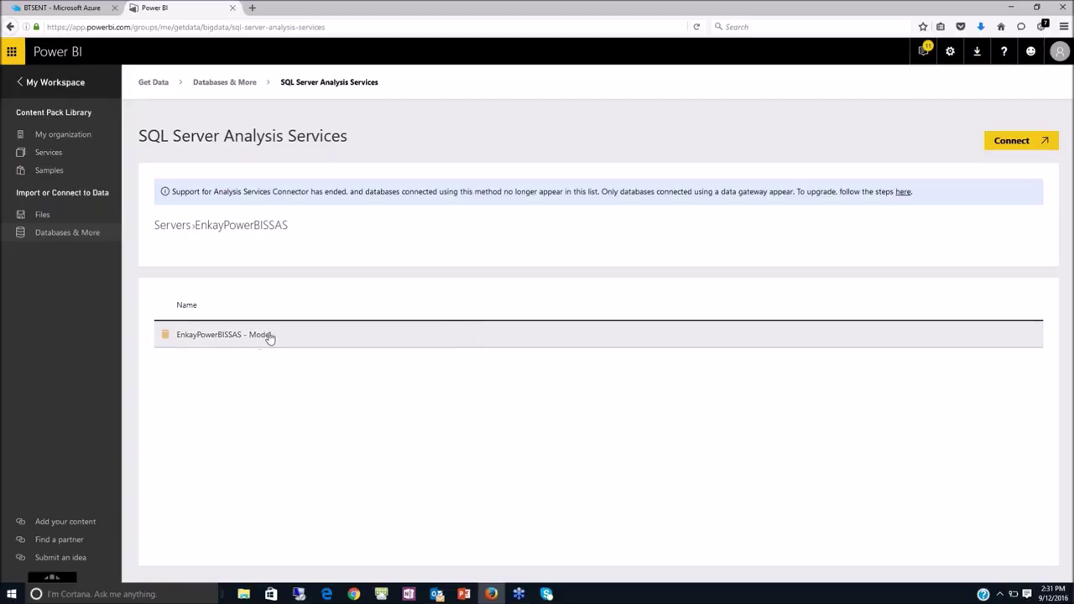
left_click(1024, 141)
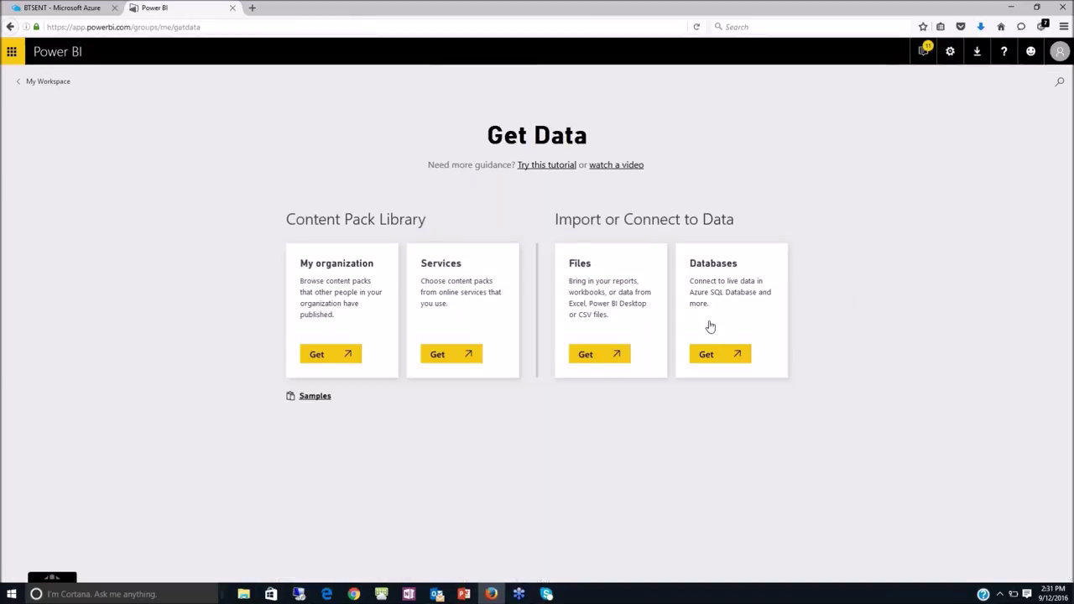
From the Databases data sources, choose SQL Server Analysis Services, open EnkayPowerBISSAS and connect to EnkayPowerBISSAS - Model.
left_click(719, 312)
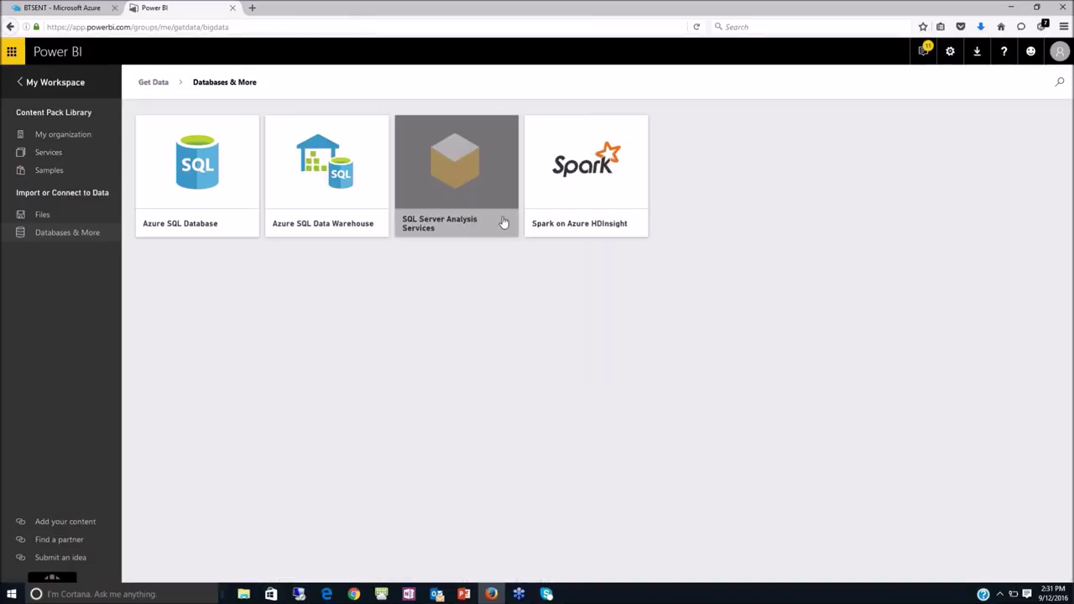
left_click(506, 221)
left_click(686, 329)
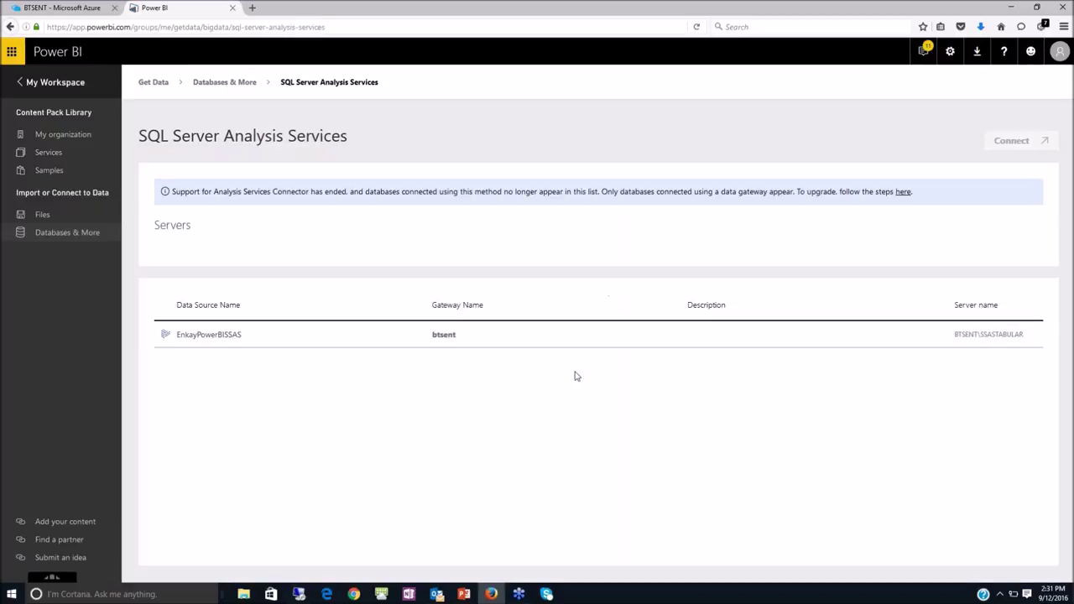
left_click(406, 335)
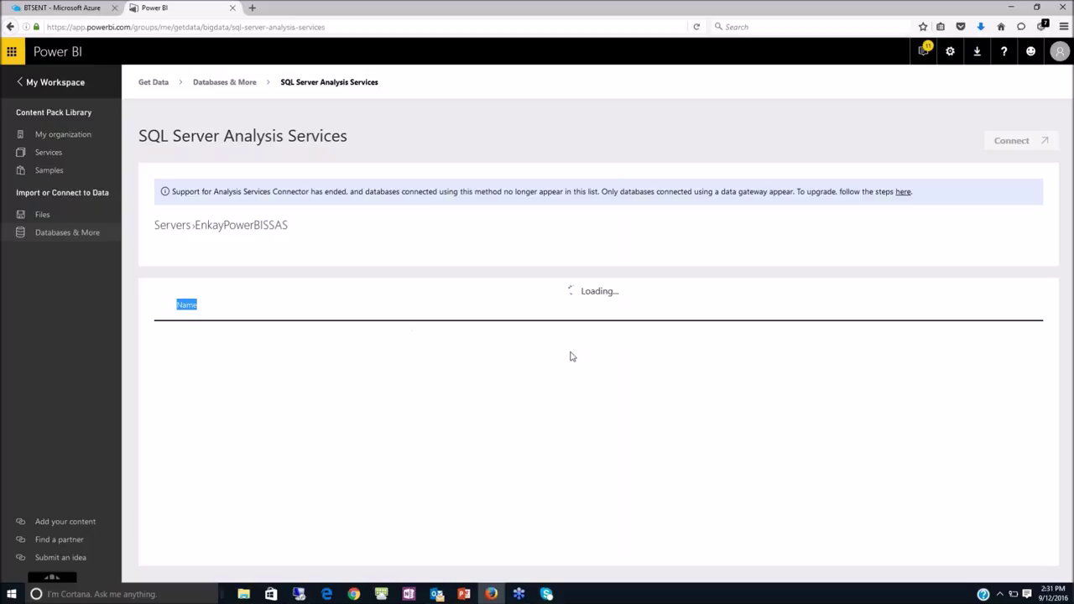
double_click(275, 335)
left_click(1011, 141)
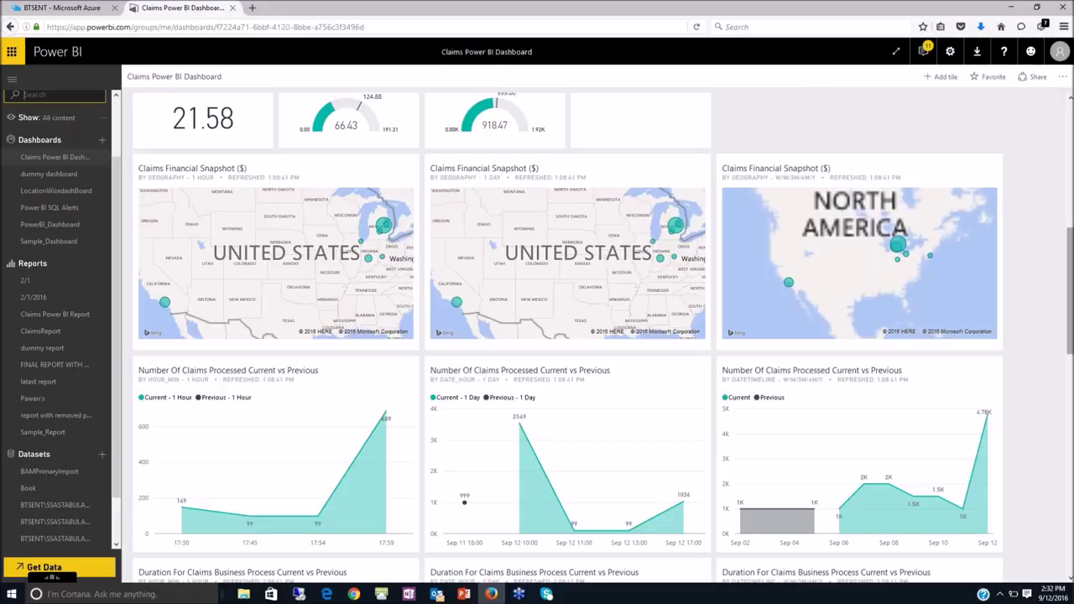
Review the Claims Power BI Dashboard's summary tiles, maps and current versus previous charts, returning to the first tiles.
scroll(1069, 188, "up", 5)
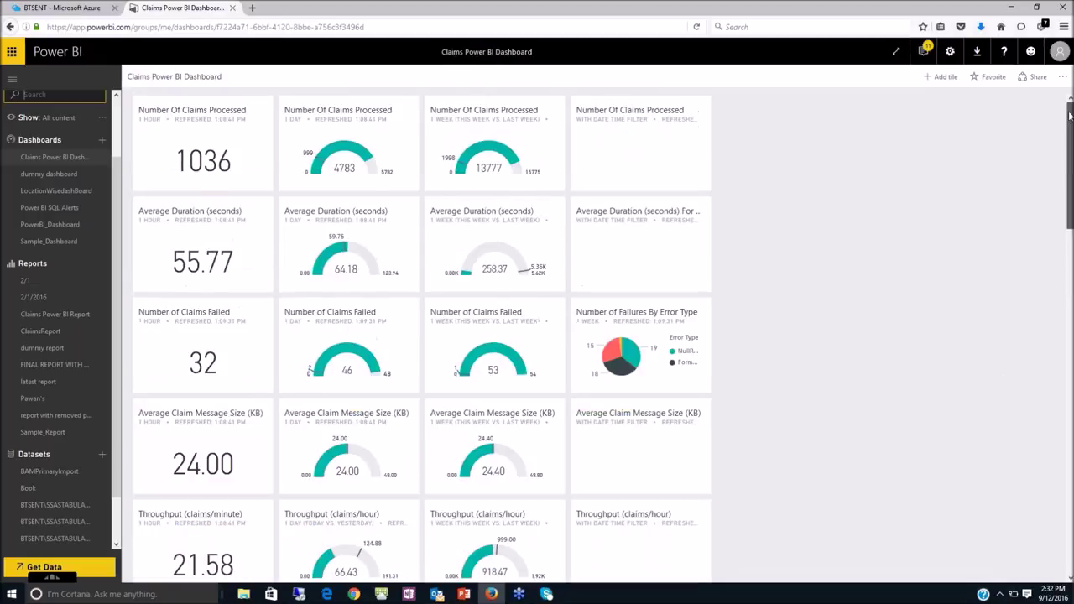
scroll(1069, 188, "down", 6)
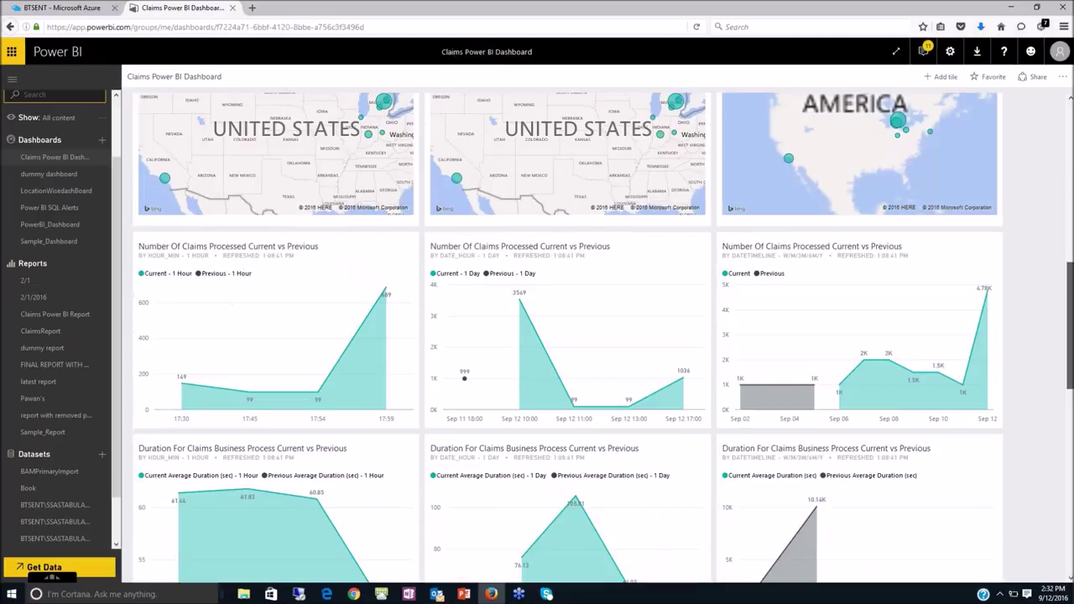
scroll(567, 336, "down", 8)
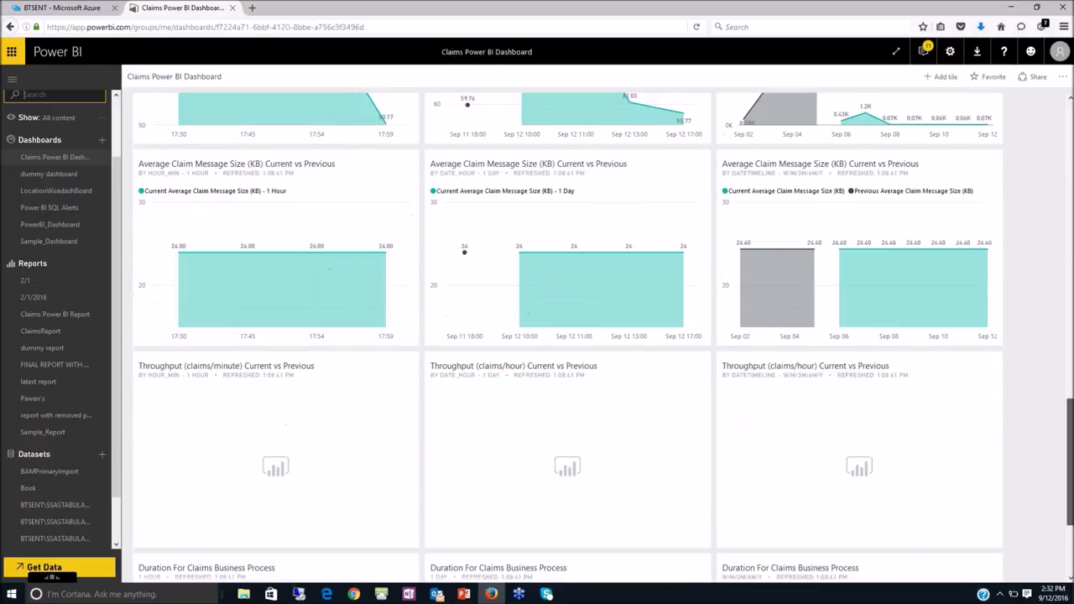
scroll(1009, 219, "up", 3)
scroll(1009, 219, "up", 10)
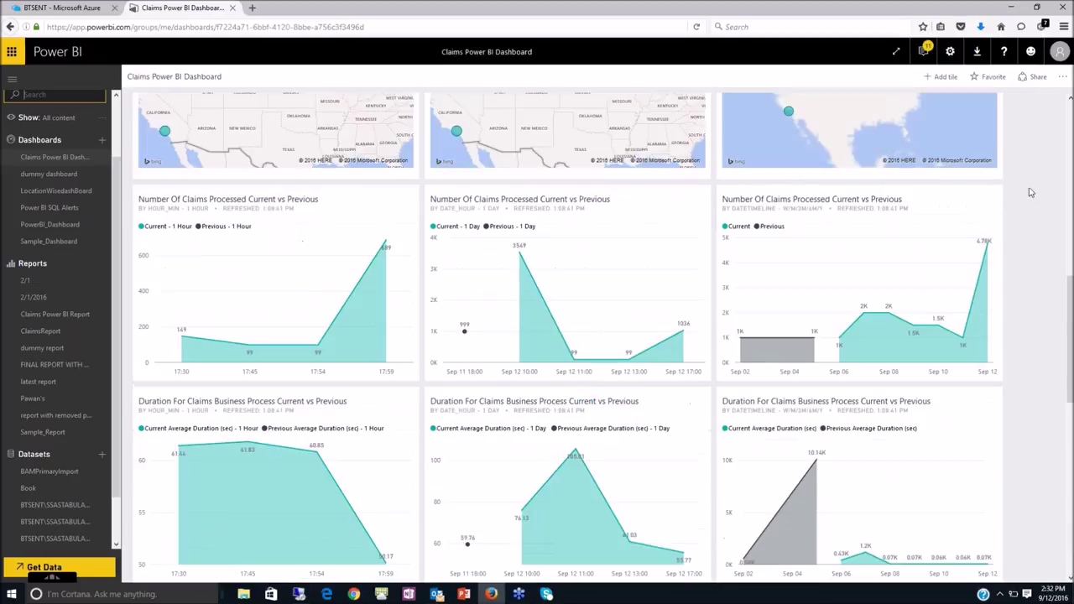
scroll(1033, 190, "up", 2)
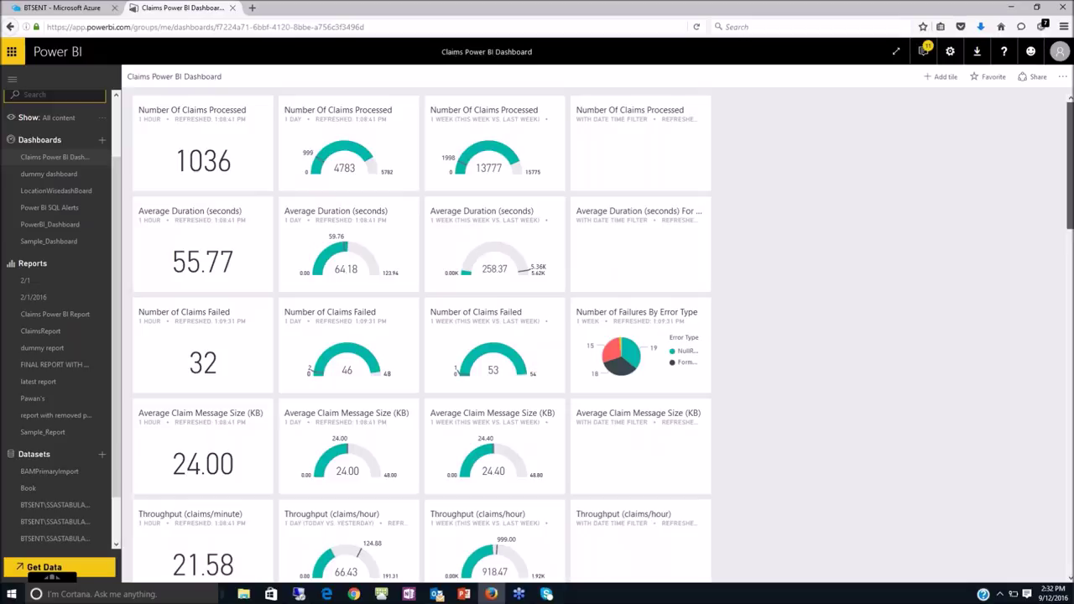
Review the Claims Power BI Dashboard's current versus previous charts, glance at the Architecture slide, and check the available dashboard actions.
scroll(603, 338, "down", 15)
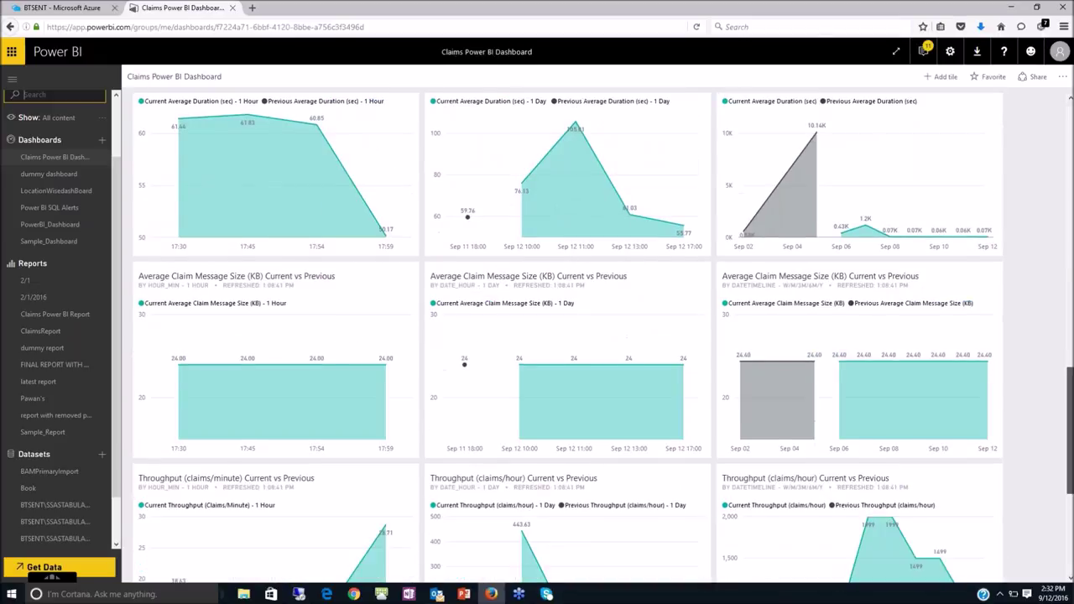
scroll(604, 339, "down", 3)
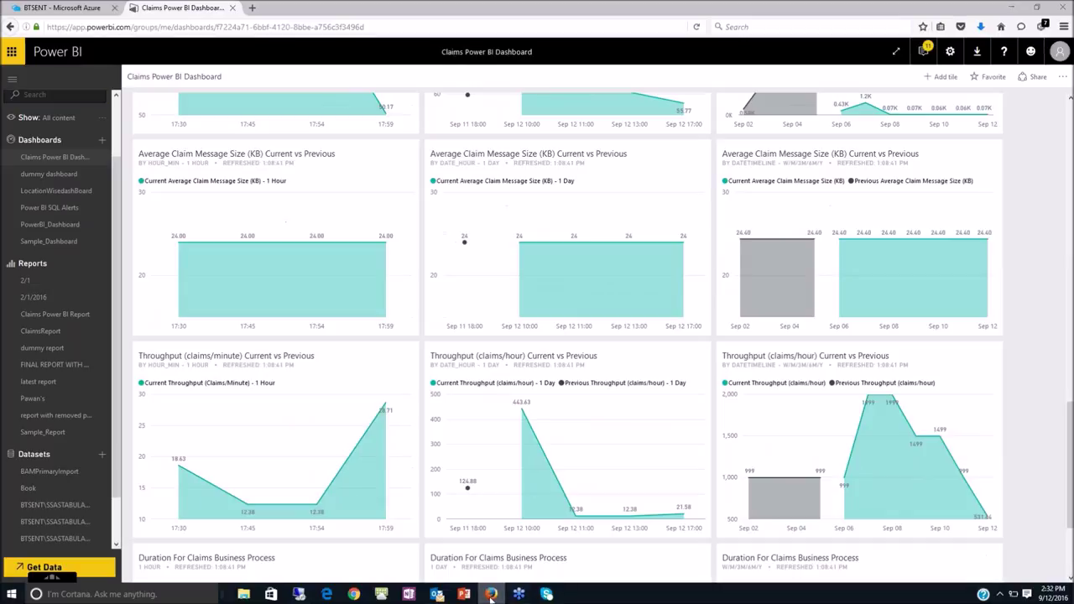
left_click(491, 594)
key("Right")
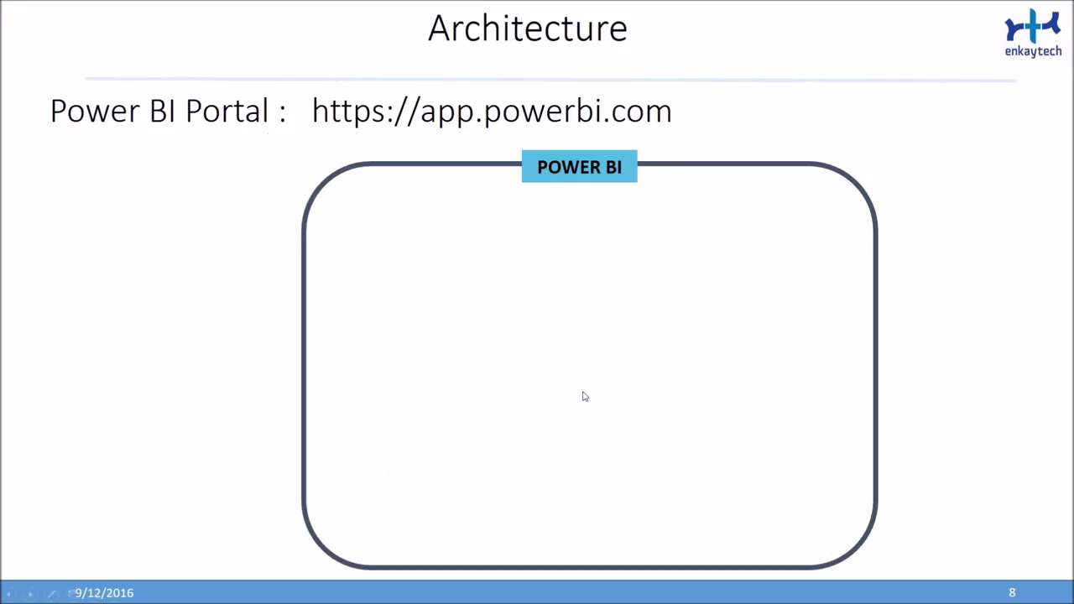
key("alt+Tab")
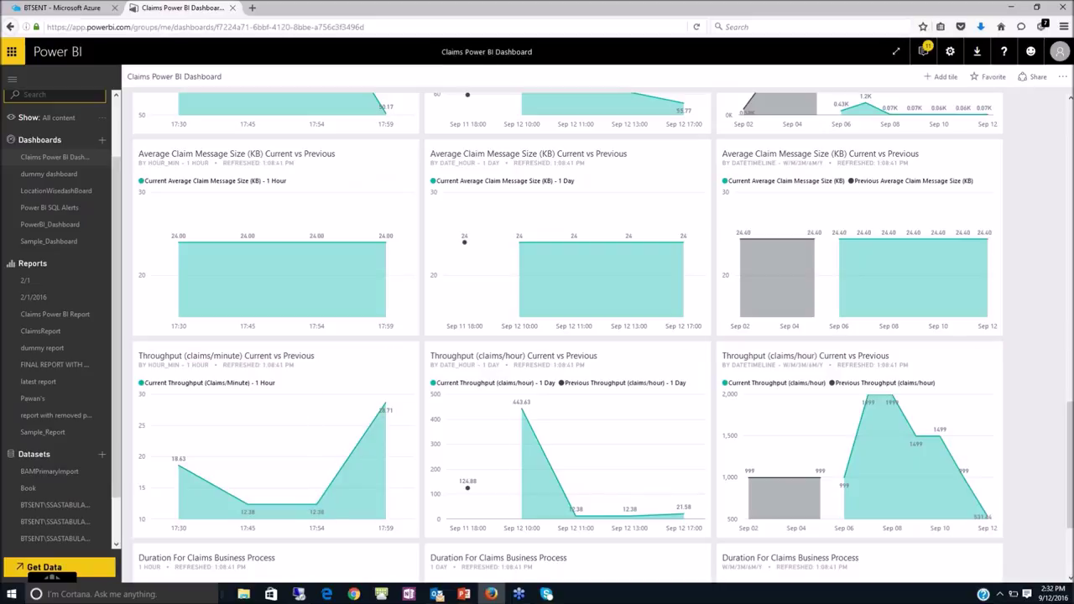
left_click(1061, 77)
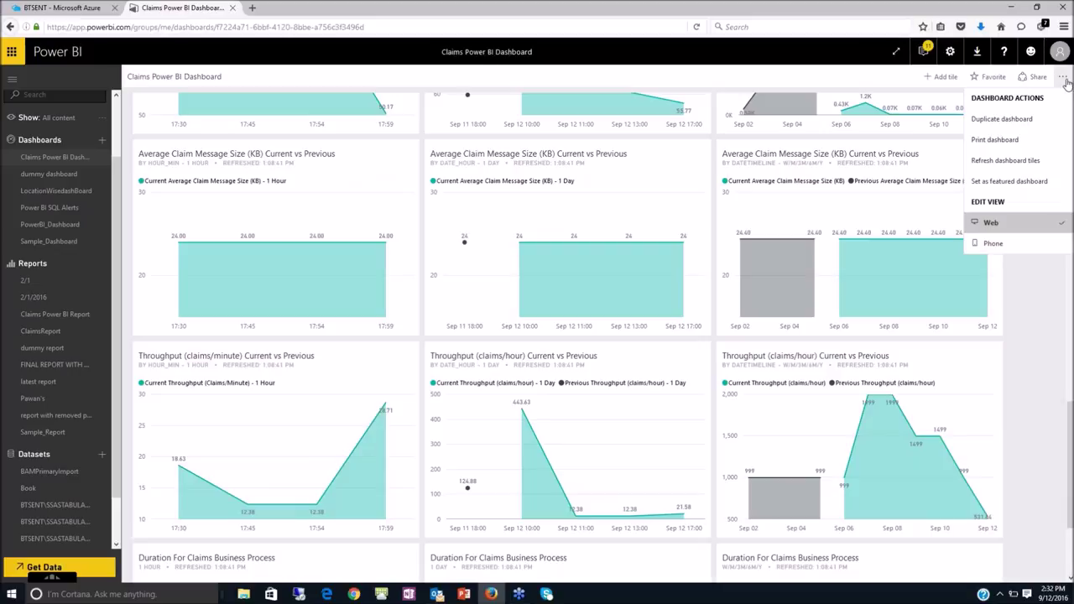
left_click(1056, 304)
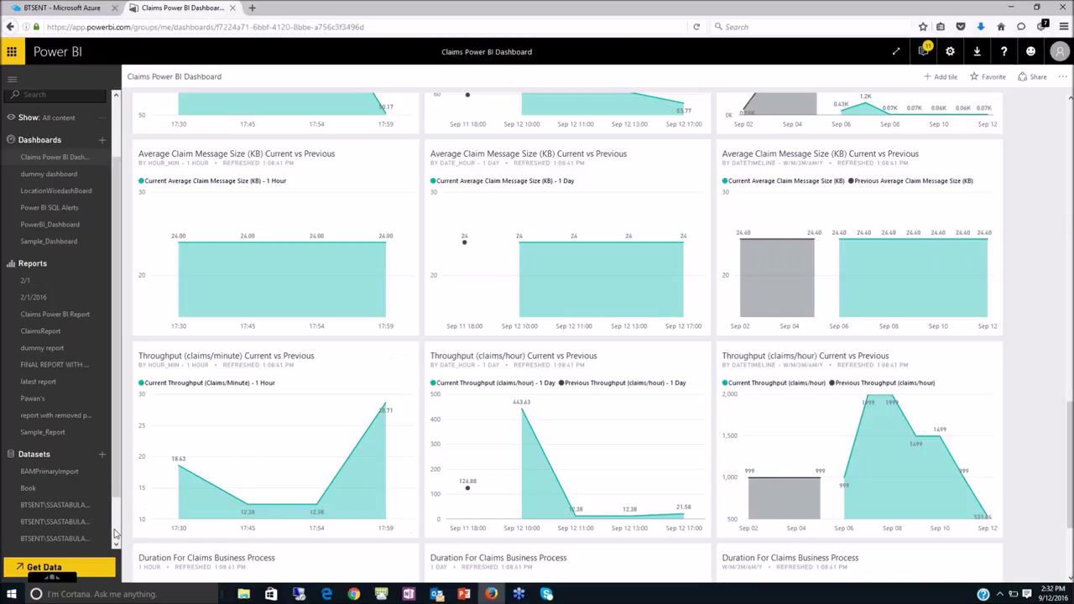
View the streaming datasets page, and open the first BTSENT\SSASTABULA... dataset as a blank report.
scroll(116, 534, "down", 2)
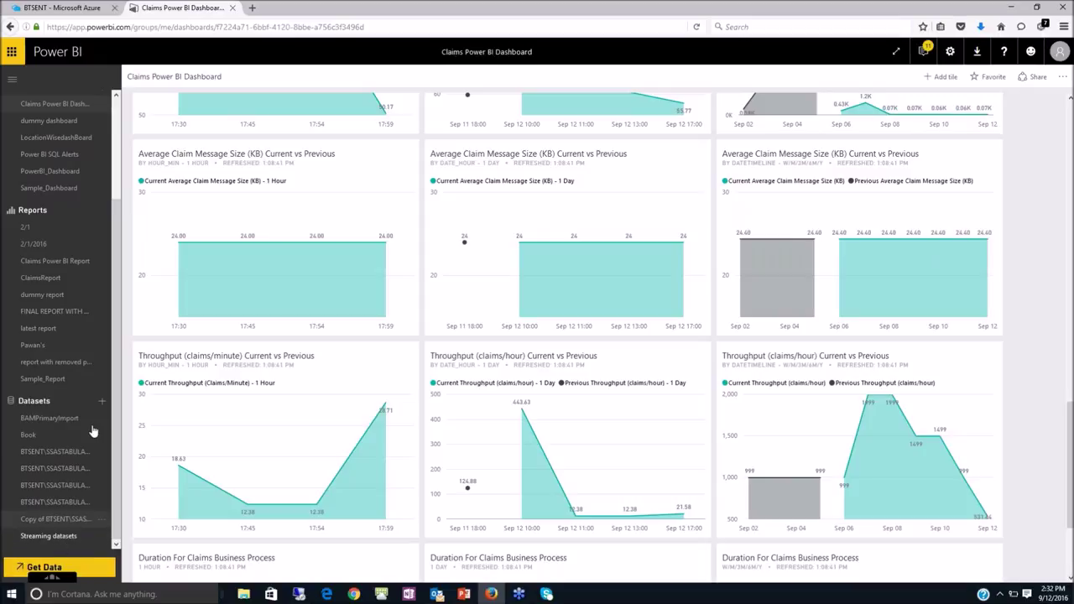
left_click(66, 537)
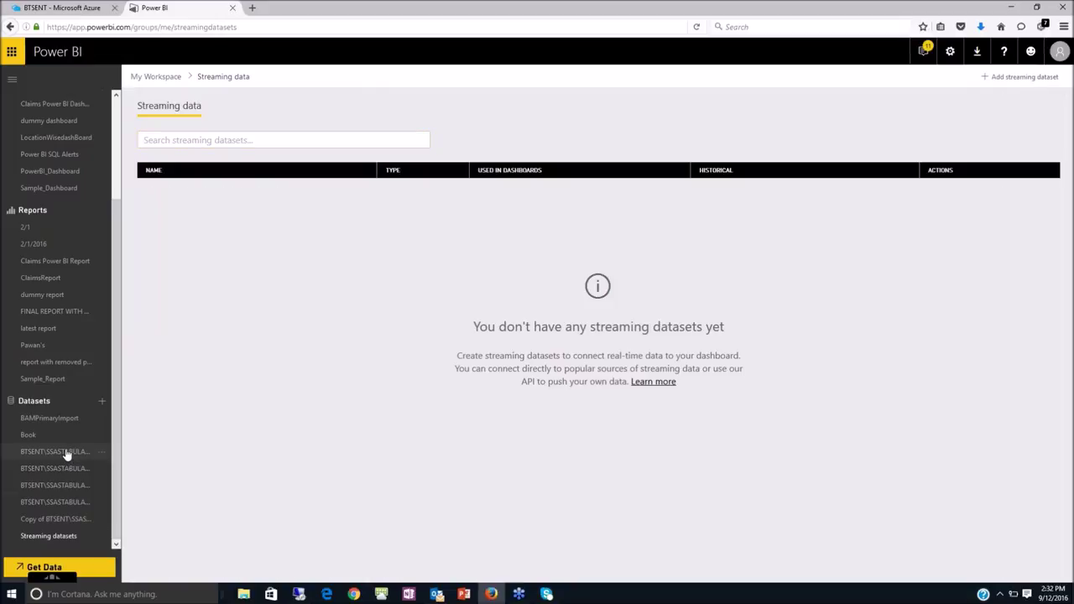
left_click(66, 453)
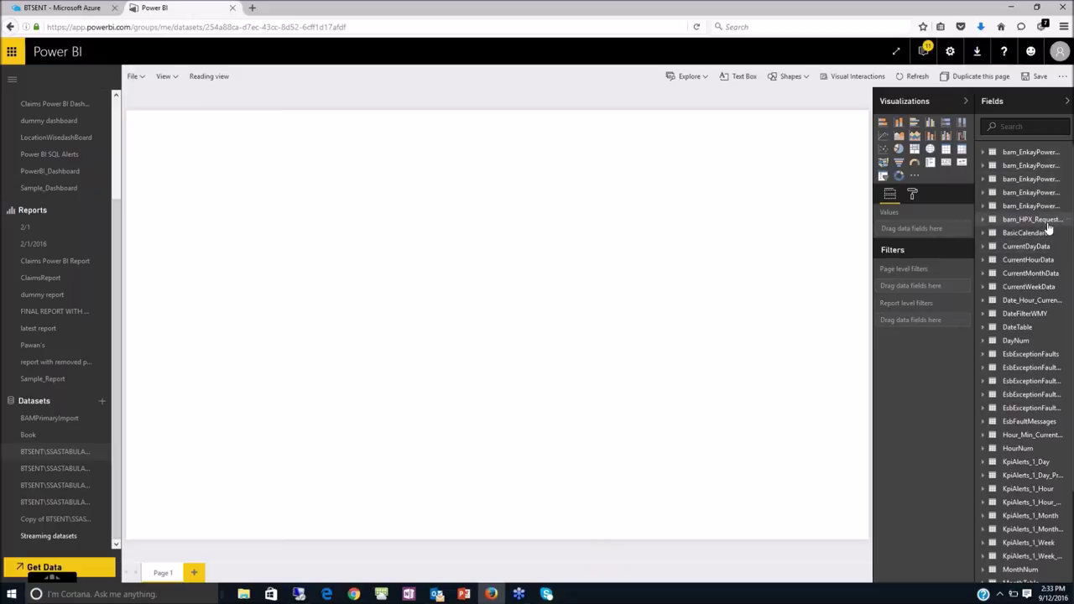
Search the fields for "faul" and plot # of Fault Messages with FaultSeverity from EsbExceptionFaults as a pie chart.
left_click(1002, 125)
type("s")
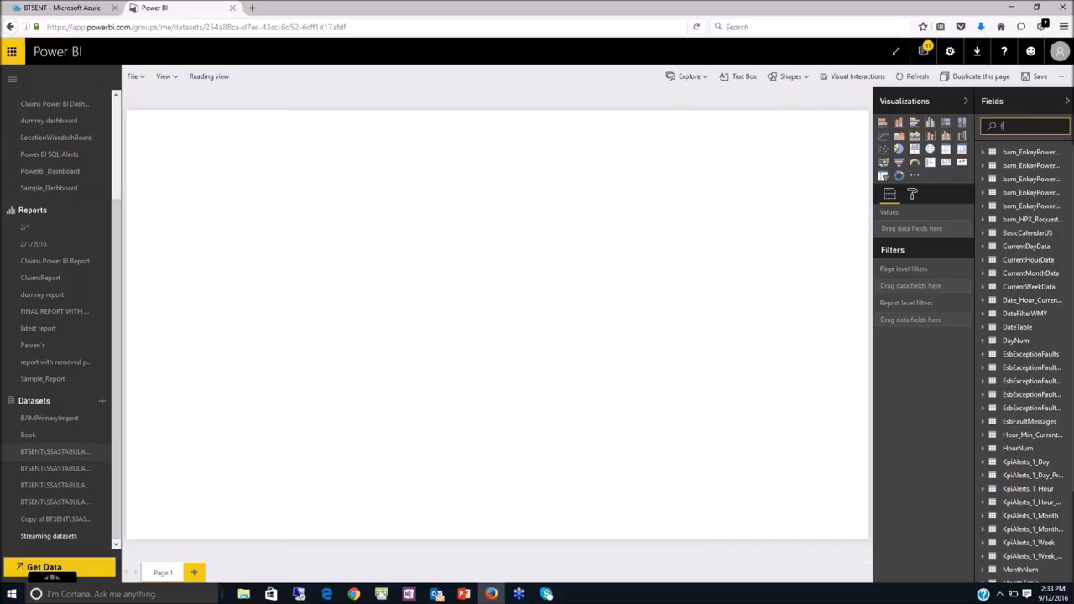
type("aul")
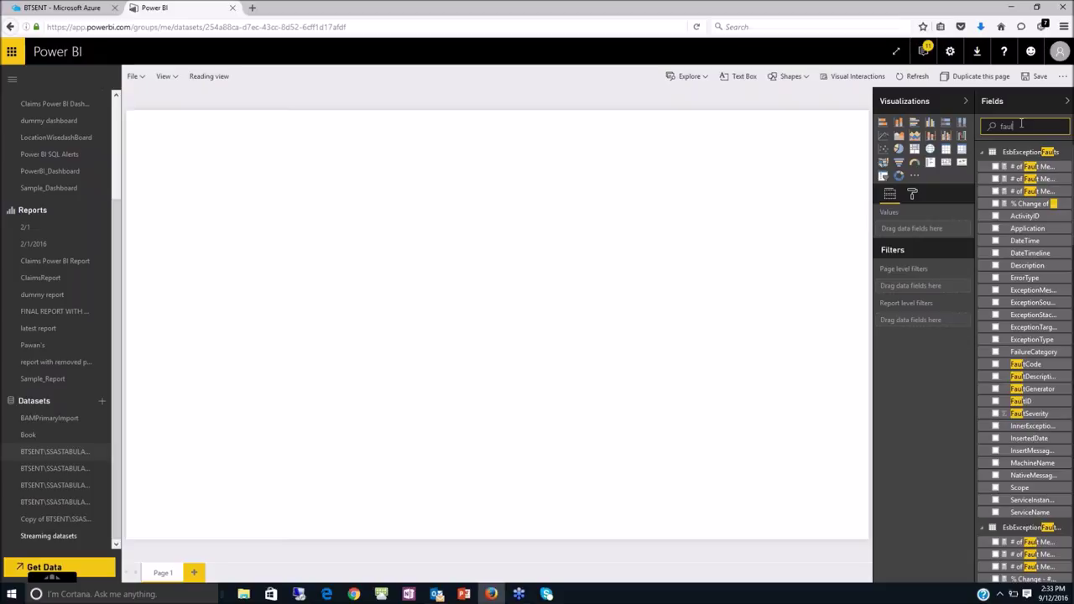
left_click(999, 168)
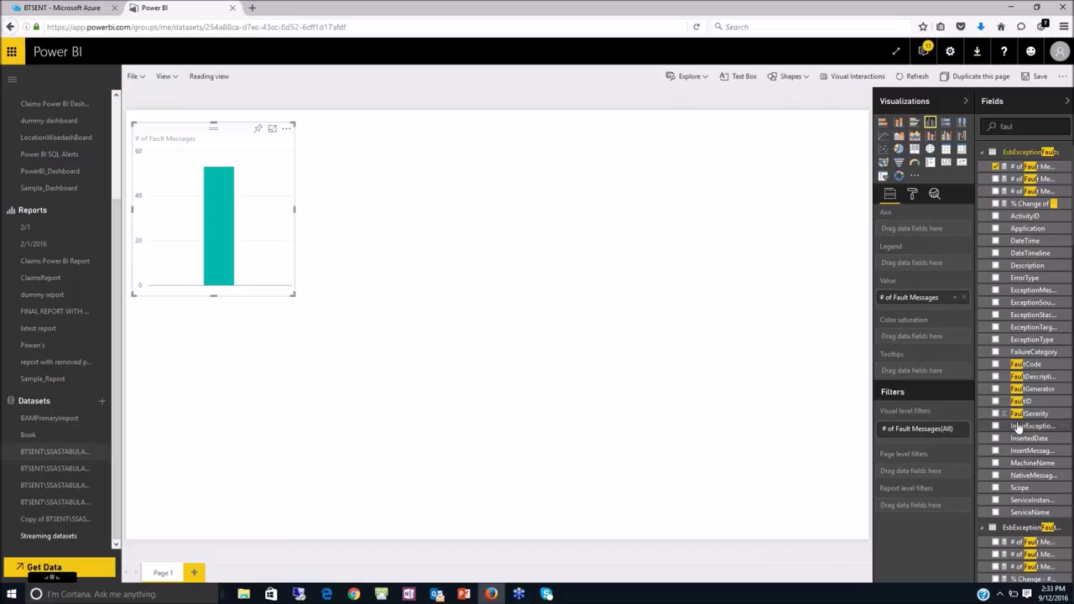
left_click(995, 415)
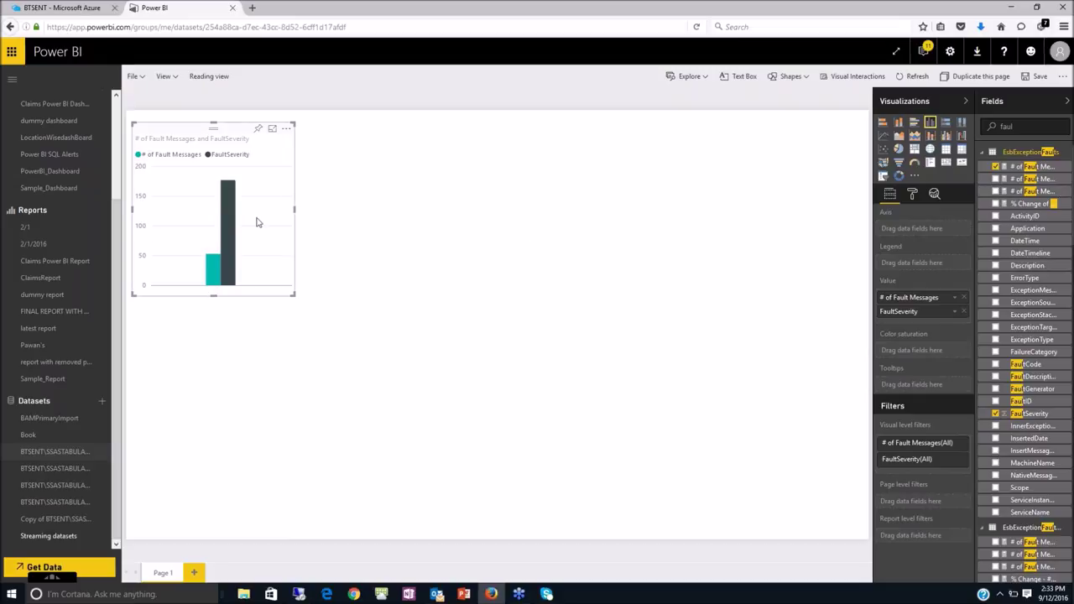
left_click(898, 150)
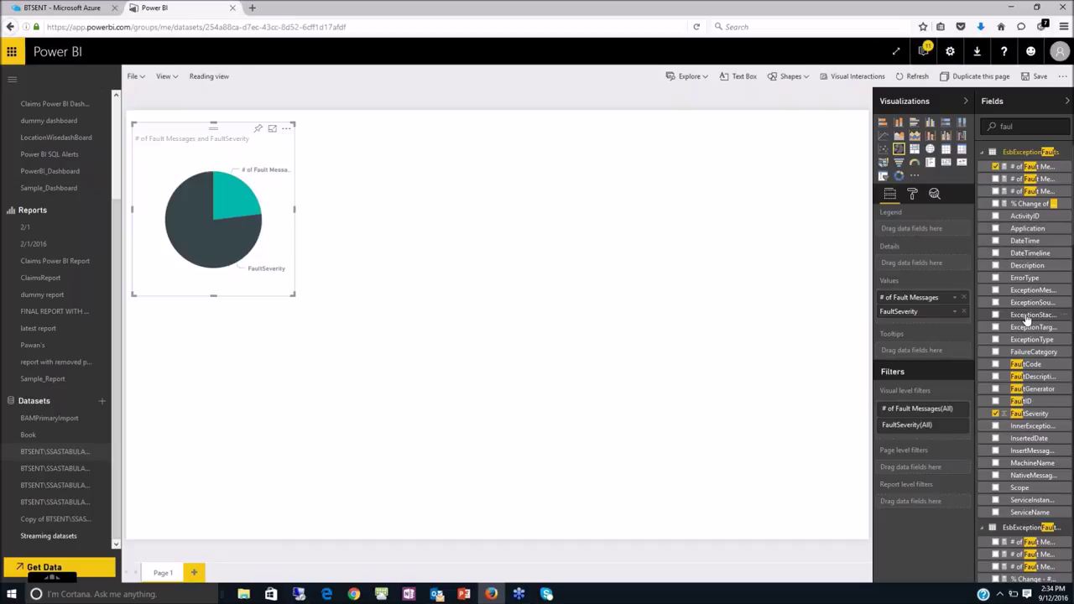
mouse_move(259, 220)
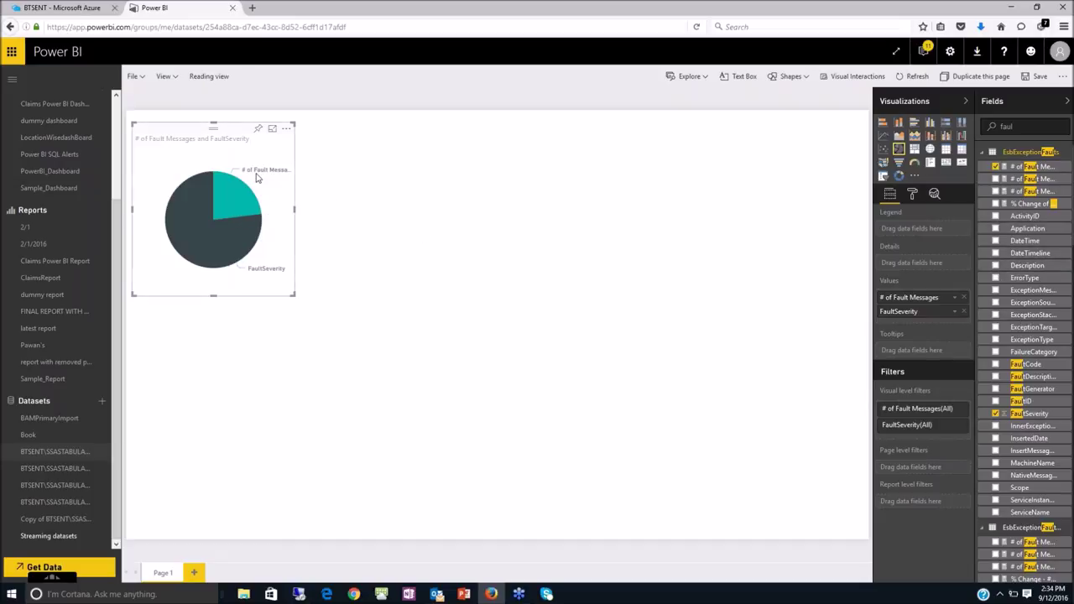
left_click(285, 130)
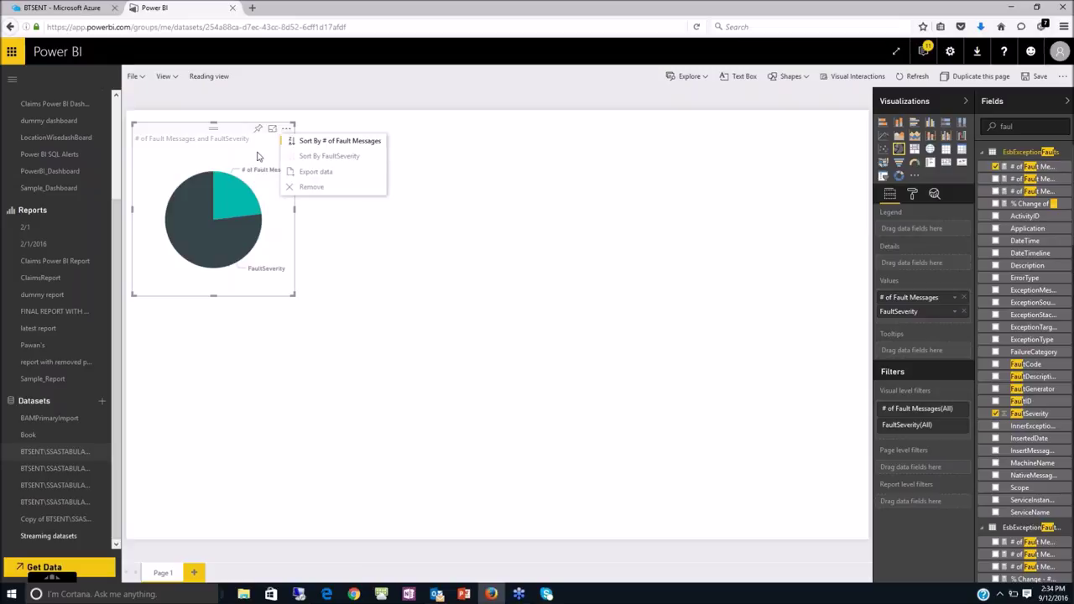
left_click(237, 236)
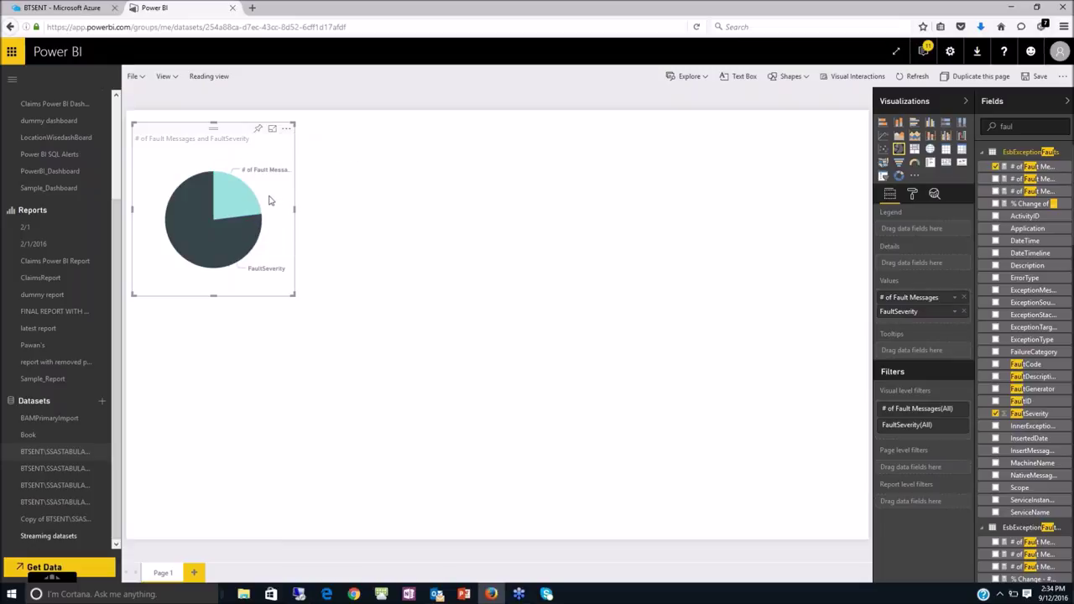
right_click(270, 200)
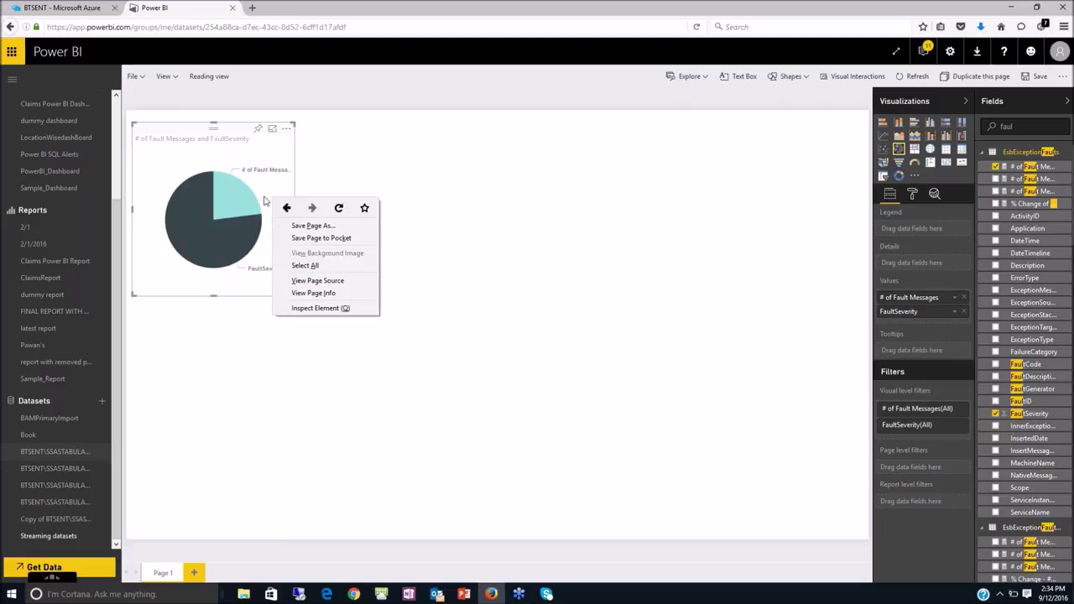
left_click(274, 150)
left_click(286, 129)
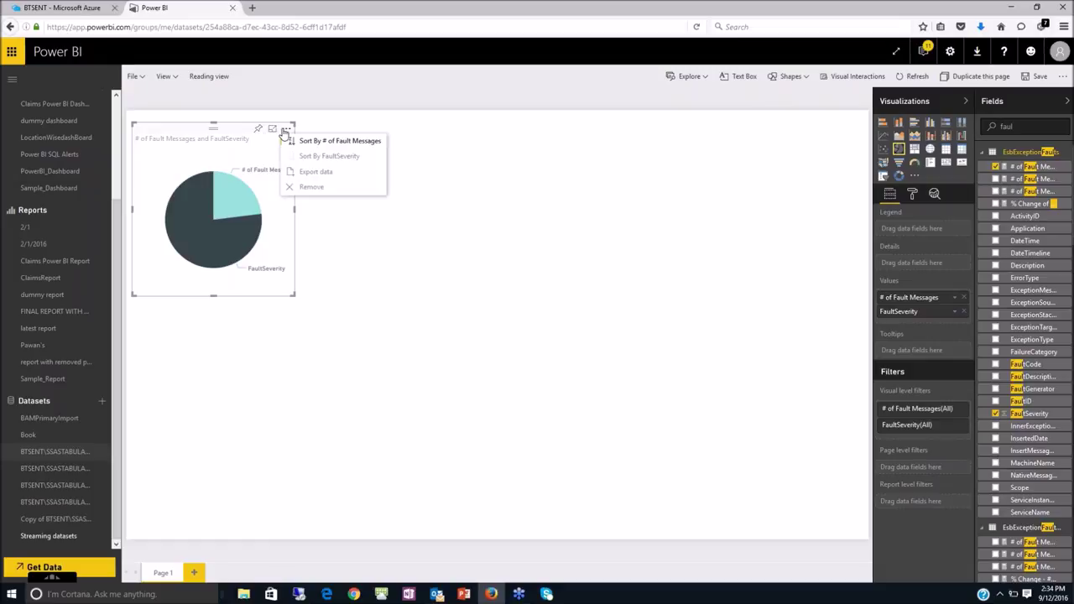
left_click(249, 165)
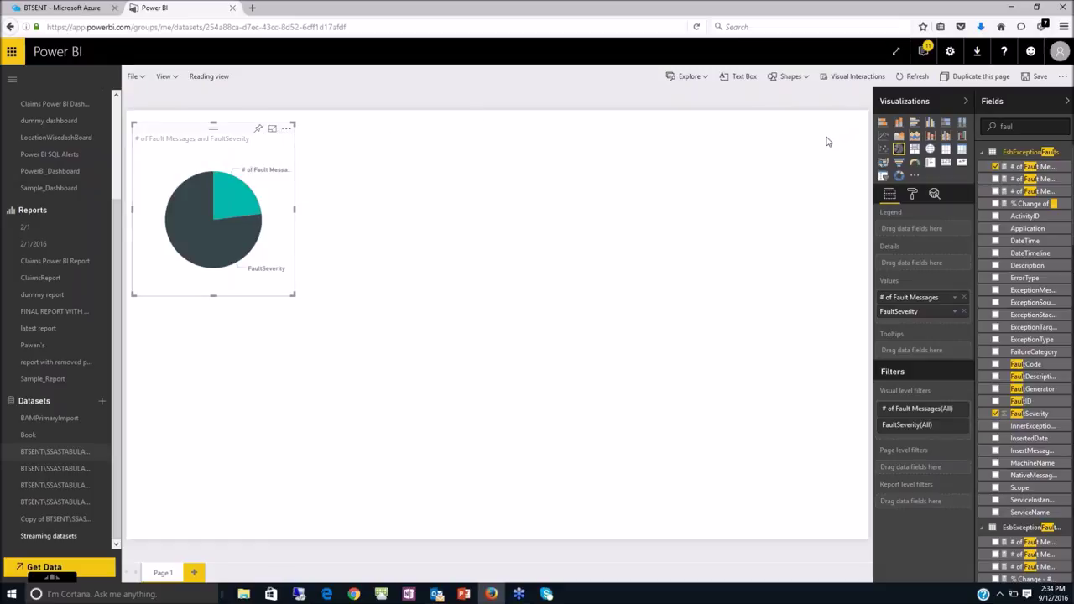
Save the report as IntegrationMondaySample.
left_click(1031, 77)
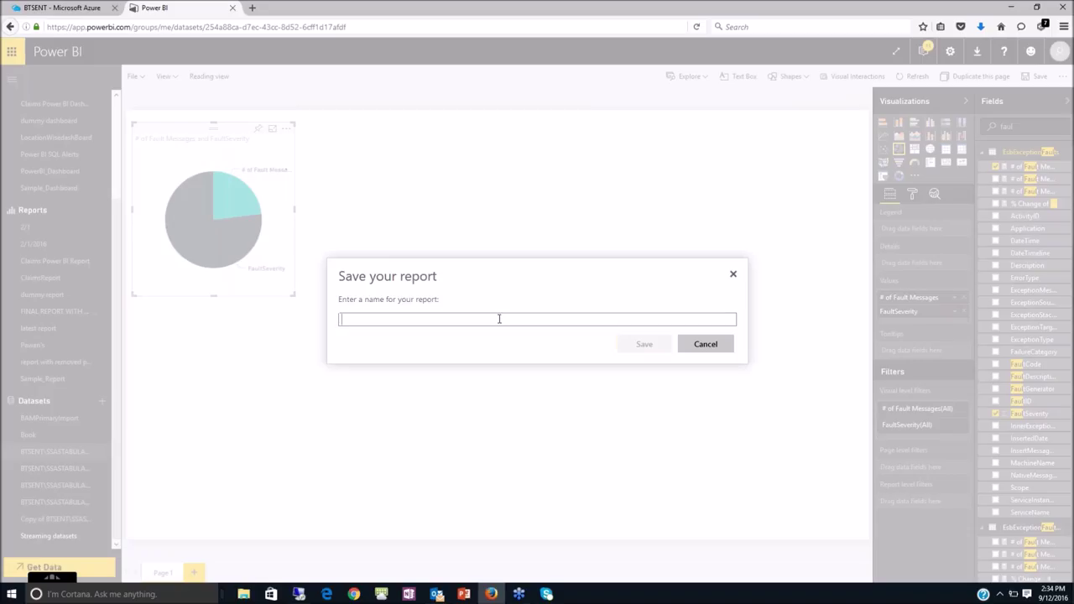
type("IntegrationMondaySample")
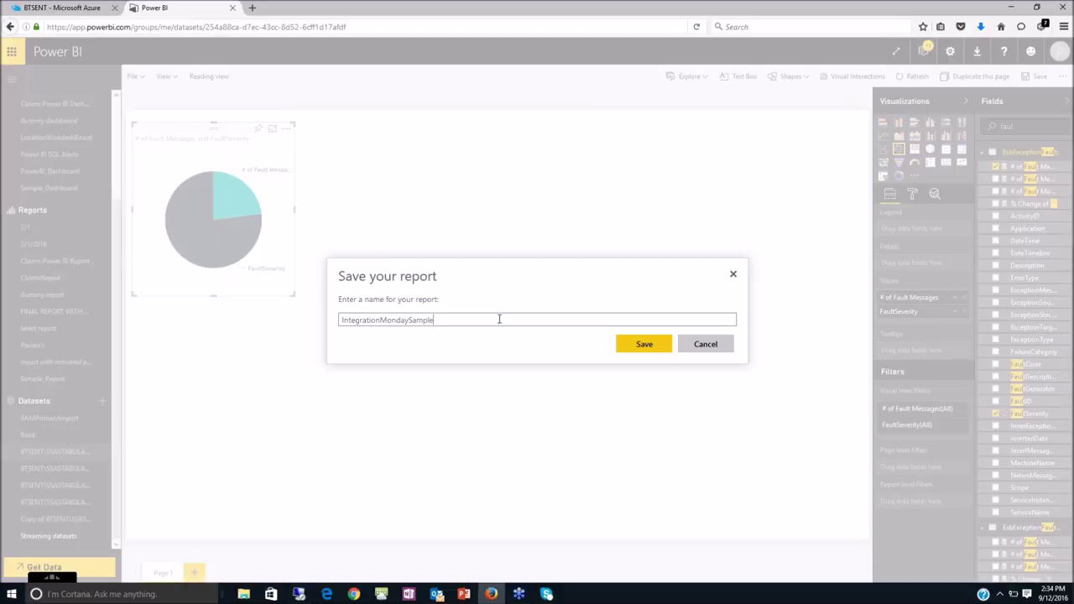
left_click(632, 349)
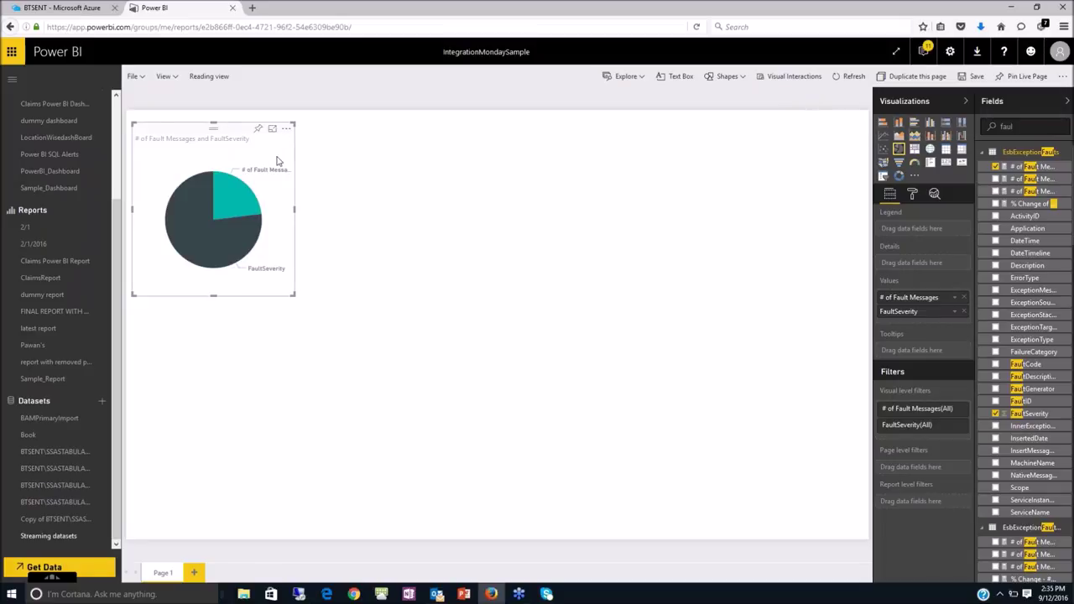
Pin the pie chart to a new dashboard named IntegrationMonday, saving the report as SavedReport when asked.
left_click(286, 130)
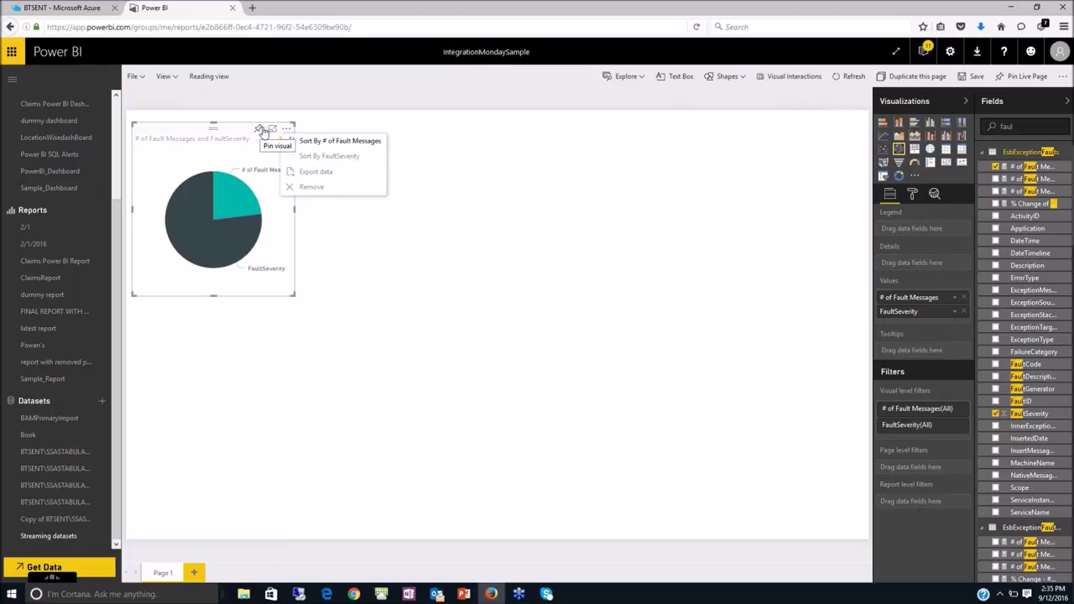
left_click(261, 131)
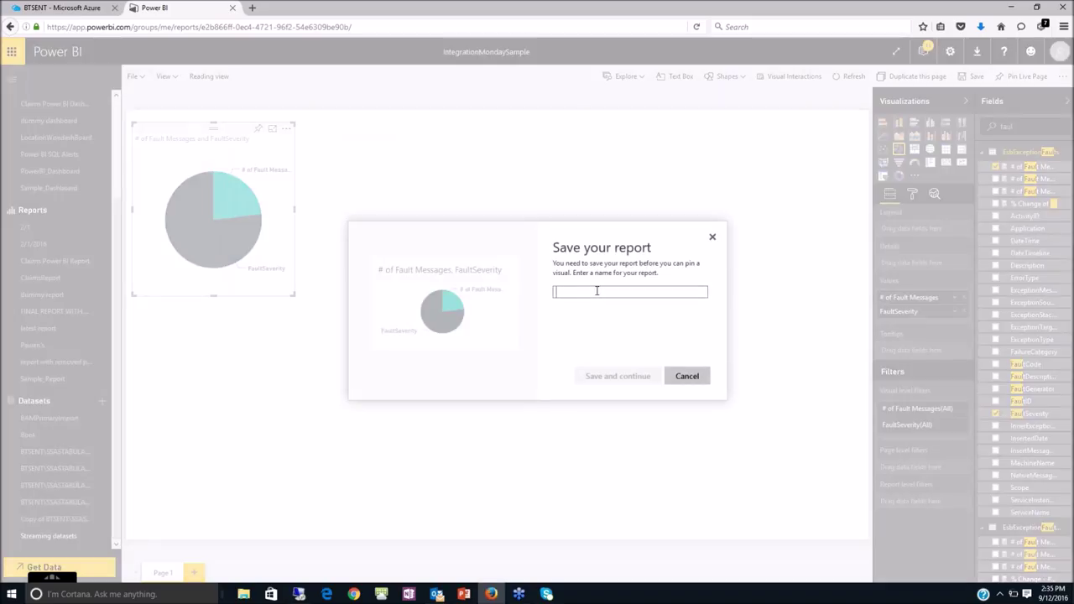
type("SavedReport")
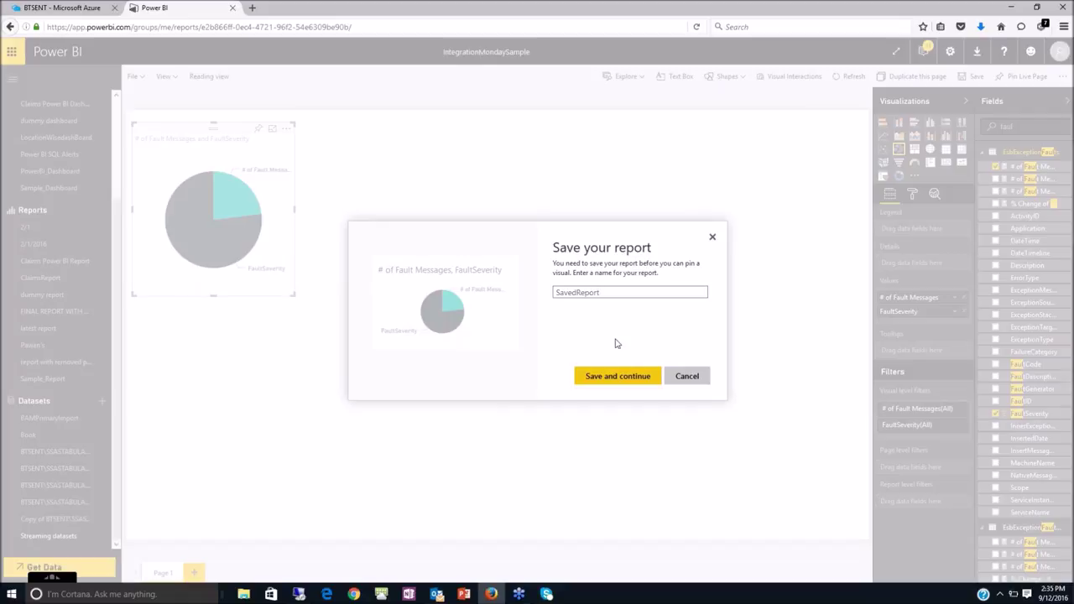
left_click(635, 377)
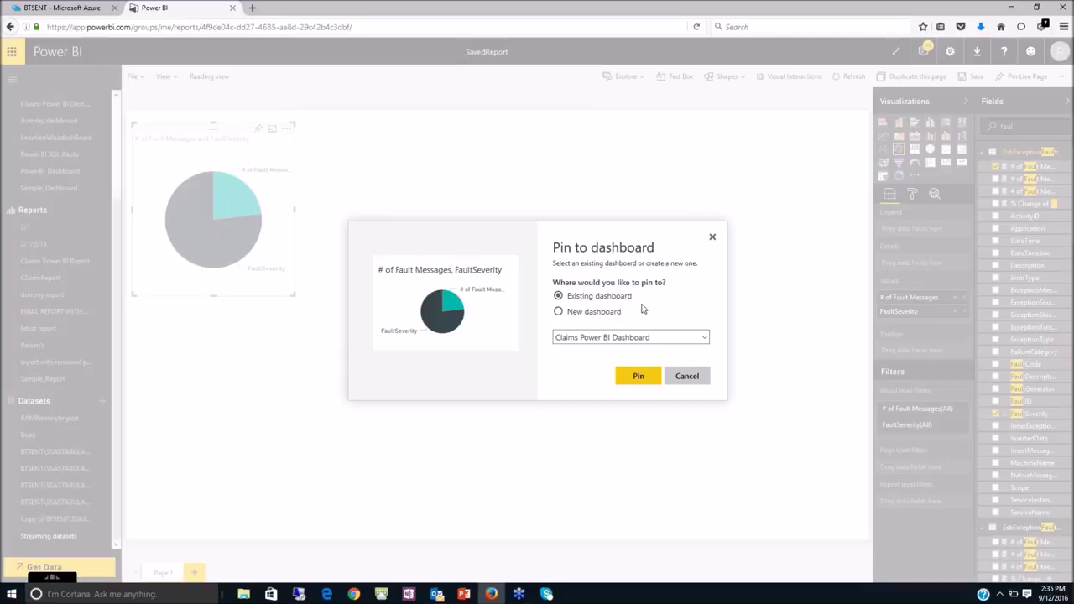
left_click(577, 314)
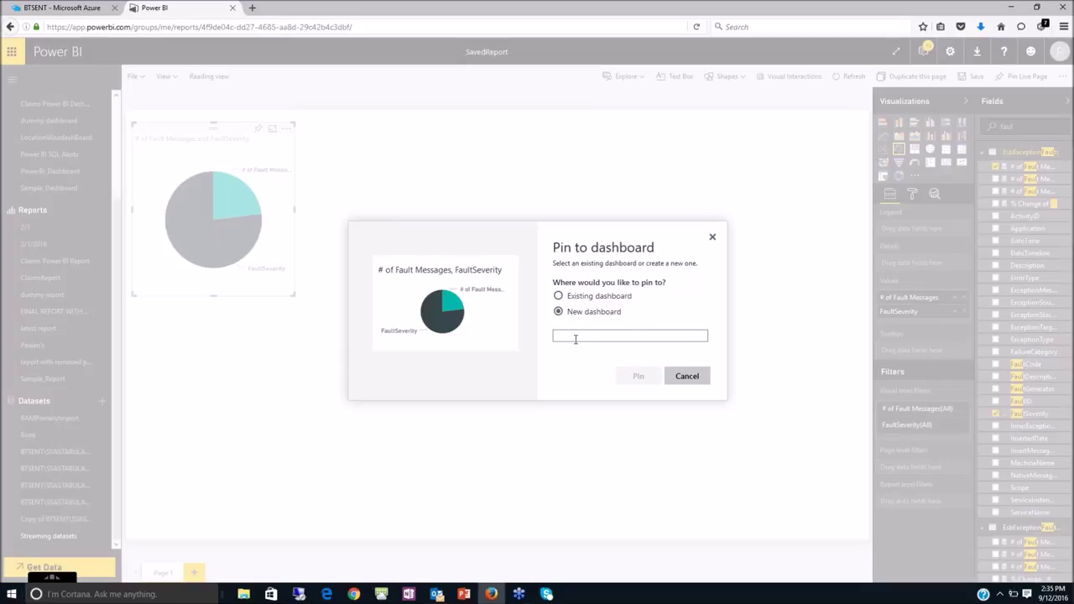
type("IntegrationMonday")
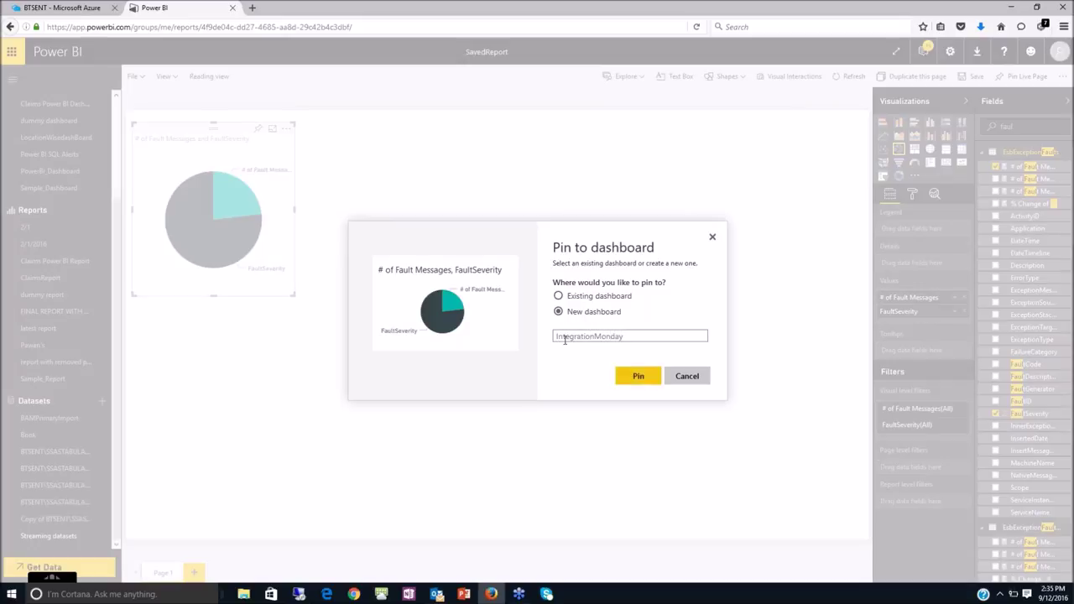
left_click(636, 379)
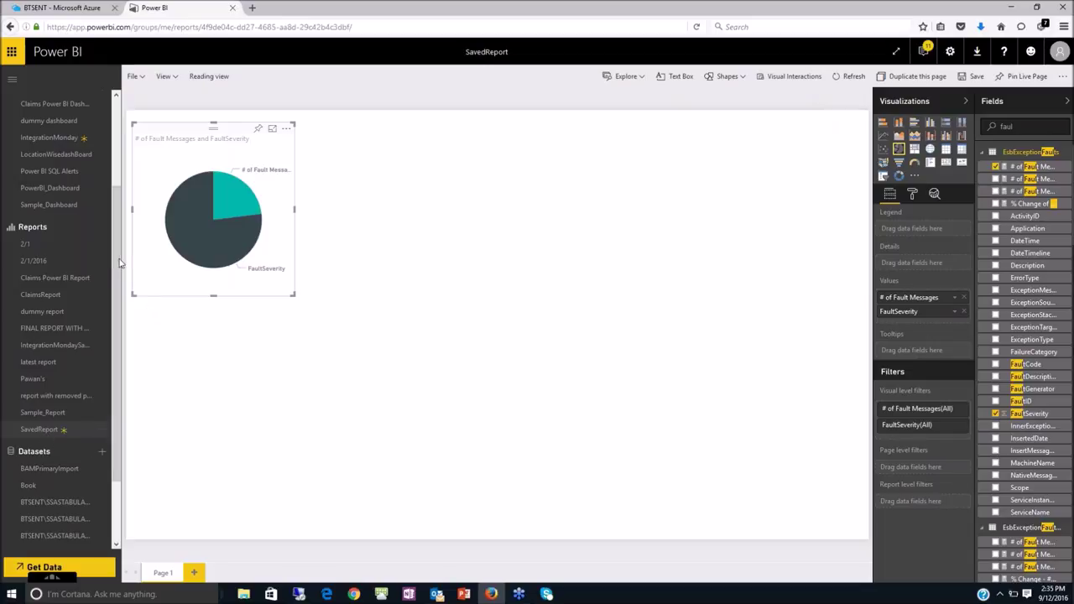
Open the IntegrationMonday dashboard to view the pinned pie chart, and look through the workspace's dashboards, reports and datasets.
scroll(119, 252, "up", 2)
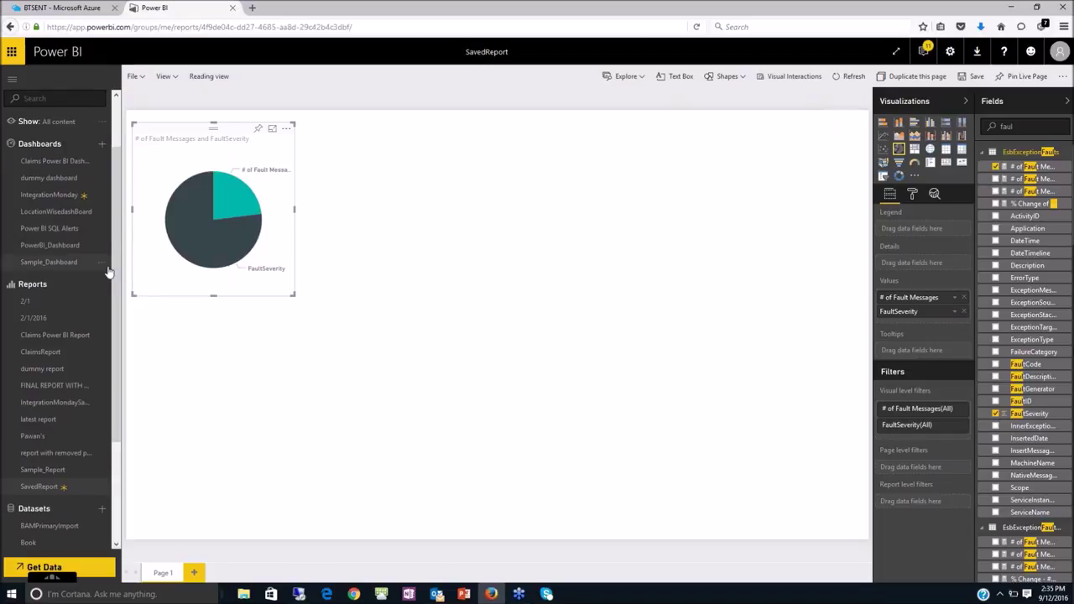
left_click(60, 196)
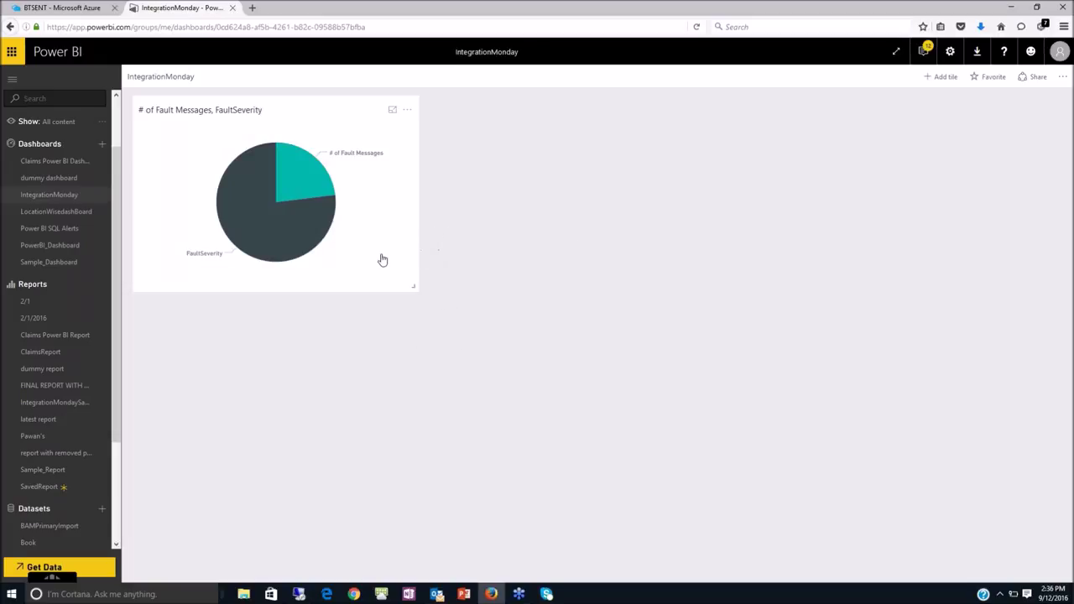
left_click(111, 402)
scroll(114, 306, "down", 3)
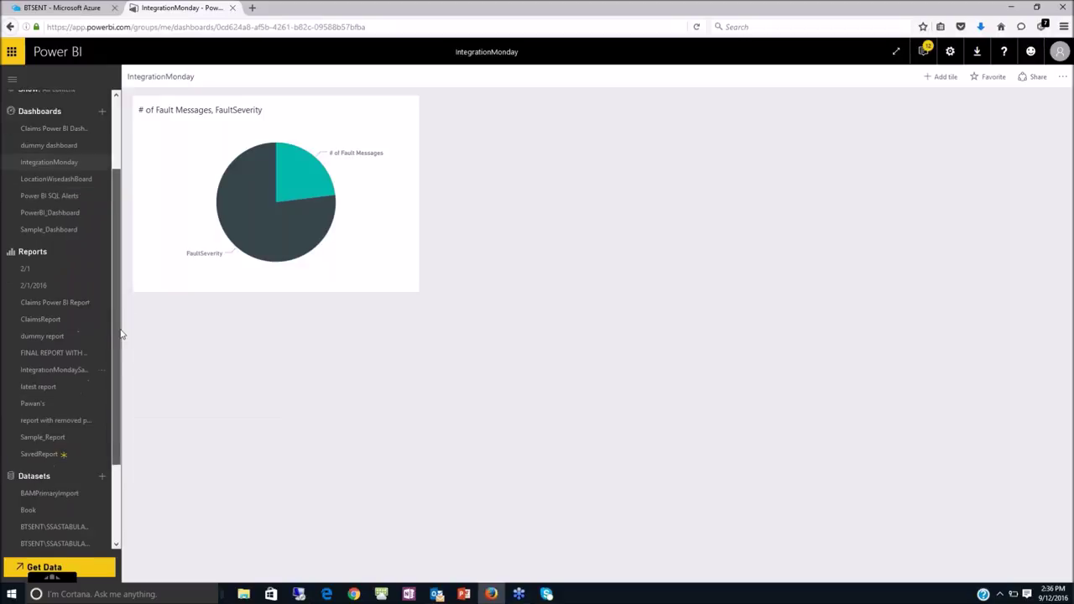
scroll(113, 228, "up", 3)
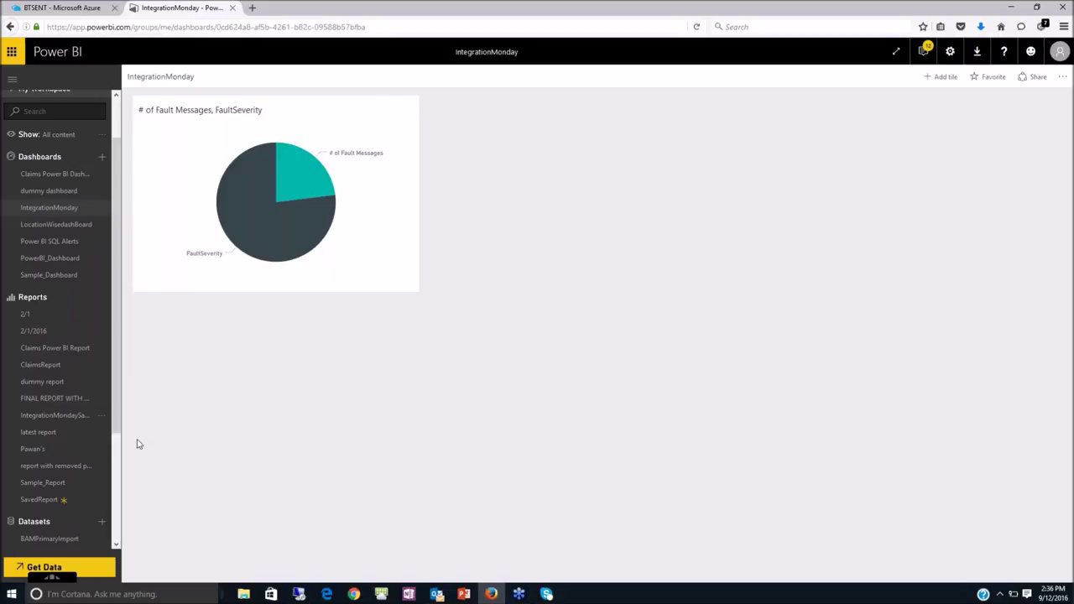
scroll(116, 428, "down", 3)
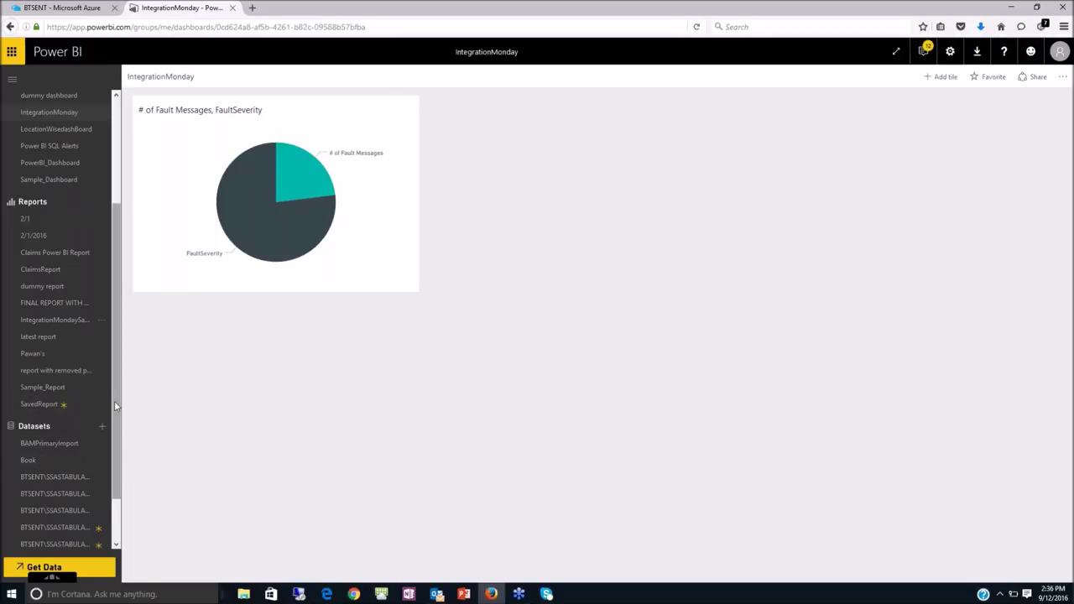
Open the Claims Power BI Dashboard and look through its claims tiles.
scroll(116, 400, "up", 3)
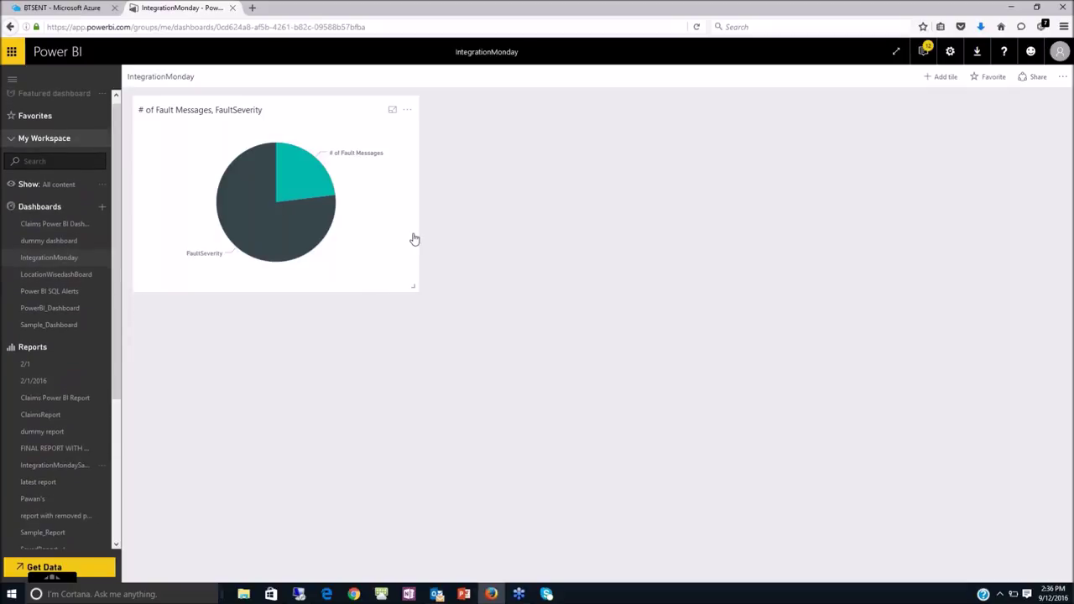
left_click(70, 227)
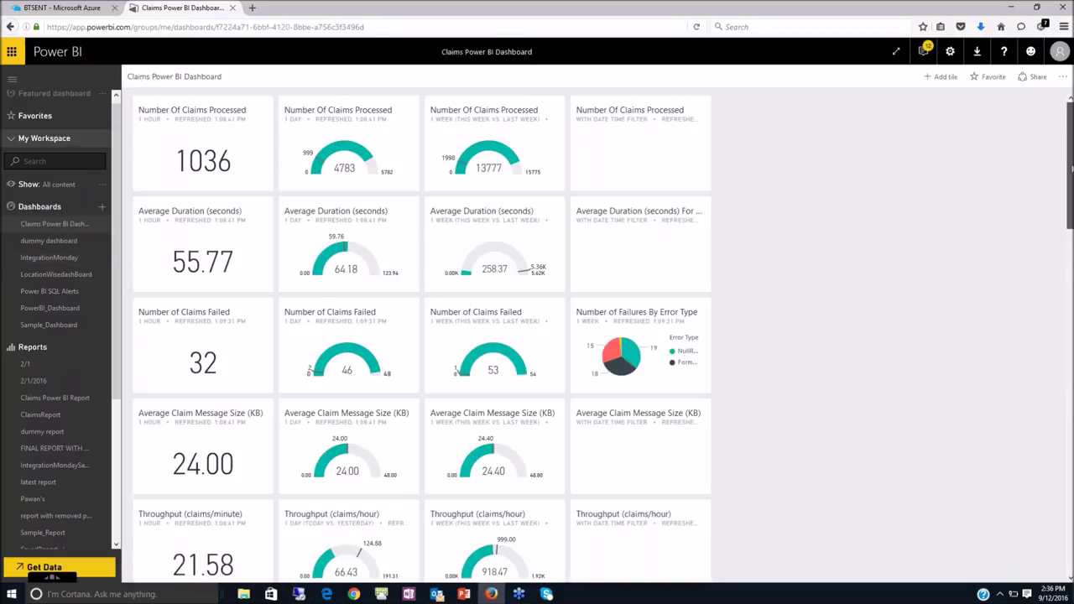
scroll(587, 335, "down", 3)
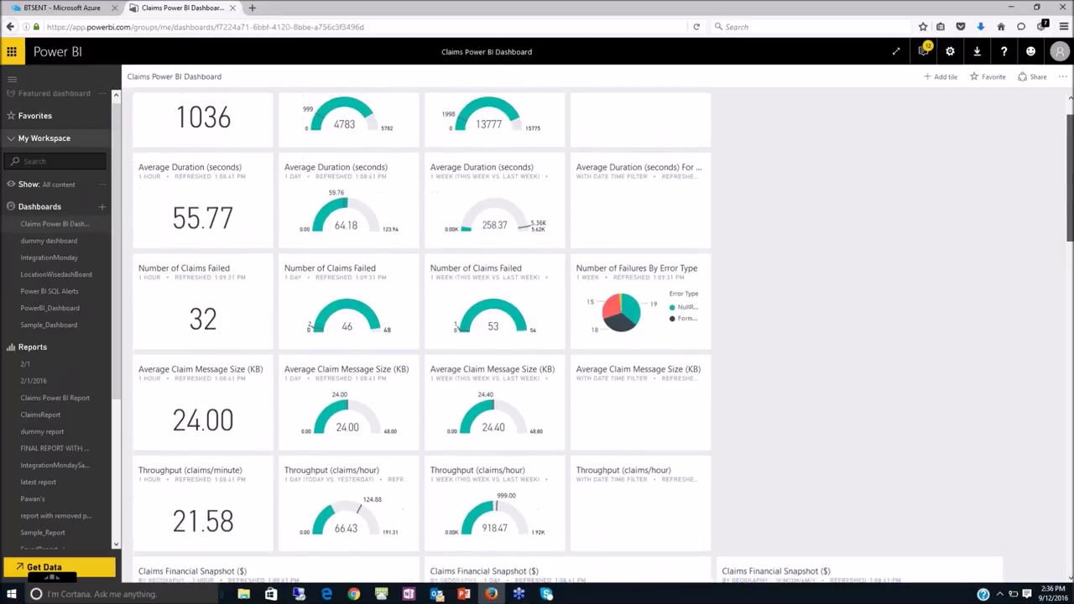
scroll(956, 262, "up", 3)
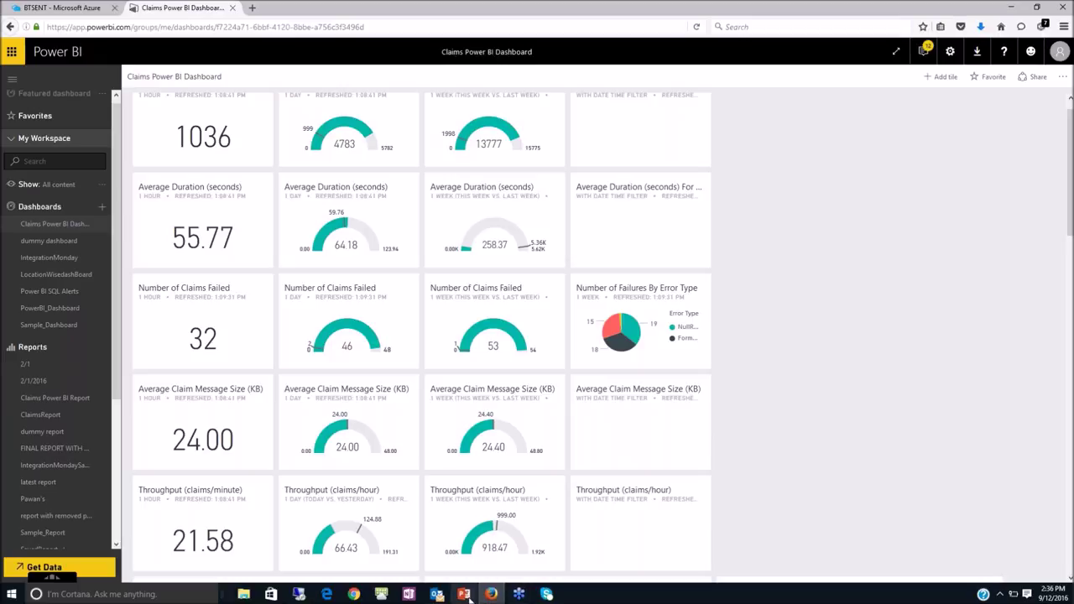
Switch to the running PowerPoint slide show and view the DEMO and Architecture slides.
mouse_move(466, 598)
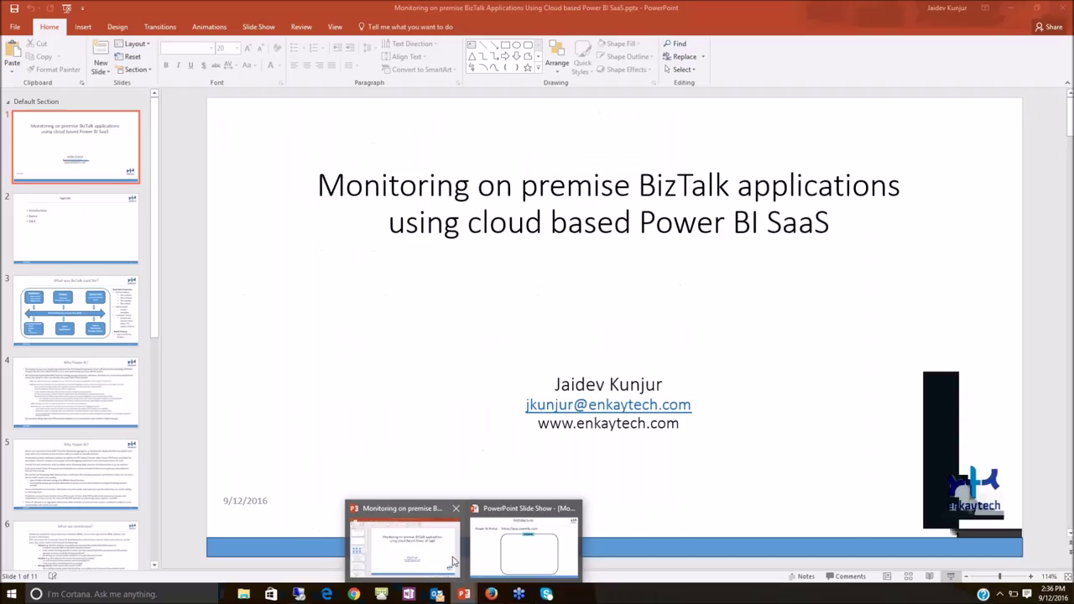
left_click(453, 560)
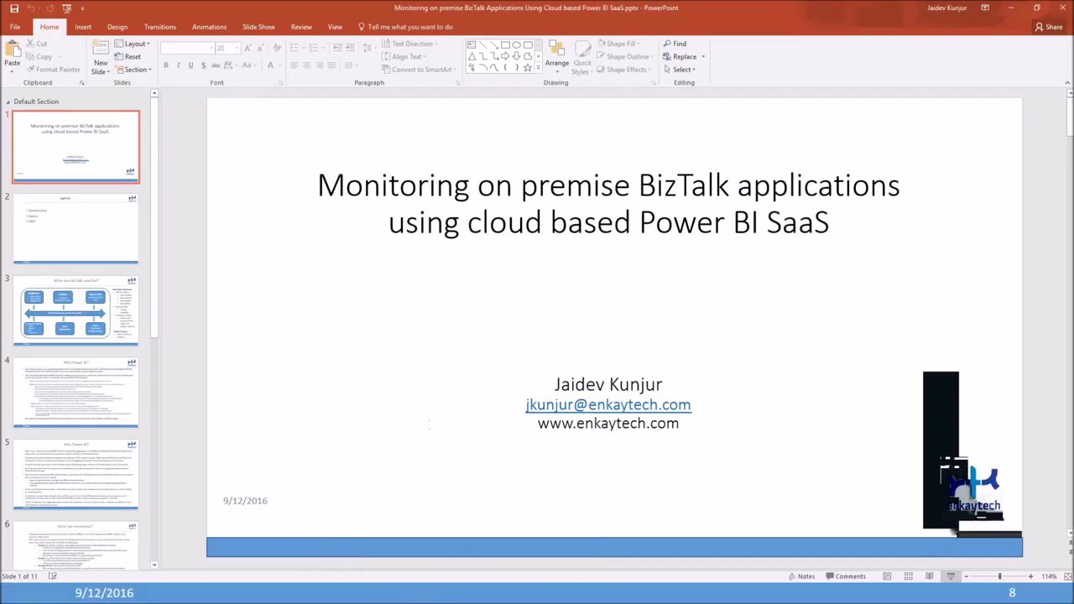
left_click(491, 594)
mouse_move(463, 594)
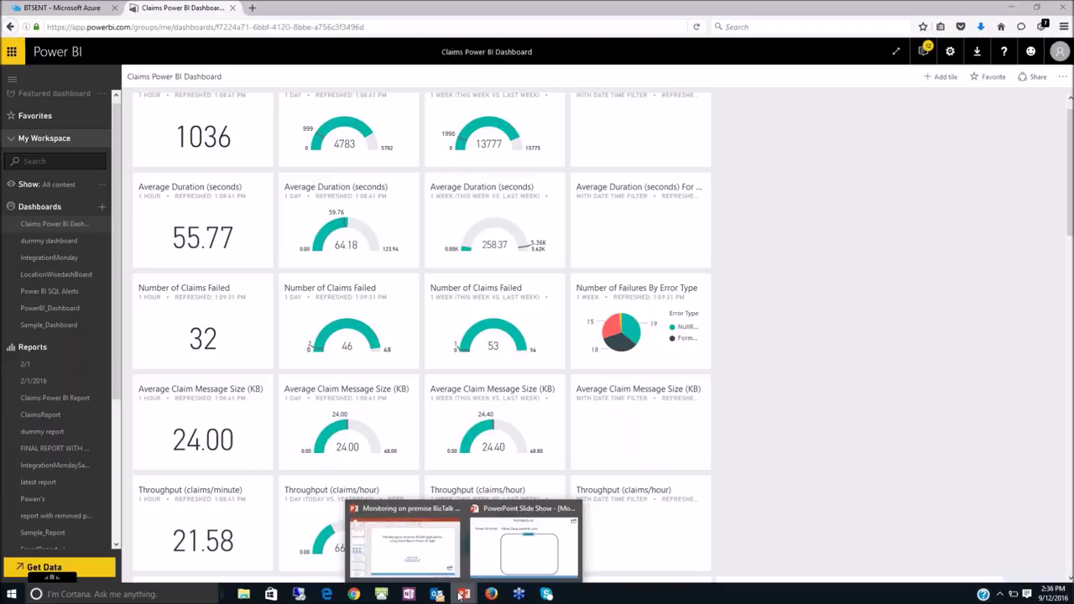
left_click(528, 554)
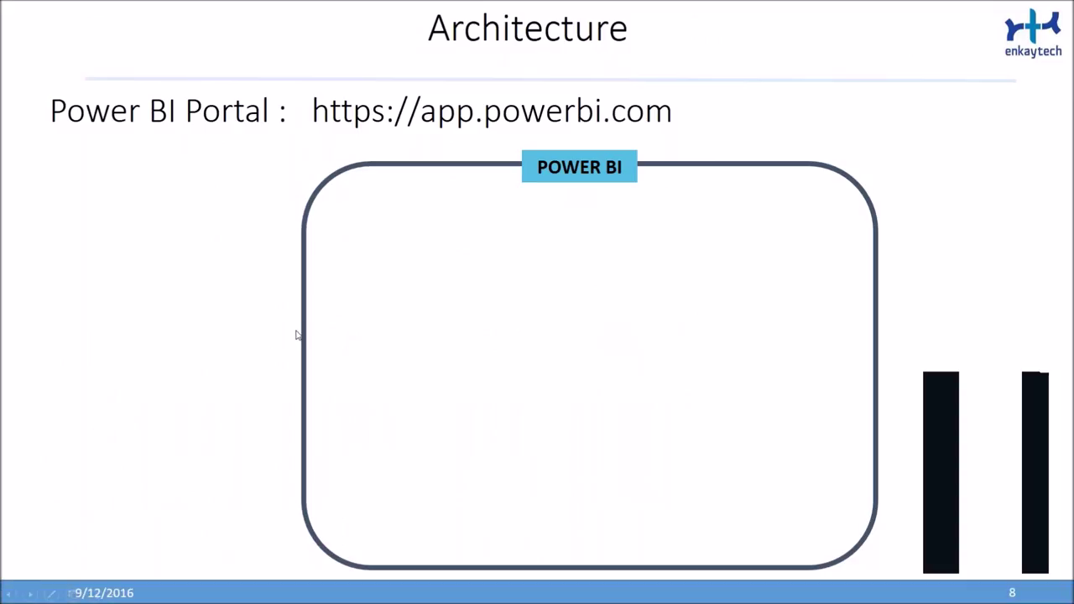
key("Left")
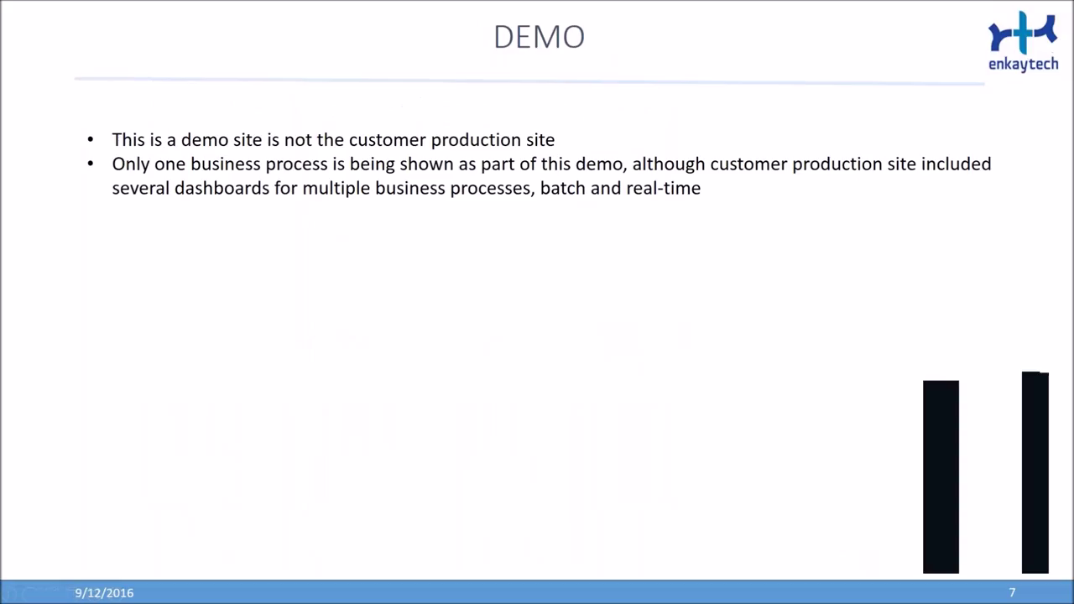
key("Right")
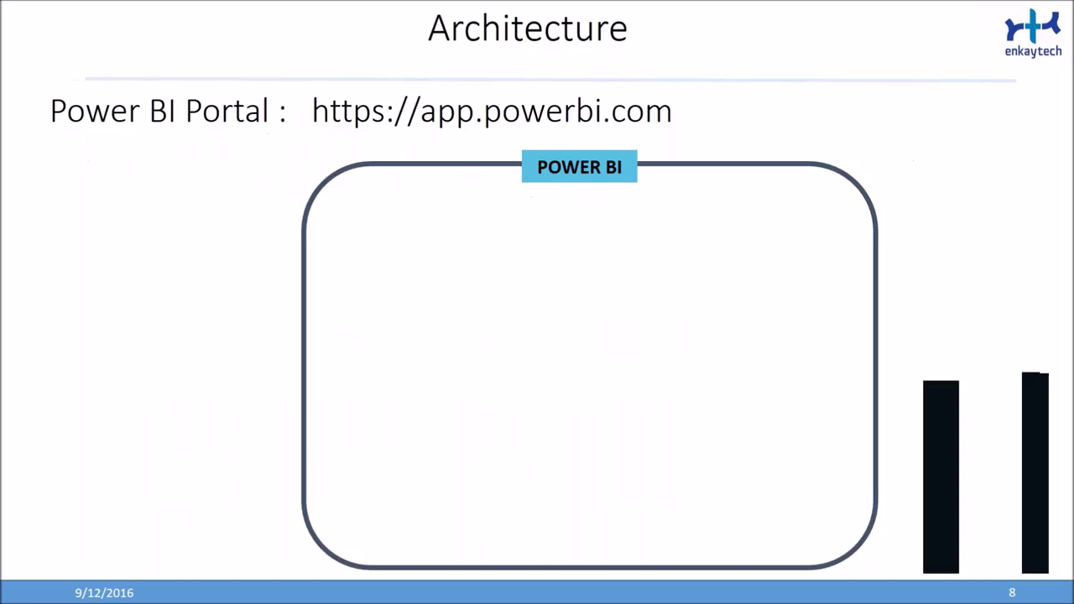
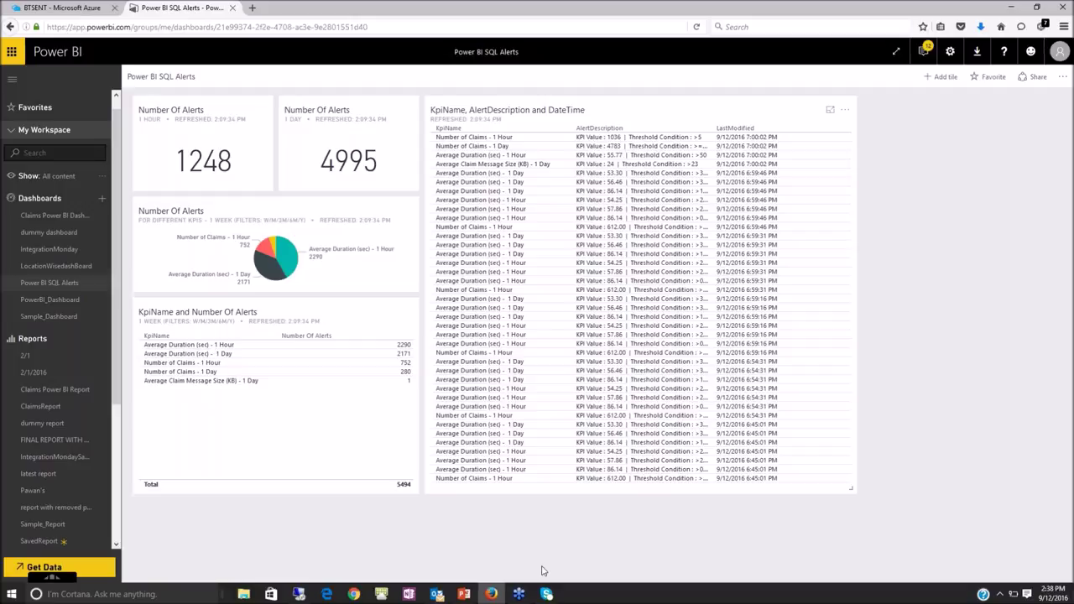
Switch to Outlook and read the Number of Claims 1 Hour and 1 Day KPI alert emails in the ESBSupport folder.
left_click(437, 594)
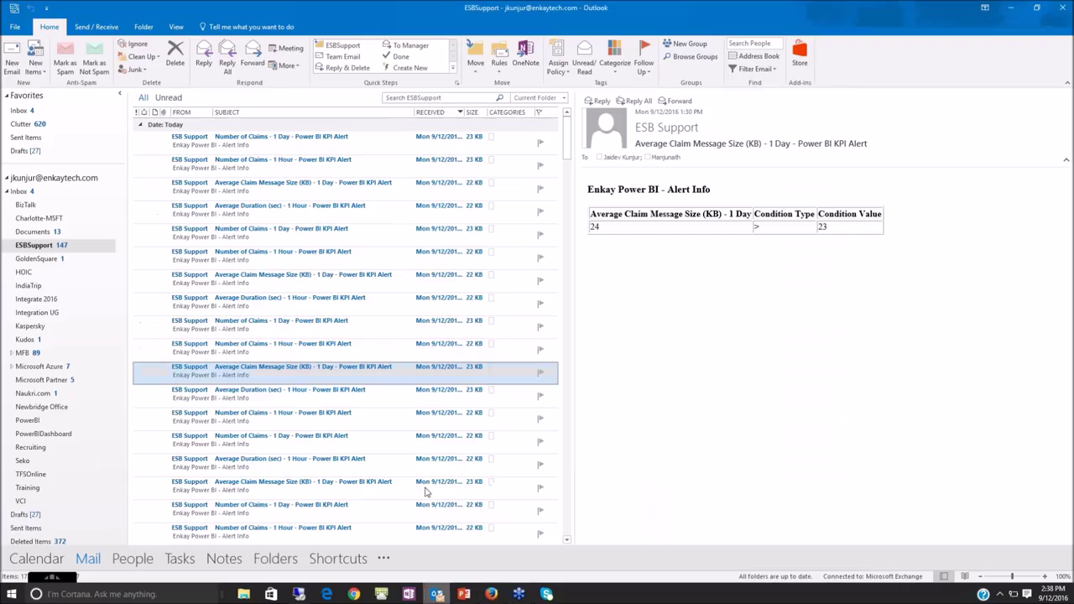
left_click(321, 258)
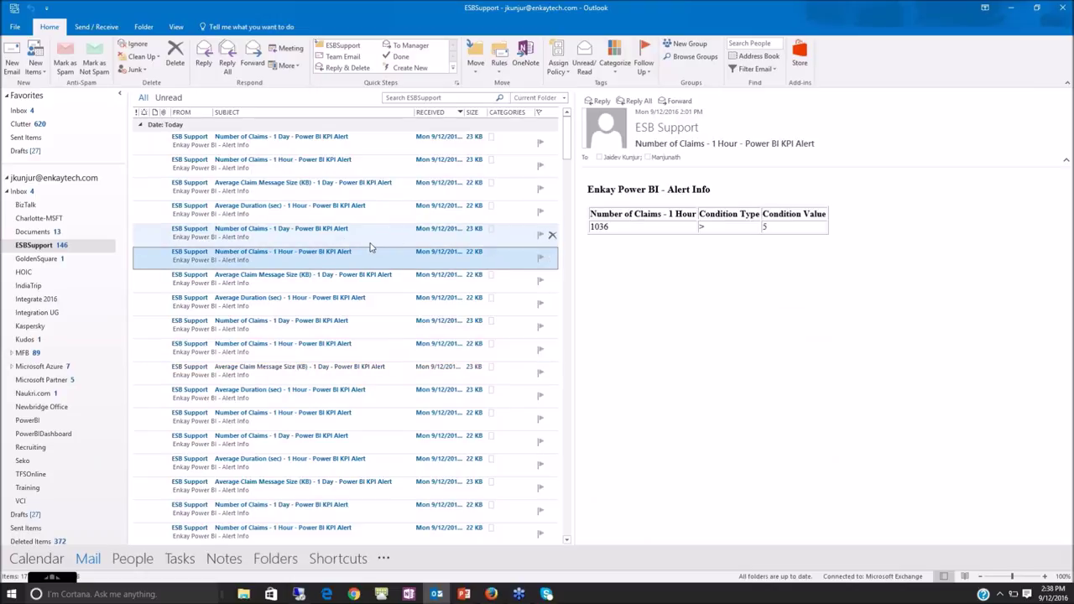
left_click(305, 236)
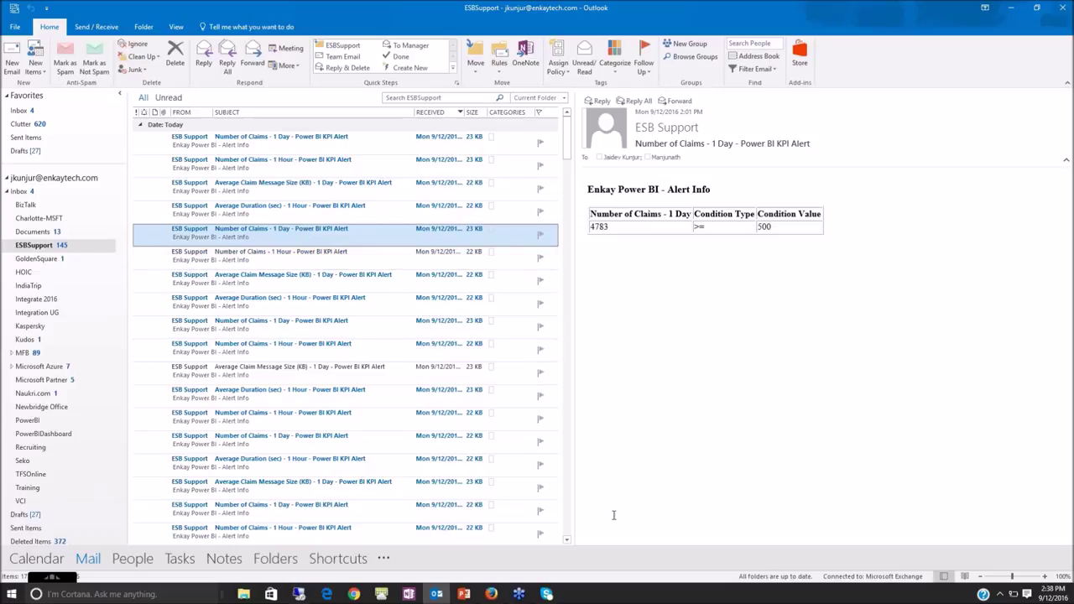
Back in Power BI, start an alert rule for the 1-hour Number Of Claims Processed tile on the Claims dashboard and discard it.
left_click(491, 593)
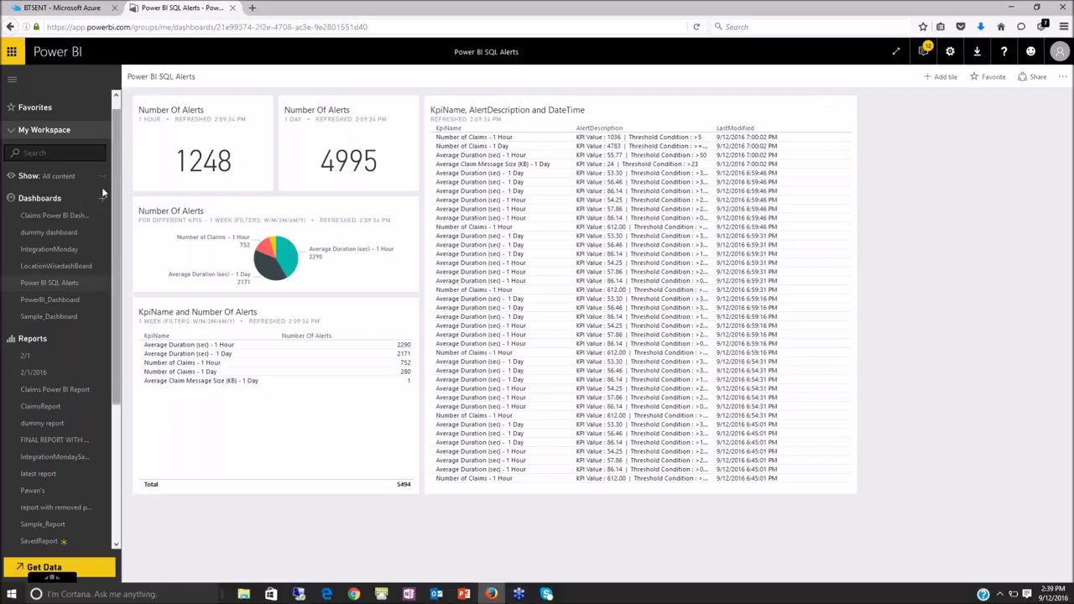
left_click(54, 216)
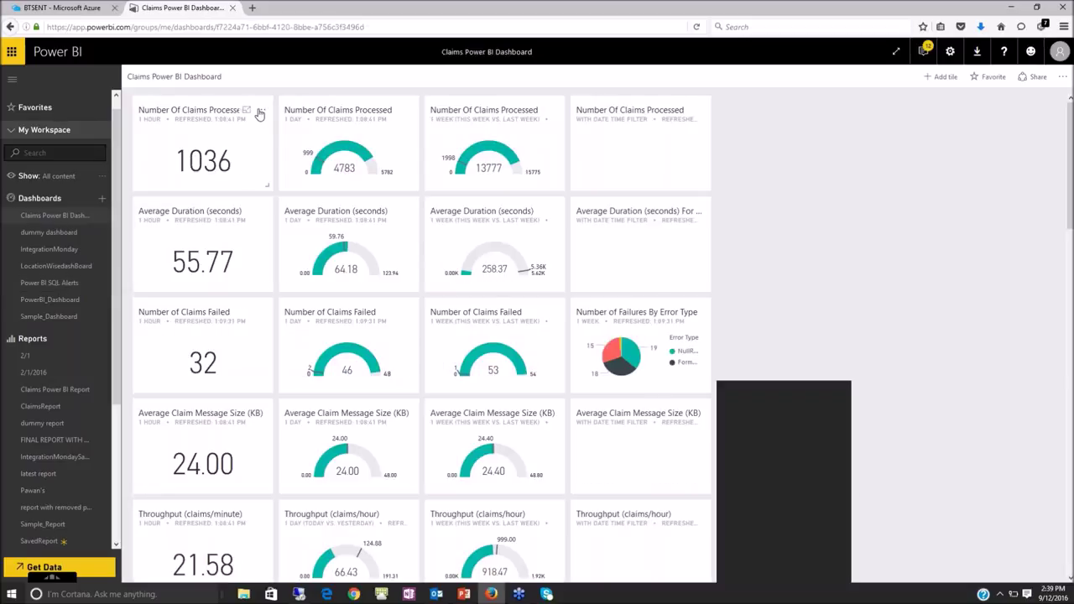
left_click(260, 112)
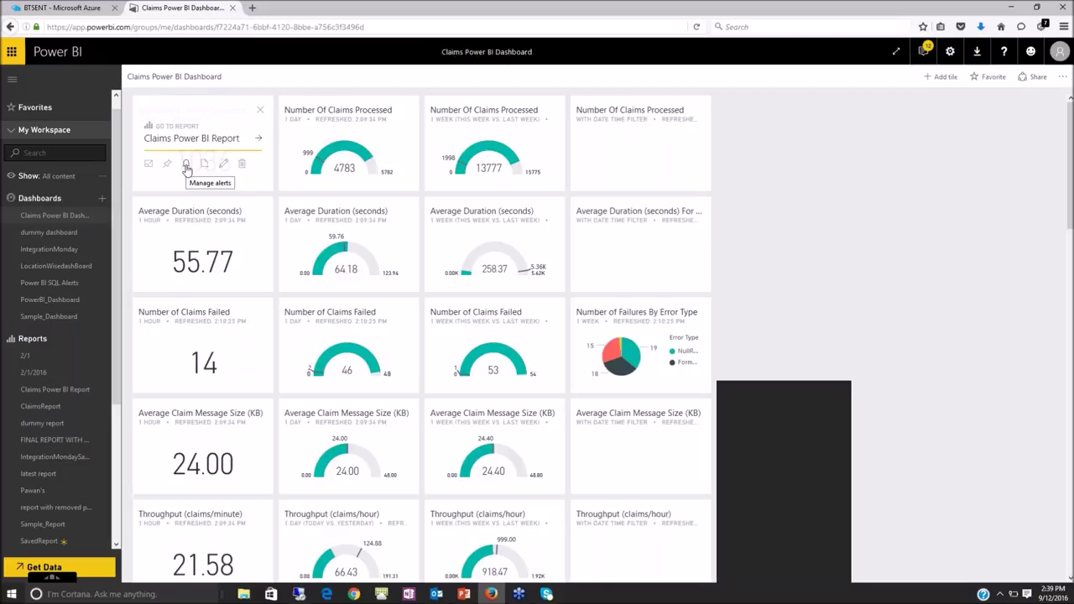
left_click(186, 165)
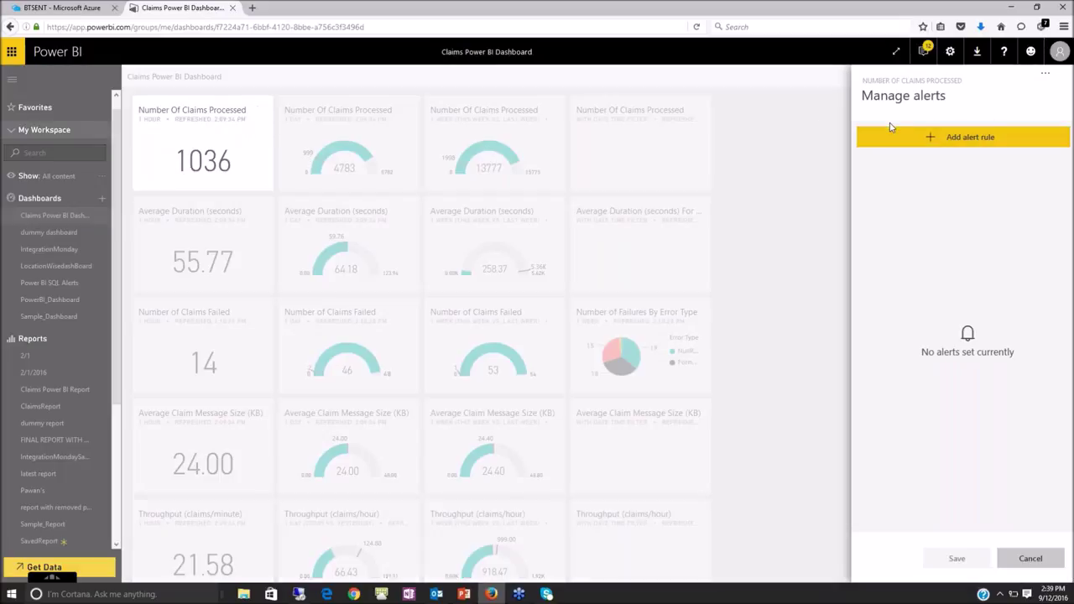
left_click(971, 146)
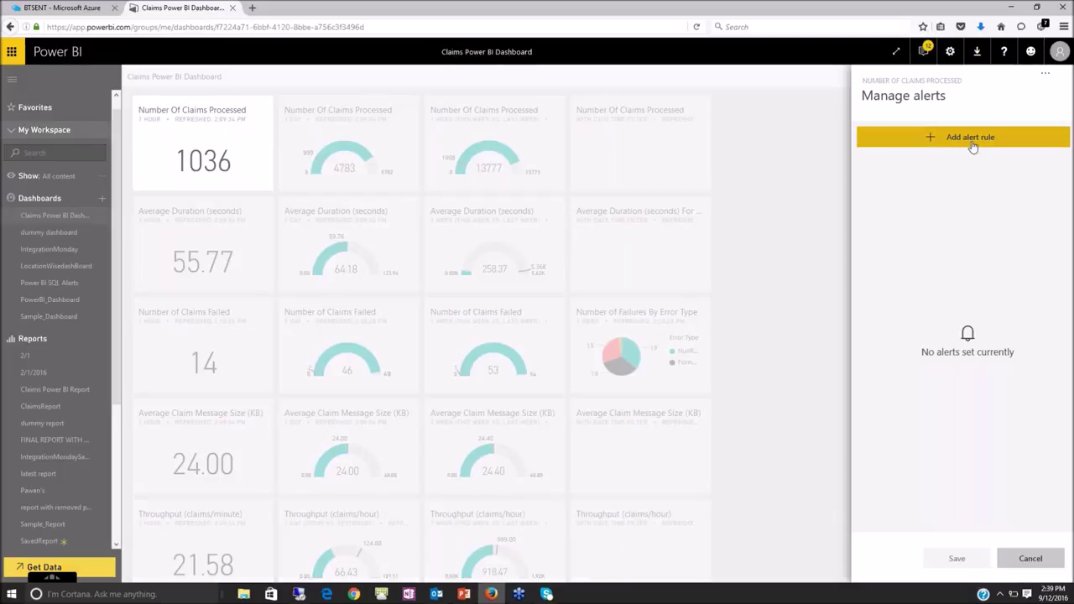
left_click(972, 147)
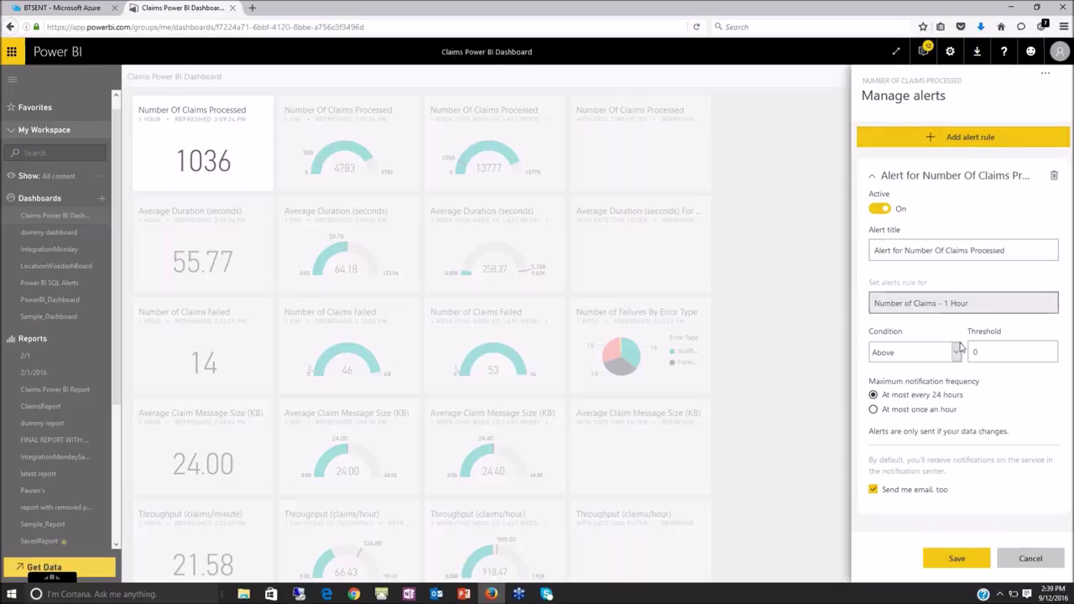
left_click(1031, 361)
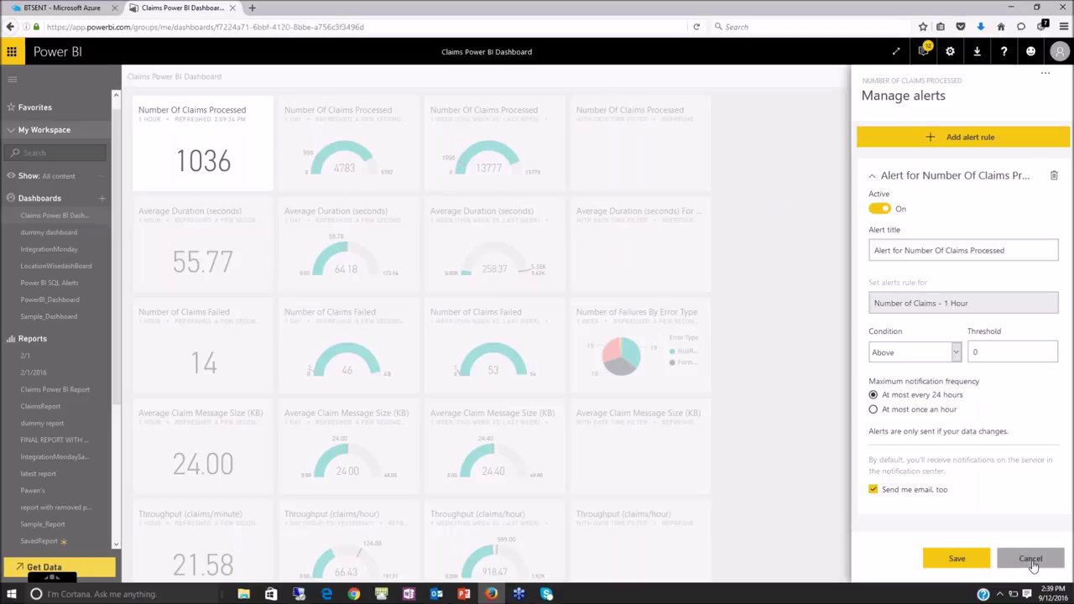
key("Escape")
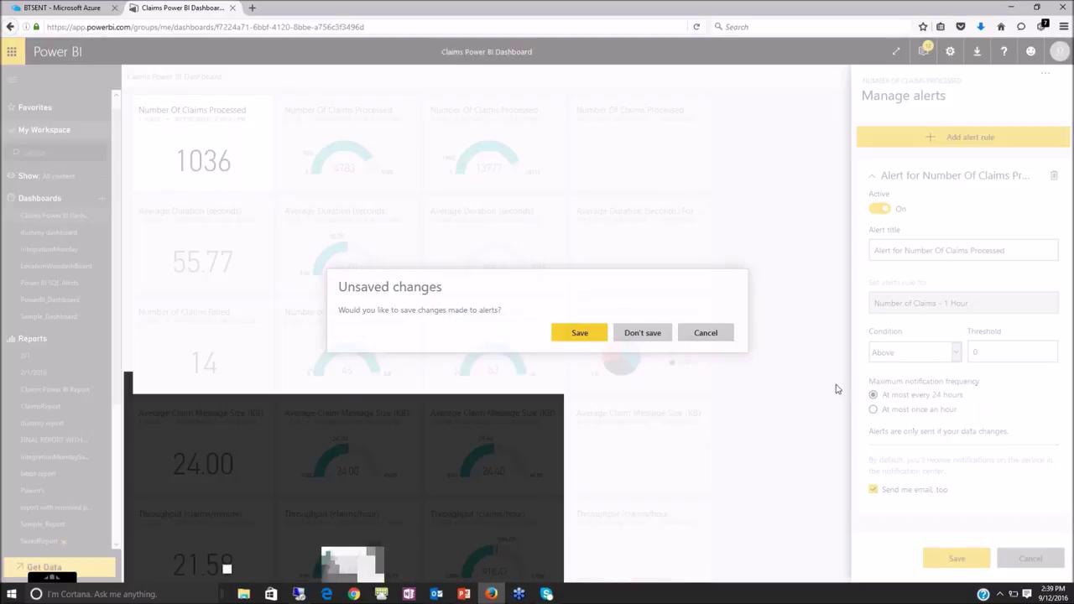
left_click(642, 333)
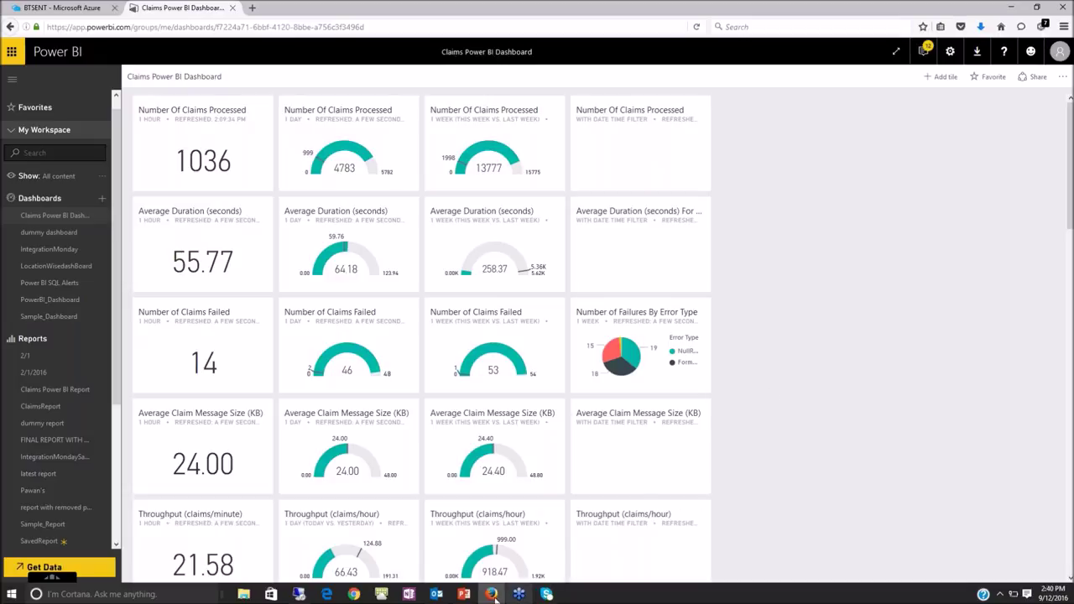
Switch to the remote server, clear its open windows and launch the PowerBI KPI Conditions tool from the desktop.
left_click(298, 594)
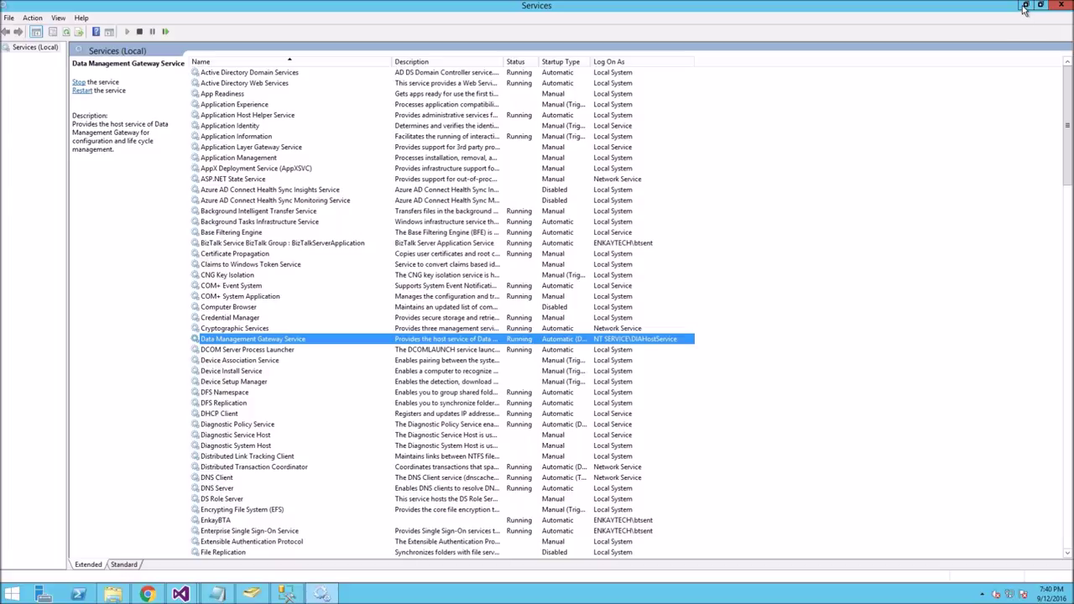
left_click(1024, 7)
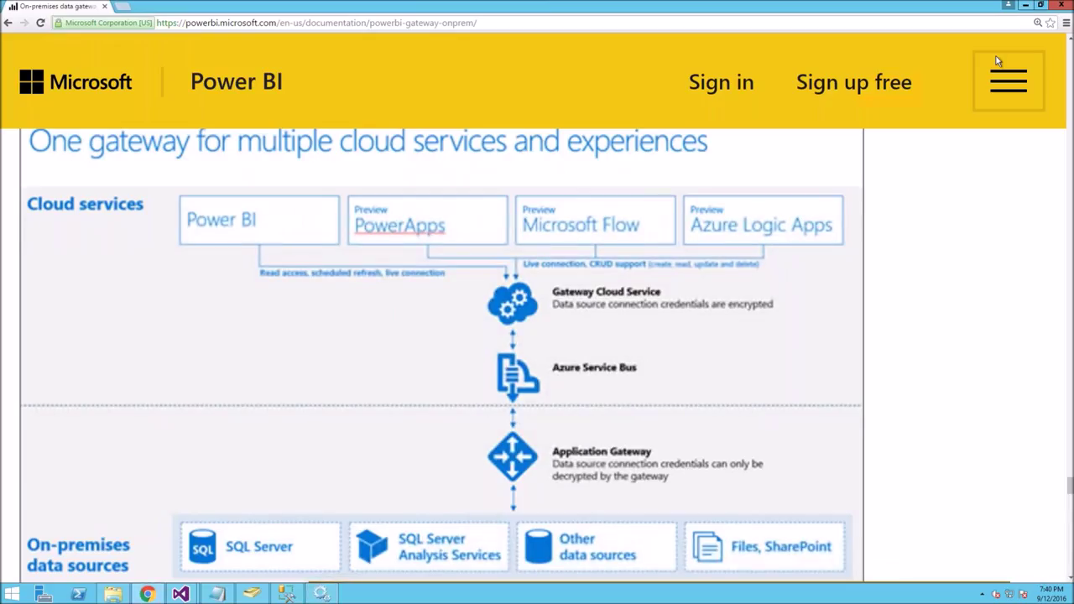
left_click(1024, 5)
left_click(1025, 5)
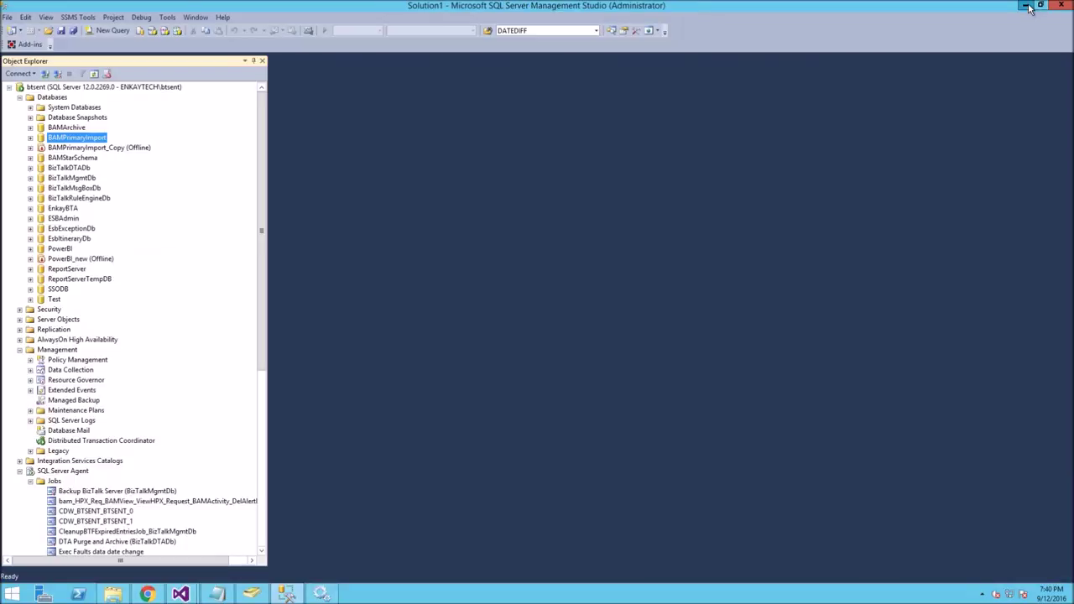
left_click(1027, 6)
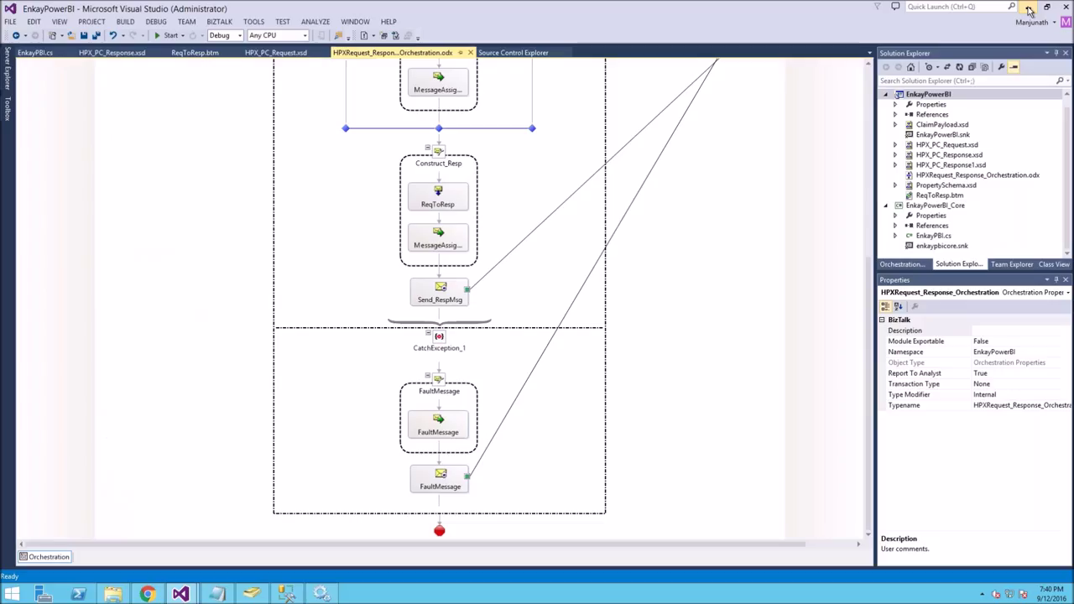
left_click(1028, 8)
double_click(18, 371)
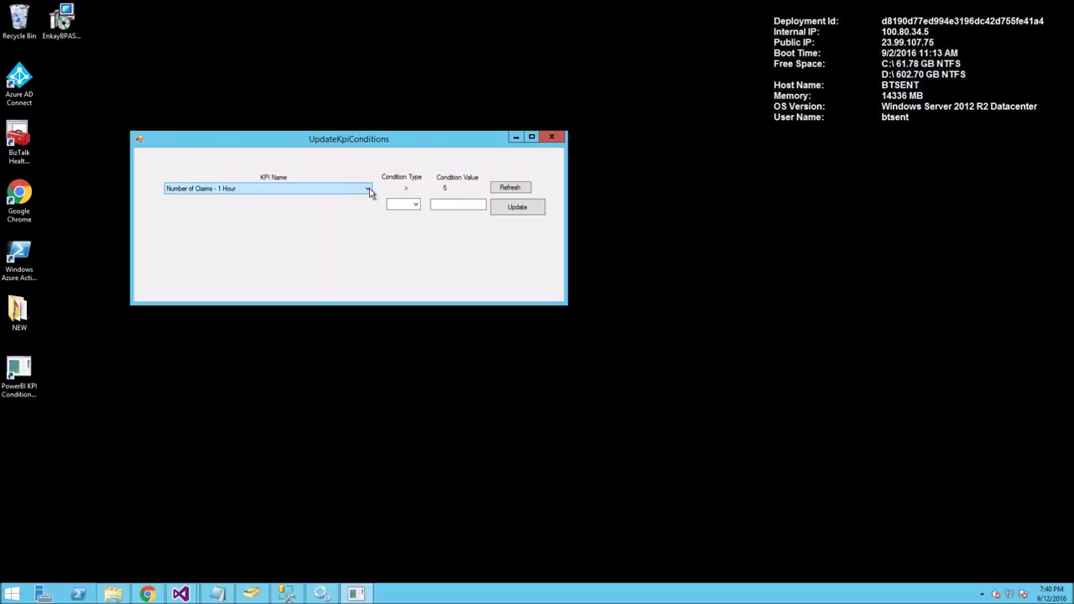
Update the Number of Claims - 1 Hour KPI with condition type > and condition value 50.
left_click(369, 188)
left_click(359, 191)
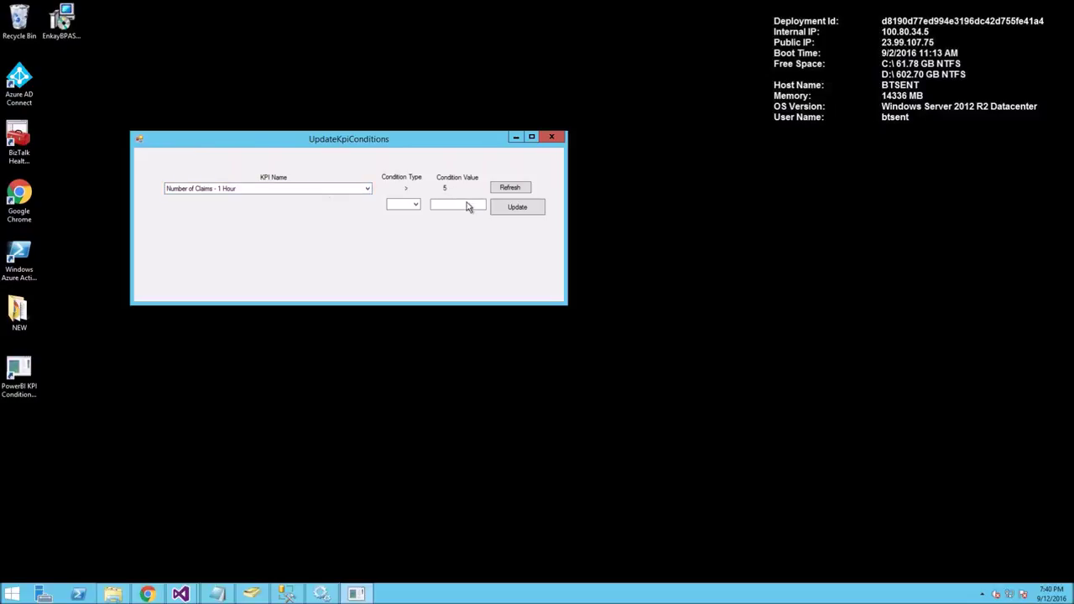
left_click(413, 208)
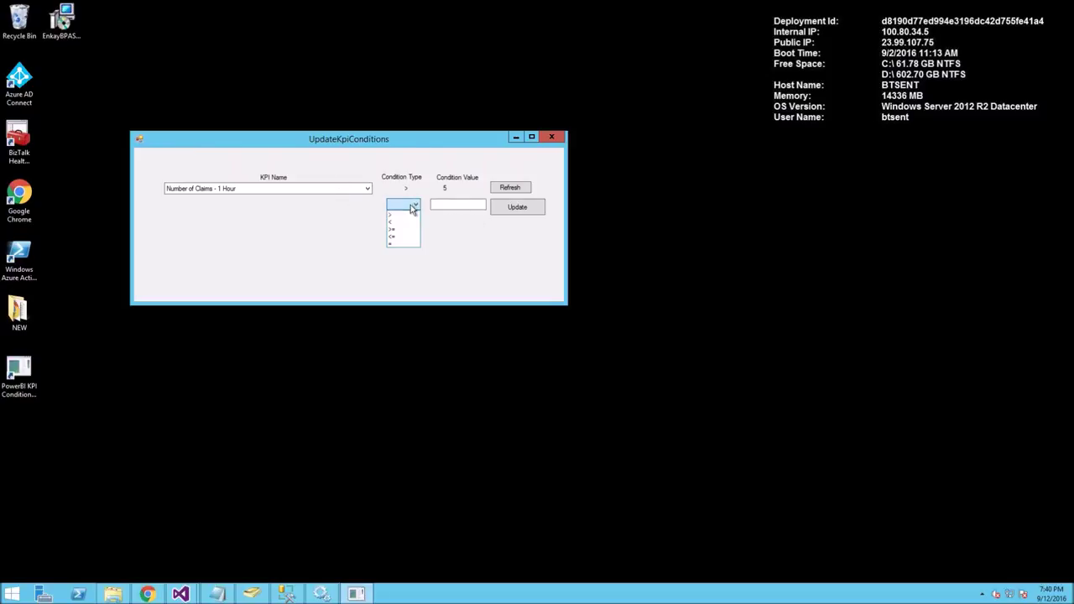
left_click(454, 210)
left_click(515, 210)
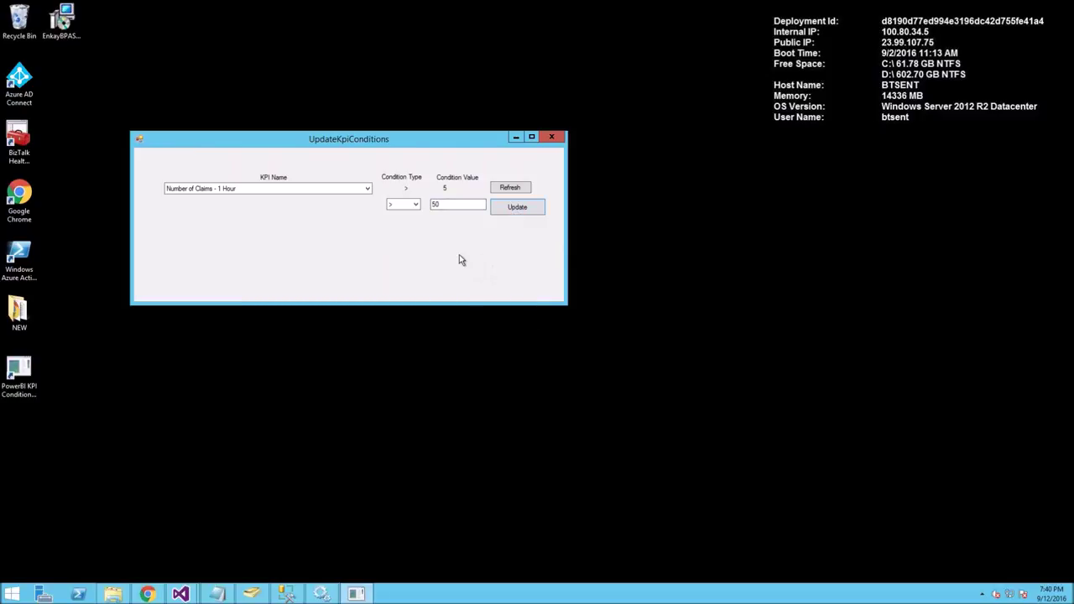
Switch to SQL Server Management Studio and locate the Execute Power BI Alerts Stored Proc job among the SQL Server Agent jobs.
left_click(287, 594)
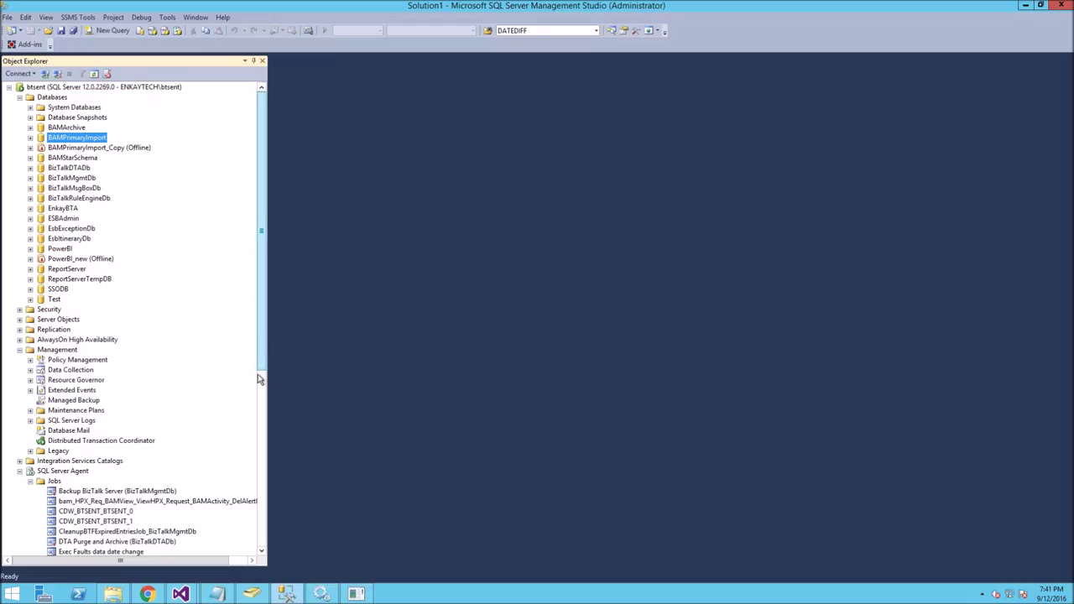
left_click_drag(258, 374, 260, 455)
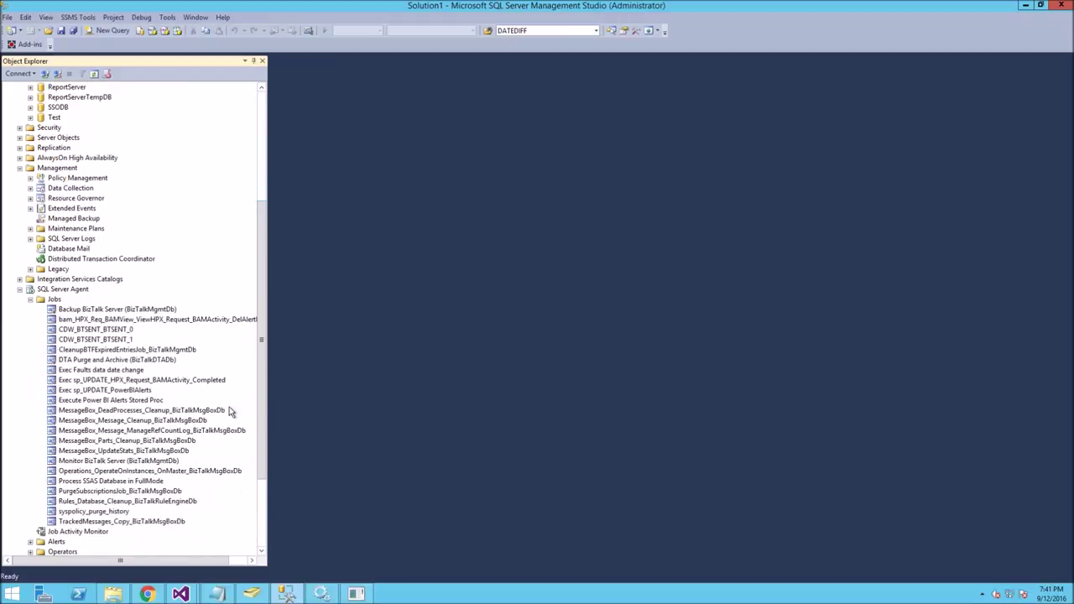
left_click(144, 402)
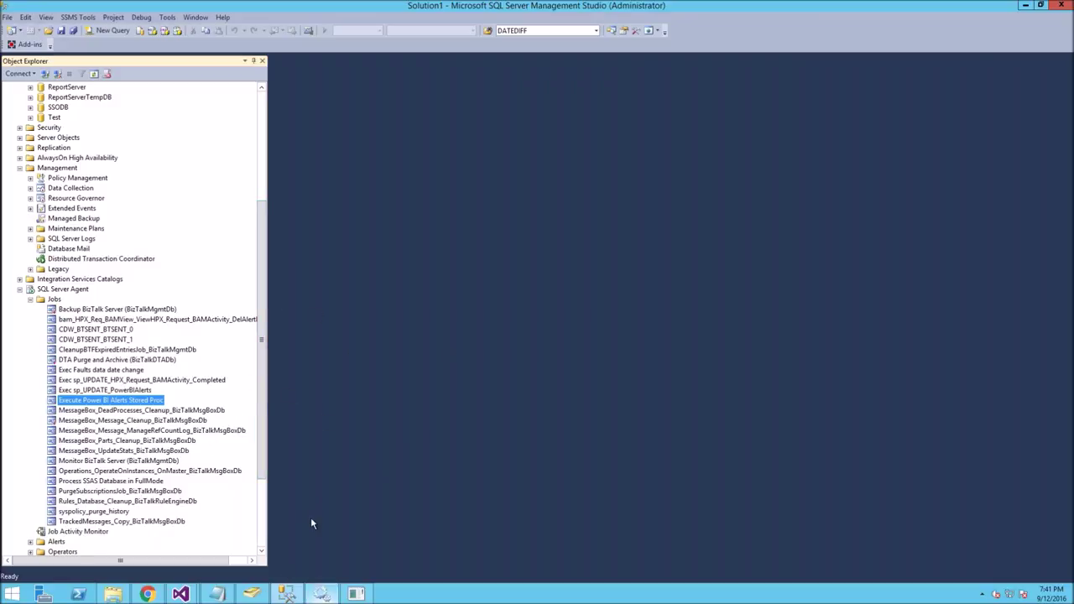
Leave the remote server session and return to the PowerPoint slide show.
mouse_move(651, 7)
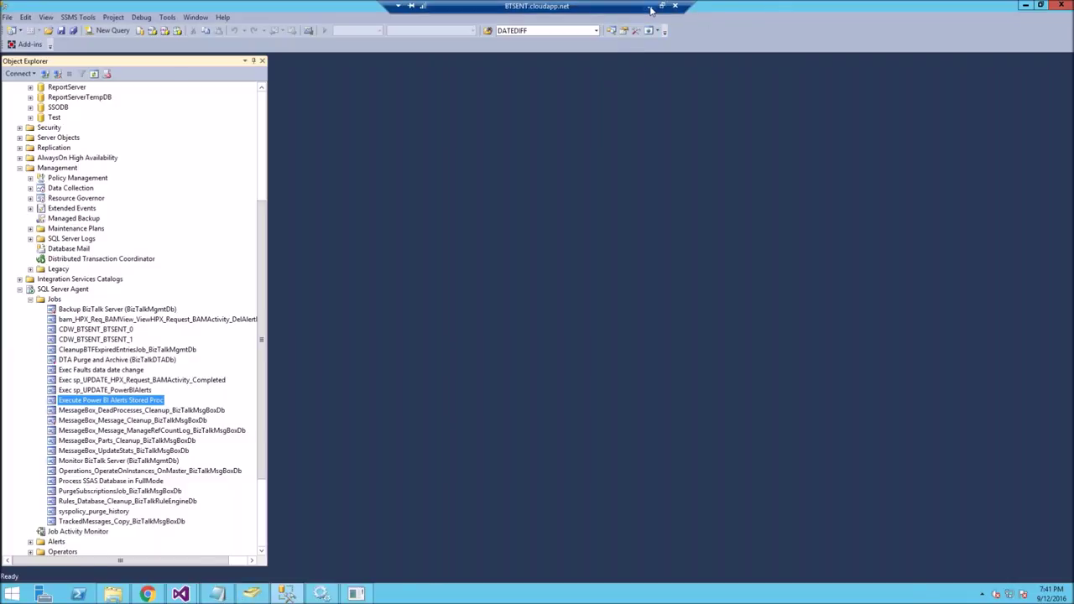
left_click(650, 7)
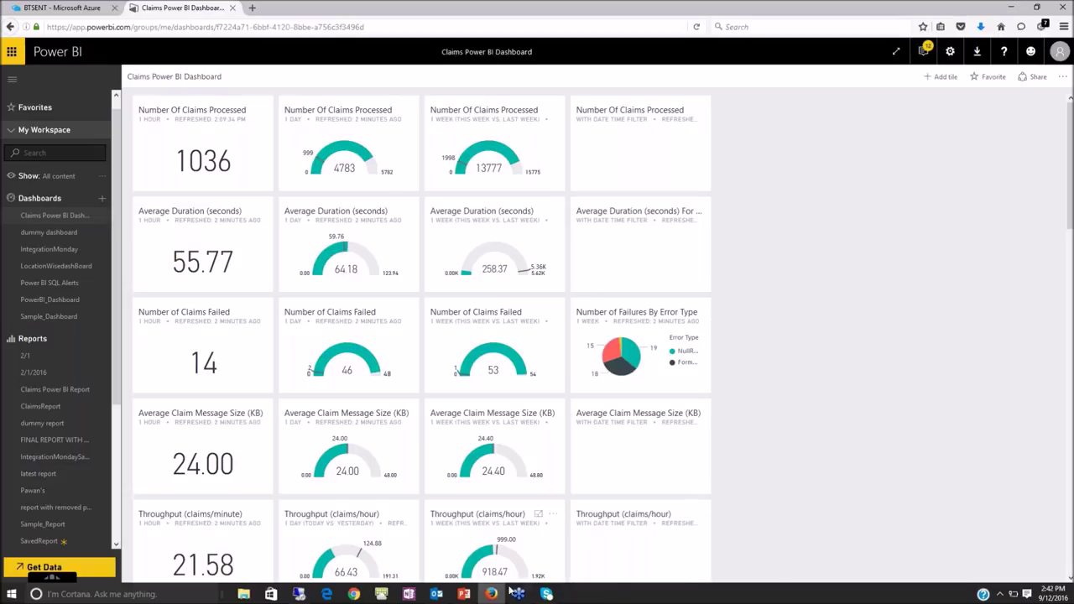
mouse_move(464, 594)
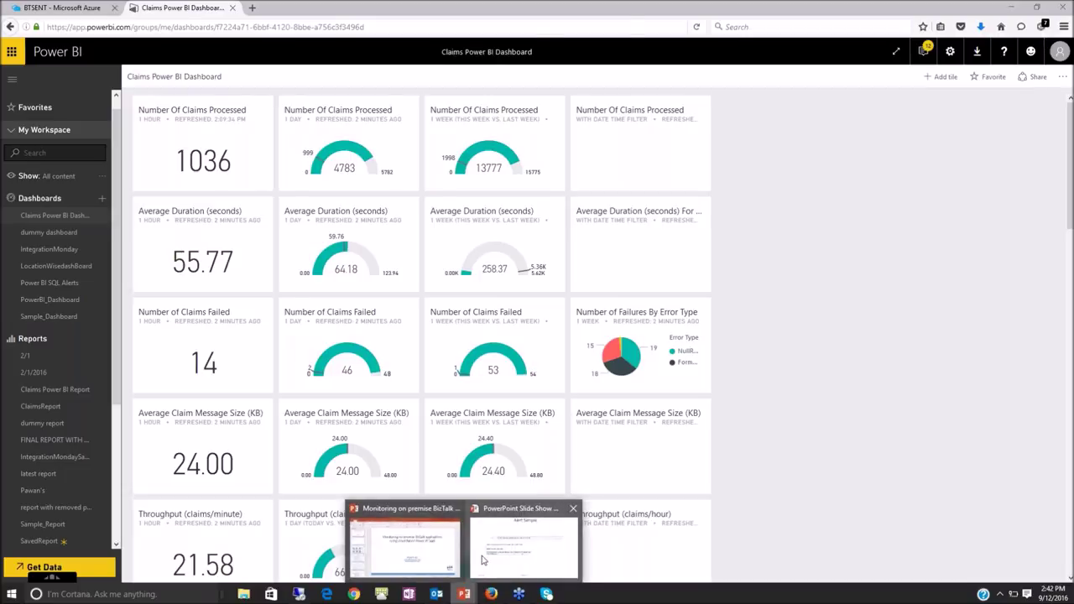